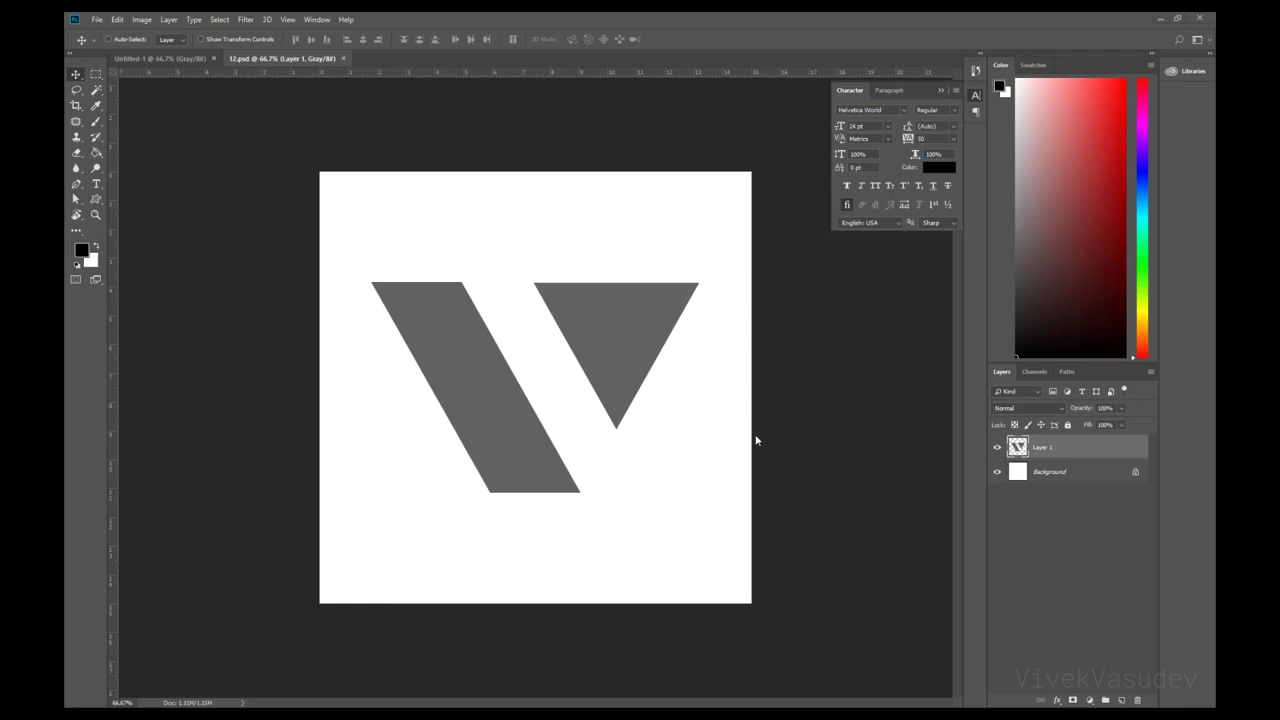
Step: Load the Layer 1 logo pixels as a selection and make a work path at 1.5 tolerance
{"action": "mouse_move", "coordinate": [540, 445]}
{"action": "left_mouse_down"}
{"action": "mouse_move", "coordinate": [537, 514]}
{"action": "mouse_move", "coordinate": [517, 446]}
{"action": "left_mouse_up"}
{"action": "left_click", "coordinate": [1018, 447], "text": "ctrl"}
{"action": "left_click", "coordinate": [96, 75]}
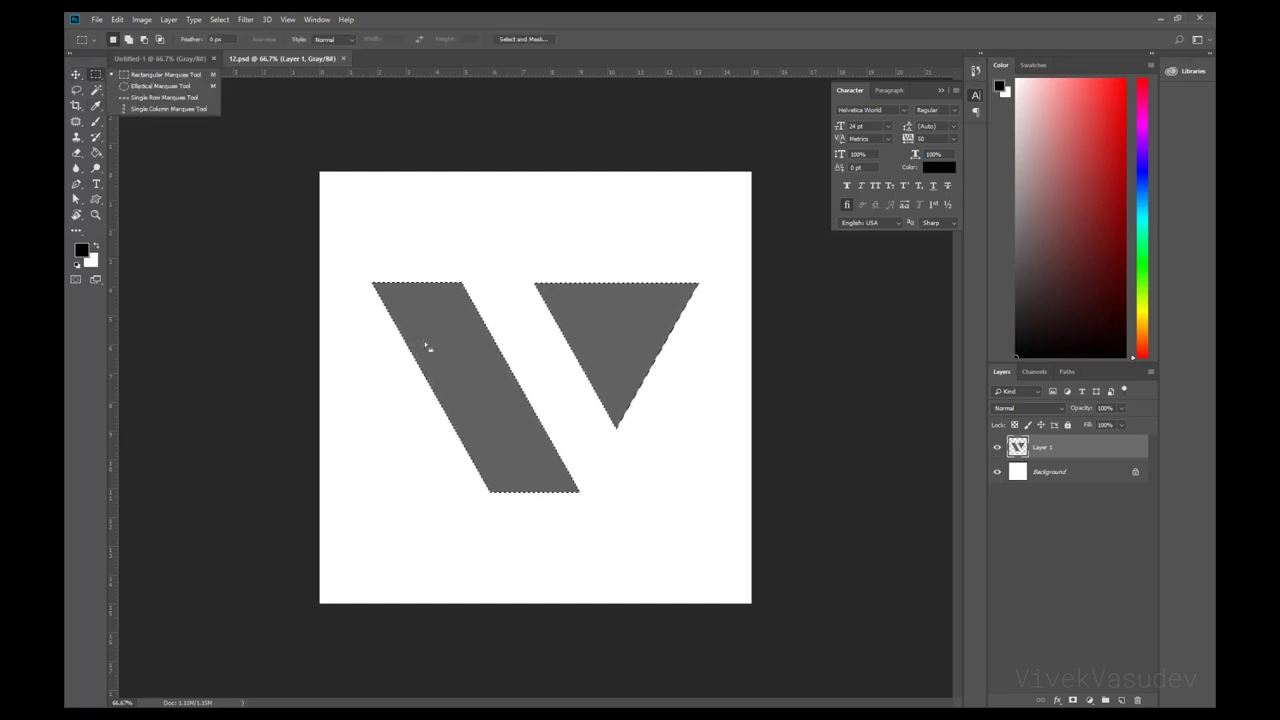
{"action": "right_click", "coordinate": [487, 366]}
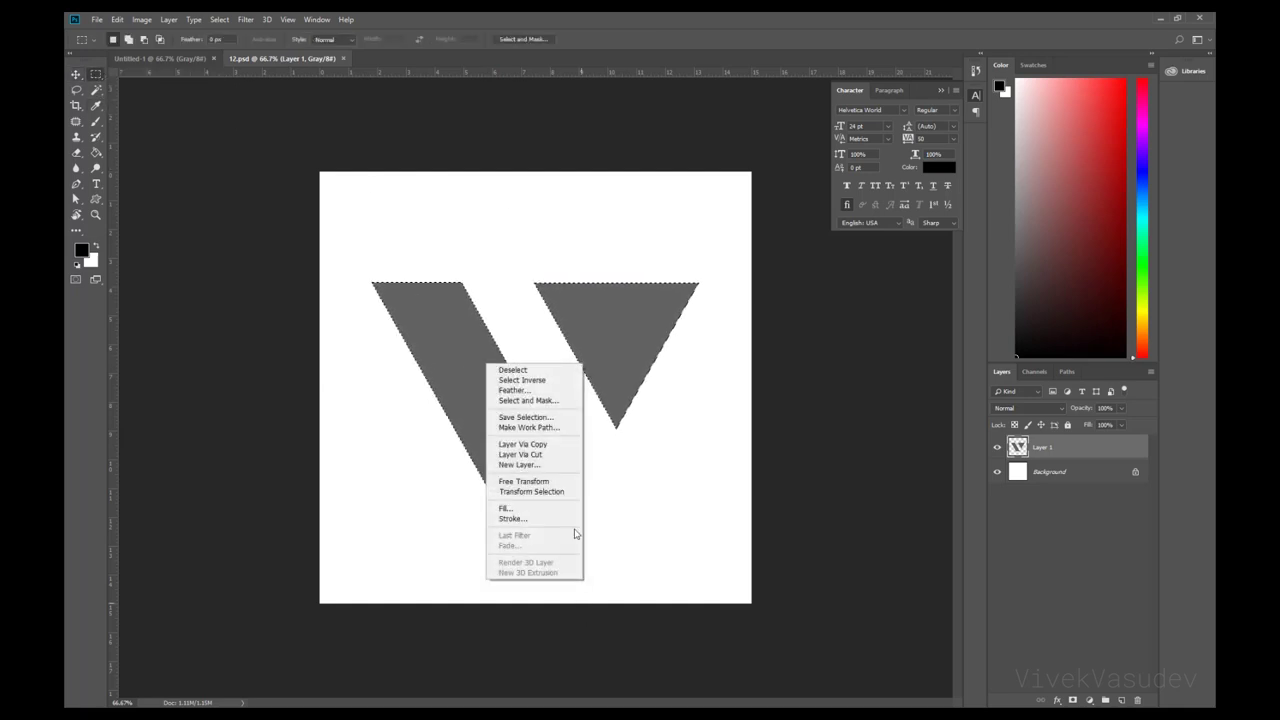
{"action": "left_click", "coordinate": [528, 427]}
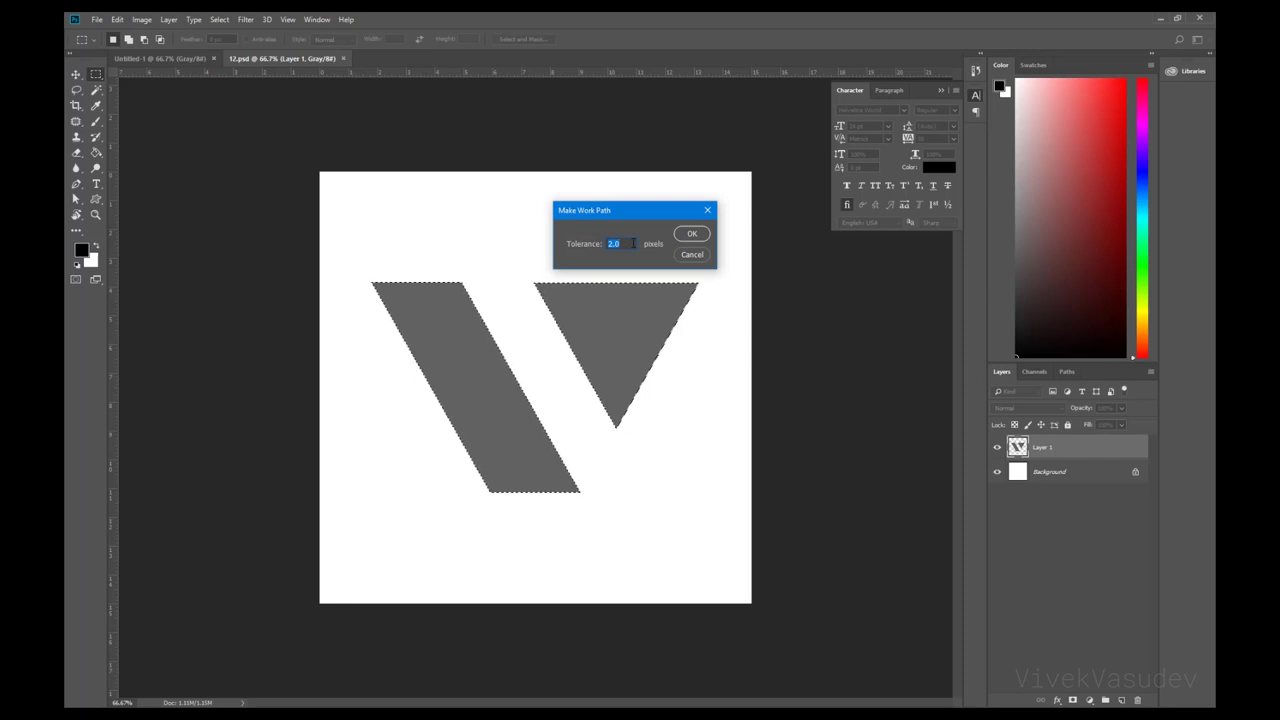
{"action": "type", "text": "1"}
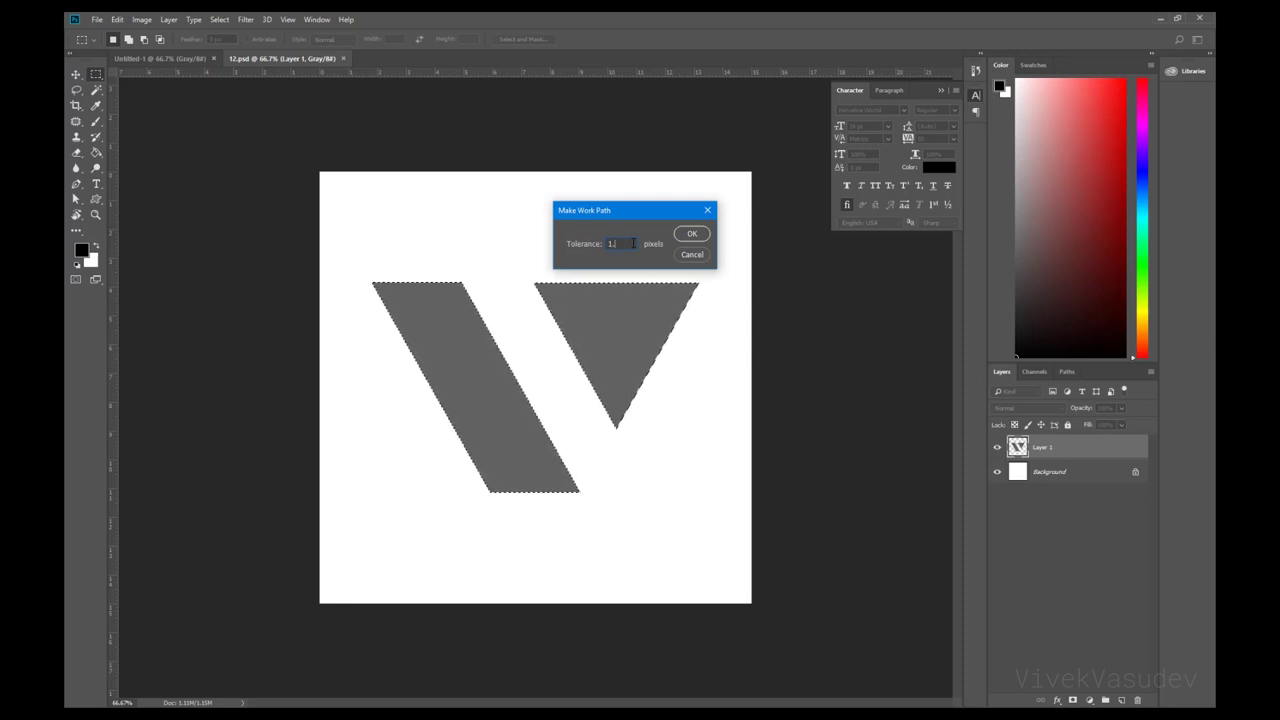
{"action": "type", "text": ".5"}
{"action": "key", "text": "Return"}
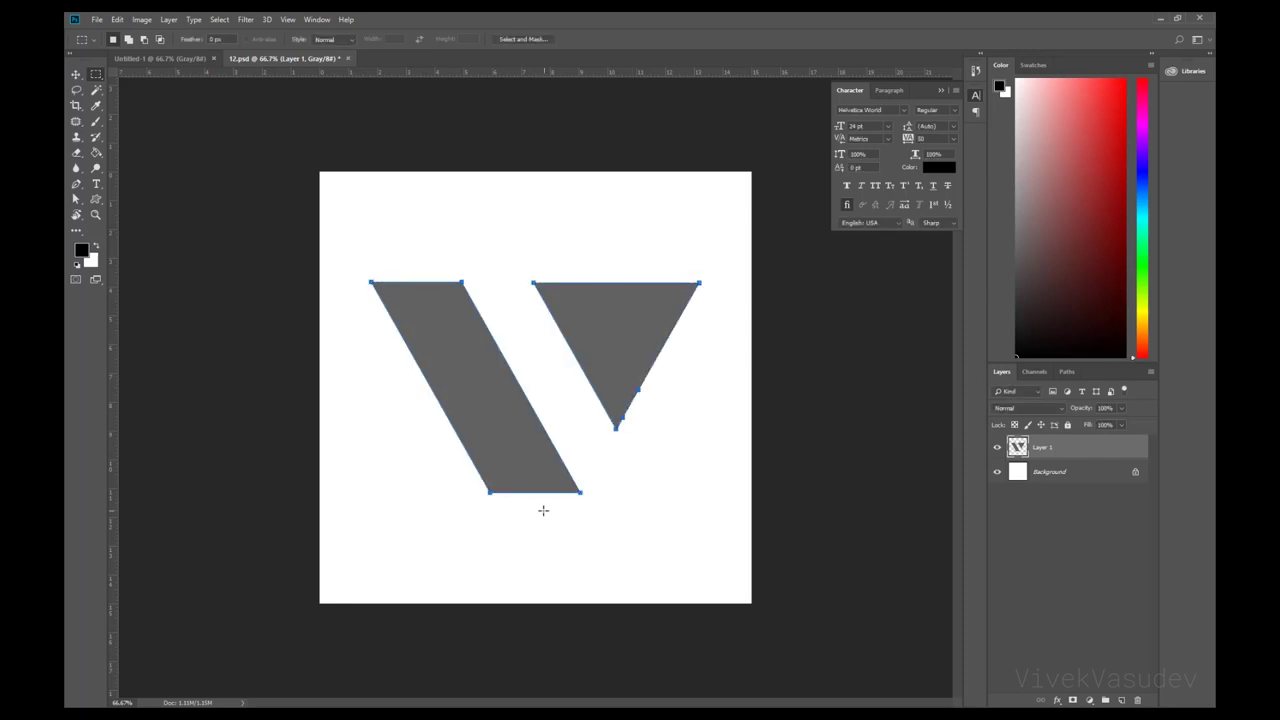
Step: In the Paths panel, delete the extra anchor on the triangle's right edge with the Pen tool
{"action": "scroll", "coordinate": [596, 403], "scroll_direction": "up", "scroll_amount": 2, "text": "alt"}
{"action": "scroll", "coordinate": [620, 444], "scroll_direction": "up", "scroll_amount": 2, "text": "alt"}
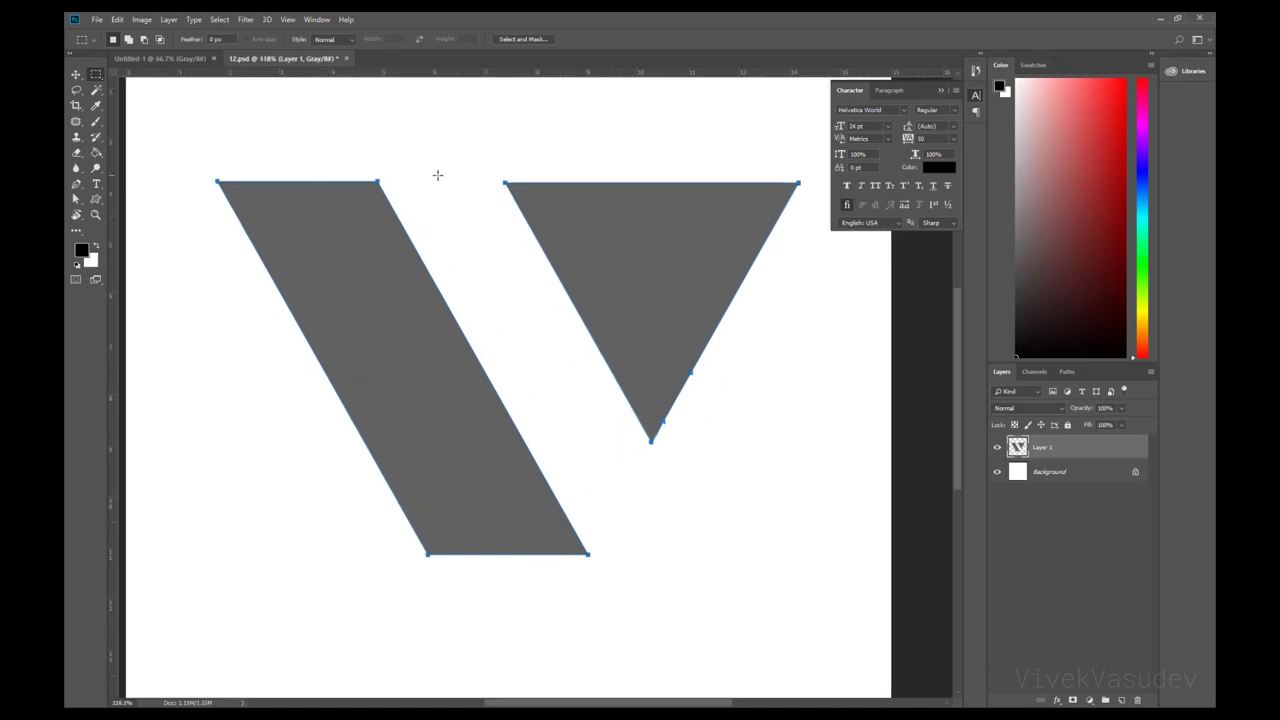
{"action": "left_click", "coordinate": [1064, 372]}
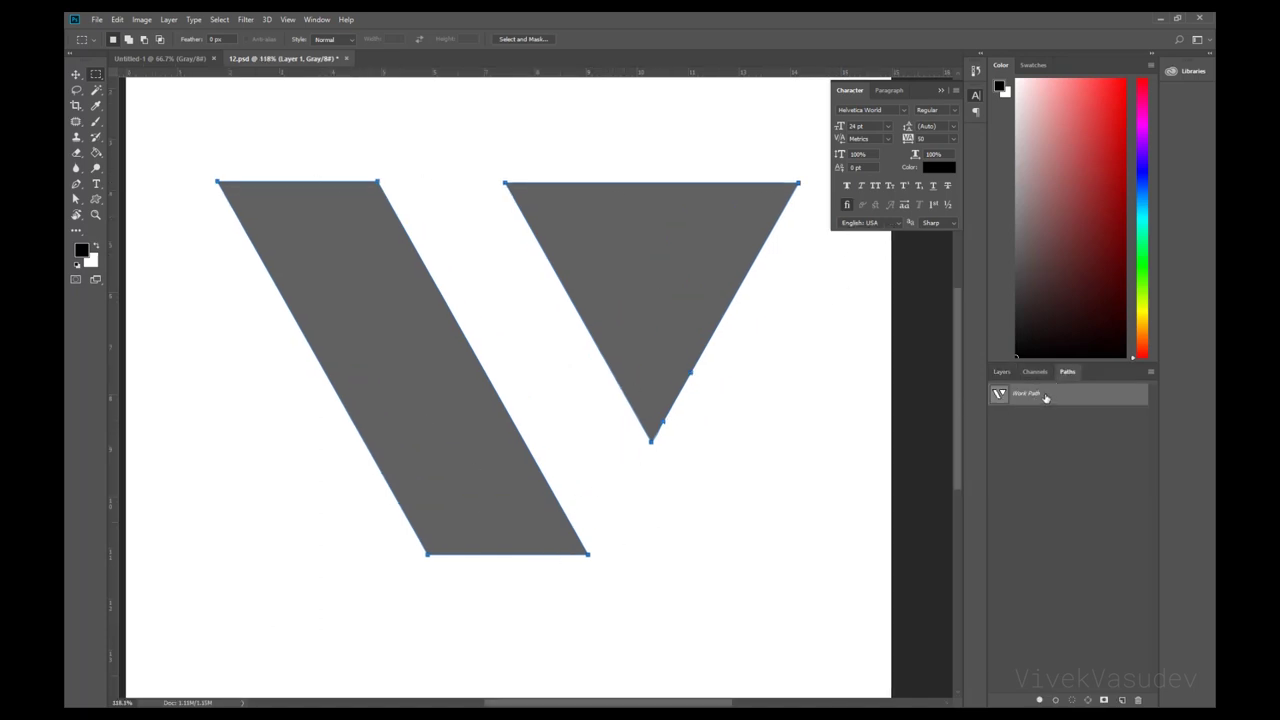
{"action": "scroll", "coordinate": [689, 440], "scroll_direction": "up", "scroll_amount": 1, "text": "alt"}
{"action": "scroll", "coordinate": [640, 440], "scroll_direction": "up", "scroll_amount": 3, "text": "alt"}
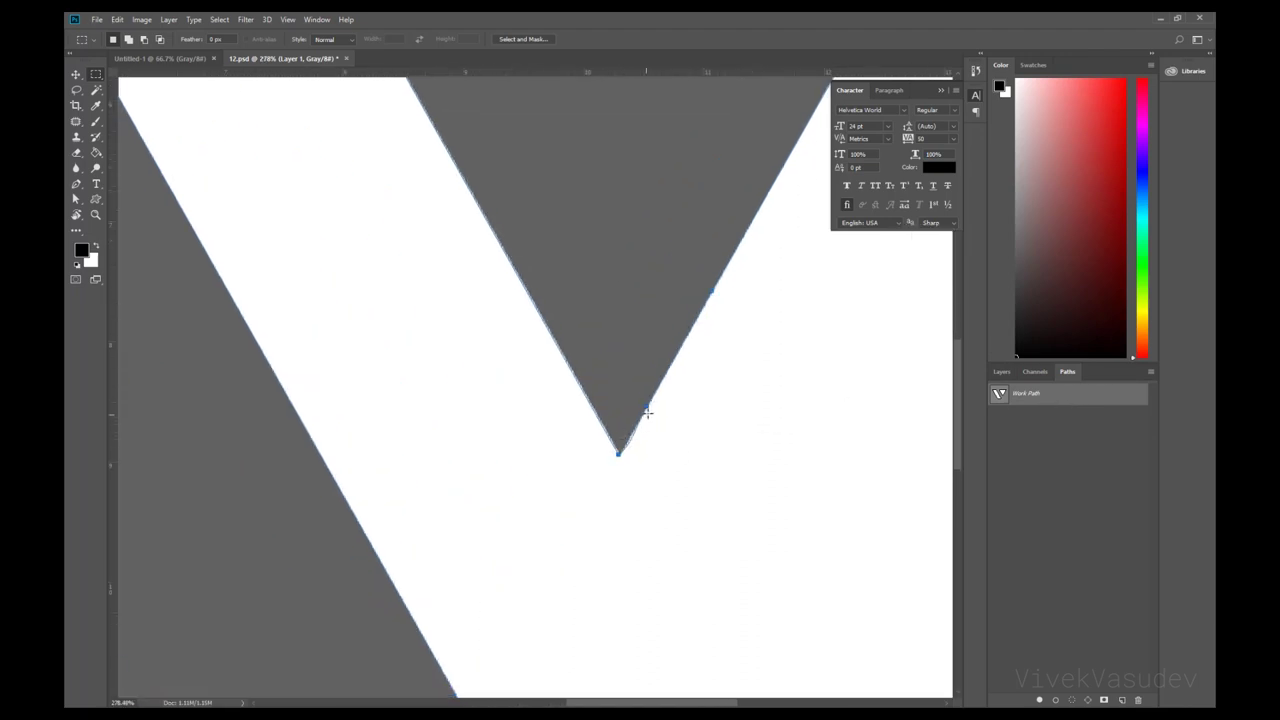
{"action": "key", "text": "p"}
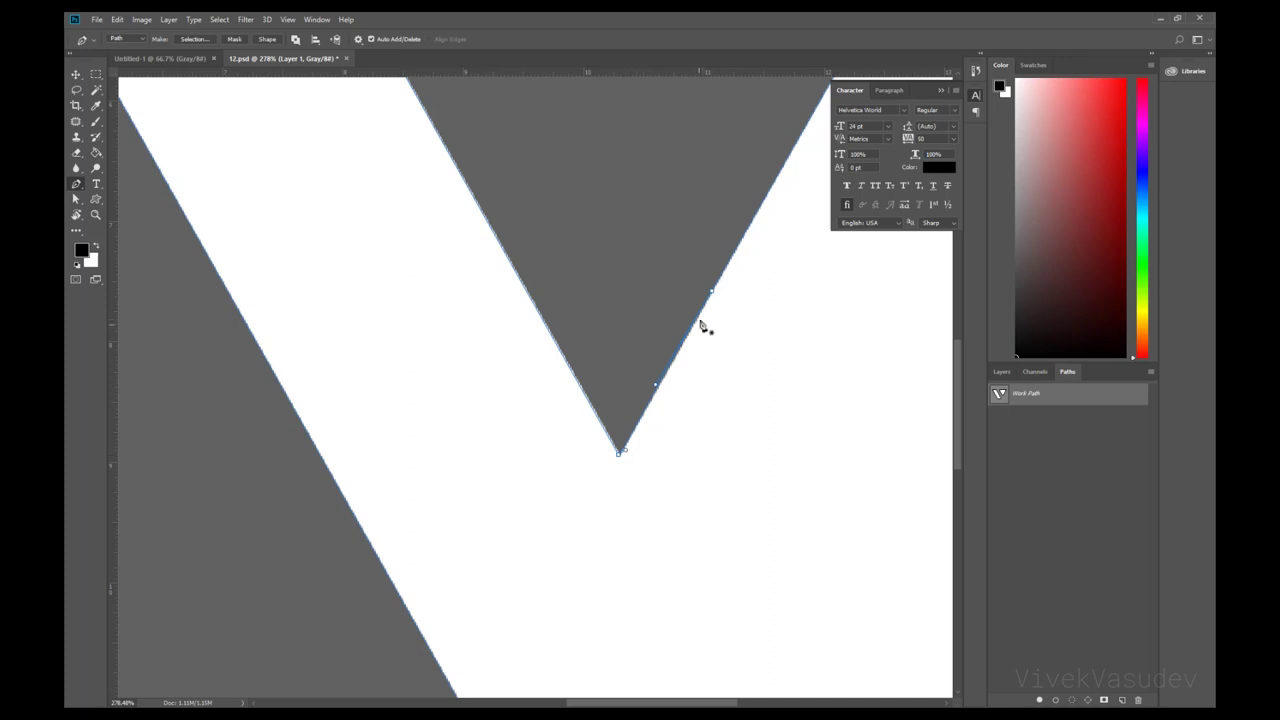
{"action": "left_click", "coordinate": [711, 292]}
Step: Save the work path as Path 1
{"action": "scroll", "coordinate": [705, 413], "scroll_direction": "down", "scroll_amount": 2, "text": "alt"}
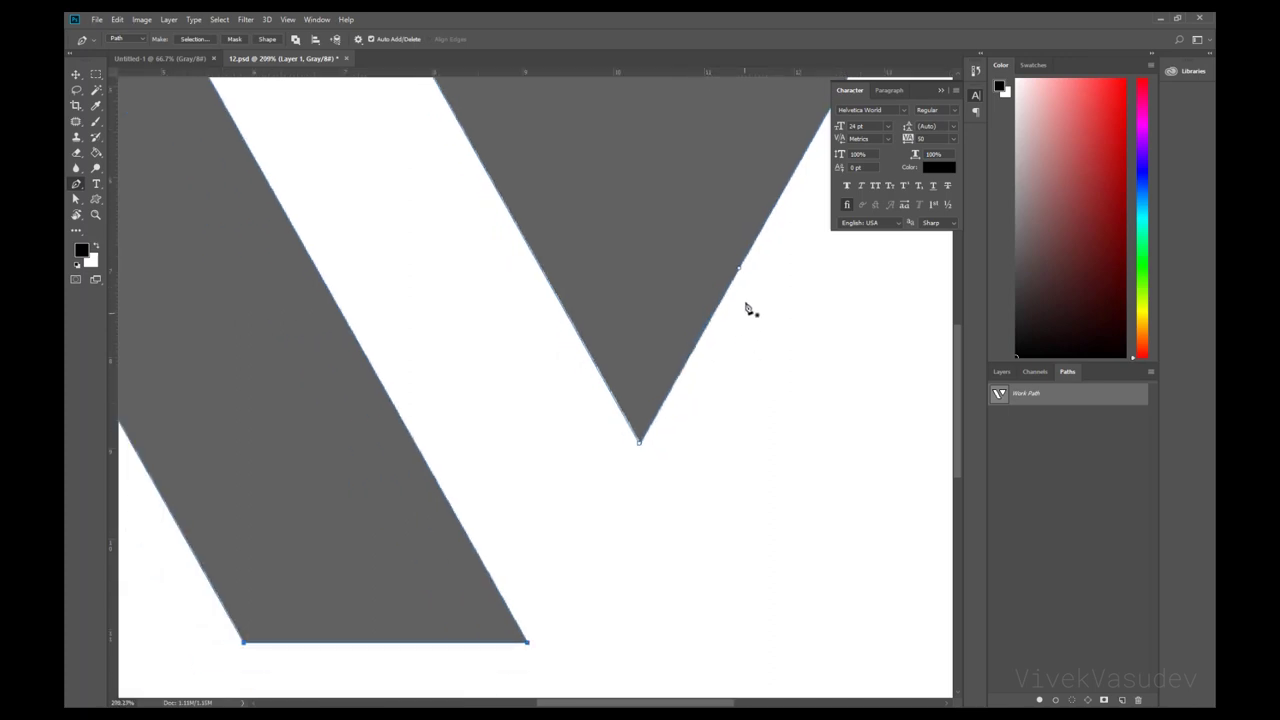
{"action": "scroll", "coordinate": [690, 400], "scroll_direction": "down", "scroll_amount": 3, "text": "alt"}
{"action": "scroll", "coordinate": [740, 420], "scroll_direction": "up", "scroll_amount": 3, "text": "alt"}
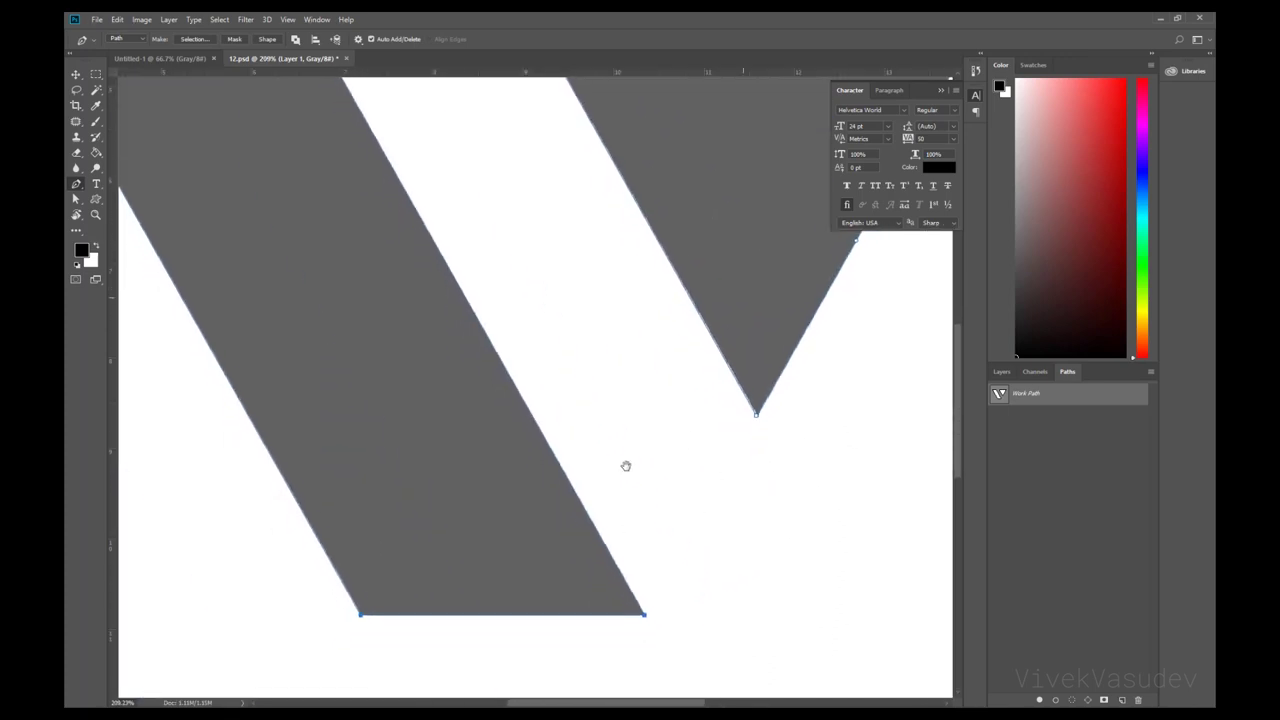
{"action": "scroll", "coordinate": [354, 249], "scroll_direction": "down", "scroll_amount": 1, "text": "alt"}
{"action": "mouse_move", "coordinate": [354, 249]}
{"action": "left_mouse_down"}
{"action": "mouse_move", "coordinate": [546, 497]}
{"action": "mouse_move", "coordinate": [398, 404]}
{"action": "left_mouse_up"}
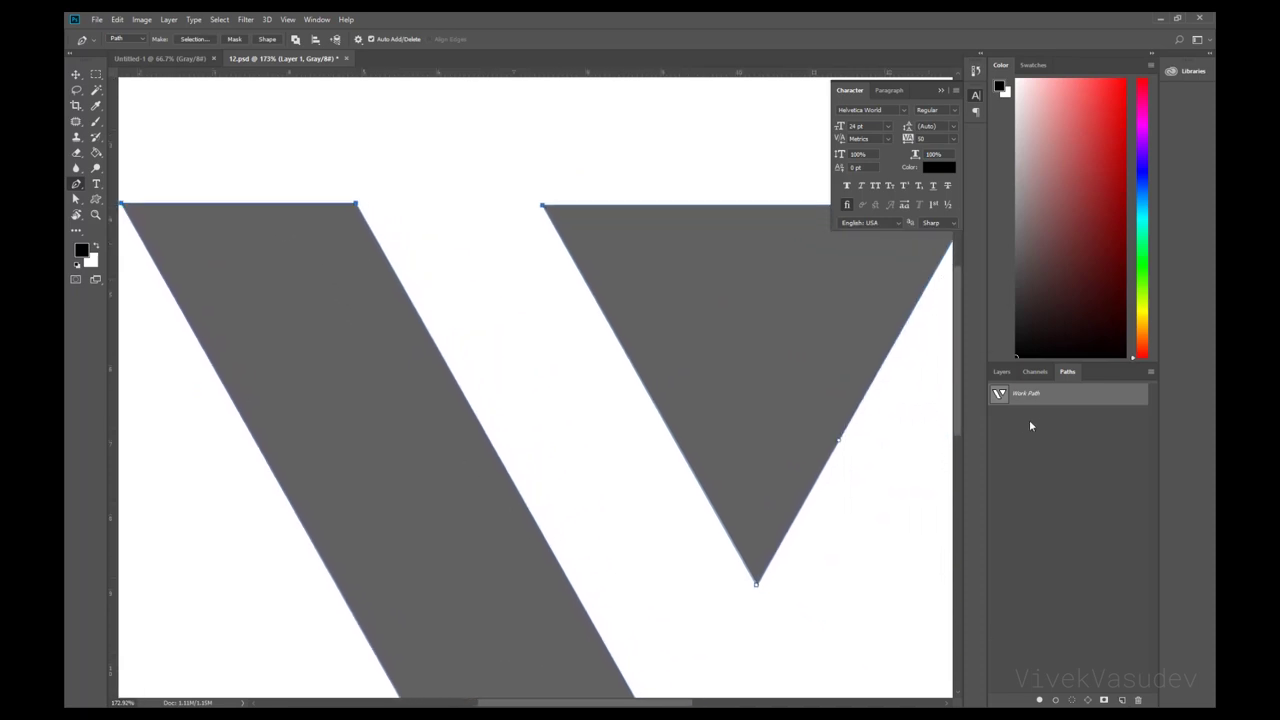
{"action": "left_click_drag", "start_coordinate": [1017, 396], "coordinate": [1122, 700]}
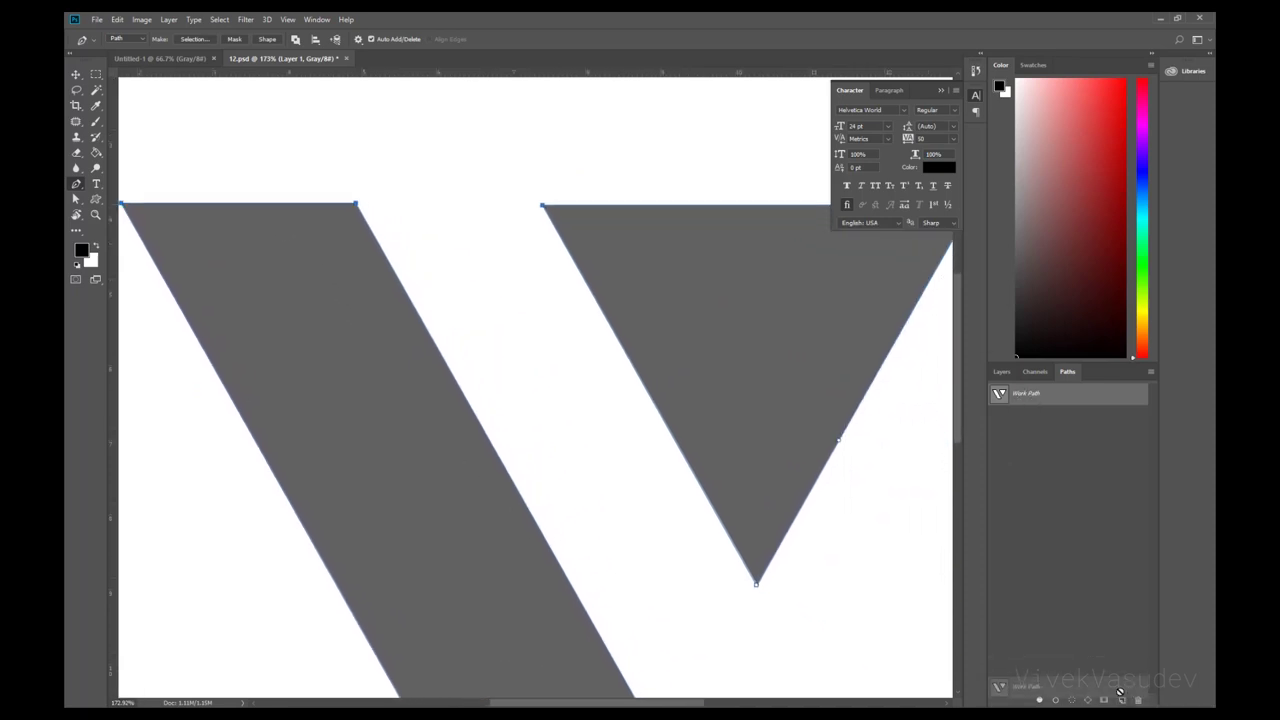
Step: Hide Layer 1 so only the path outlines remain, then return to the Paths panel
{"action": "left_click", "coordinate": [1001, 371]}
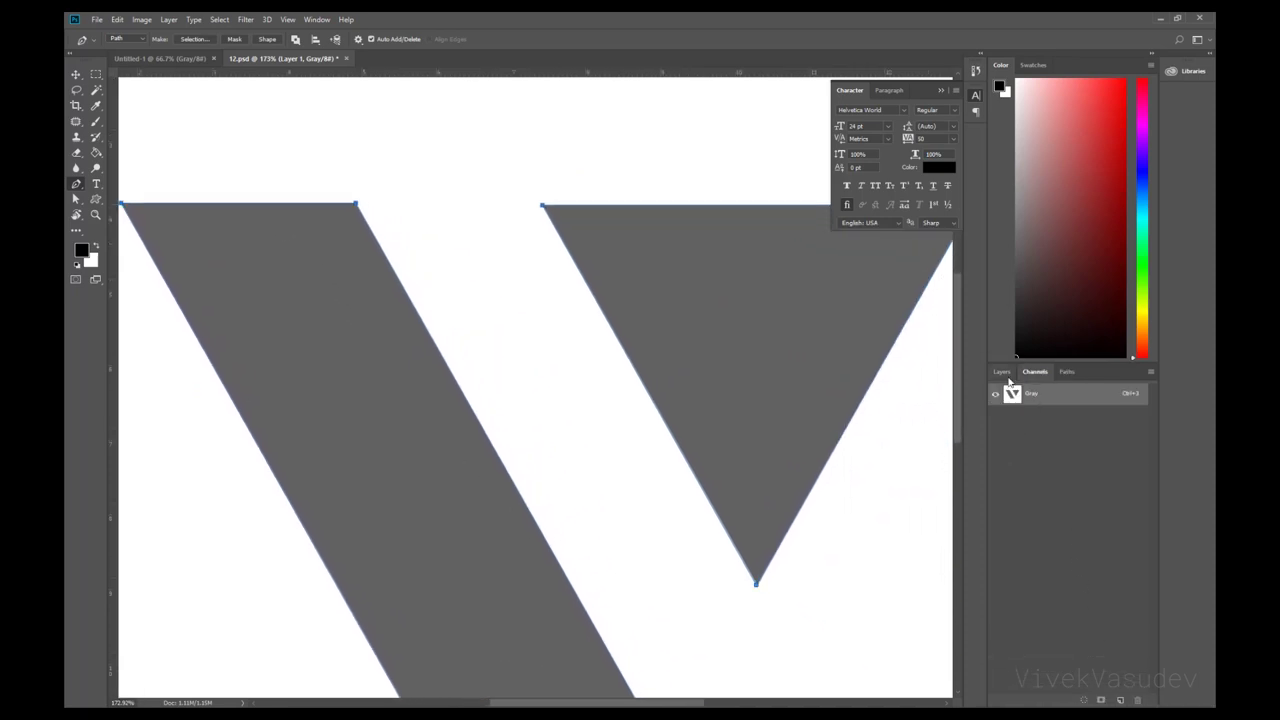
{"action": "scroll", "coordinate": [647, 377], "scroll_direction": "down", "scroll_amount": 3, "text": "alt"}
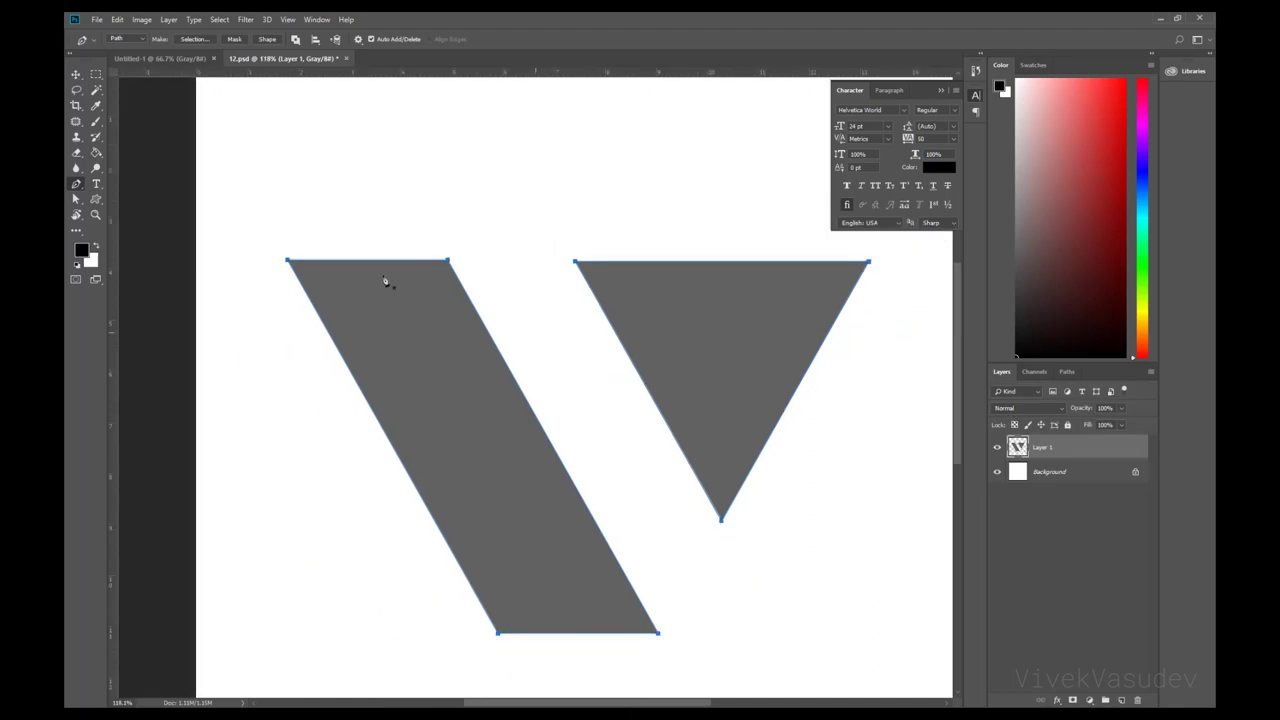
{"action": "left_click", "coordinate": [997, 448]}
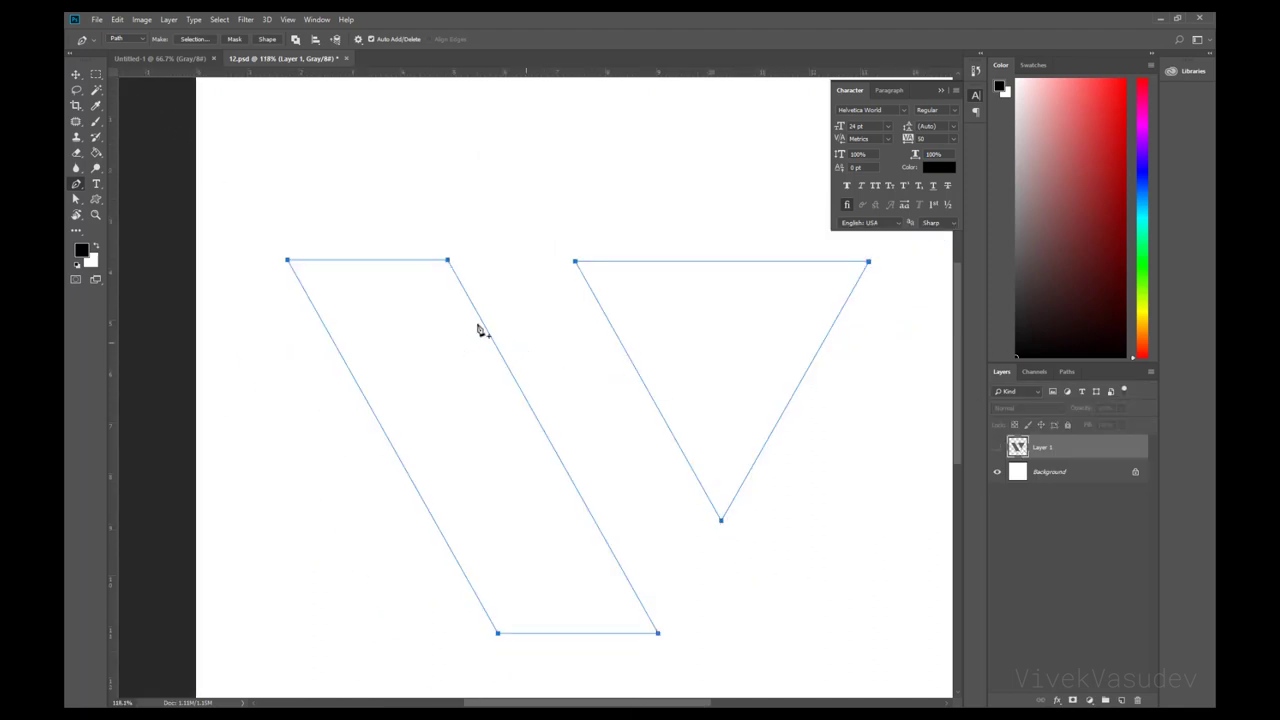
{"action": "scroll", "coordinate": [588, 426], "scroll_direction": "down", "scroll_amount": 2, "text": "alt"}
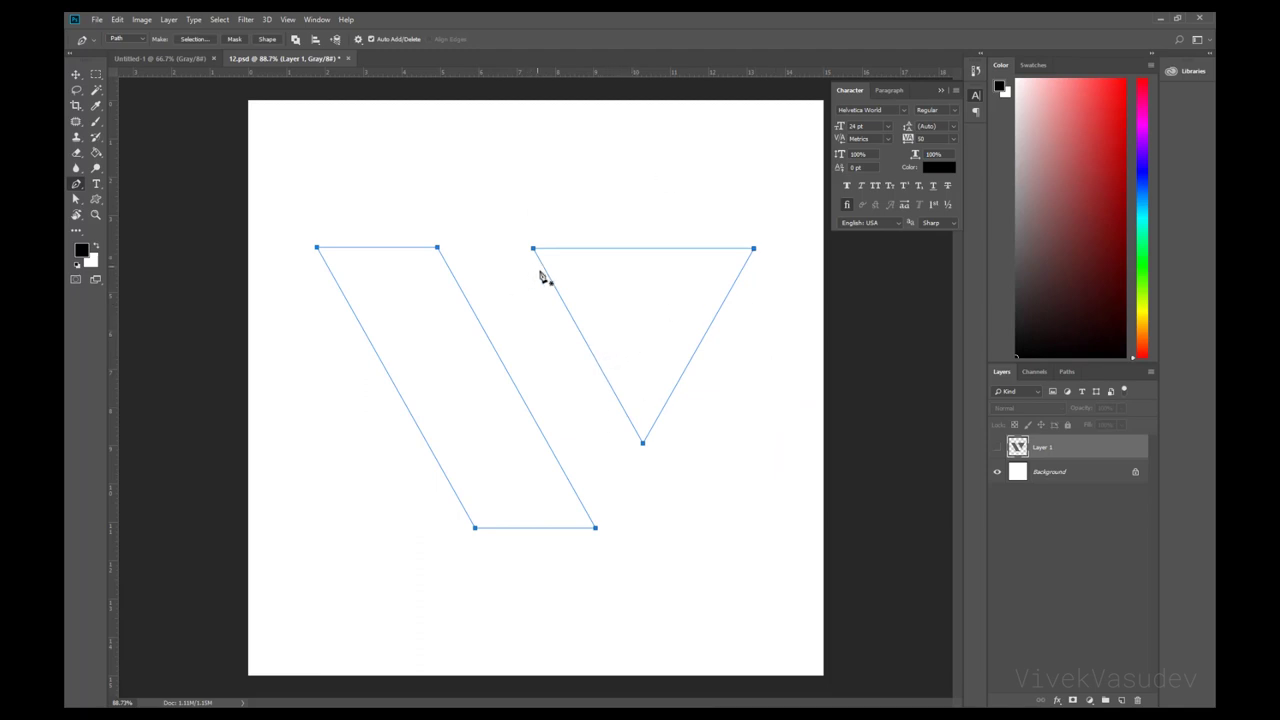
{"action": "scroll", "coordinate": [545, 292], "scroll_direction": "up", "scroll_amount": 1, "text": "alt"}
{"action": "left_click", "coordinate": [1067, 372]}
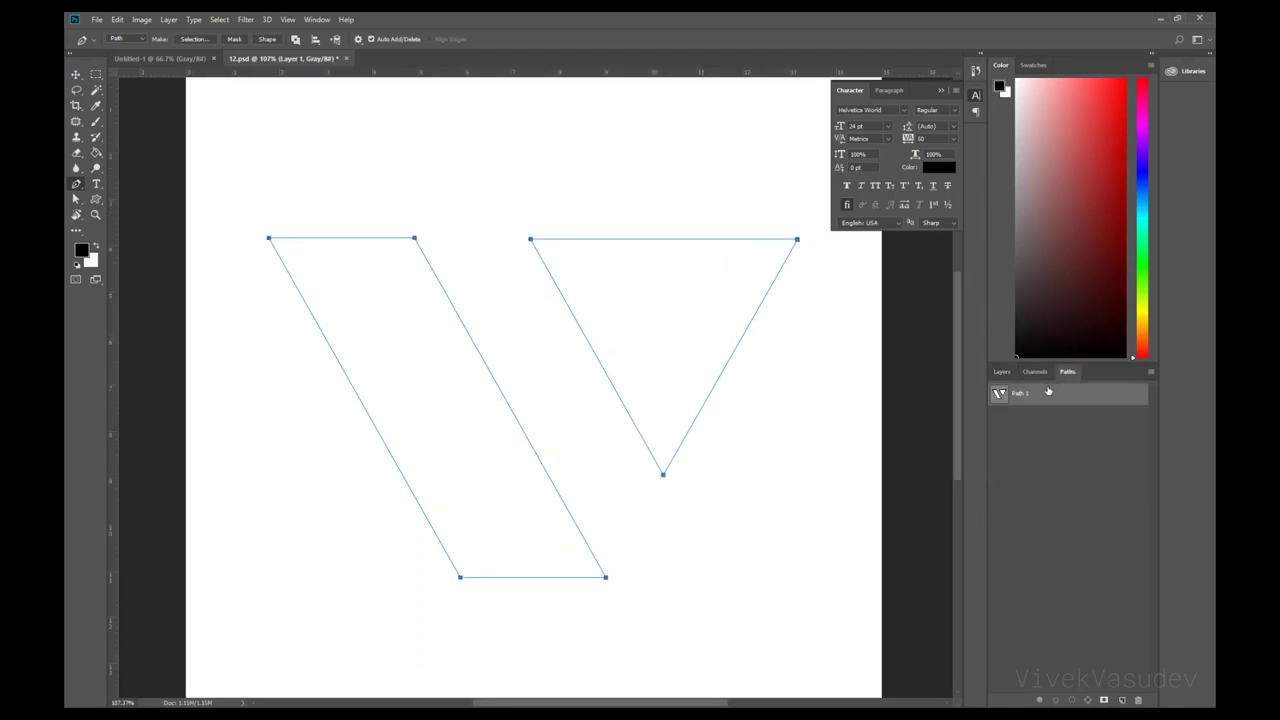
{"action": "left_click", "coordinate": [97, 19]}
{"action": "mouse_move", "coordinate": [110, 183]}
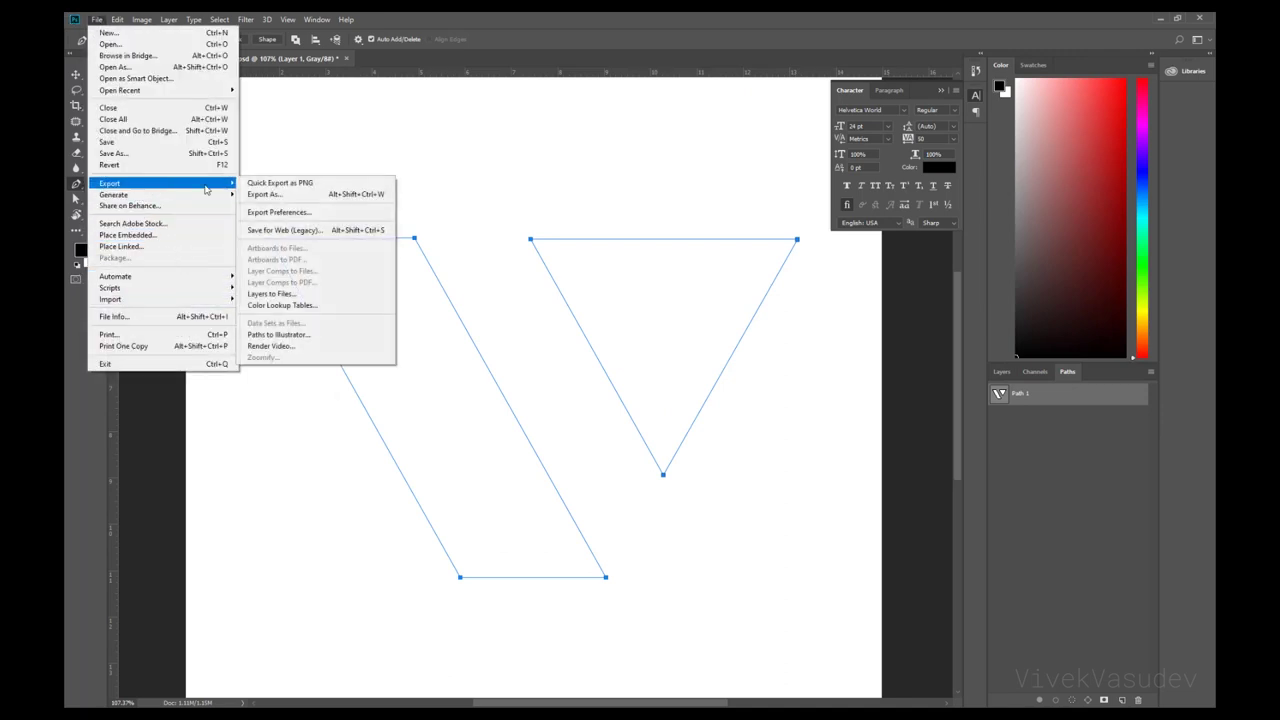
Step: Export Path 1 via Paths to Illustrator as logo in the Pictures\2 folder
{"action": "left_click", "coordinate": [275, 334]}
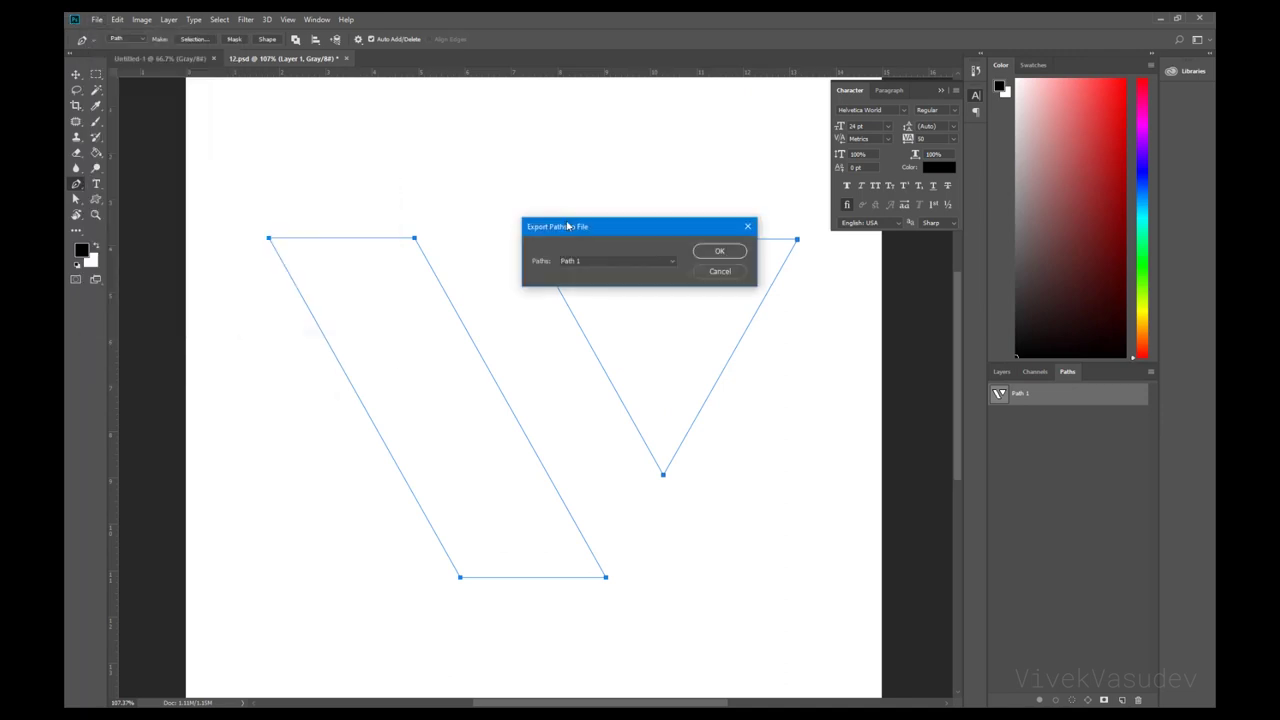
{"action": "left_click", "coordinate": [718, 253]}
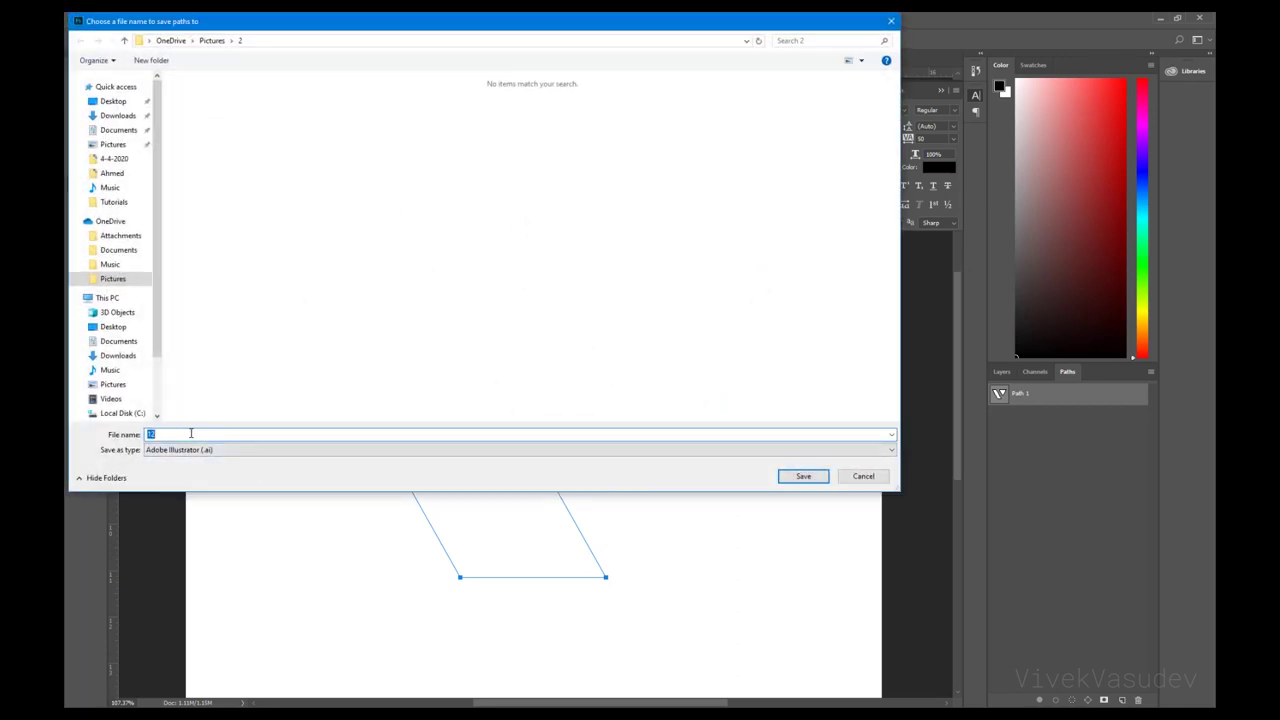
{"action": "key", "text": "Return"}
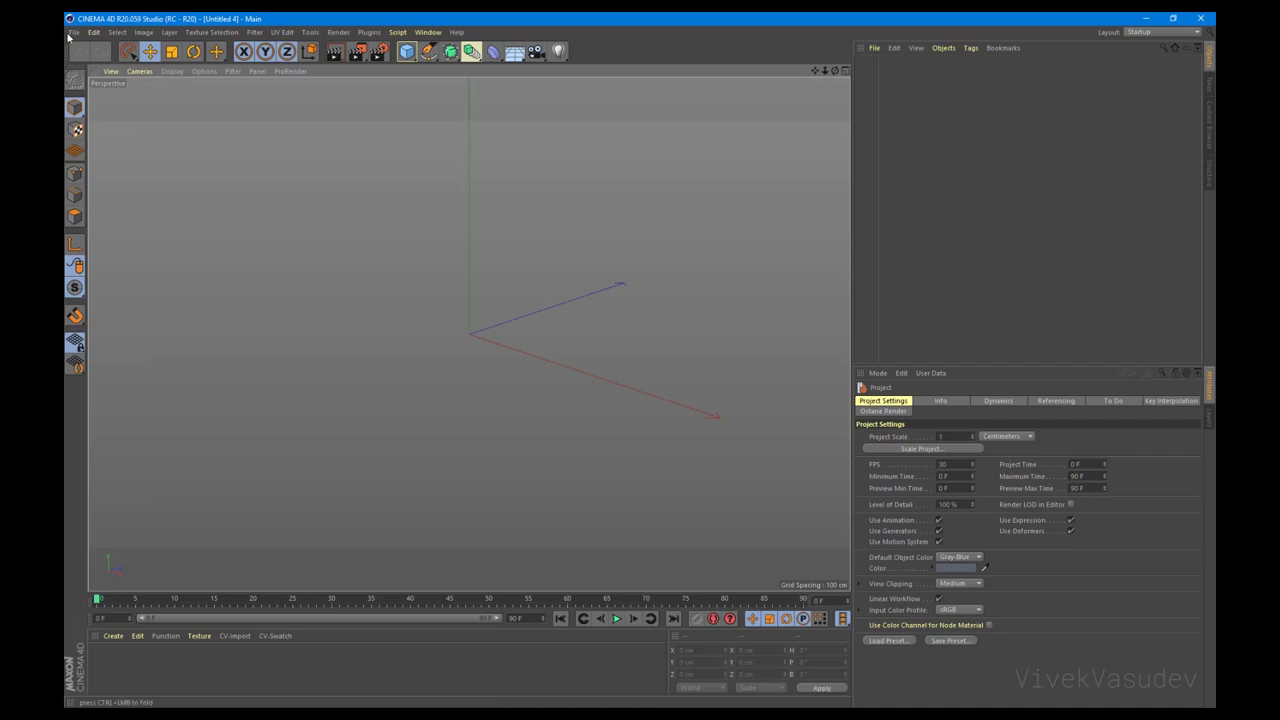
Step: Open logo.ai from Pictures\2, accepting the default Illustrator import settings
{"action": "left_click", "coordinate": [74, 32]}
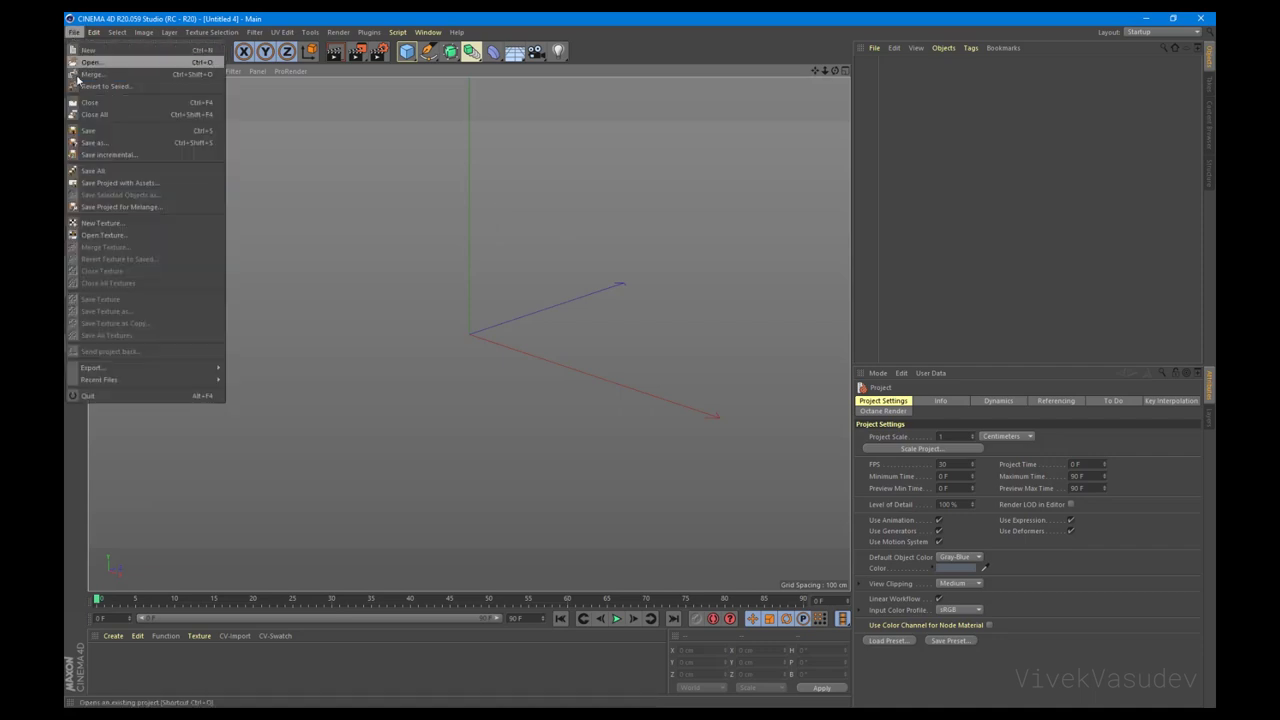
{"action": "left_click", "coordinate": [90, 63]}
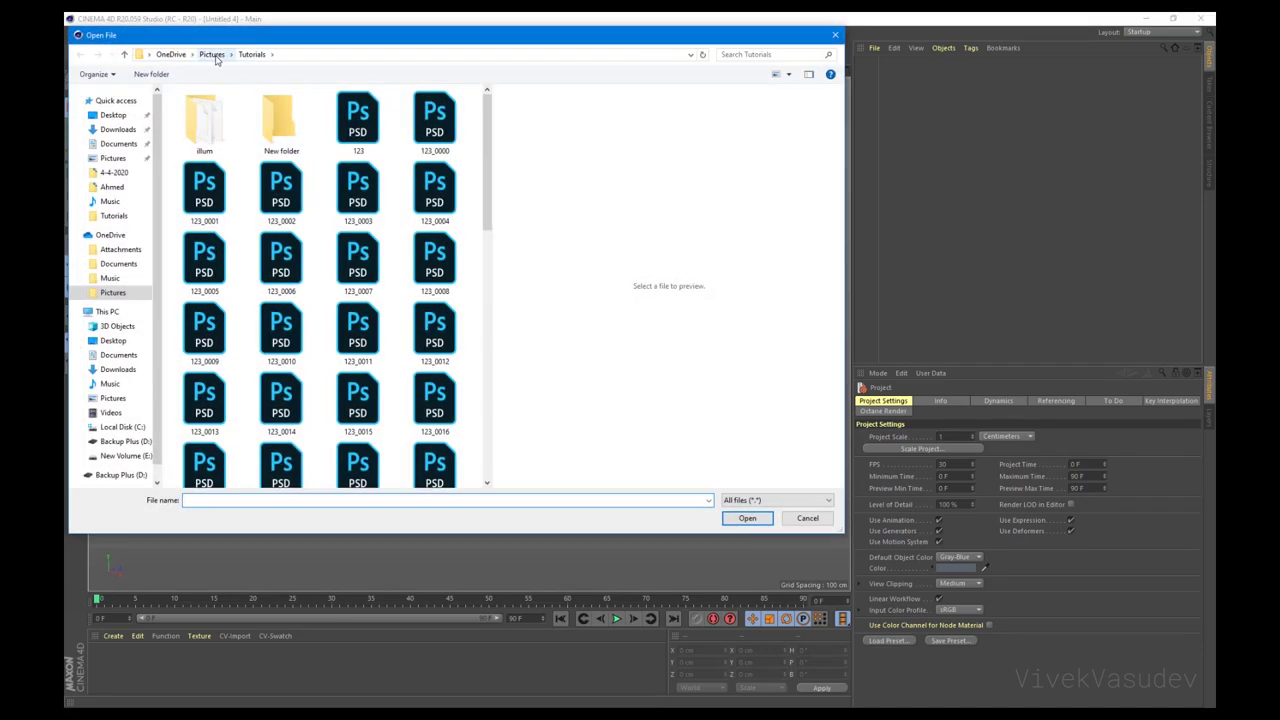
{"action": "left_click", "coordinate": [212, 54]}
{"action": "double_click", "coordinate": [212, 116]}
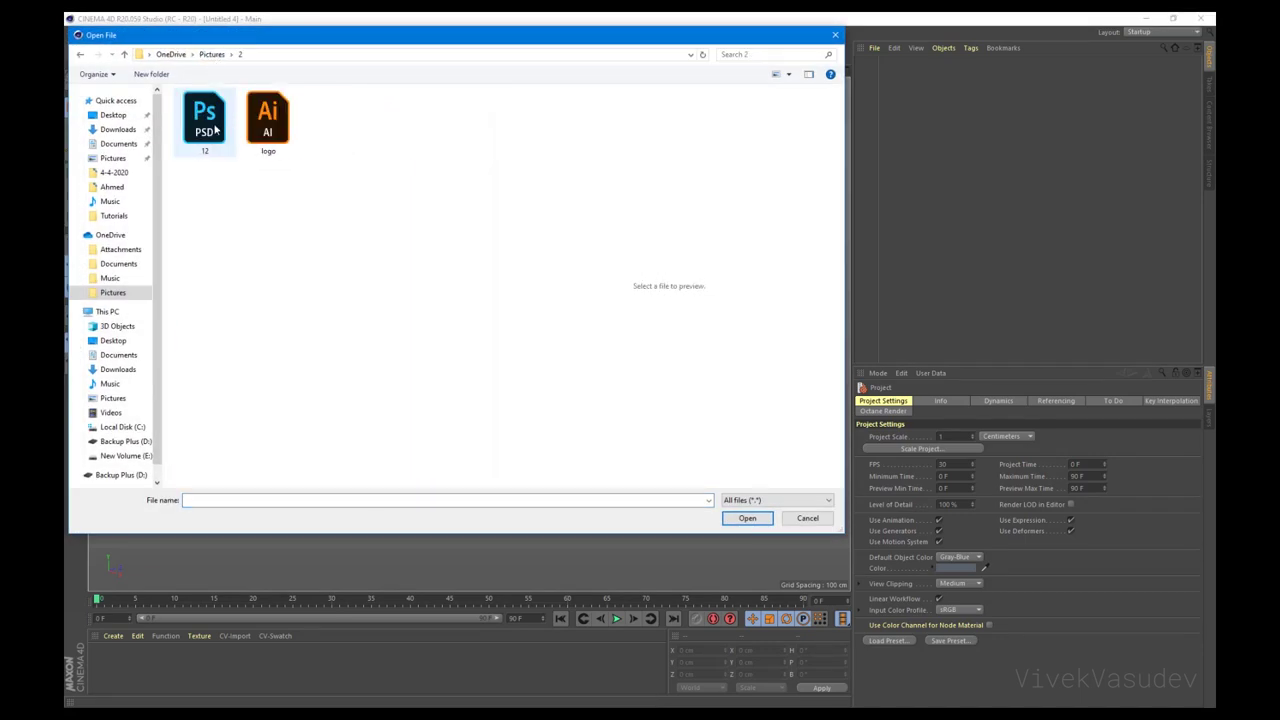
{"action": "left_click", "coordinate": [275, 125]}
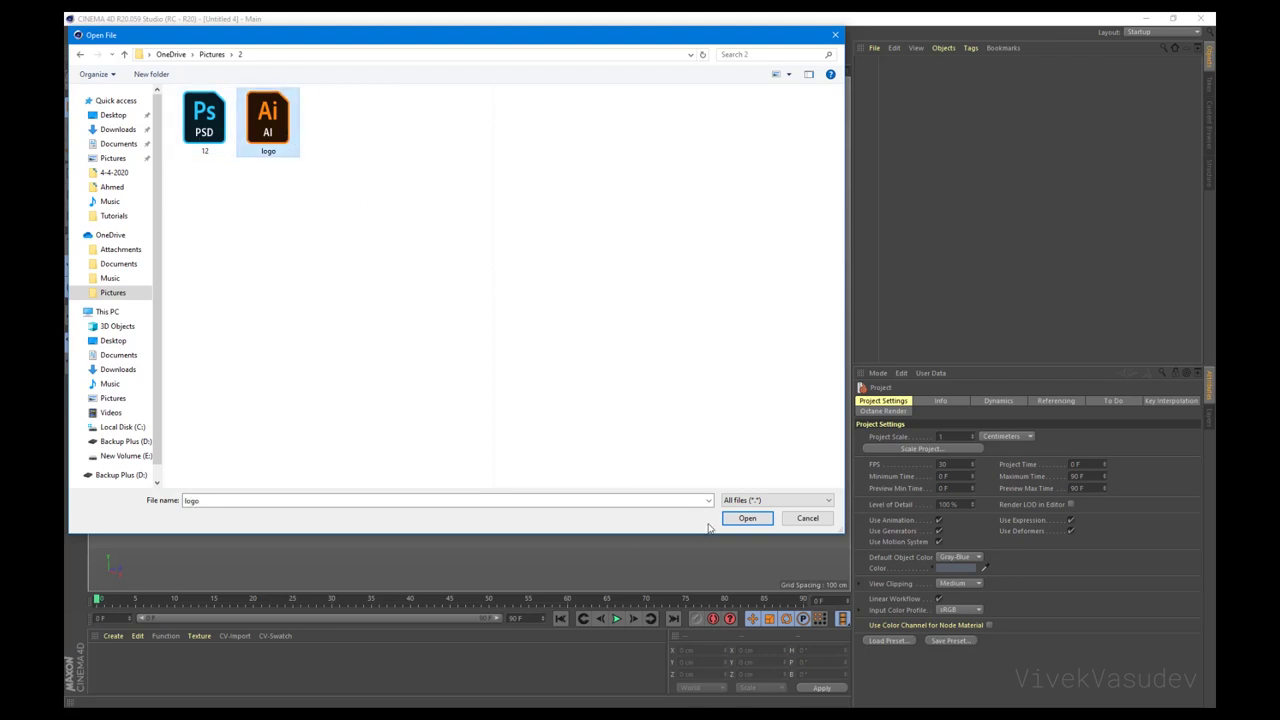
{"action": "key", "text": "Return"}
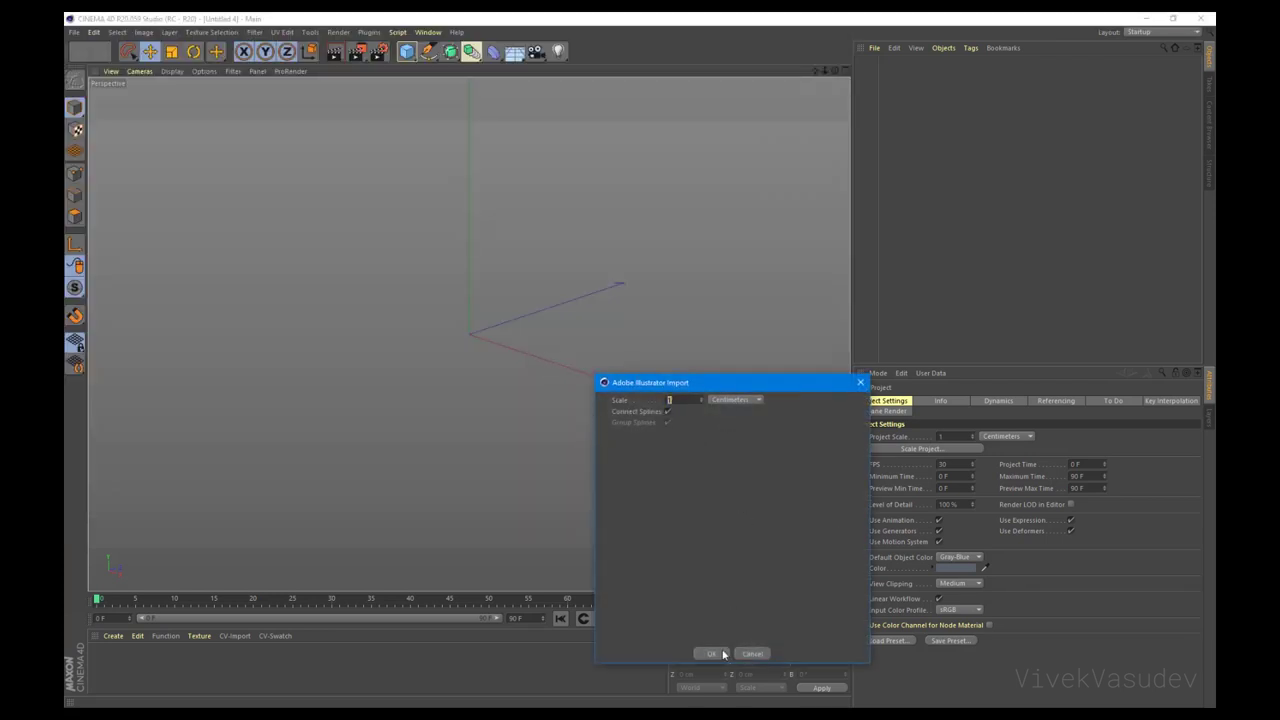
{"action": "left_click", "coordinate": [712, 653]}
{"action": "scroll", "coordinate": [548, 353], "scroll_direction": "down", "scroll_amount": 3}
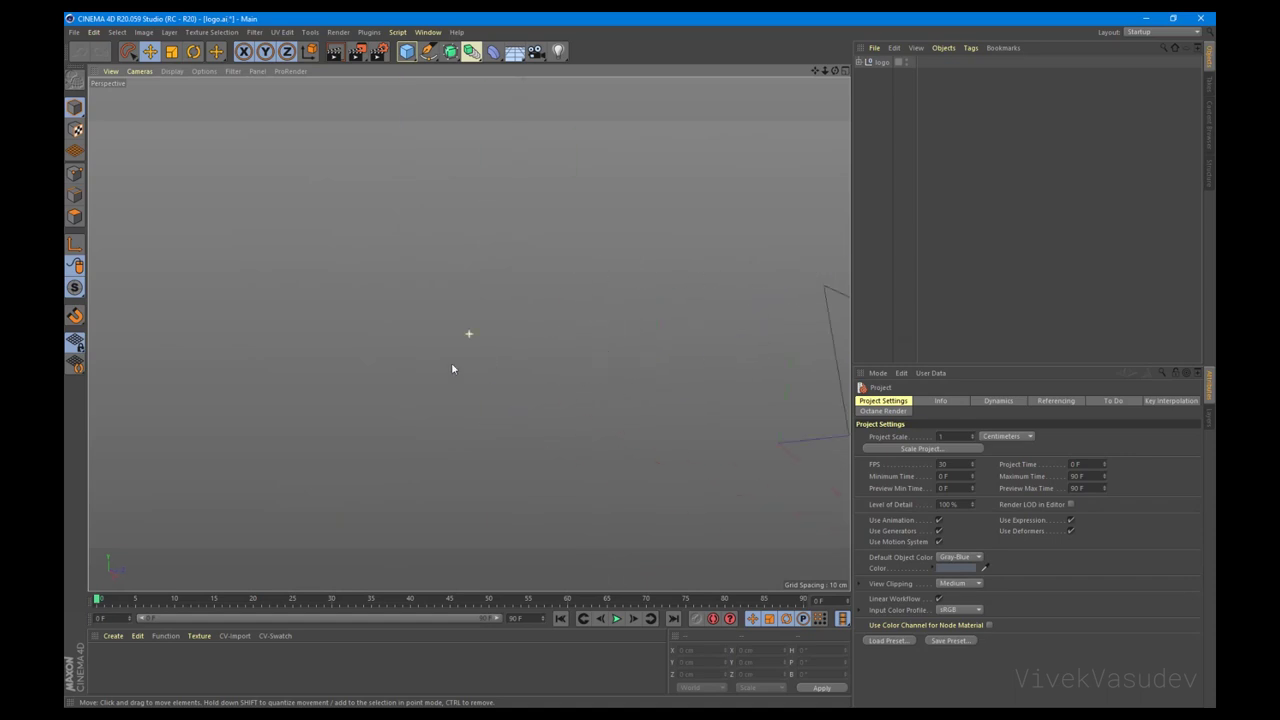
{"action": "scroll", "coordinate": [444, 361], "scroll_direction": "down", "scroll_amount": 3}
Step: Frame the imported logo, expand it, and select the triangle path and then Path 1
{"action": "left_click", "coordinate": [878, 62]}
{"action": "key", "text": "h"}
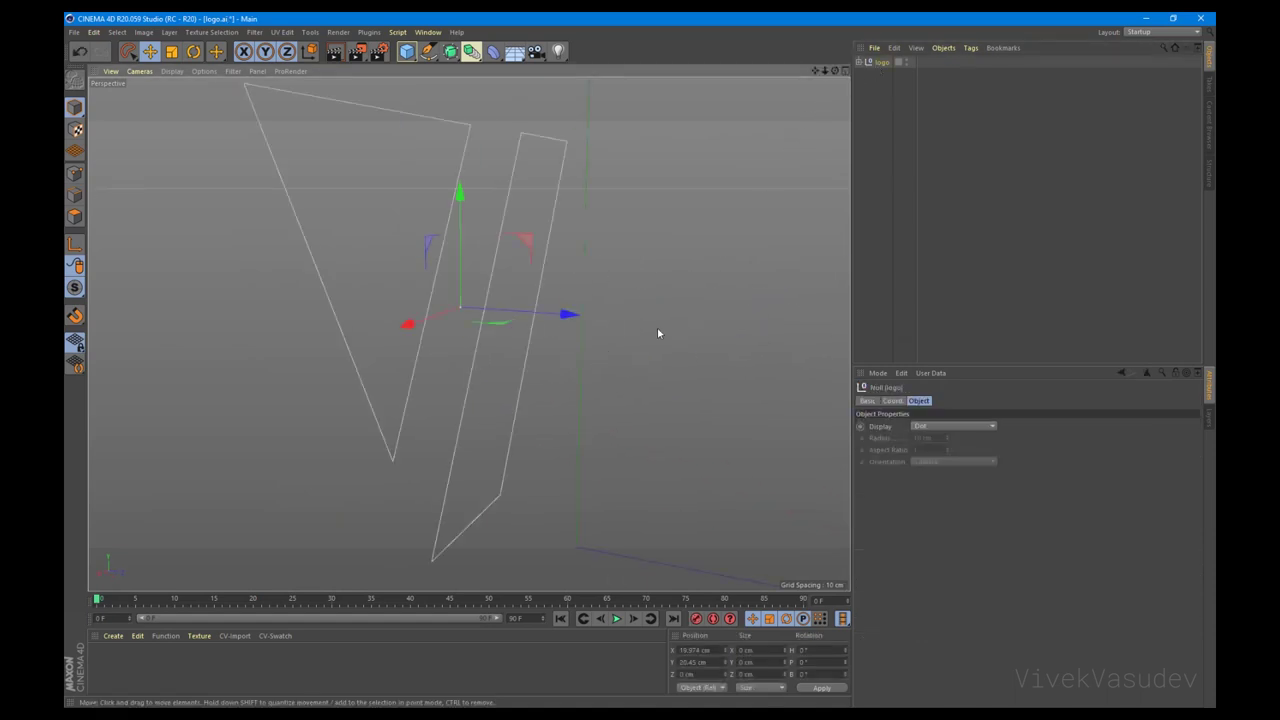
{"action": "mouse_move", "coordinate": [571, 409]}
{"action": "left_mouse_down", "text": "alt"}
{"action": "mouse_move", "coordinate": [523, 375]}
{"action": "mouse_move", "coordinate": [697, 380]}
{"action": "mouse_move", "coordinate": [578, 349]}
{"action": "mouse_move", "coordinate": [574, 371]}
{"action": "mouse_move", "coordinate": [709, 346]}
{"action": "mouse_move", "coordinate": [415, 367]}
{"action": "mouse_move", "coordinate": [490, 330]}
{"action": "mouse_move", "coordinate": [734, 354]}
{"action": "left_mouse_up", "text": "alt"}
{"action": "scroll", "coordinate": [490, 330], "scroll_direction": "down", "scroll_amount": 3}
{"action": "left_click", "coordinate": [858, 62]}
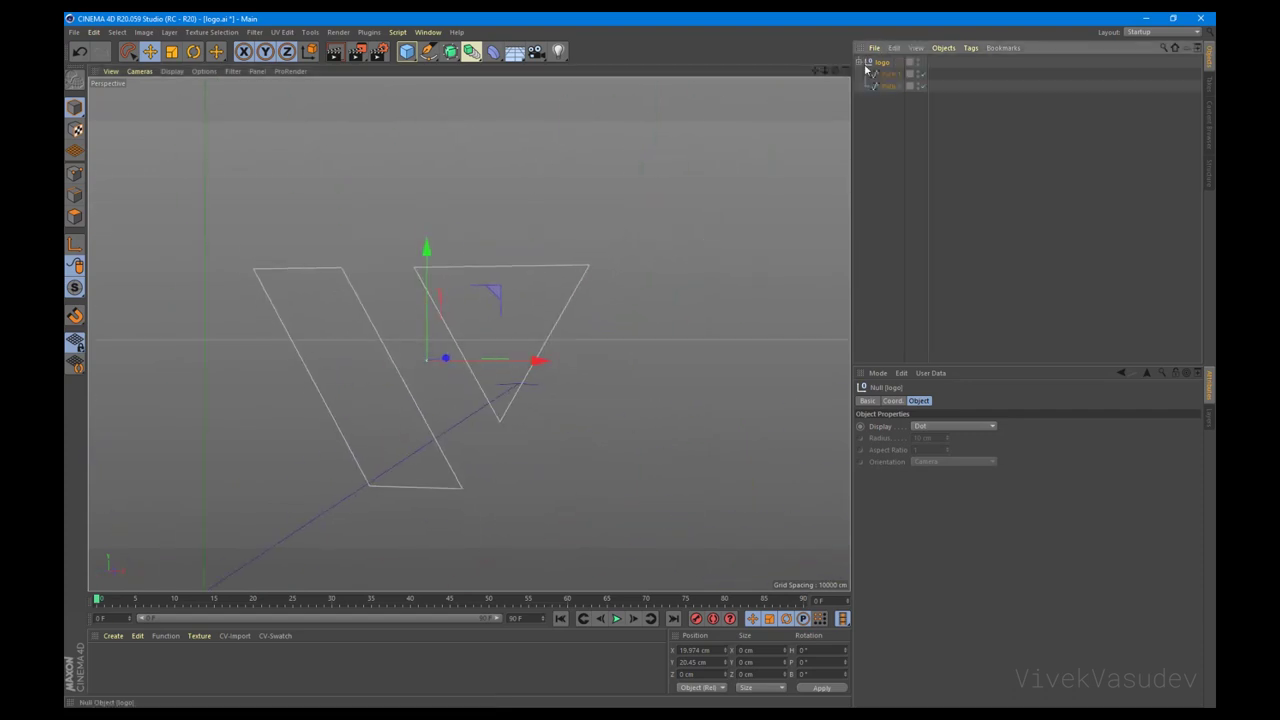
{"action": "left_click", "coordinate": [503, 268]}
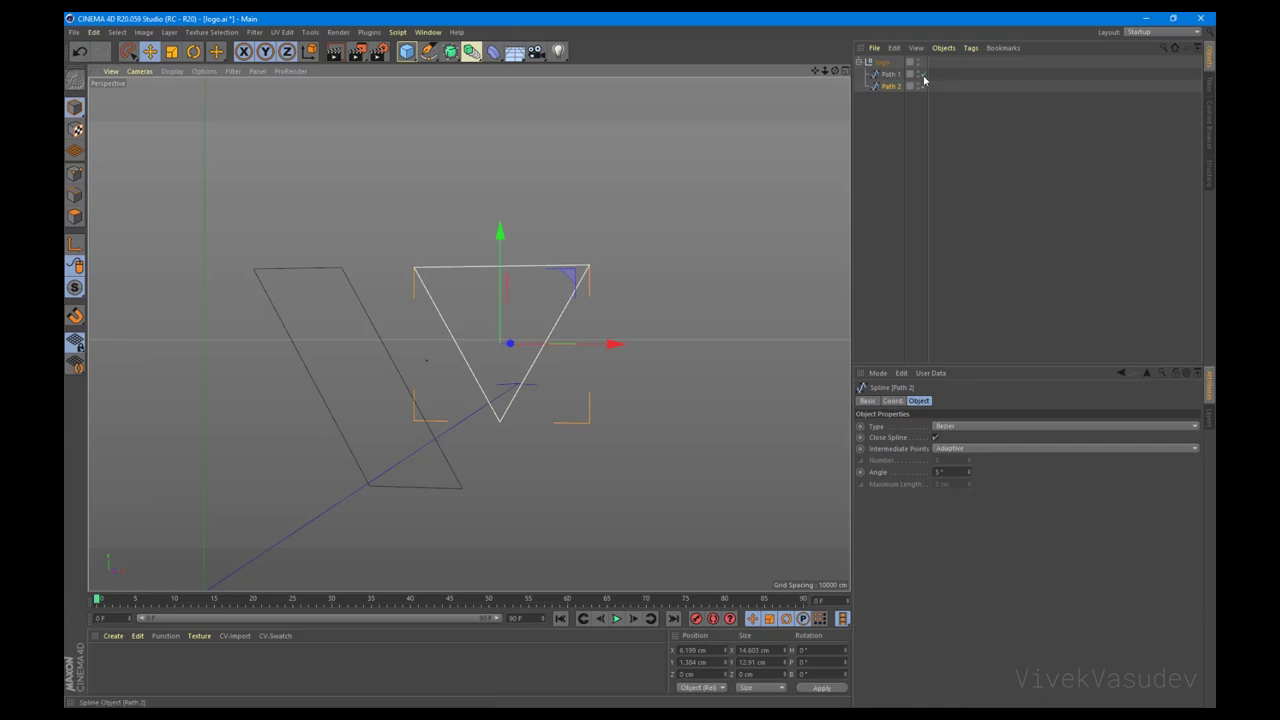
{"action": "left_click", "coordinate": [888, 75]}
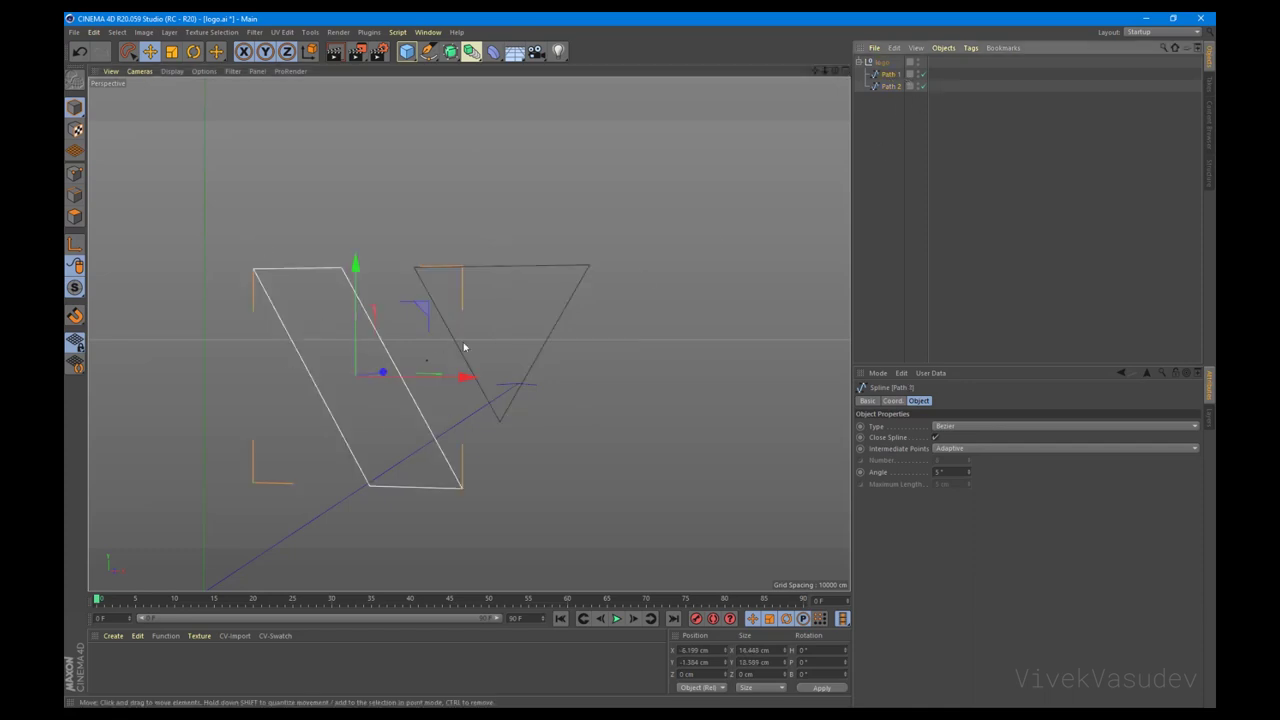
Step: Add an Extrude generator and nest both logo paths inside it
{"action": "left_click", "coordinate": [471, 51]}
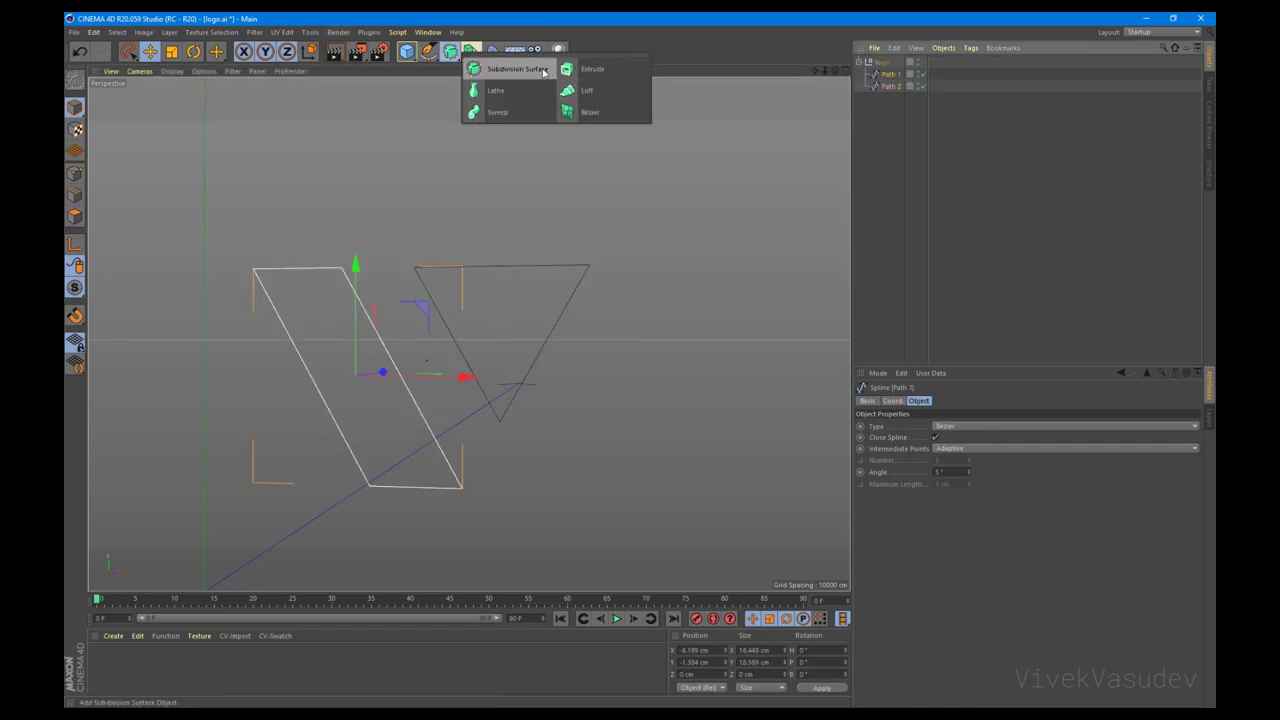
{"action": "left_click", "coordinate": [596, 69]}
{"action": "left_click", "coordinate": [888, 86]}
{"action": "left_click", "coordinate": [888, 98], "text": "ctrl"}
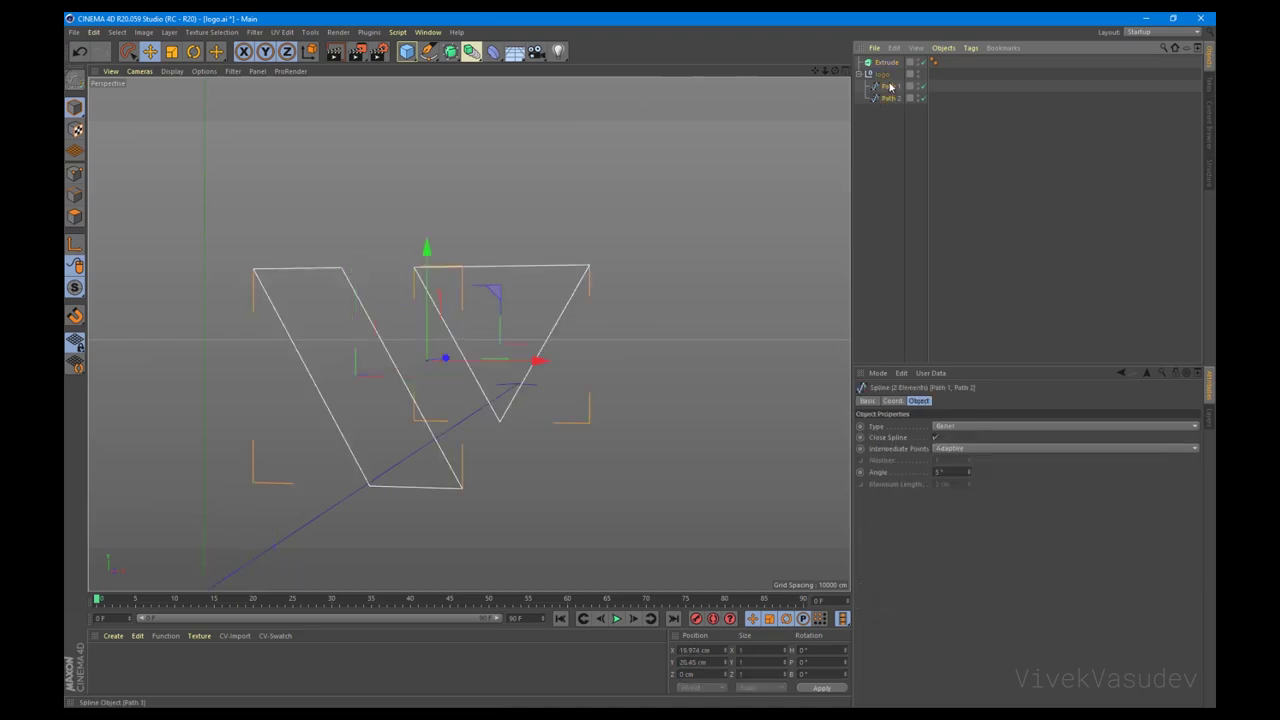
{"action": "left_click_drag", "start_coordinate": [884, 67], "coordinate": [884, 63]}
Step: Frame the extrusion and enable Hierarchical so both paths extrude
{"action": "left_click", "coordinate": [886, 62]}
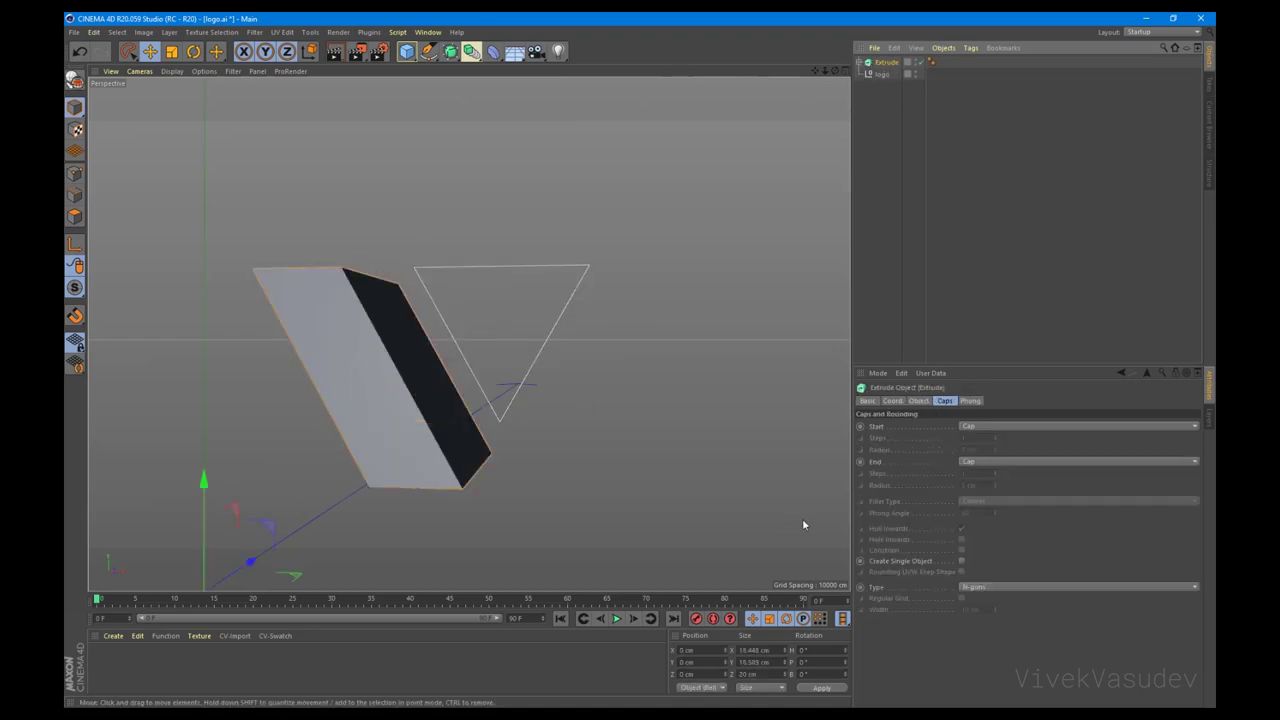
{"action": "left_click", "coordinate": [918, 401]}
{"action": "key", "text": "h"}
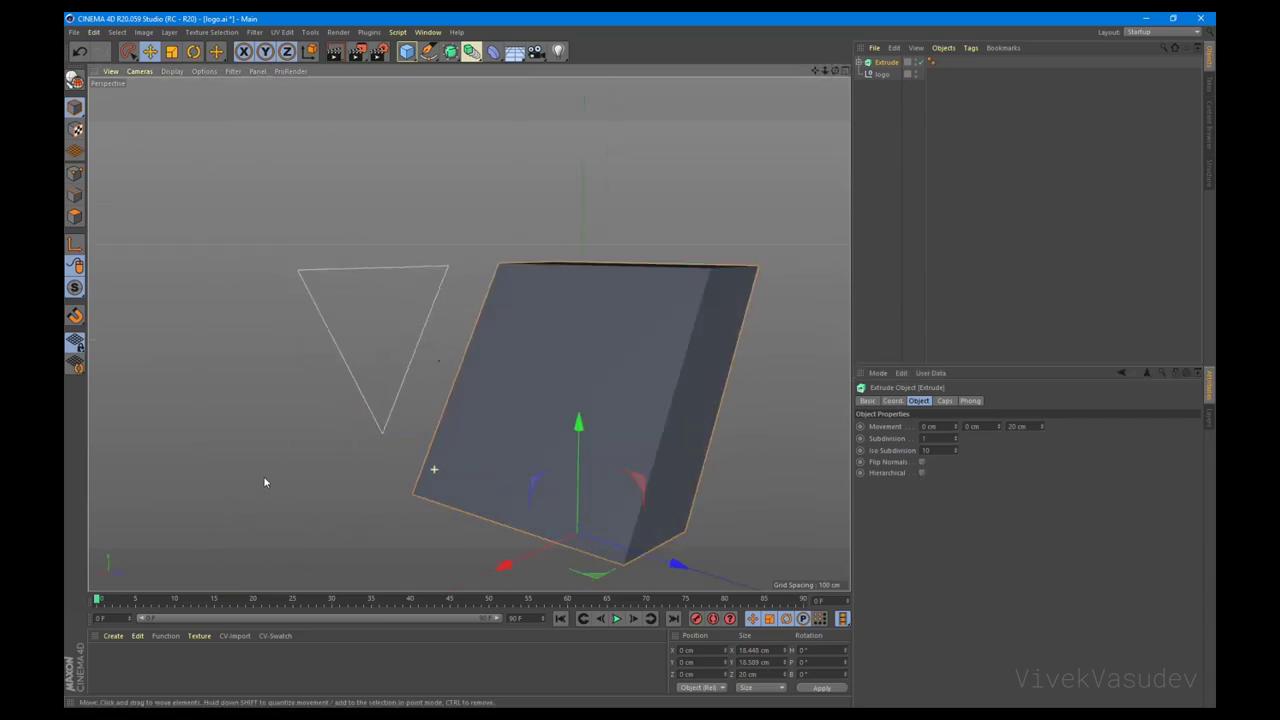
{"action": "left_click", "coordinate": [862, 62]}
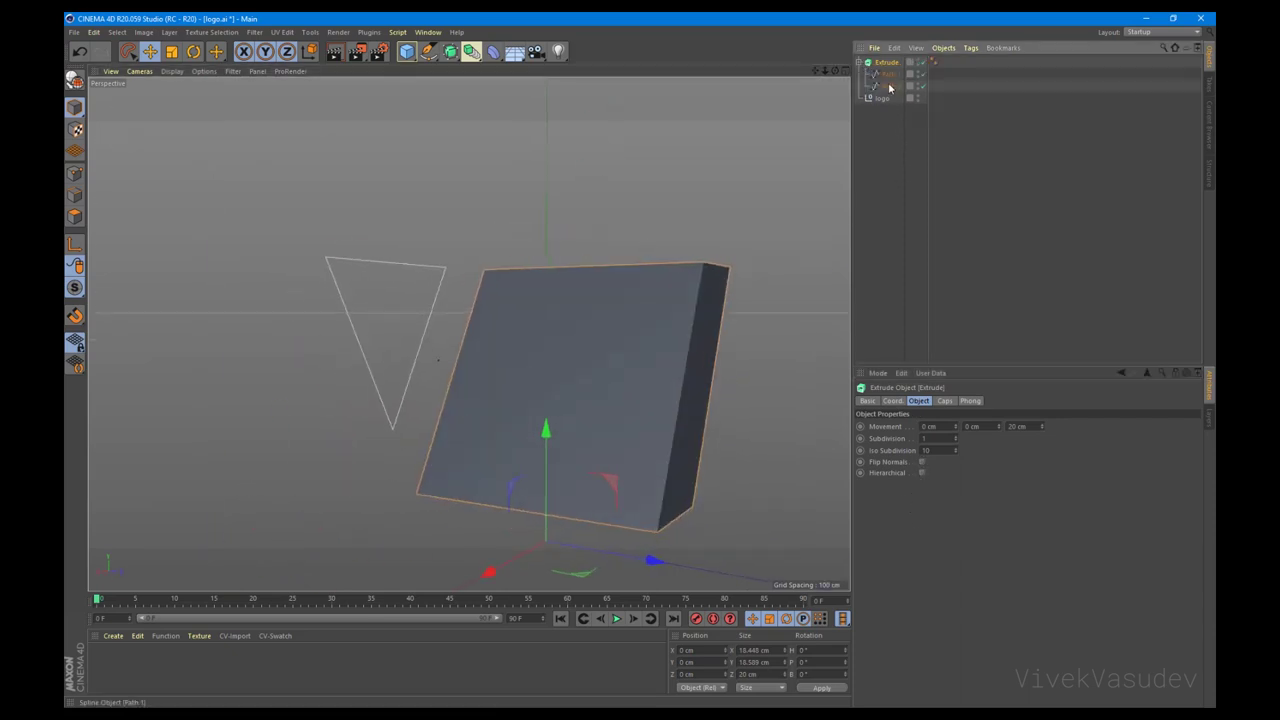
{"action": "left_click", "coordinate": [921, 473]}
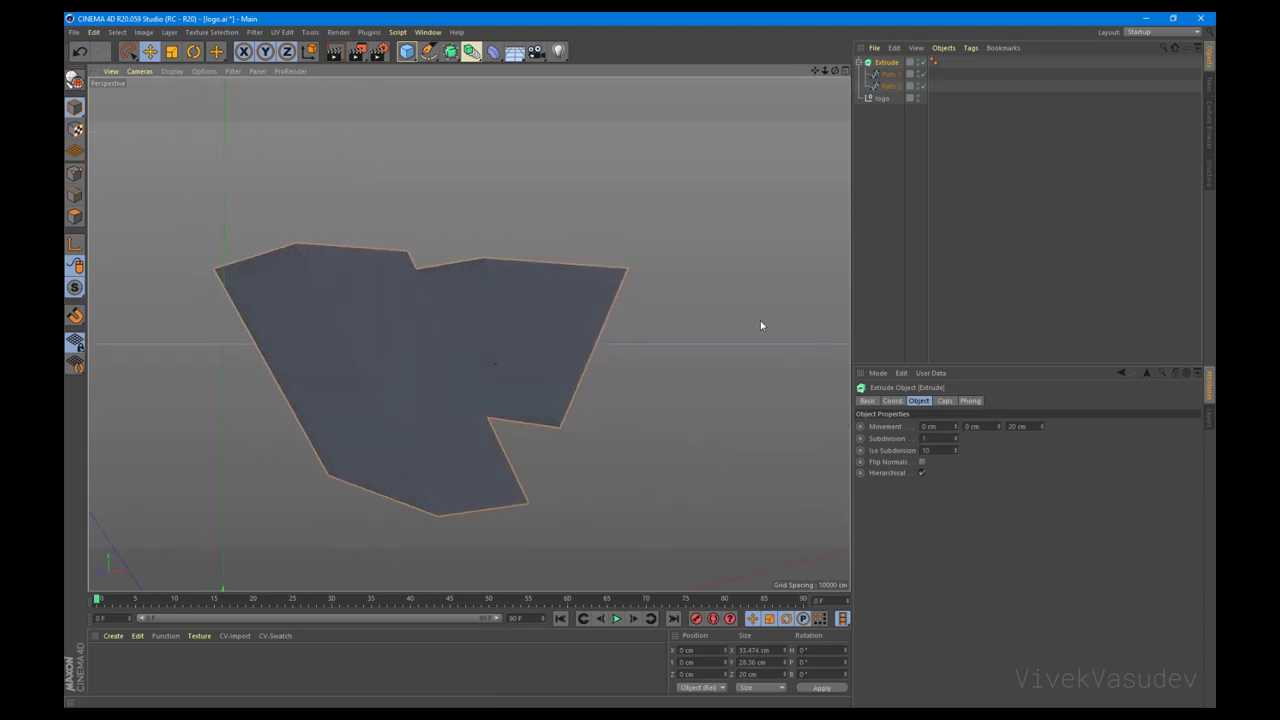
Step: Set the extrusion's Z movement to 10 cm
{"action": "double_click", "coordinate": [1018, 426]}
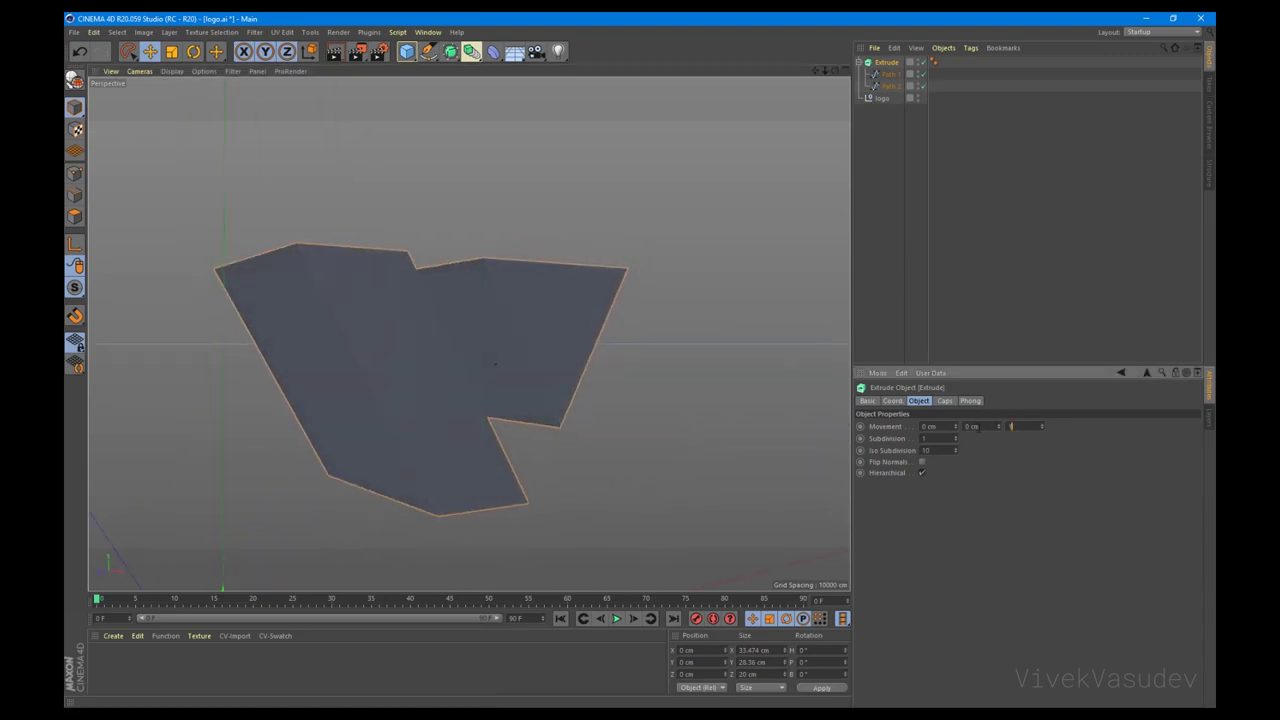
{"action": "type", "text": "10"}
{"action": "key", "text": "Return"}
{"action": "mouse_move", "coordinate": [566, 396]}
{"action": "left_mouse_down", "text": "alt"}
{"action": "mouse_move", "coordinate": [511, 400]}
{"action": "mouse_move", "coordinate": [520, 444]}
{"action": "mouse_move", "coordinate": [540, 430]}
{"action": "left_mouse_up", "text": "alt"}
Step: Switch the viewport to shaded display with edge lines and orbit to a lower angle
{"action": "left_click", "coordinate": [172, 71]}
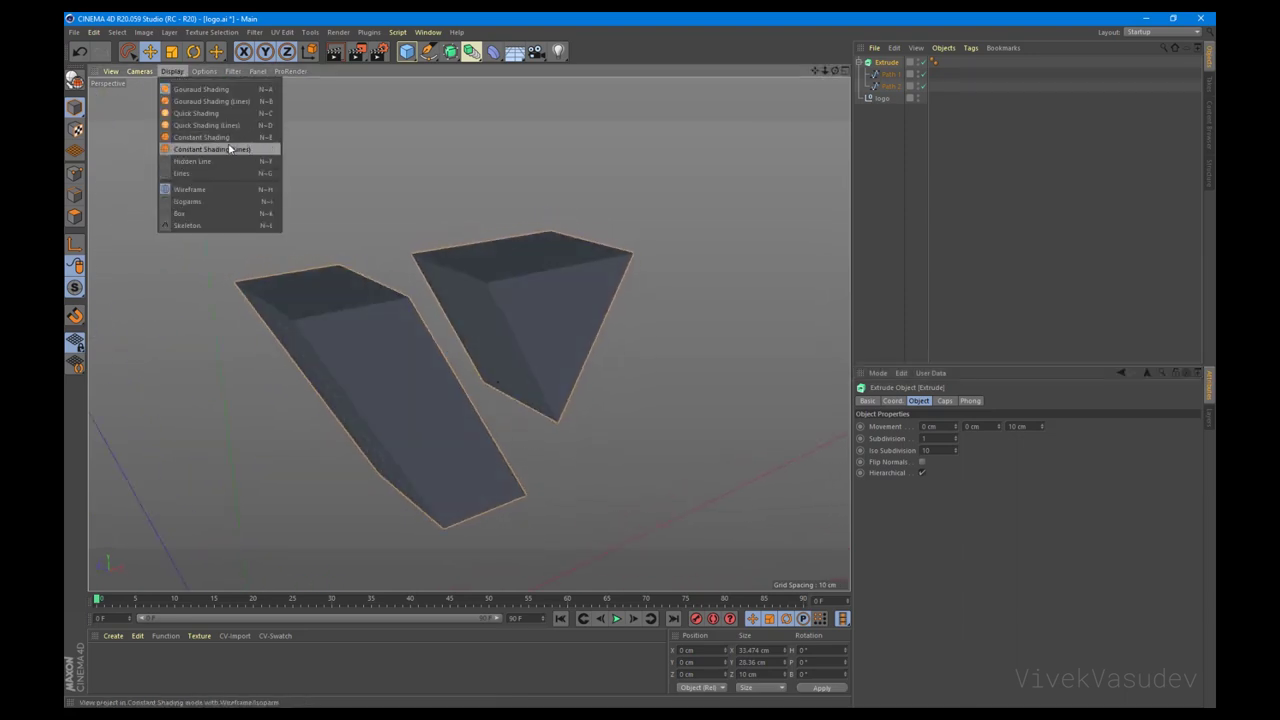
{"action": "left_click", "coordinate": [210, 101]}
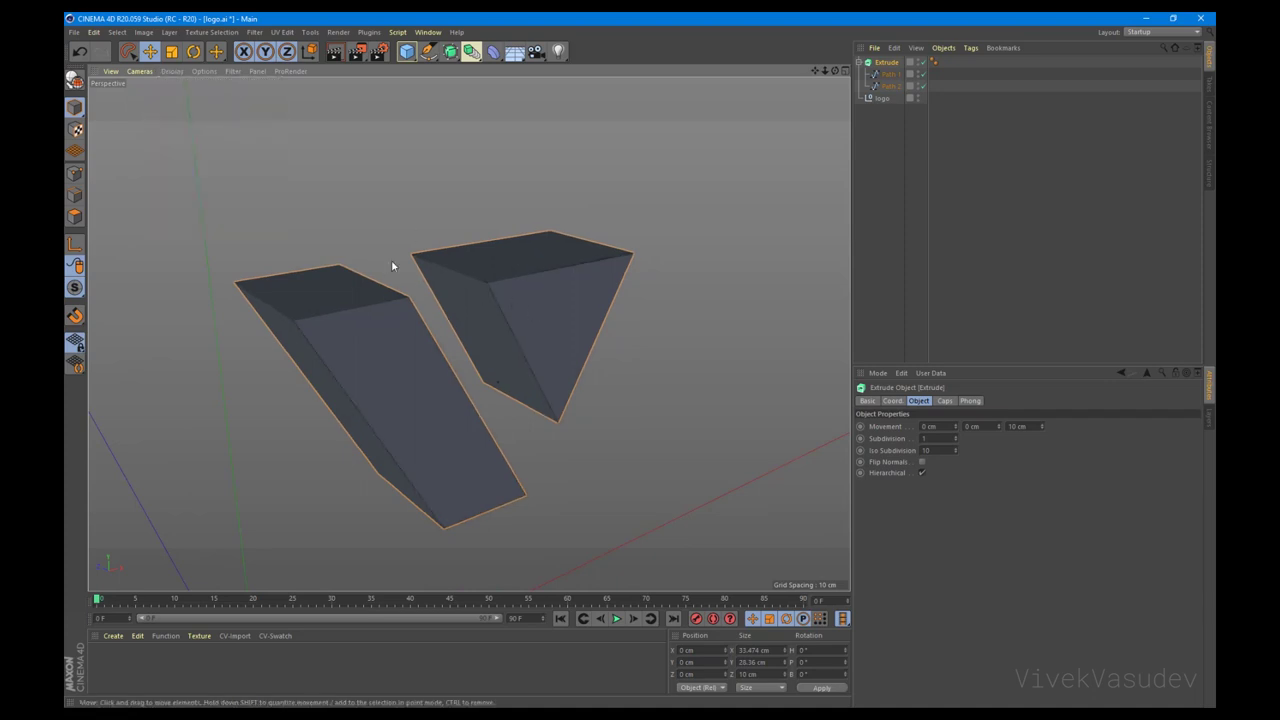
{"action": "right_click", "coordinate": [489, 325]}
{"action": "key", "text": "Escape"}
{"action": "left_click", "coordinate": [172, 71]}
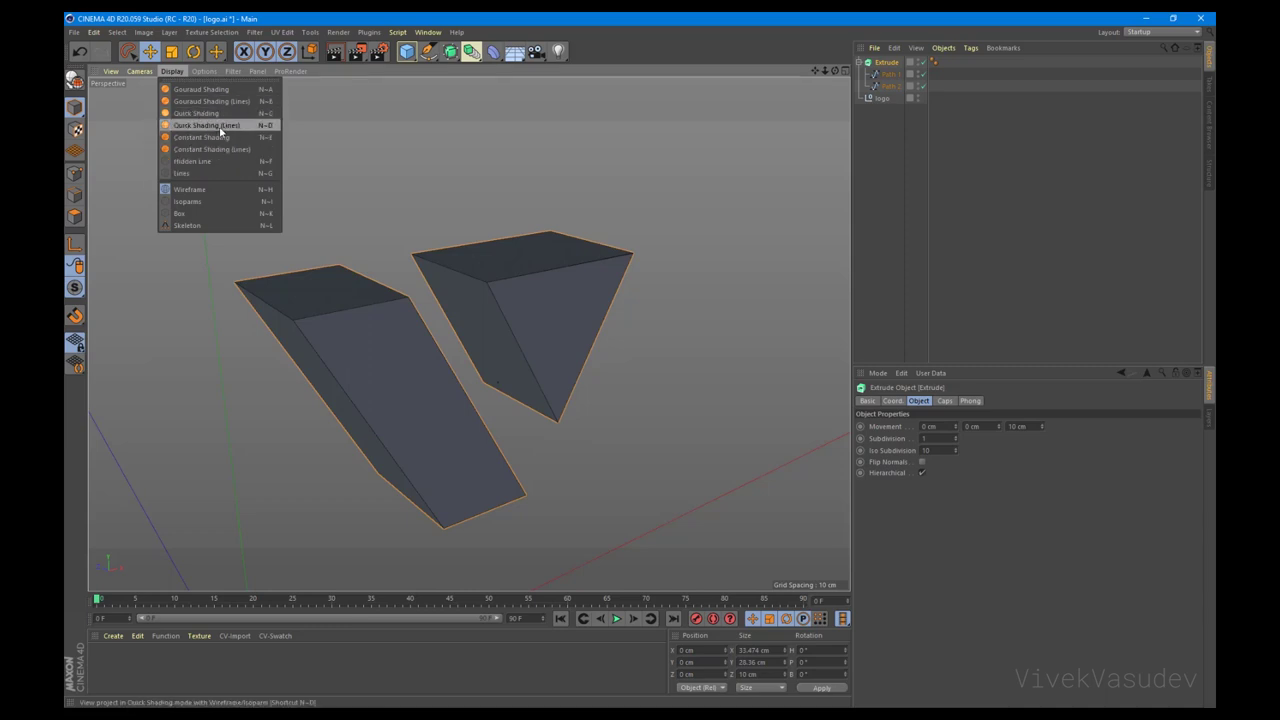
{"action": "left_click", "coordinate": [500, 280]}
{"action": "left_click_drag", "start_coordinate": [508, 311], "coordinate": [559, 449], "text": "alt"}
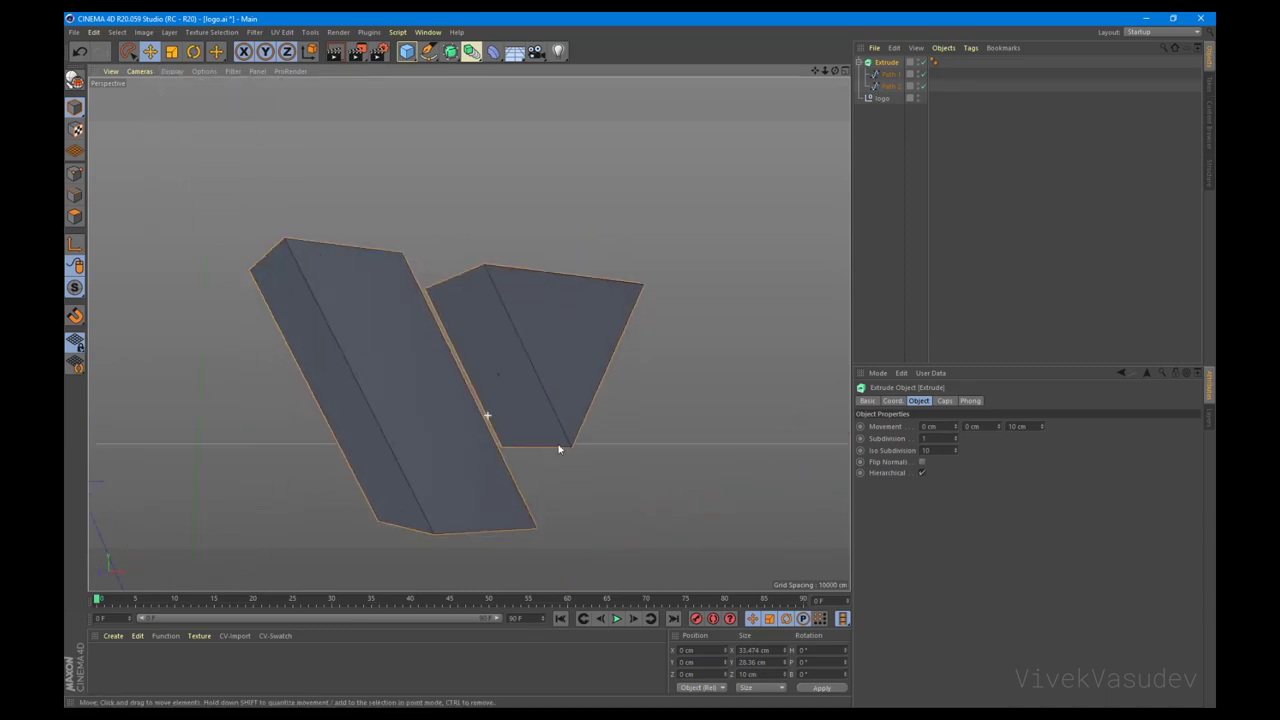
{"action": "scroll", "coordinate": [559, 449], "scroll_direction": "up", "scroll_amount": 4}
Step: Set Start and End caps to Fillet Cap, giving the start cap 3 steps and 0.2 cm radius
{"action": "left_click", "coordinate": [945, 400]}
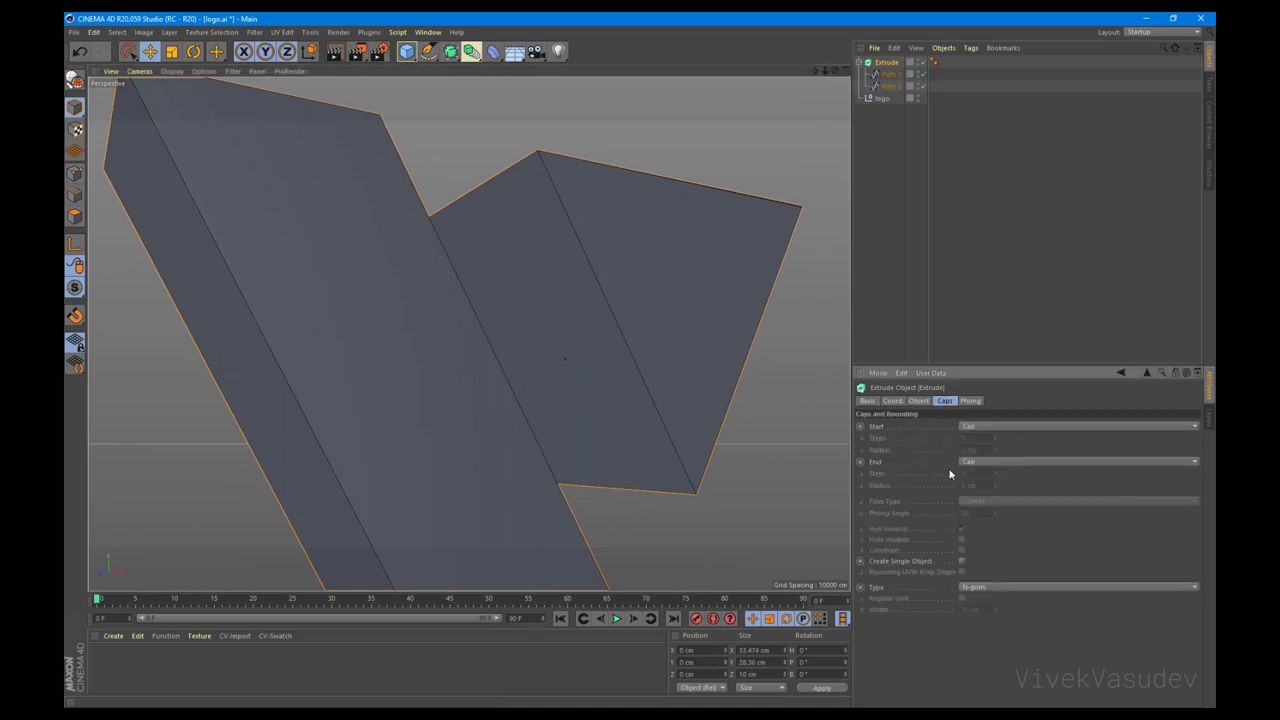
{"action": "left_click", "coordinate": [978, 427]}
{"action": "left_click", "coordinate": [990, 474]}
{"action": "left_click", "coordinate": [1000, 461]}
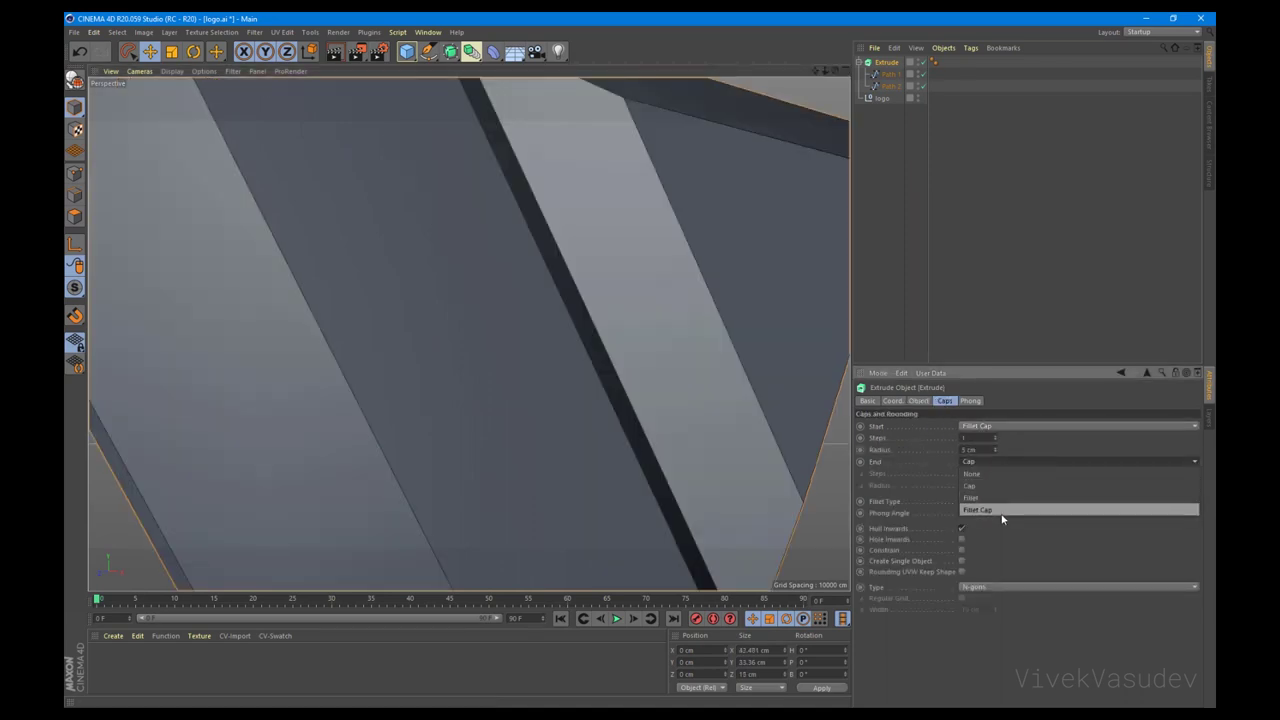
{"action": "left_click", "coordinate": [1002, 511]}
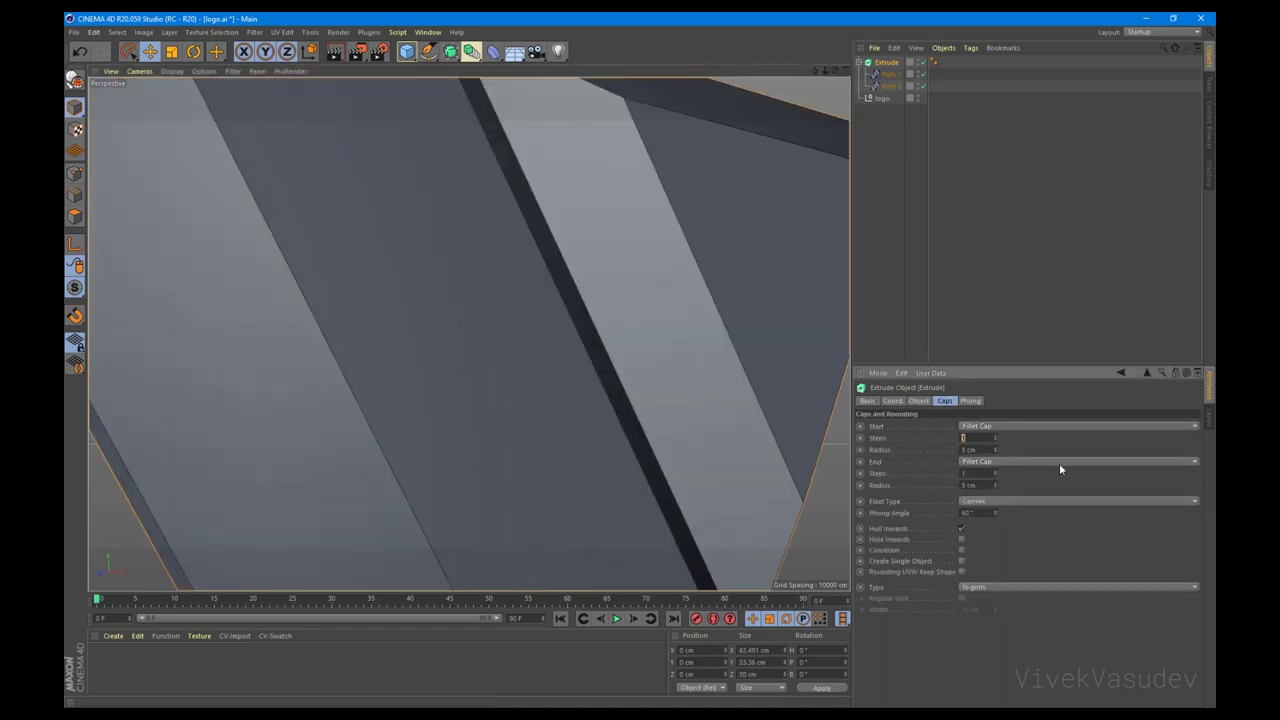
{"action": "type", "text": "3"}
{"action": "key", "text": "Tab"}
{"action": "type", "text": "2"}
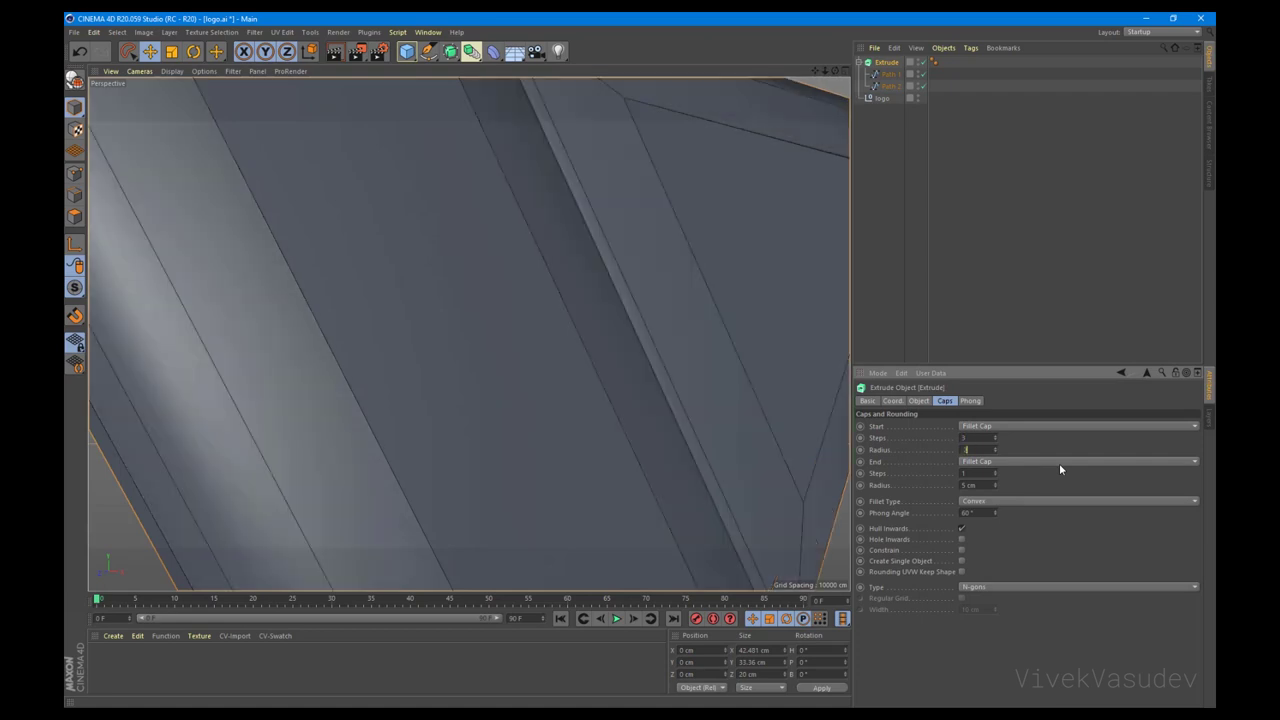
{"action": "key", "text": "Tab"}
{"action": "key", "text": "Tab"}
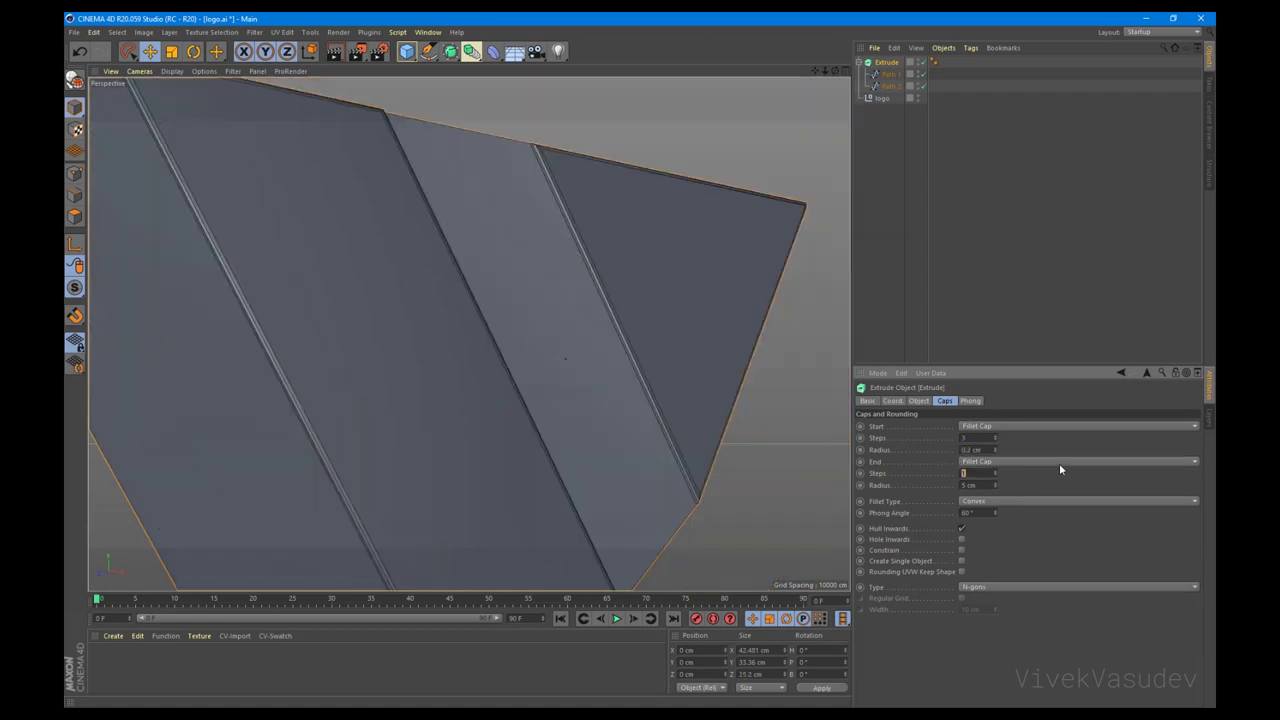
{"action": "key", "text": "Tab"}
{"action": "key", "text": "Return"}
Step: Give the end fillet cap 3 steps and a 0.2 cm radius
{"action": "scroll", "coordinate": [462, 350], "scroll_direction": "down", "scroll_amount": 3}
{"action": "scroll", "coordinate": [462, 350], "scroll_direction": "down", "scroll_amount": 2}
{"action": "mouse_move", "coordinate": [462, 350]}
{"action": "left_mouse_down", "text": "alt"}
{"action": "mouse_move", "coordinate": [541, 415]}
{"action": "mouse_move", "coordinate": [300, 272]}
{"action": "mouse_move", "coordinate": [406, 287]}
{"action": "mouse_move", "coordinate": [243, 263]}
{"action": "left_mouse_up", "text": "alt"}
{"action": "scroll", "coordinate": [243, 263], "scroll_direction": "up", "scroll_amount": 2}
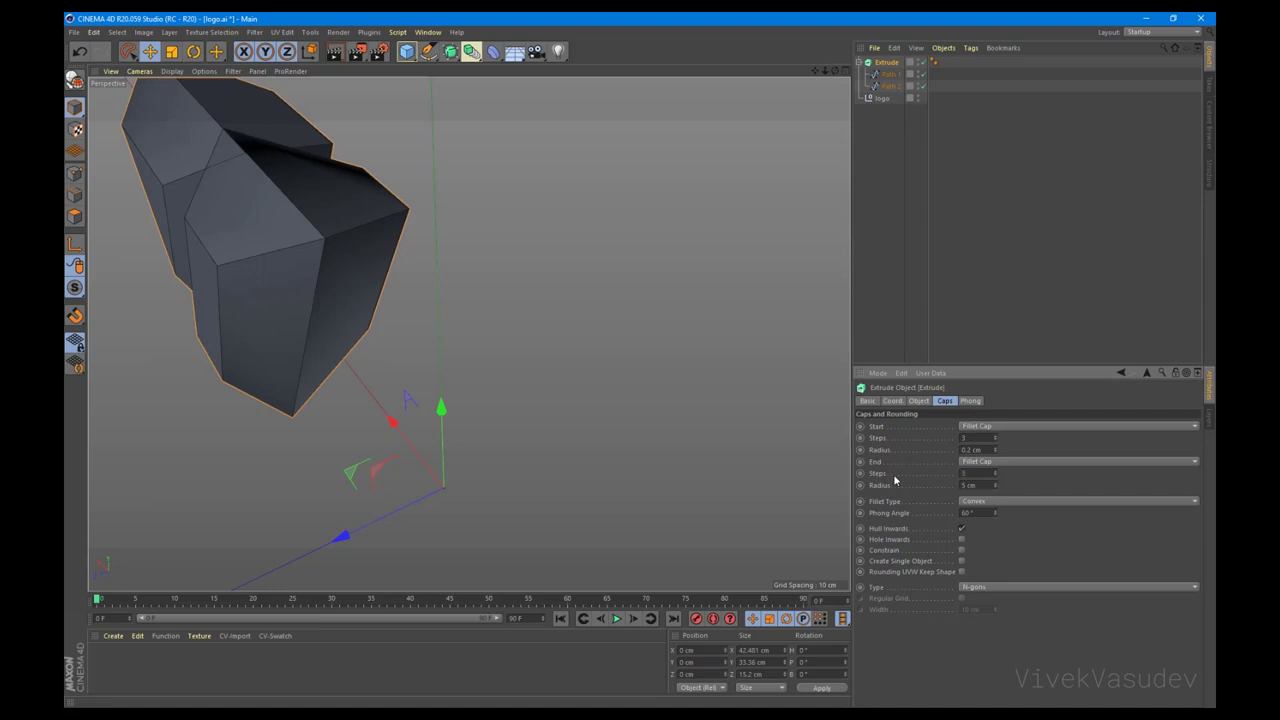
{"action": "key", "text": "Tab"}
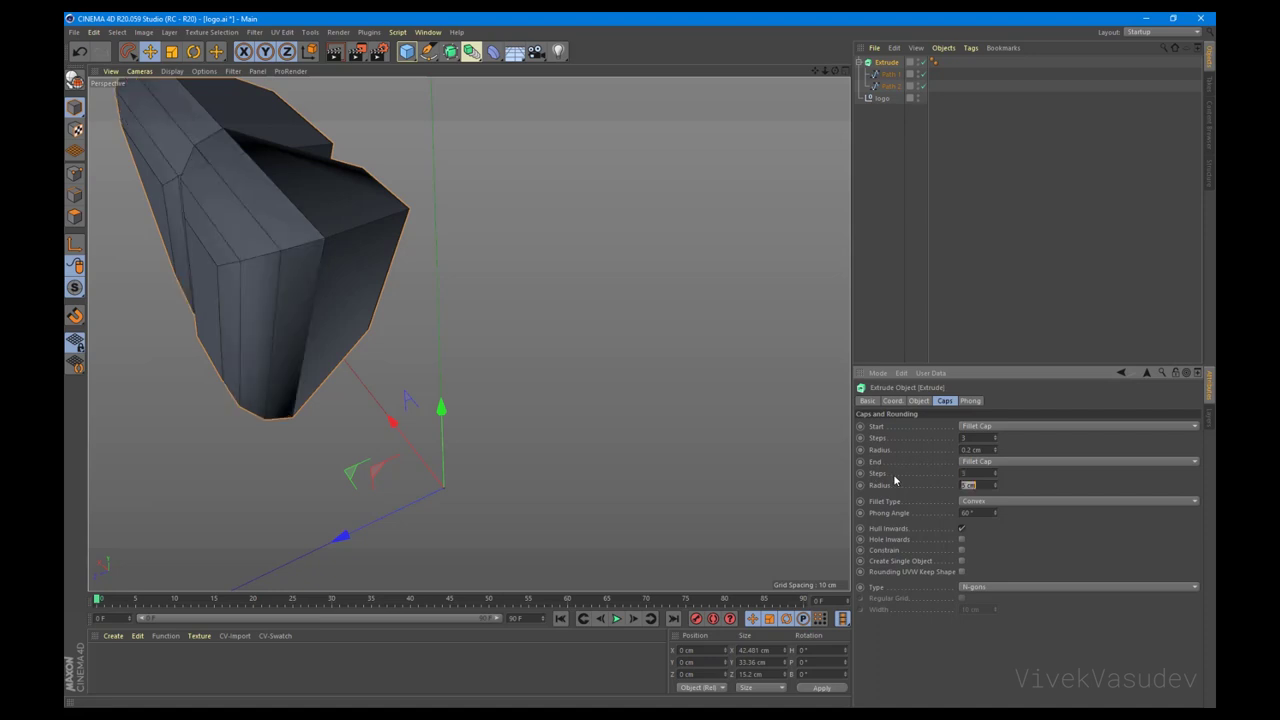
{"action": "type", "text": "1"}
{"action": "type", "text": "0.2"}
{"action": "key", "text": "Return"}
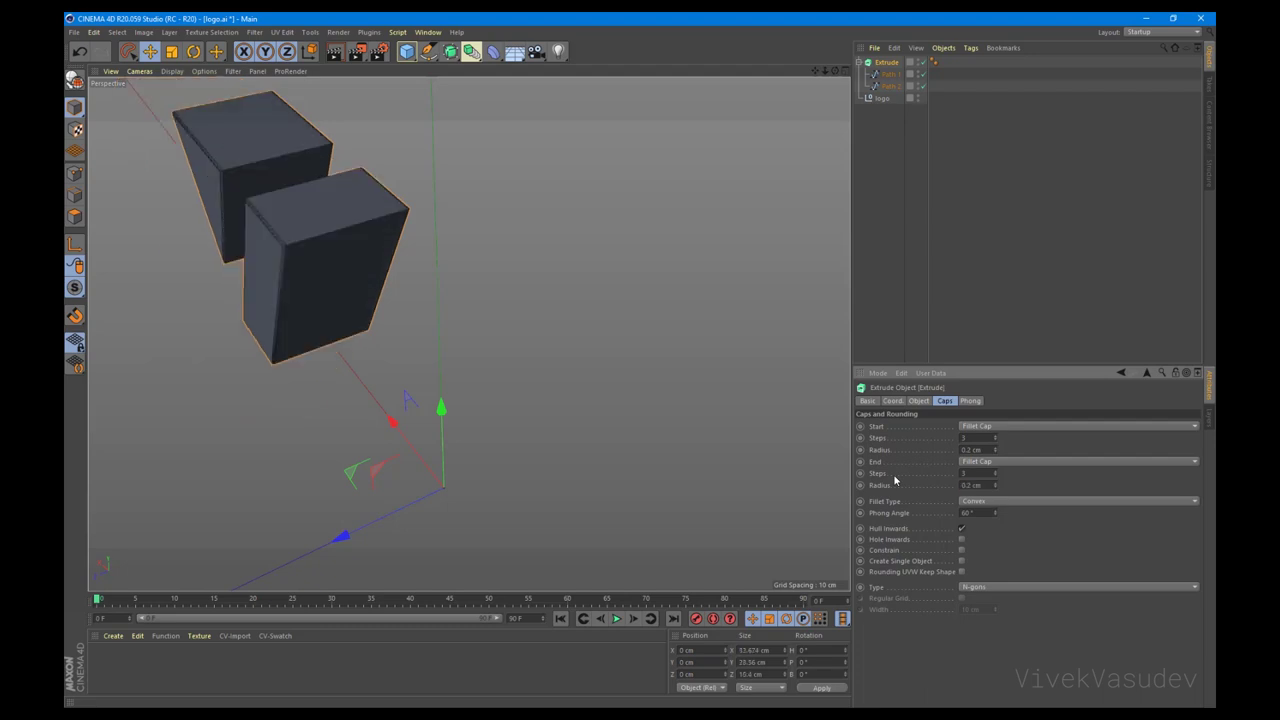
Step: Orbit and pan around the V extrusions to inspect the bevelled edges and recentre the logo
{"action": "left_click_drag", "start_coordinate": [302, 204], "coordinate": [309, 183], "text": "alt"}
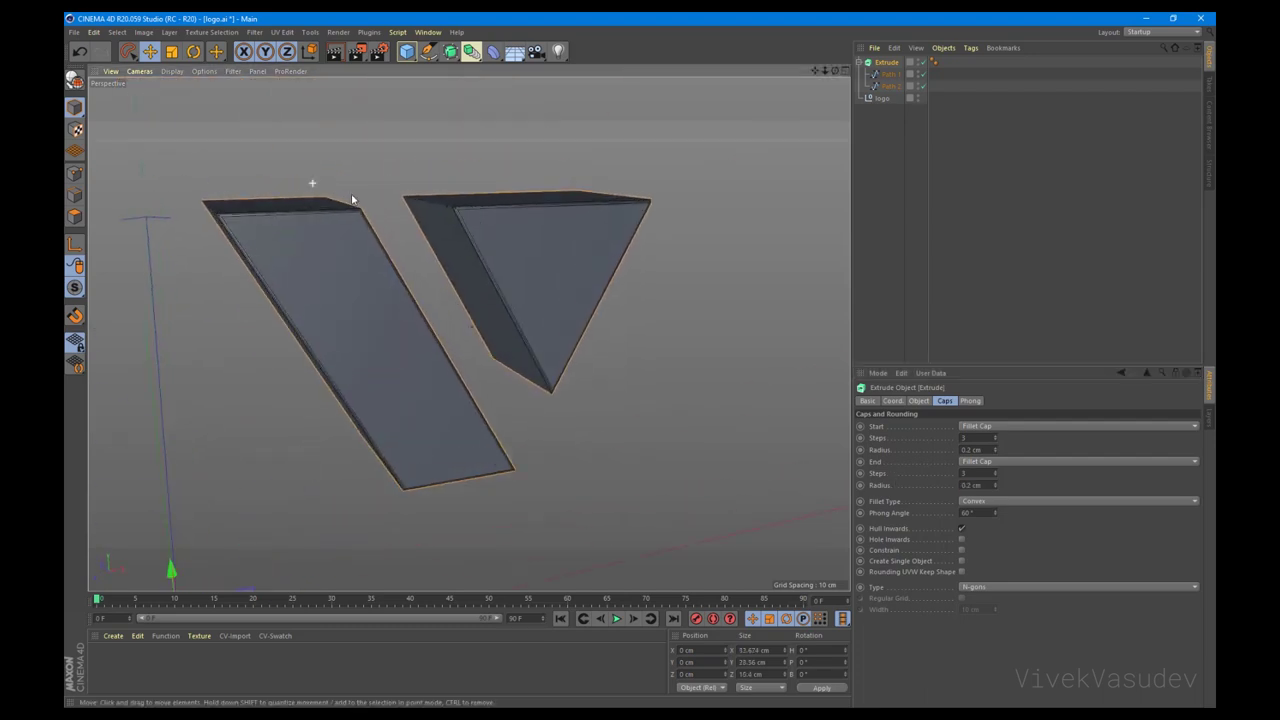
{"action": "scroll", "coordinate": [483, 444], "scroll_direction": "up", "scroll_amount": 5}
{"action": "scroll", "coordinate": [483, 444], "scroll_direction": "up", "scroll_amount": 2}
{"action": "scroll", "coordinate": [552, 150], "scroll_direction": "down", "scroll_amount": 5}
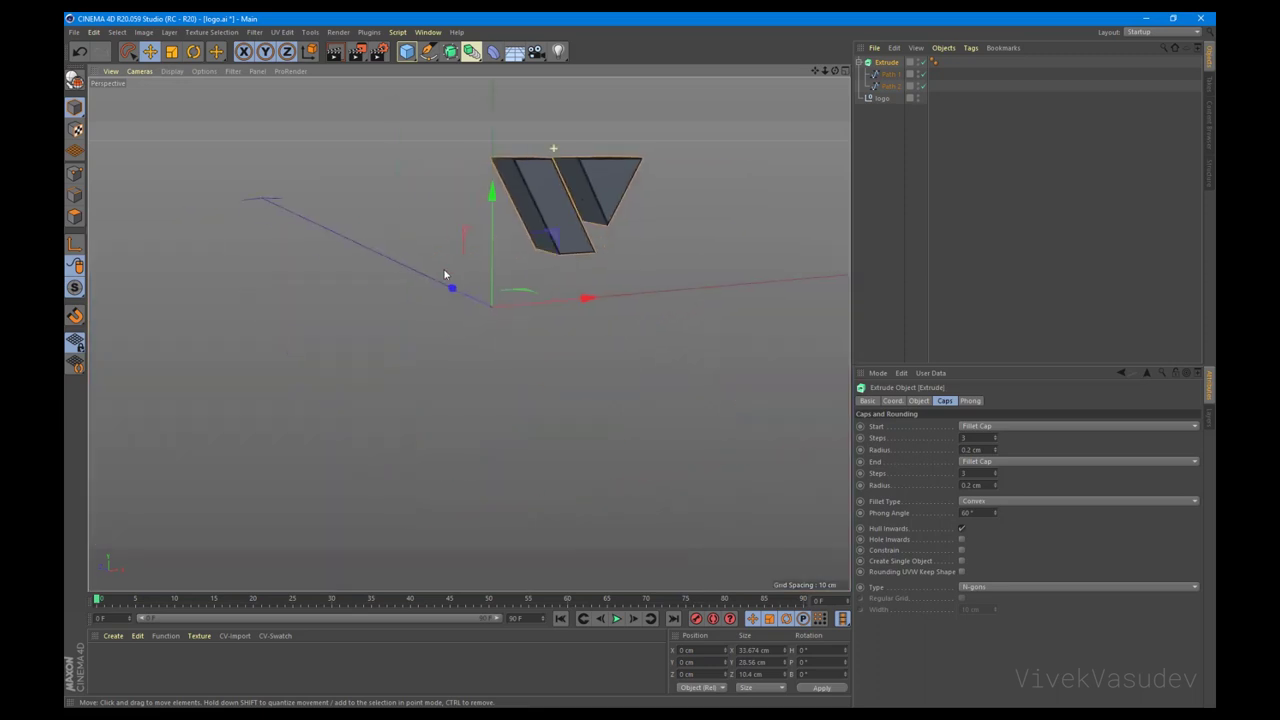
{"action": "left_click_drag", "start_coordinate": [552, 150], "coordinate": [532, 213], "text": "alt"}
{"action": "scroll", "coordinate": [532, 213], "scroll_direction": "up", "scroll_amount": 6}
{"action": "left_click_drag", "start_coordinate": [595, 181], "coordinate": [568, 196], "text": "alt"}
{"action": "scroll", "coordinate": [568, 196], "scroll_direction": "down", "scroll_amount": 6}
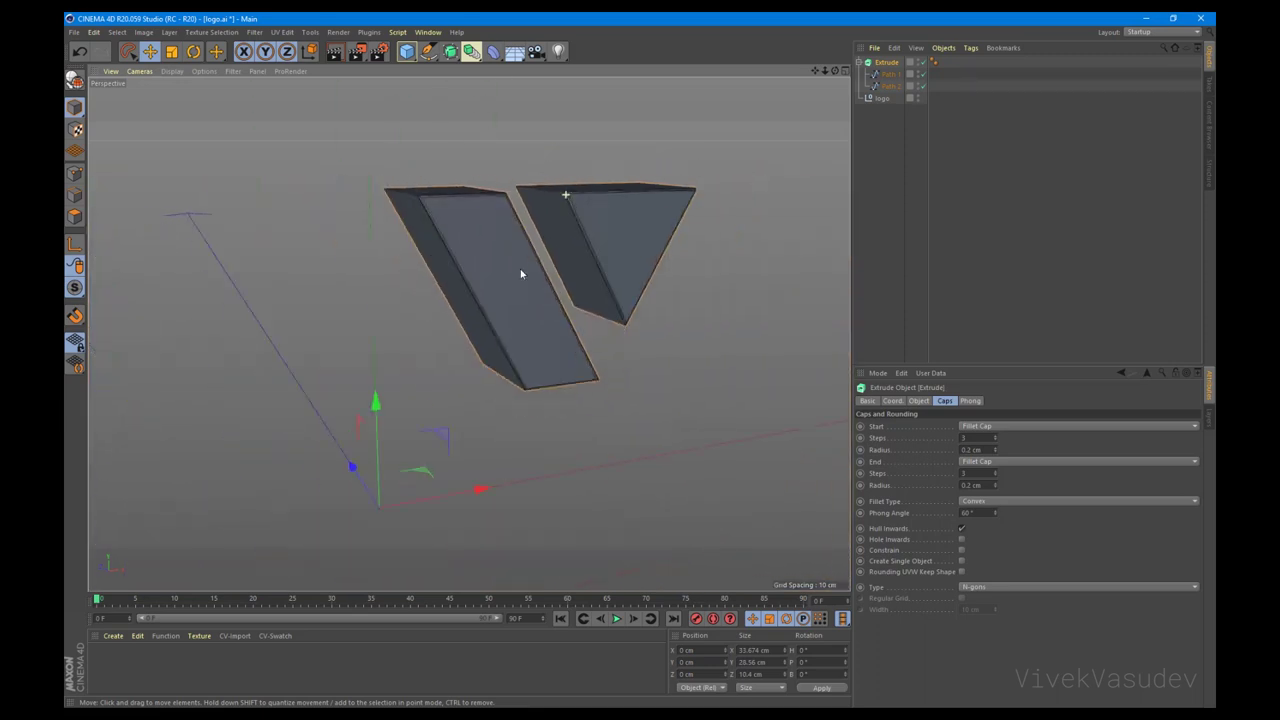
{"action": "scroll", "coordinate": [777, 194], "scroll_direction": "down", "scroll_amount": 3}
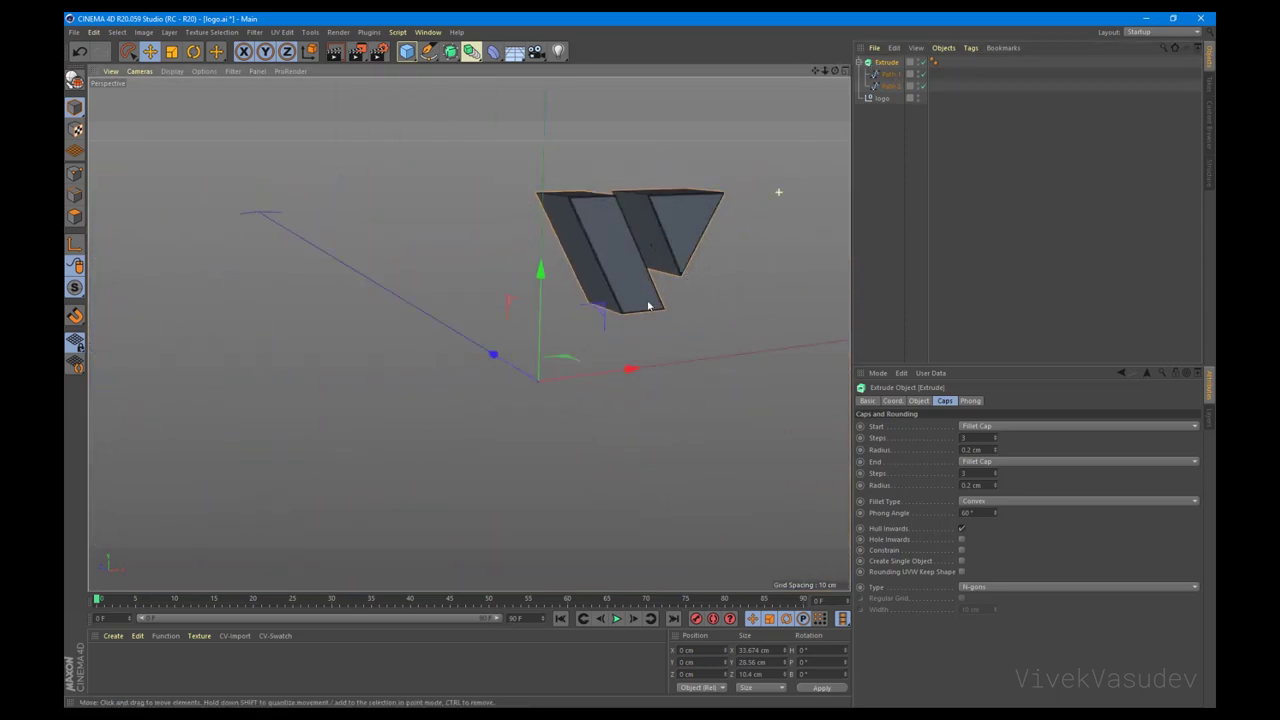
{"action": "middle_click_drag", "start_coordinate": [777, 194], "coordinate": [506, 423], "text": "alt"}
Step: Try scaling the extruded logo up and down, undoing the first attempt
{"action": "key", "text": "t"}
{"action": "left_click_drag", "start_coordinate": [529, 420], "coordinate": [448, 388]}
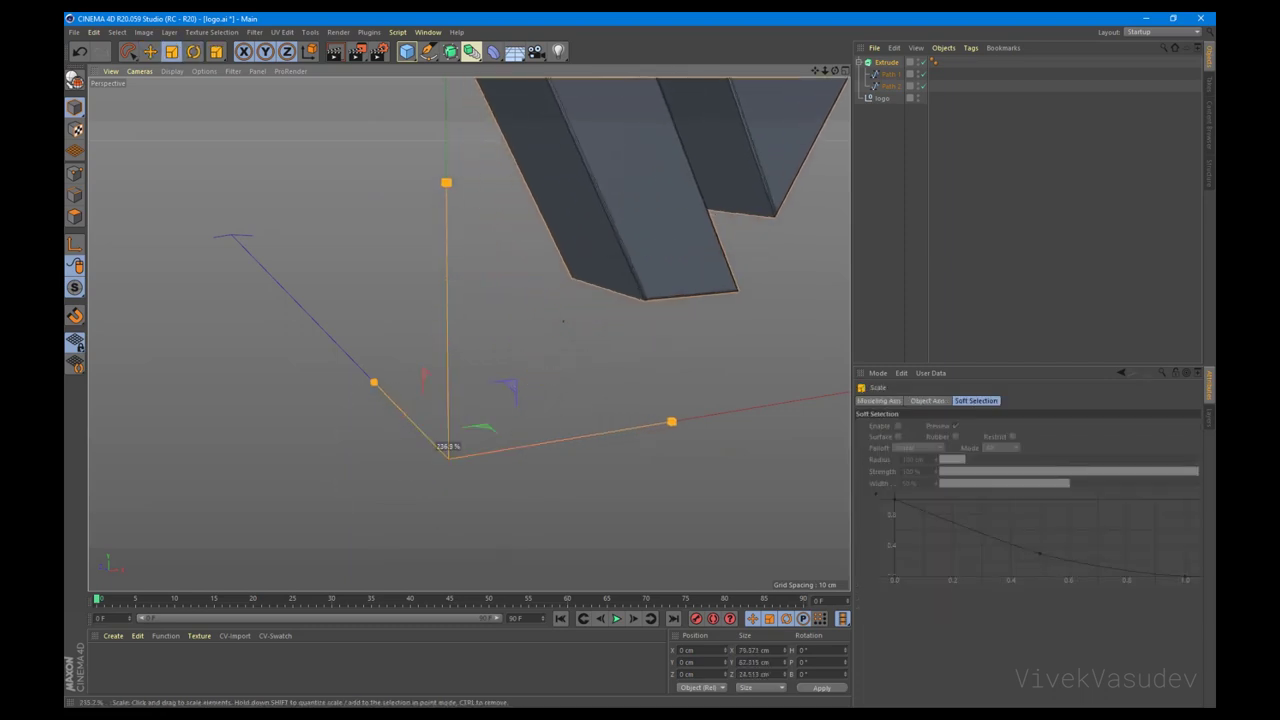
{"action": "key", "text": "ctrl+z"}
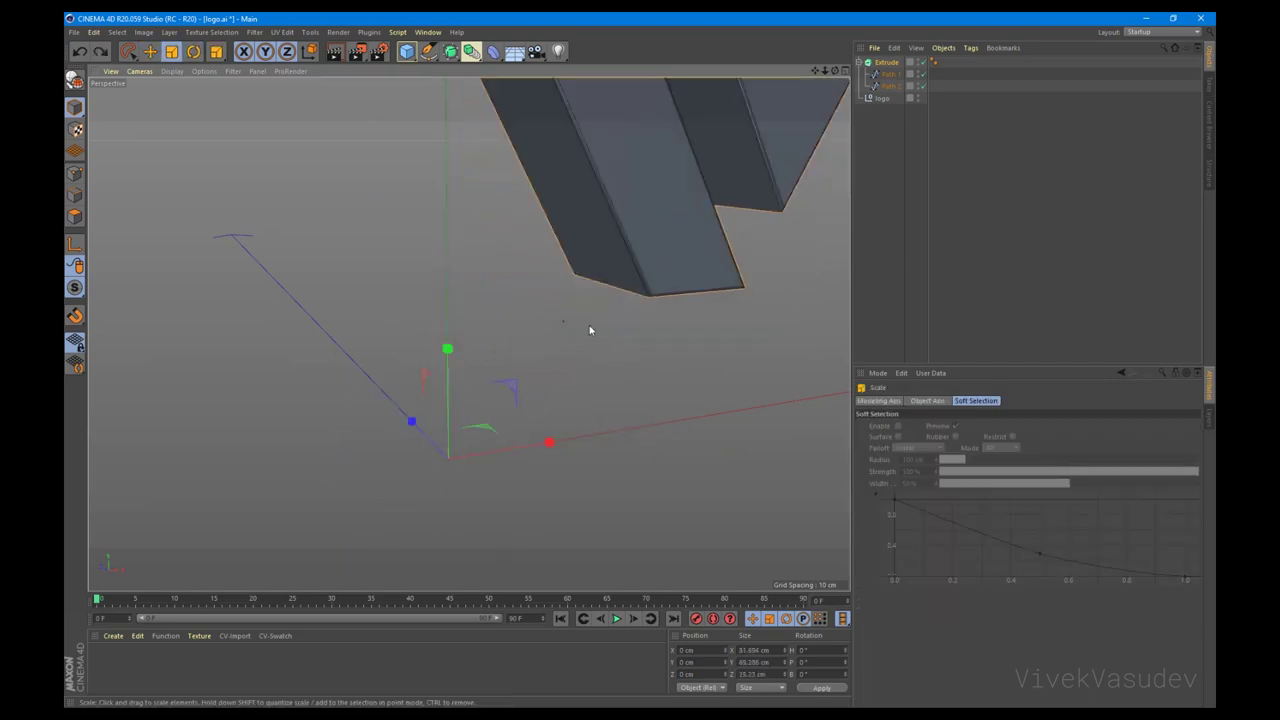
{"action": "scroll", "coordinate": [590, 330], "scroll_direction": "down", "scroll_amount": 3}
{"action": "mouse_move", "coordinate": [368, 437]}
{"action": "left_mouse_down"}
{"action": "mouse_move", "coordinate": [719, 439]}
{"action": "mouse_move", "coordinate": [420, 414]}
{"action": "left_mouse_up"}
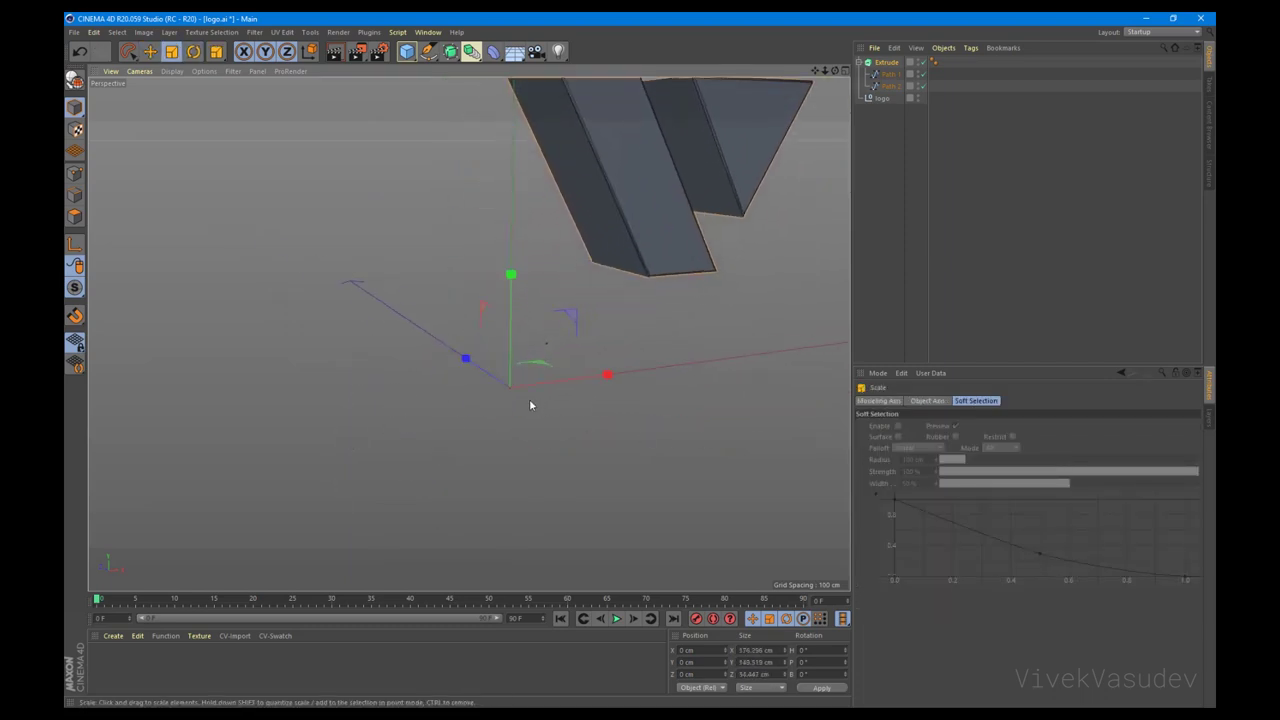
{"action": "key", "text": "r"}
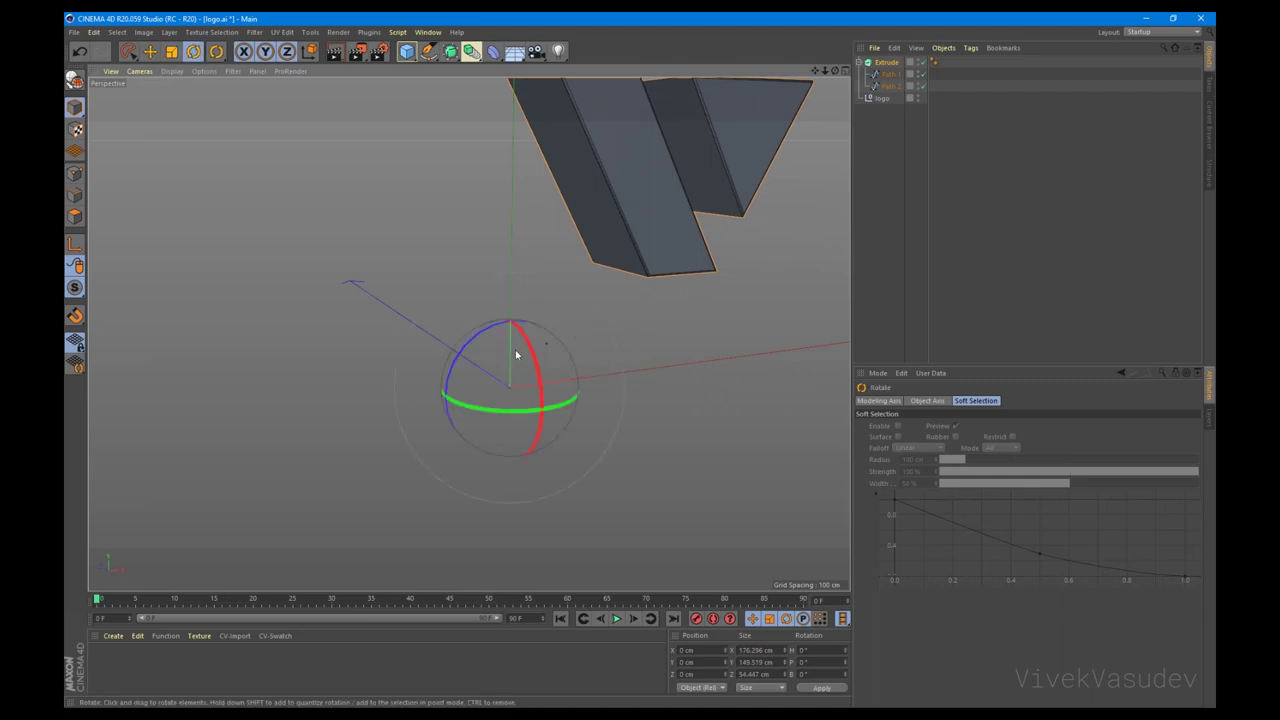
{"action": "key", "text": "t"}
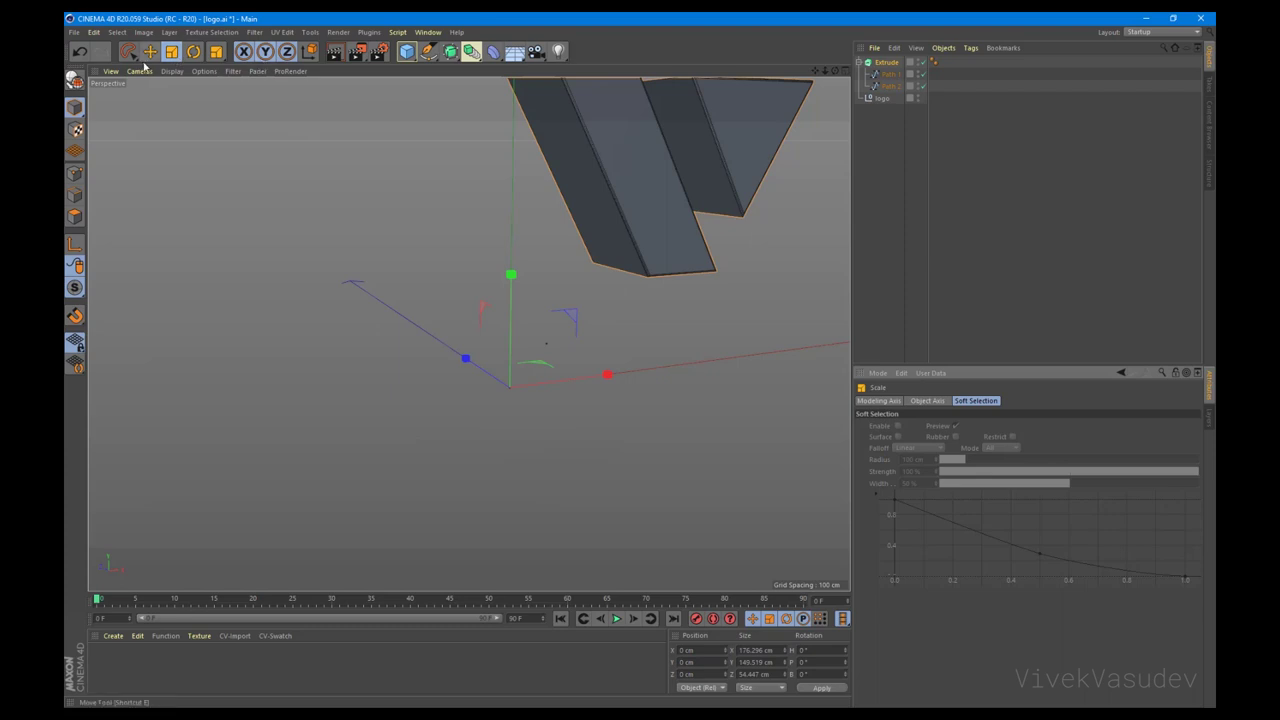
{"action": "left_click_drag", "start_coordinate": [497, 372], "coordinate": [458, 422]}
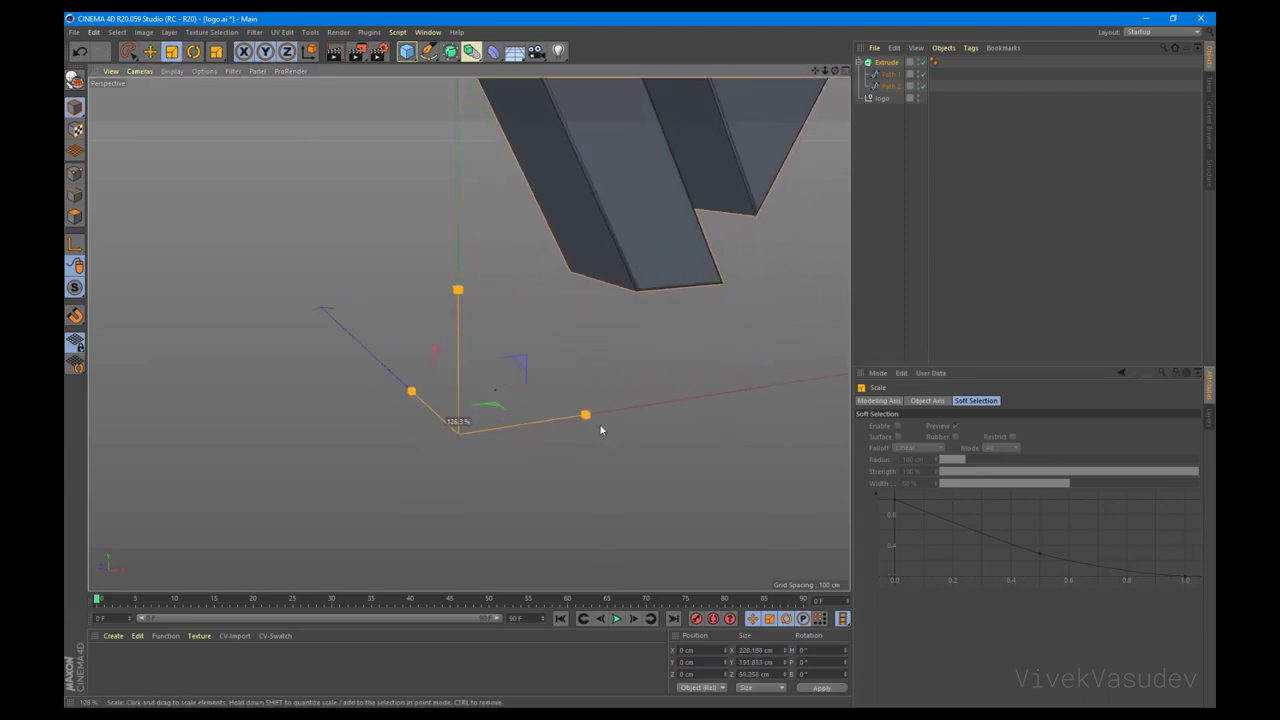
Step: Enlarge the extruded logo to roughly 242.5 × 205.7 × 74.9 cm
{"action": "left_click_drag", "start_coordinate": [458, 422], "coordinate": [595, 425]}
{"action": "mouse_move", "coordinate": [510, 362]}
{"action": "left_mouse_down"}
{"action": "mouse_move", "coordinate": [536, 353]}
{"action": "mouse_move", "coordinate": [518, 371]}
{"action": "left_mouse_up"}
{"action": "left_click_drag", "start_coordinate": [571, 327], "coordinate": [550, 345]}
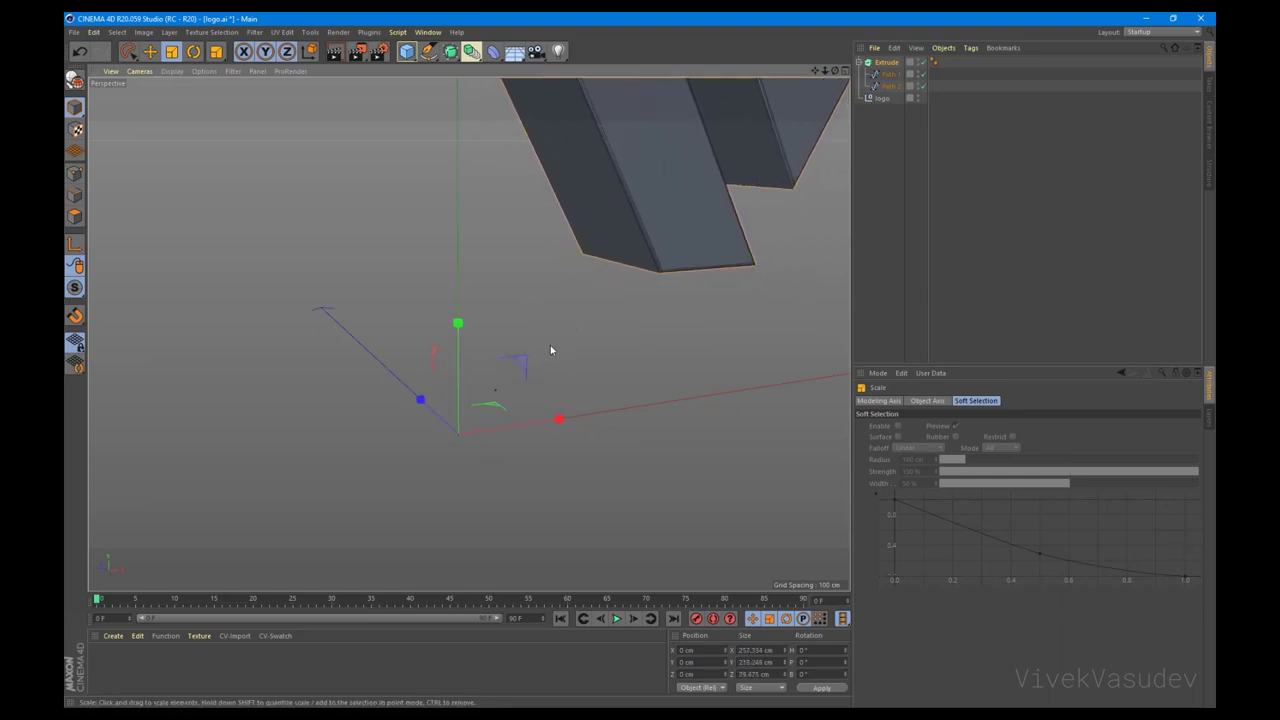
{"action": "key", "text": "ctrl+z"}
{"action": "scroll", "coordinate": [550, 345], "scroll_direction": "down", "scroll_amount": 3}
{"action": "left_click_drag", "start_coordinate": [699, 199], "coordinate": [446, 283], "text": "alt"}
Step: Make the Extrude editable with C, move Path 1 and Path 2 to the top level, and delete the logo null
{"action": "left_click", "coordinate": [888, 63]}
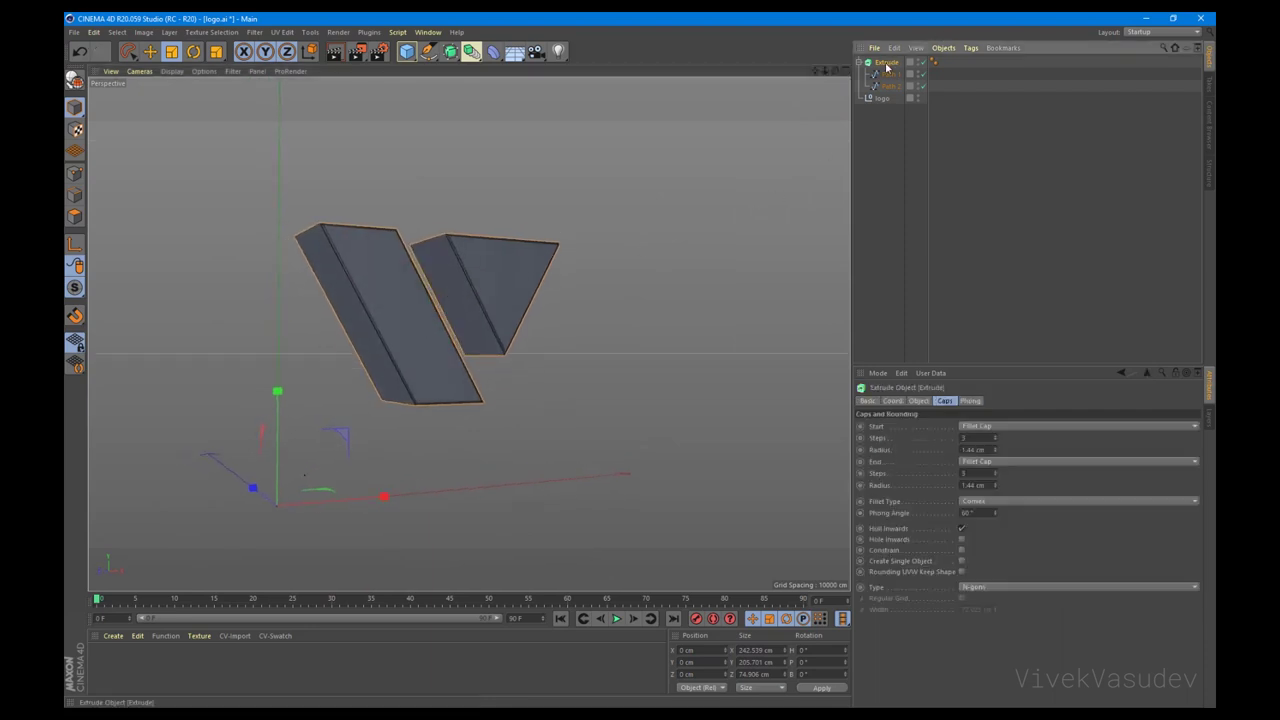
{"action": "key", "text": "c"}
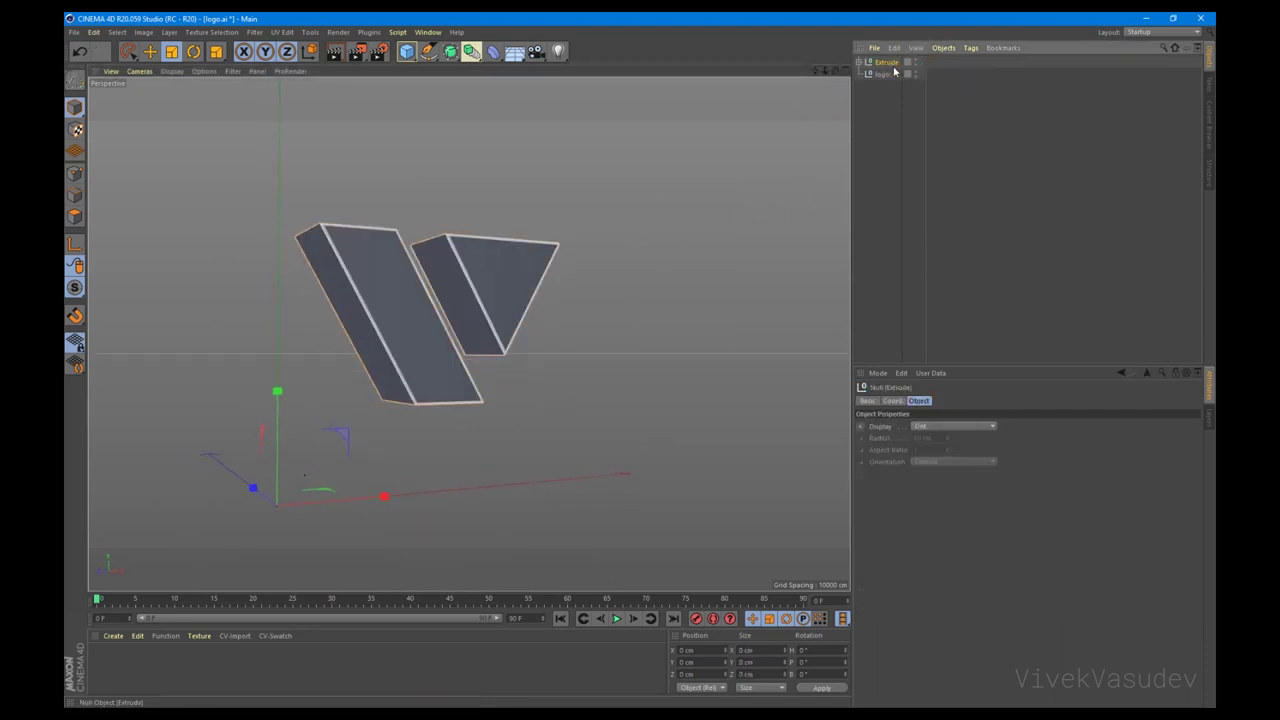
{"action": "left_click", "coordinate": [858, 62]}
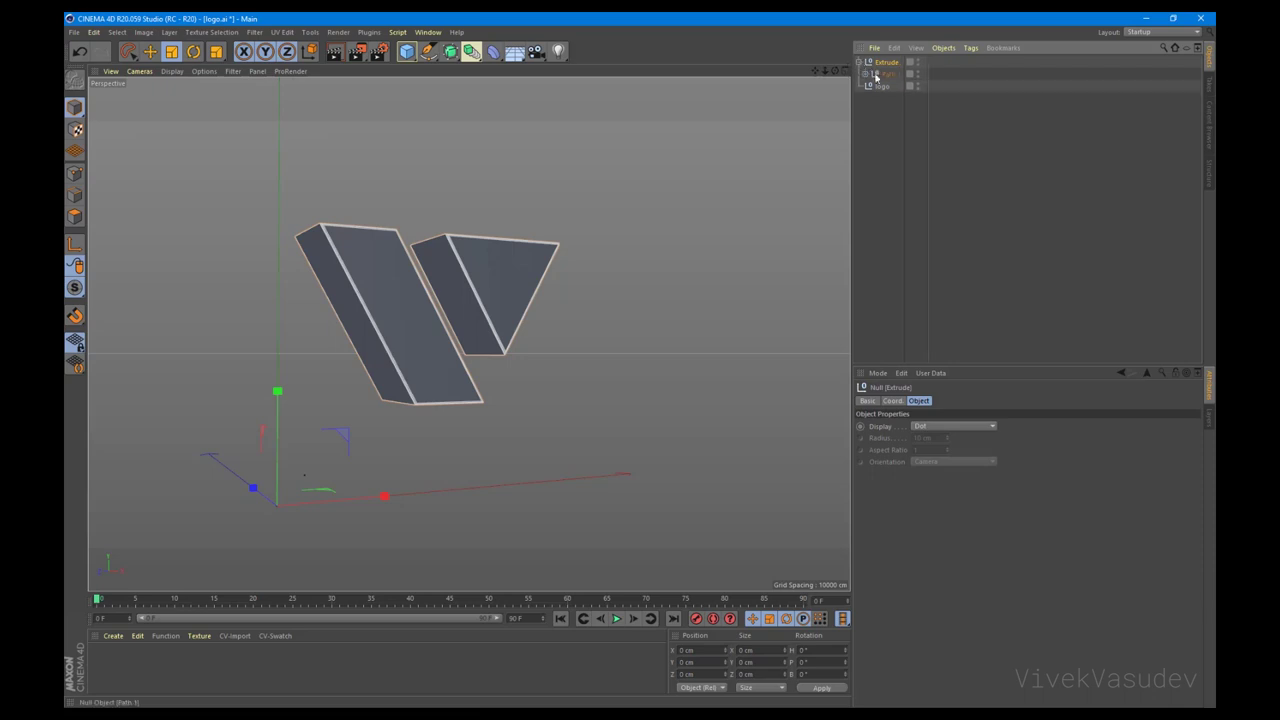
{"action": "left_click", "coordinate": [865, 74]}
{"action": "left_click", "coordinate": [896, 98]}
{"action": "left_click", "coordinate": [896, 88], "text": "shift"}
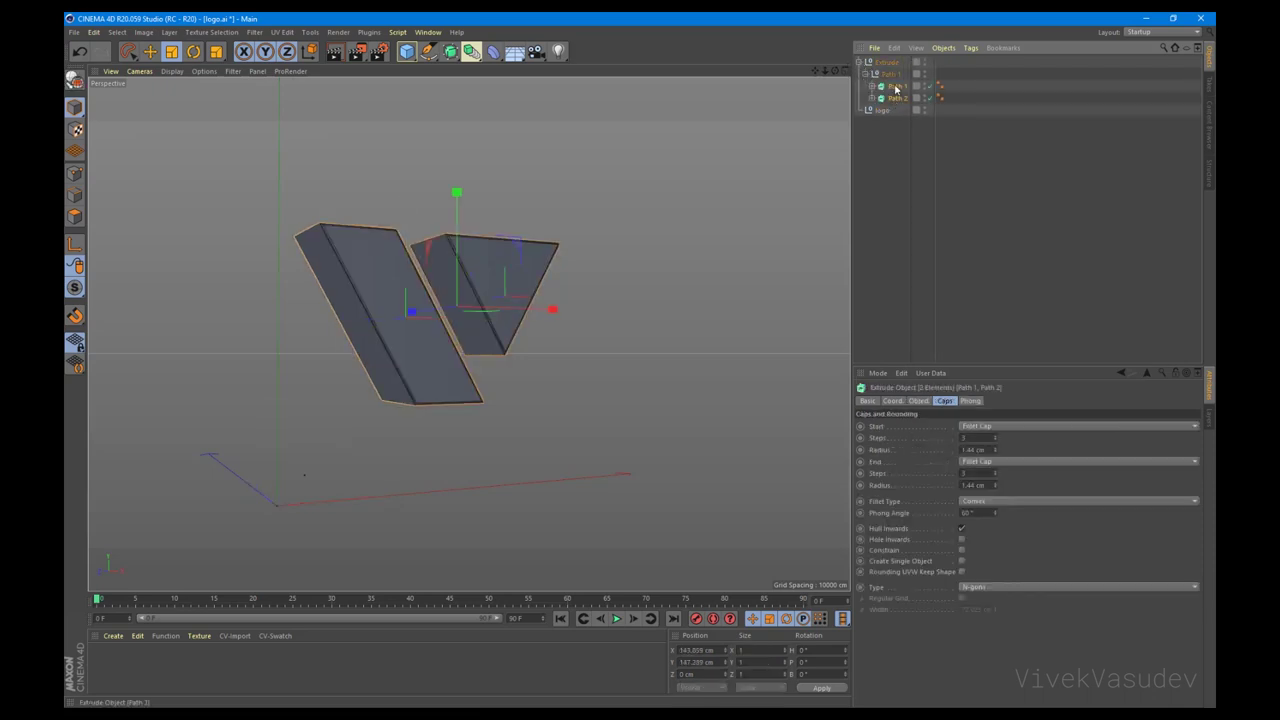
{"action": "left_click_drag", "start_coordinate": [888, 60], "coordinate": [886, 62]}
{"action": "left_click", "coordinate": [881, 110]}
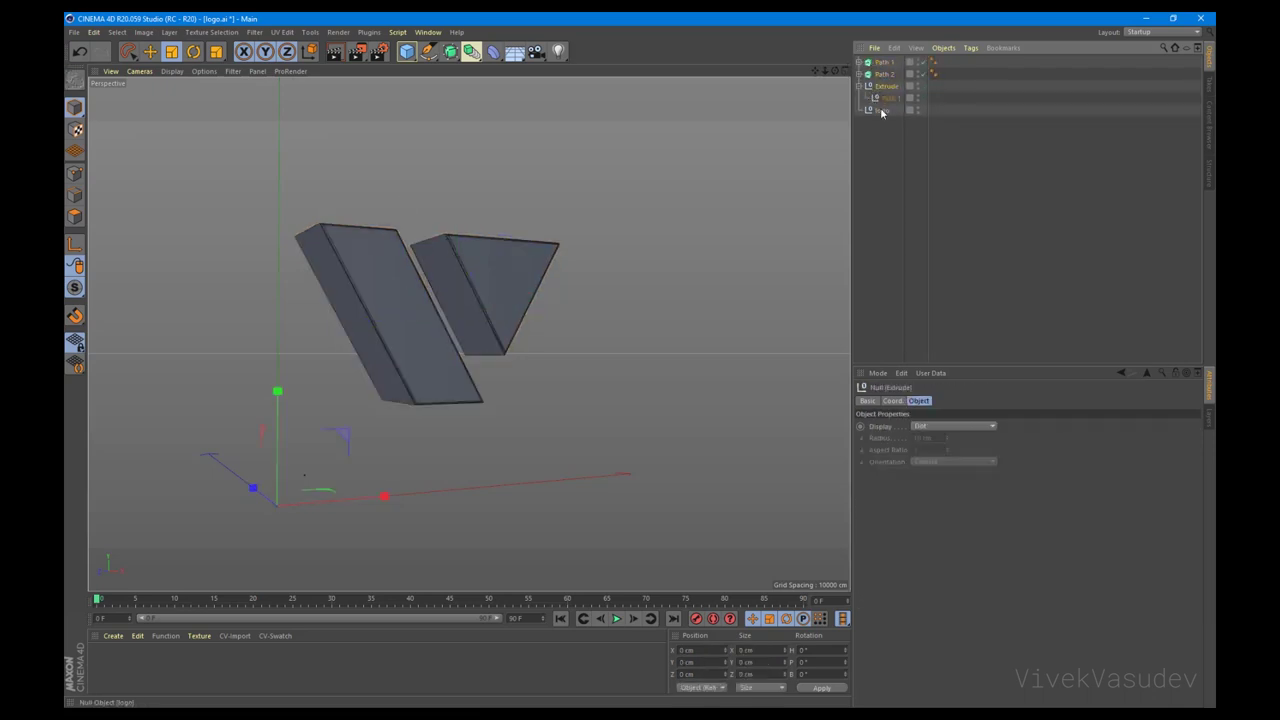
{"action": "key", "text": "Delete"}
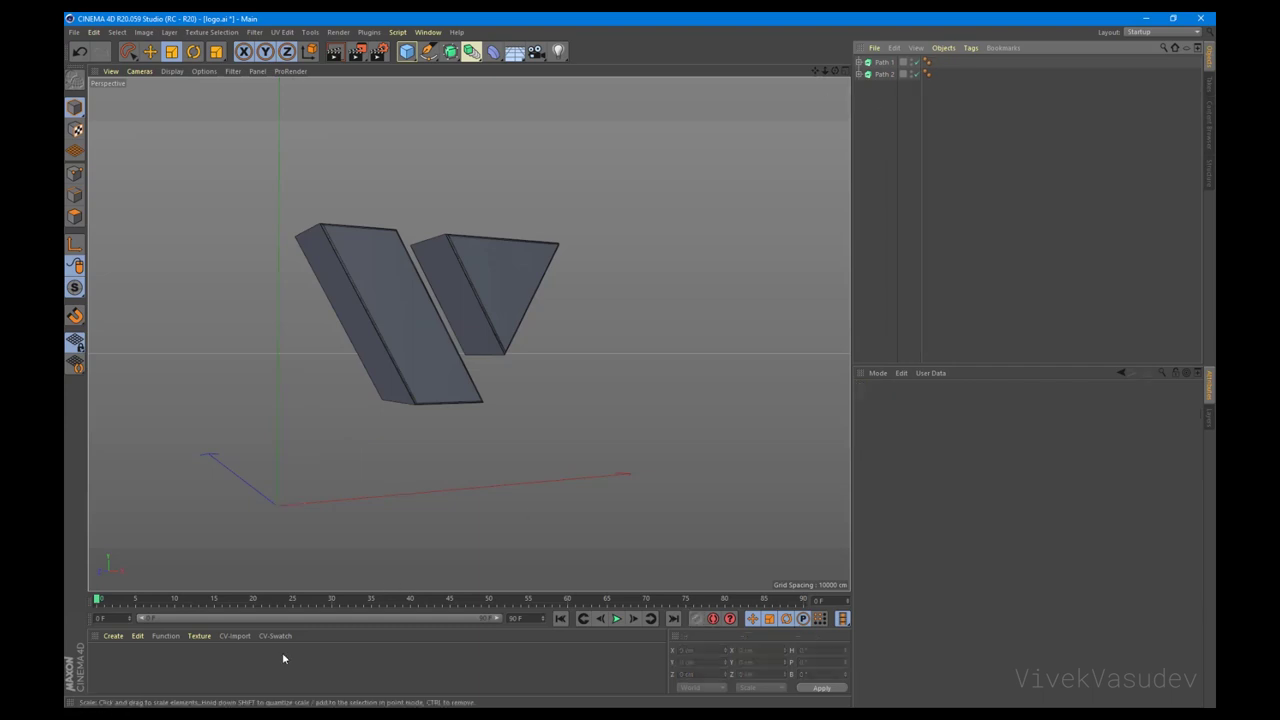
Step: Create two materials, make Mat.1 blue, and apply it to the left slanted bar
{"action": "double_click", "coordinate": [168, 673]}
{"action": "double_click", "coordinate": [168, 673]}
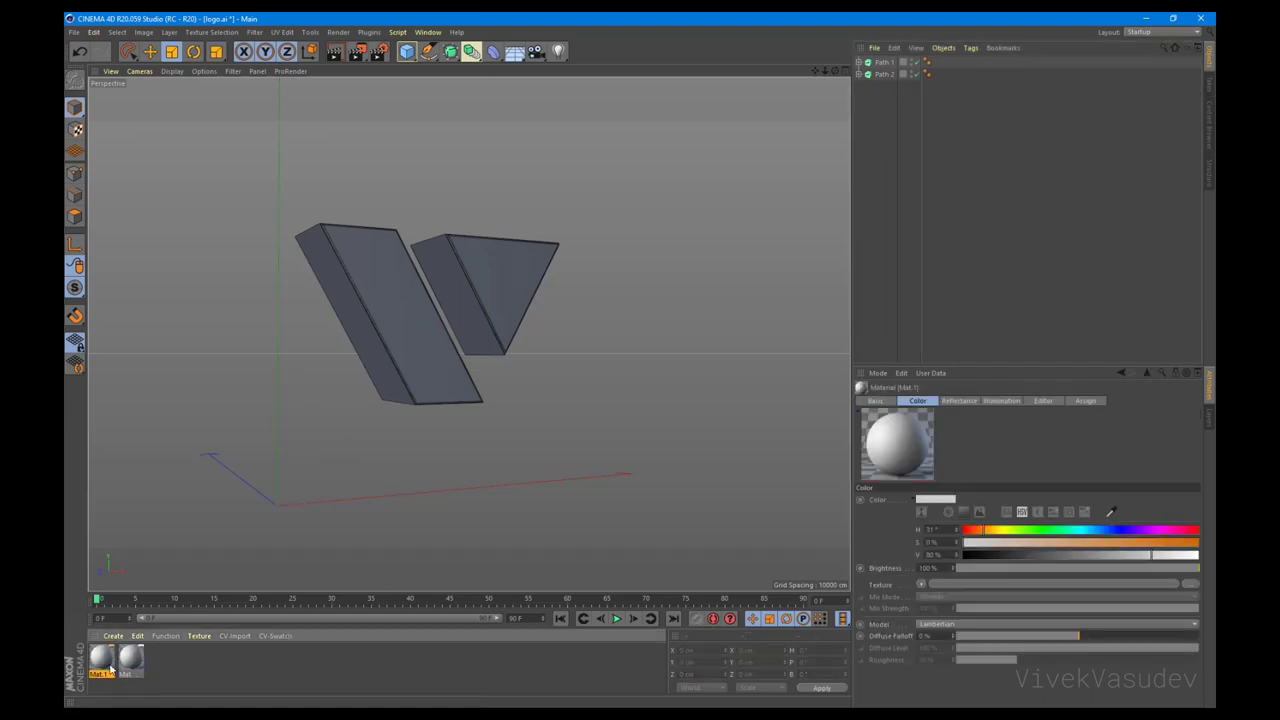
{"action": "double_click", "coordinate": [101, 658]}
{"action": "left_click", "coordinate": [553, 165]}
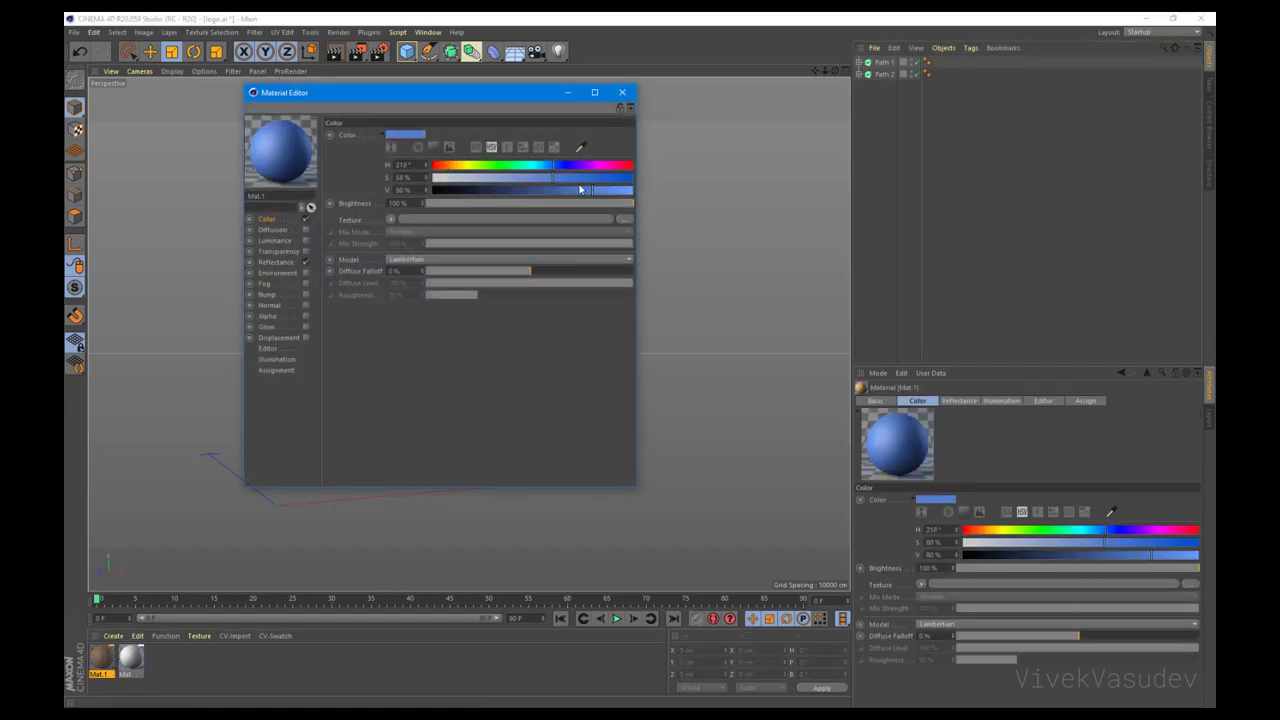
{"action": "left_click_drag", "start_coordinate": [560, 178], "coordinate": [620, 178]}
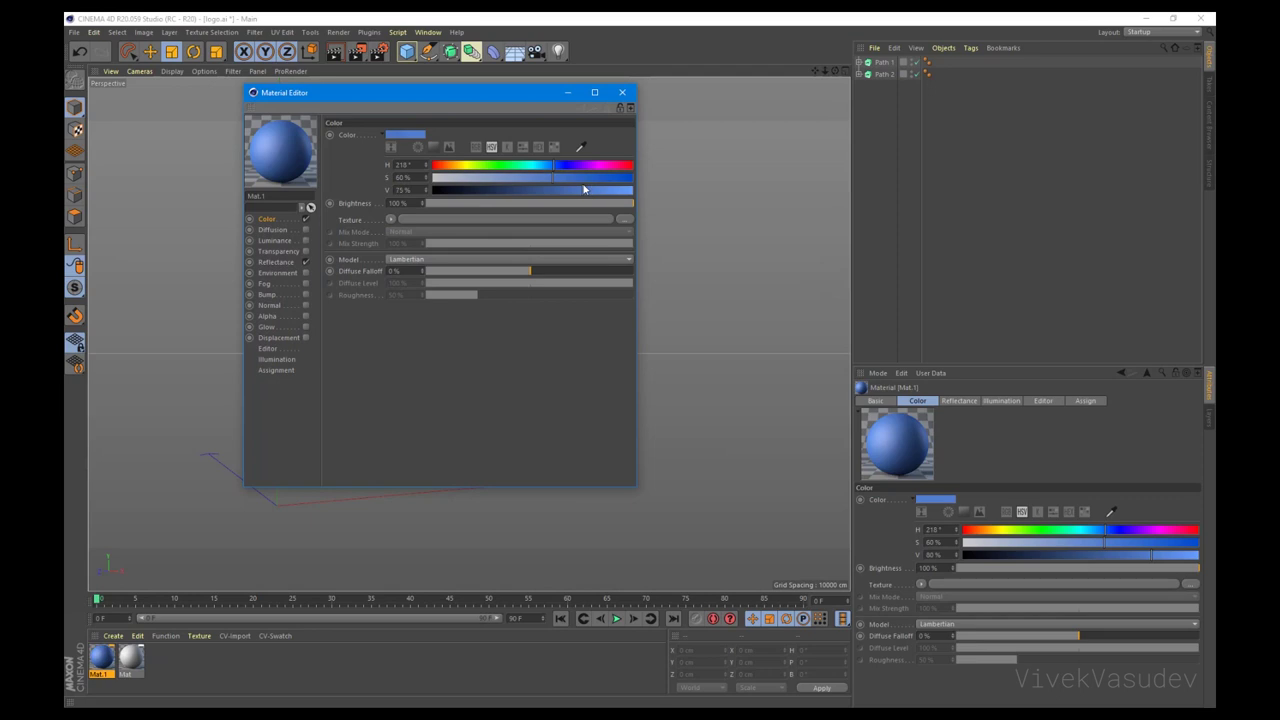
{"action": "left_click", "coordinate": [622, 92]}
{"action": "left_click_drag", "start_coordinate": [355, 357], "coordinate": [392, 340]}
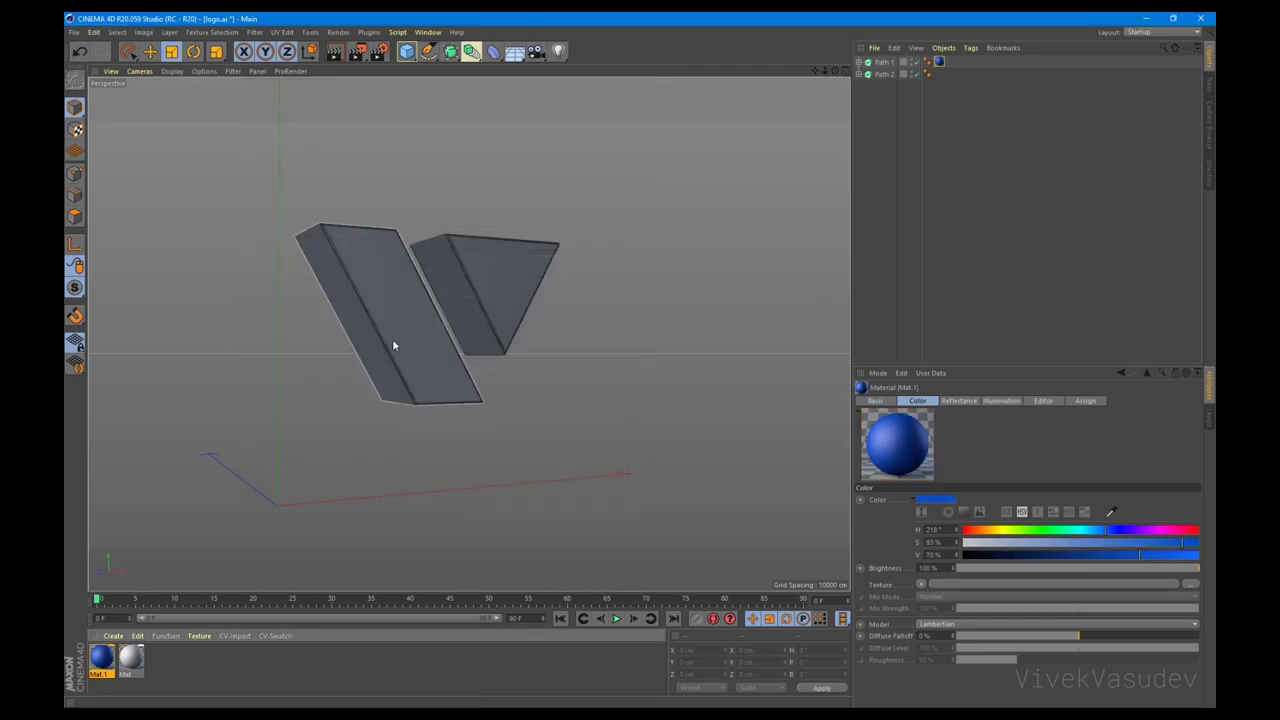
Step: Apply the second material to the triangle and colour it orange
{"action": "double_click", "coordinate": [132, 660]}
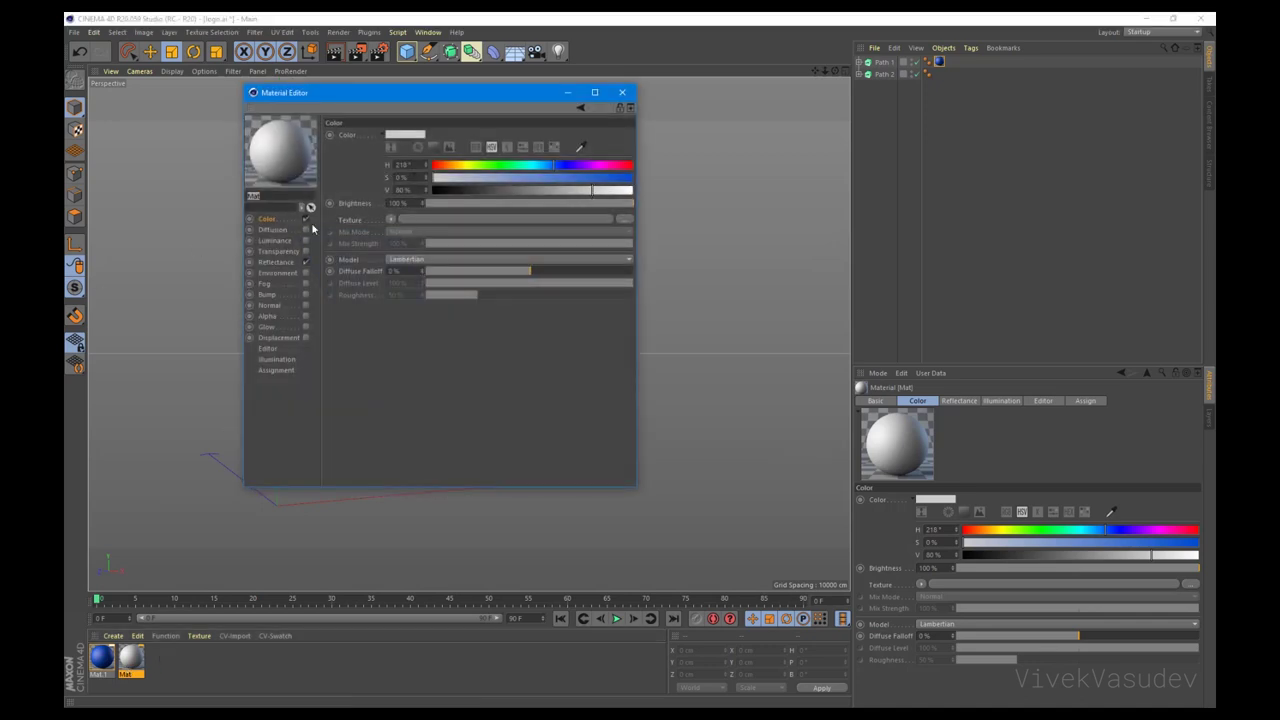
{"action": "left_click", "coordinate": [622, 93]}
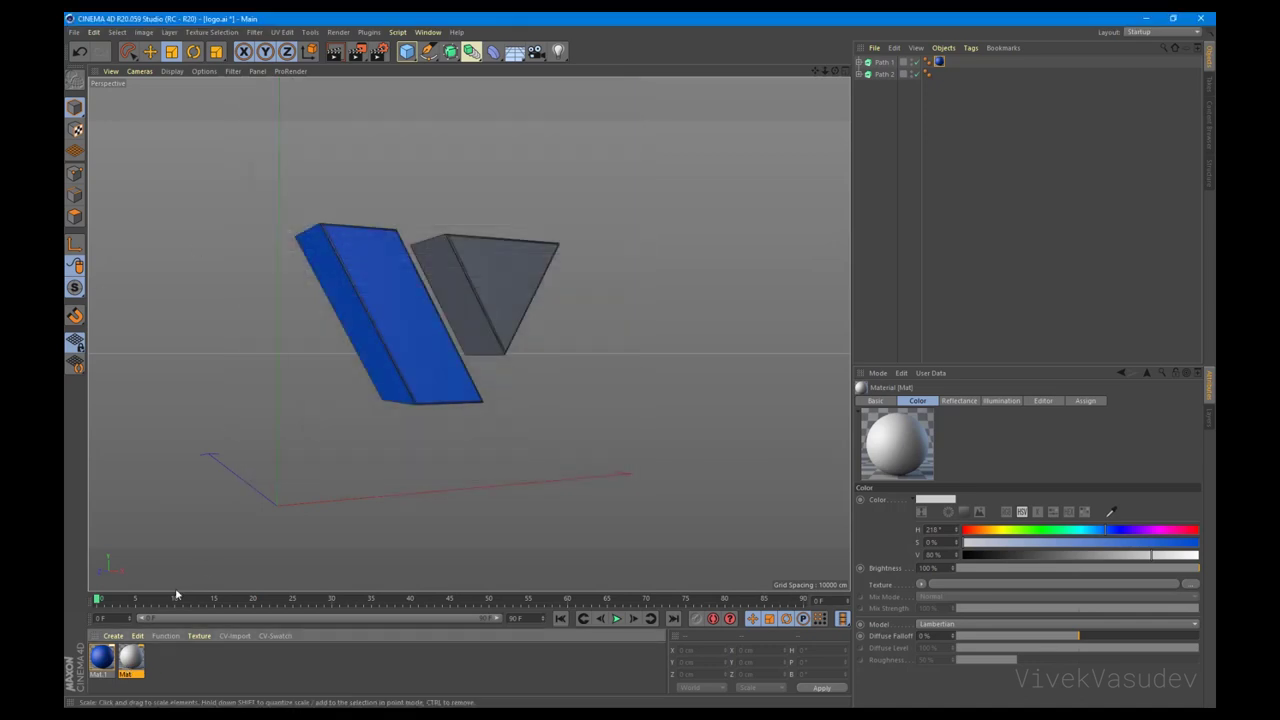
{"action": "left_click_drag", "start_coordinate": [132, 660], "coordinate": [505, 285]}
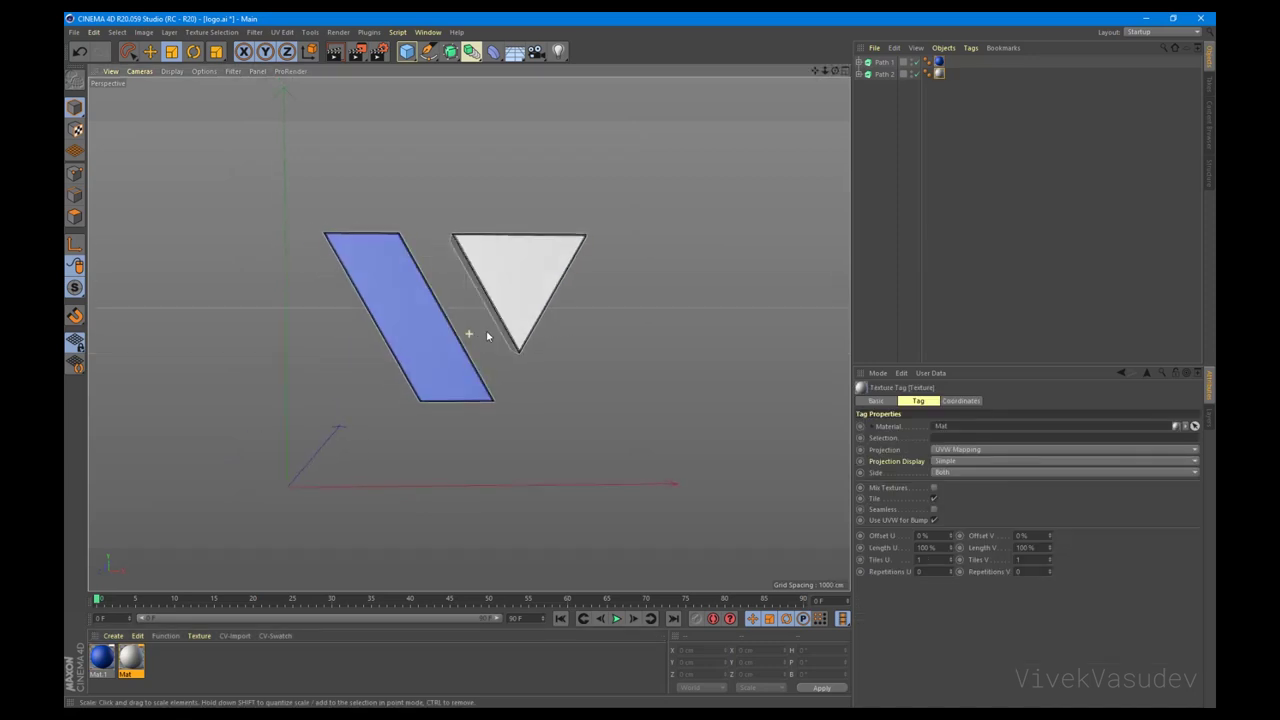
{"action": "double_click", "coordinate": [132, 660]}
{"action": "left_click", "coordinate": [447, 166]}
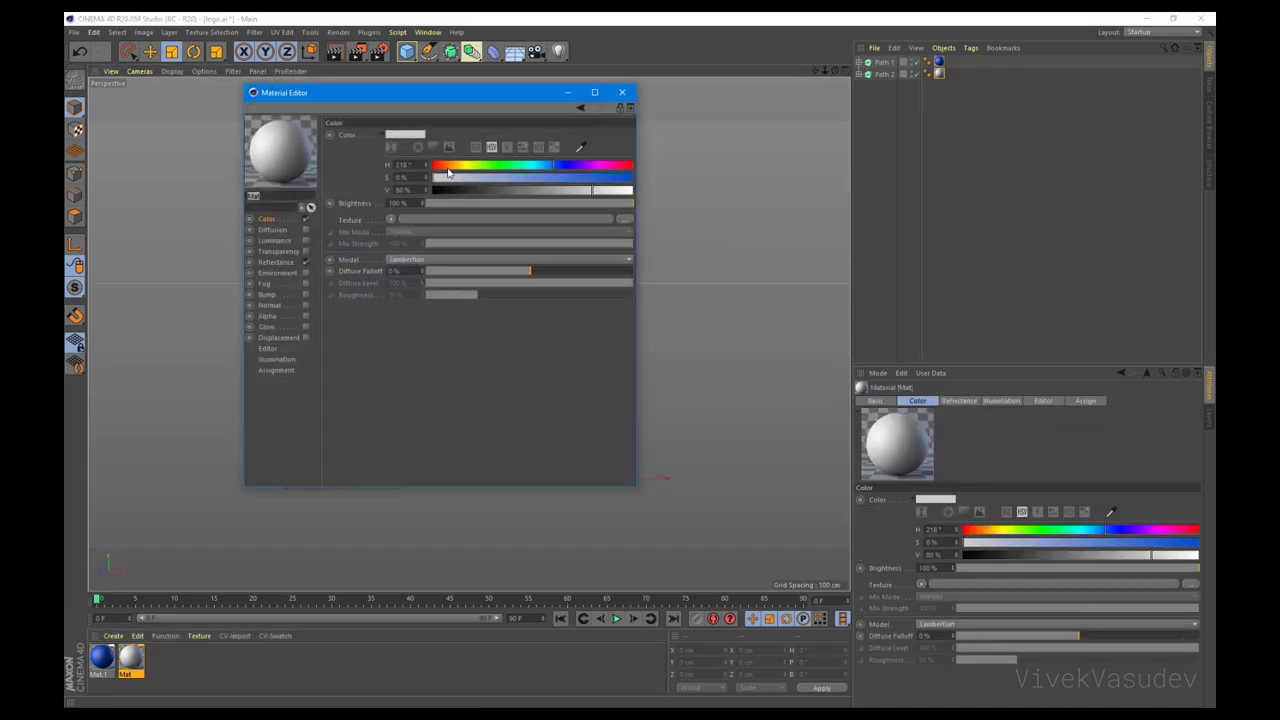
{"action": "left_click", "coordinate": [596, 177]}
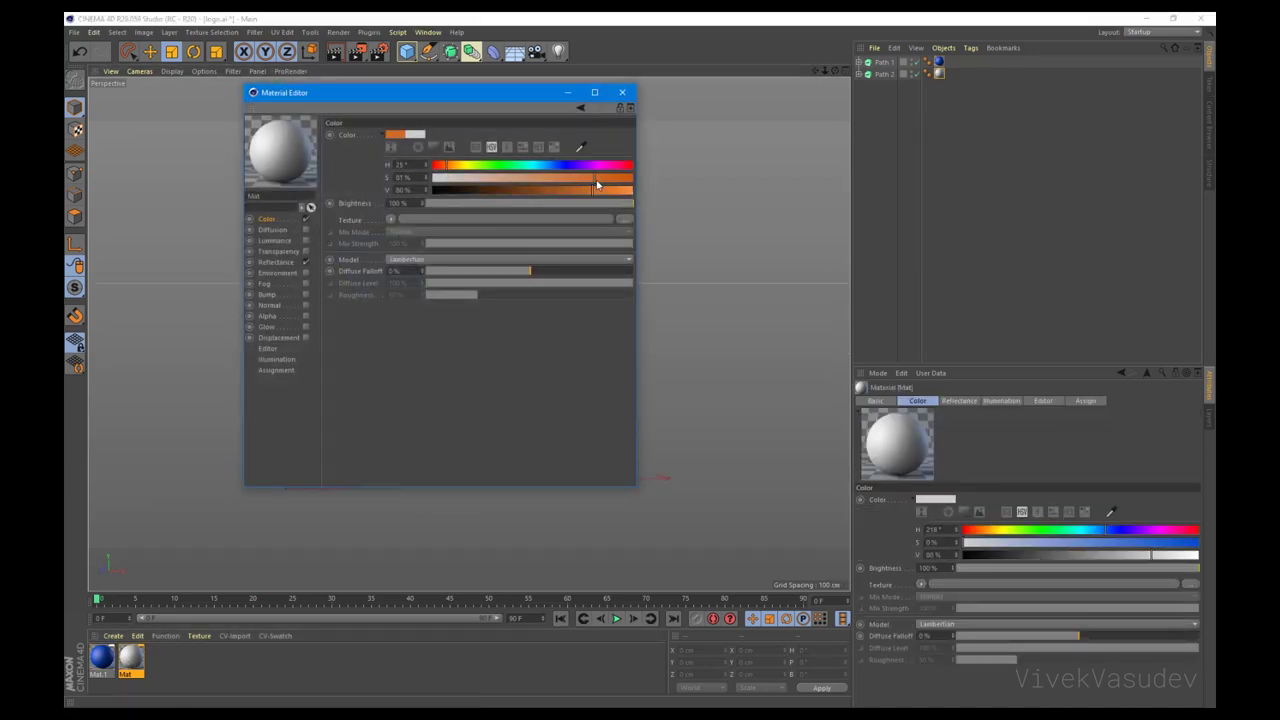
{"action": "left_click", "coordinate": [622, 92]}
Step: Orbit to view both coloured pieces and add a third default material
{"action": "mouse_move", "coordinate": [497, 354]}
{"action": "left_mouse_down", "text": "alt"}
{"action": "mouse_move", "coordinate": [600, 286]}
{"action": "mouse_move", "coordinate": [617, 309]}
{"action": "mouse_move", "coordinate": [360, 323]}
{"action": "mouse_move", "coordinate": [414, 282]}
{"action": "mouse_move", "coordinate": [406, 268]}
{"action": "left_mouse_up", "text": "alt"}
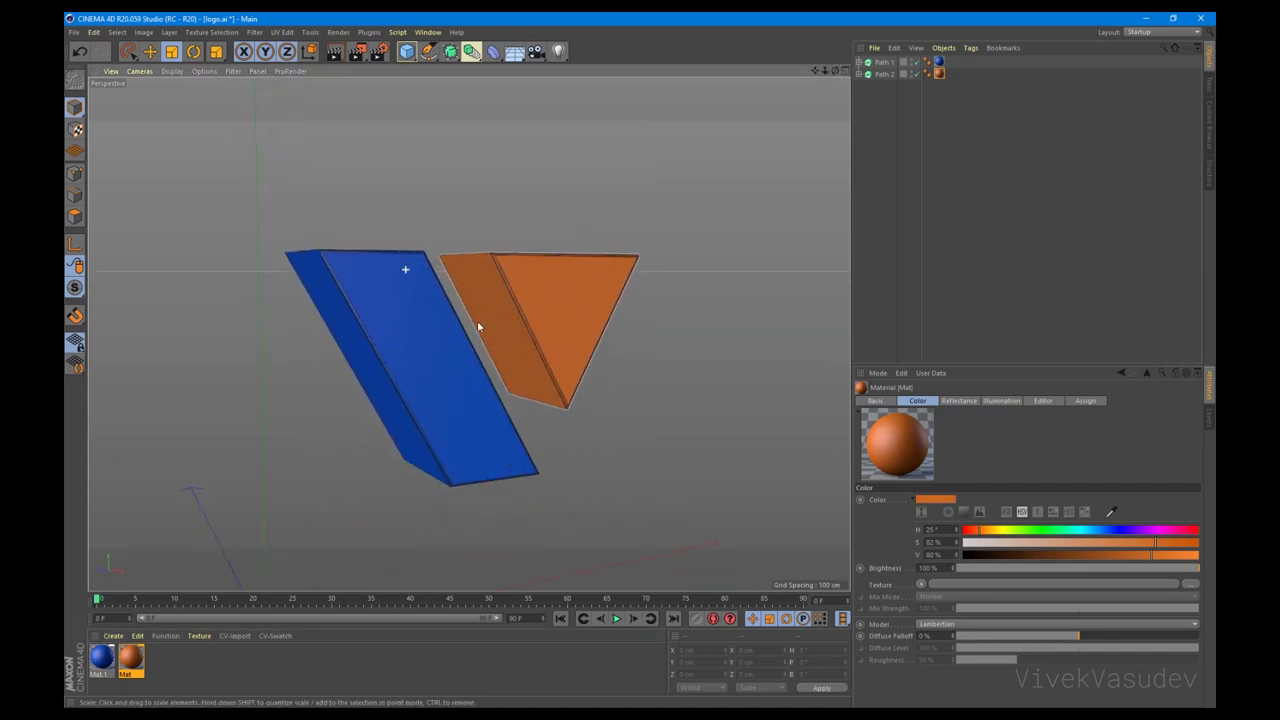
{"action": "scroll", "coordinate": [406, 268], "scroll_direction": "down", "scroll_amount": 2}
{"action": "double_click", "coordinate": [189, 674]}
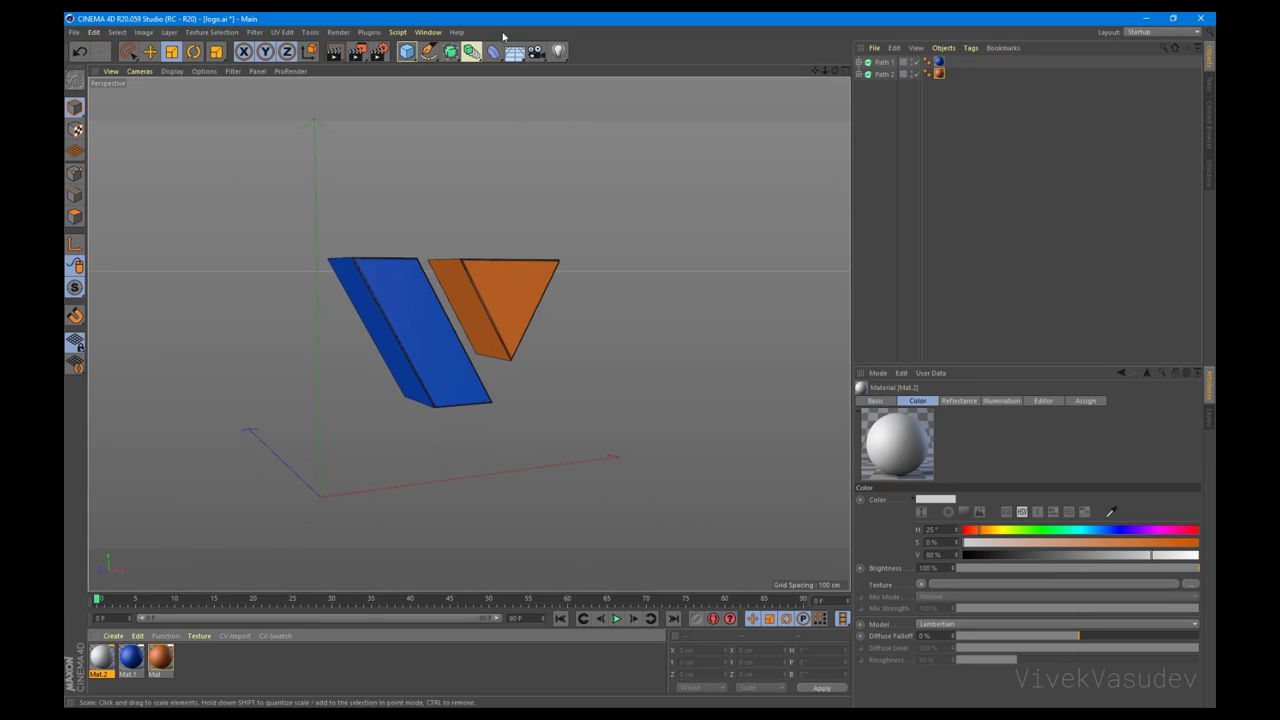
Step: Add a Sky object and make Mat.2 luminance-only with a Checkerboard shader
{"action": "left_click_drag", "start_coordinate": [514, 51], "coordinate": [585, 86]}
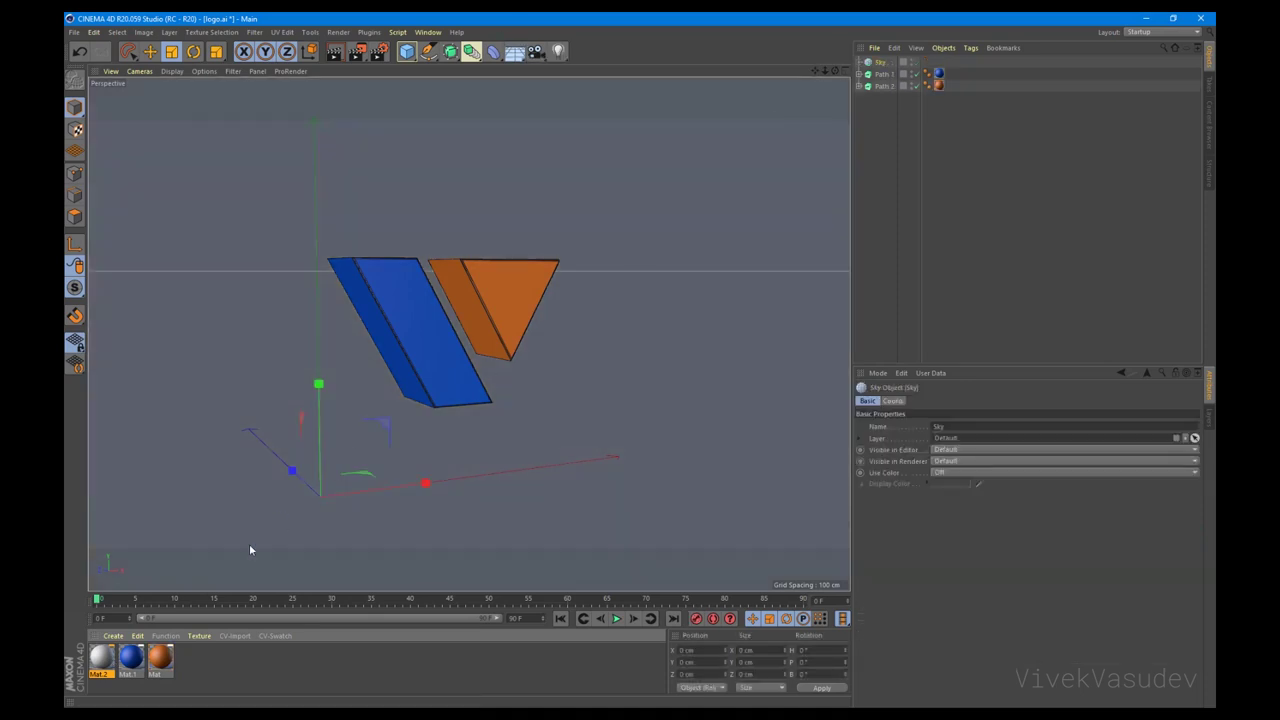
{"action": "double_click", "coordinate": [108, 659]}
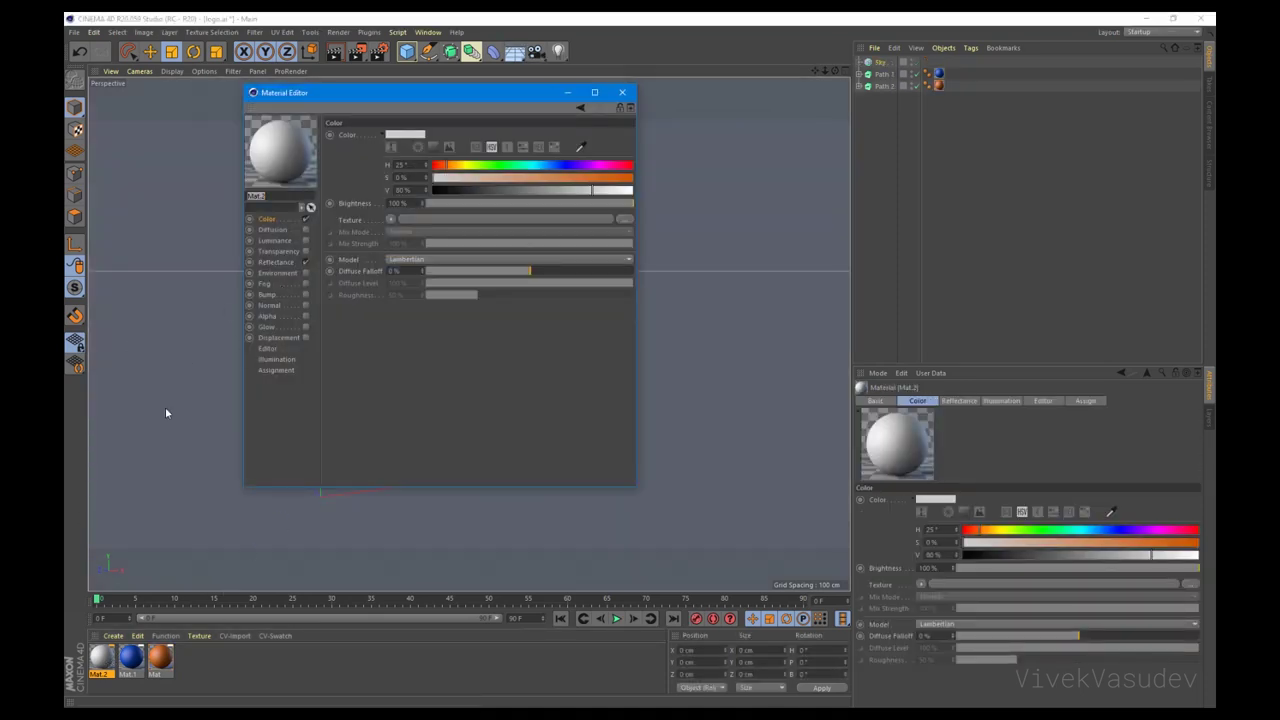
{"action": "left_click", "coordinate": [305, 240]}
{"action": "left_click", "coordinate": [305, 218]}
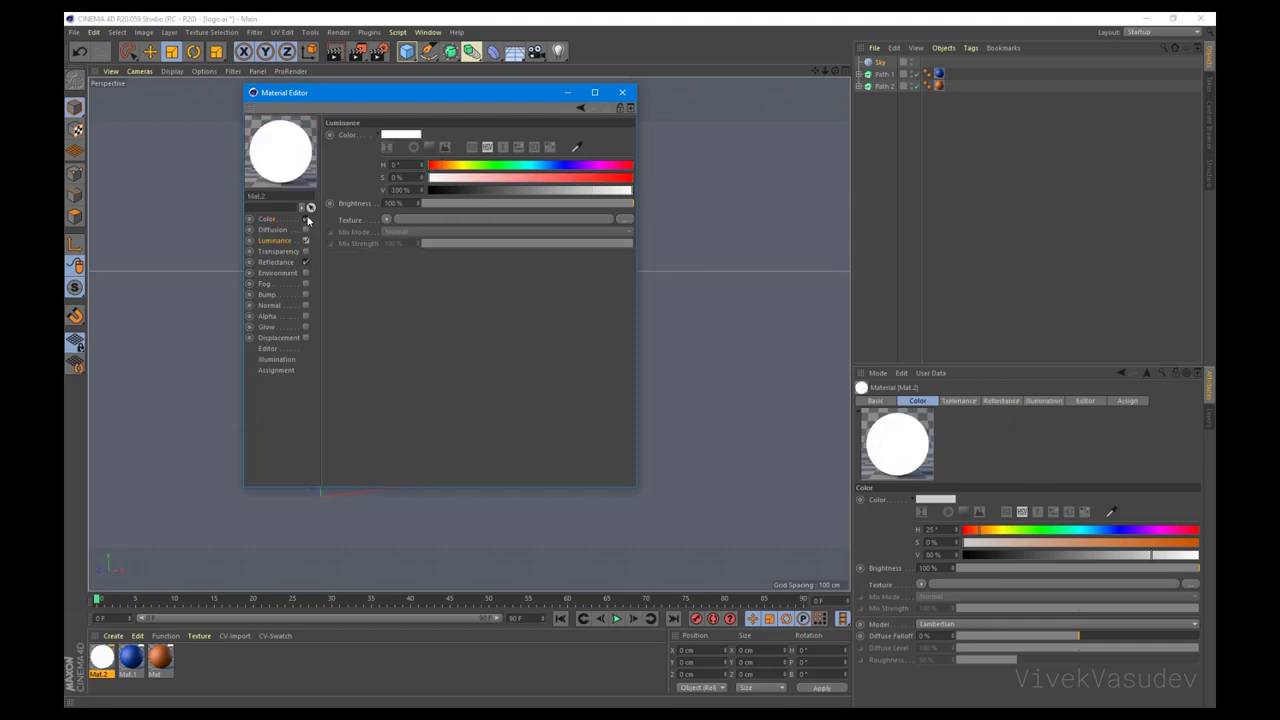
{"action": "left_click", "coordinate": [306, 262]}
{"action": "left_click", "coordinate": [386, 219]}
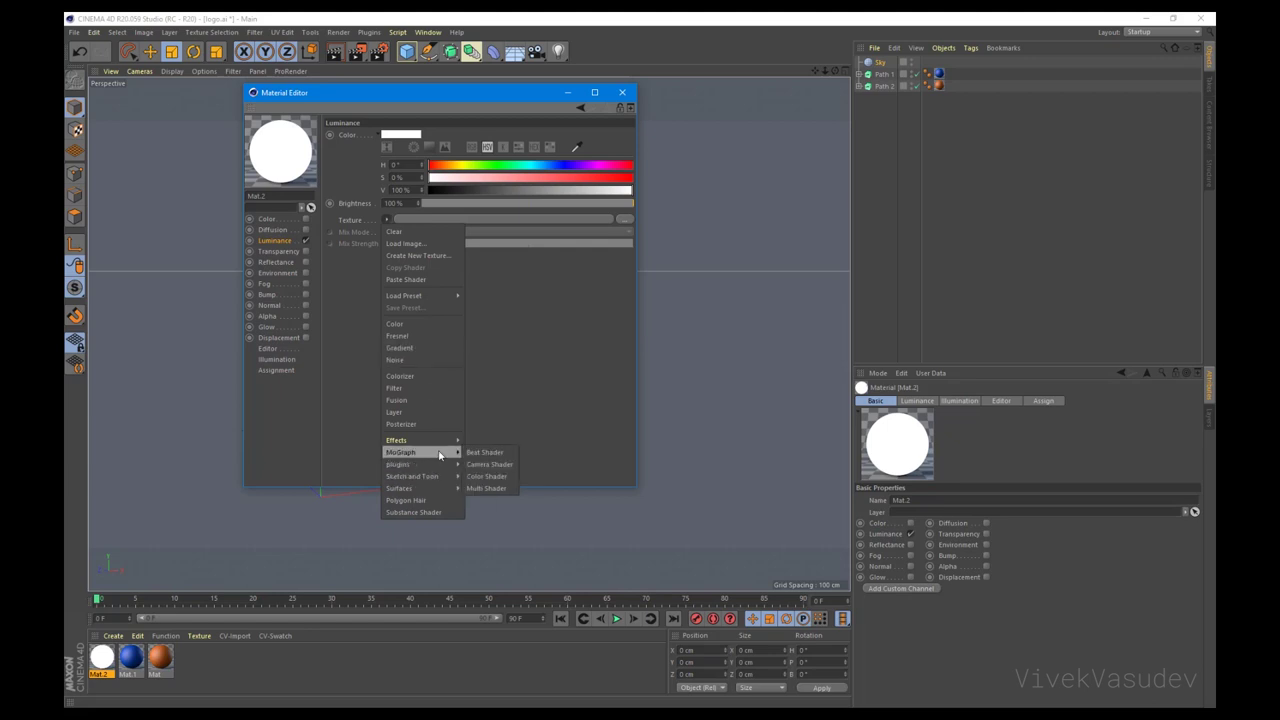
{"action": "mouse_move", "coordinate": [400, 488]}
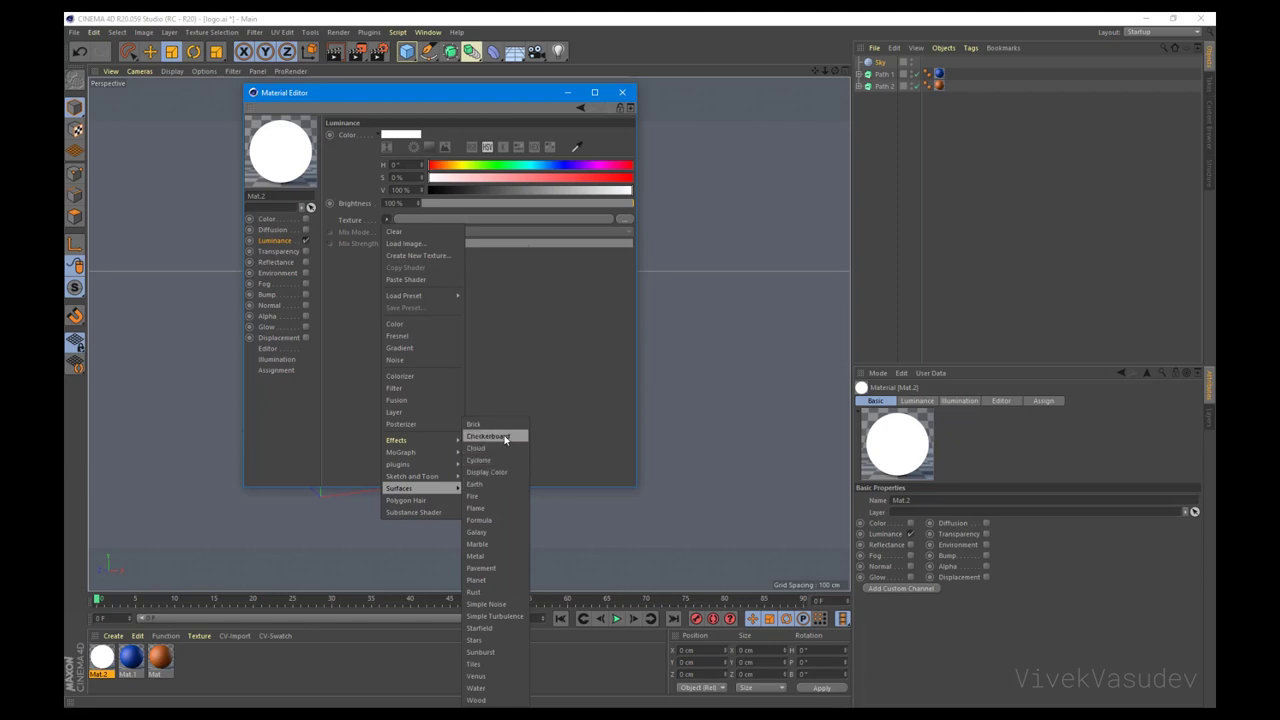
{"action": "left_click", "coordinate": [488, 436]}
Step: Set the checkerboard U Frequency to 2 and apply Mat.2 to the Sky
{"action": "left_click", "coordinate": [466, 218]}
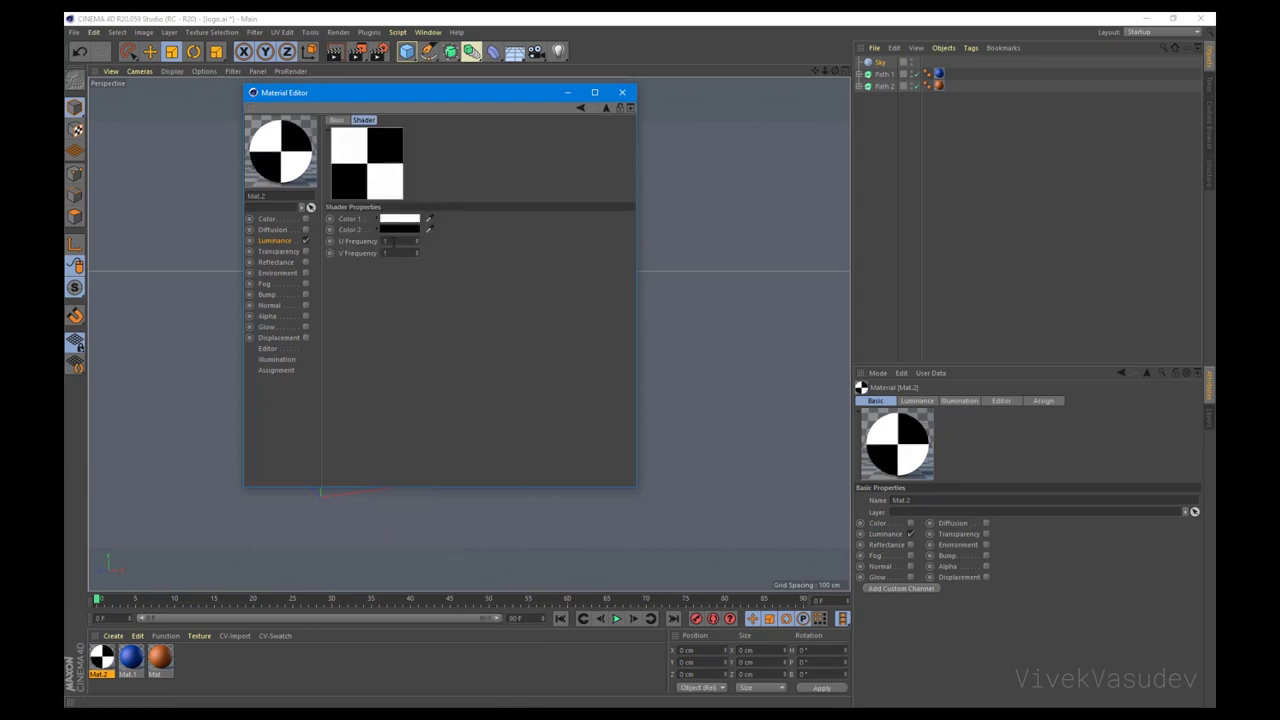
{"action": "mouse_move", "coordinate": [416, 243]}
{"action": "left_mouse_down"}
{"action": "mouse_move", "coordinate": [416, 230]}
{"action": "mouse_move", "coordinate": [416, 270]}
{"action": "mouse_move", "coordinate": [418, 242]}
{"action": "left_mouse_up"}
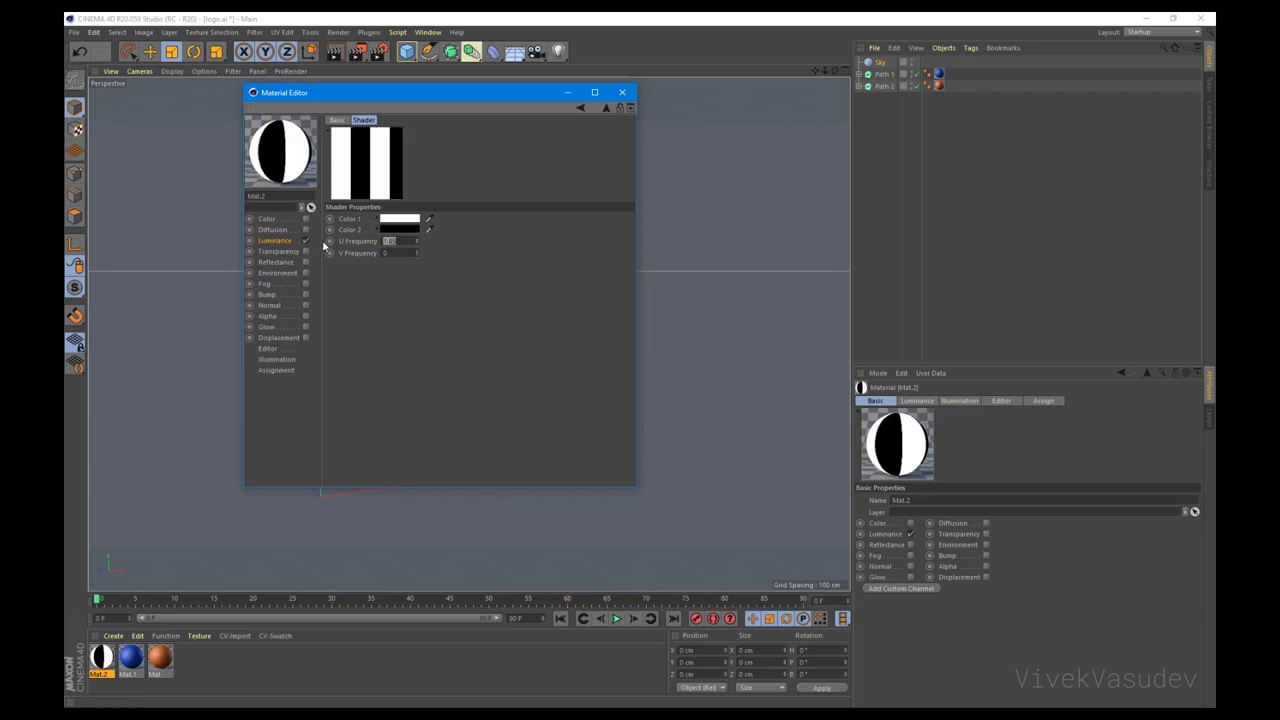
{"action": "type", "text": "2"}
{"action": "key", "text": "Return"}
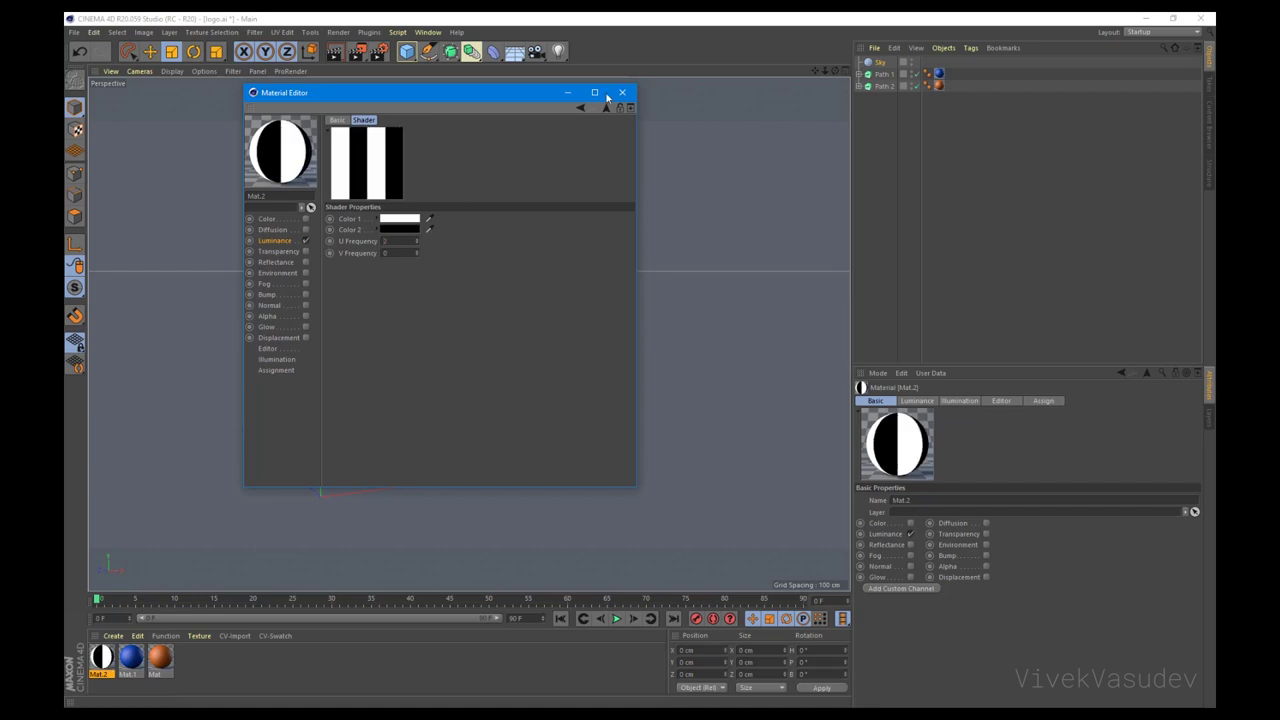
{"action": "left_click", "coordinate": [622, 91]}
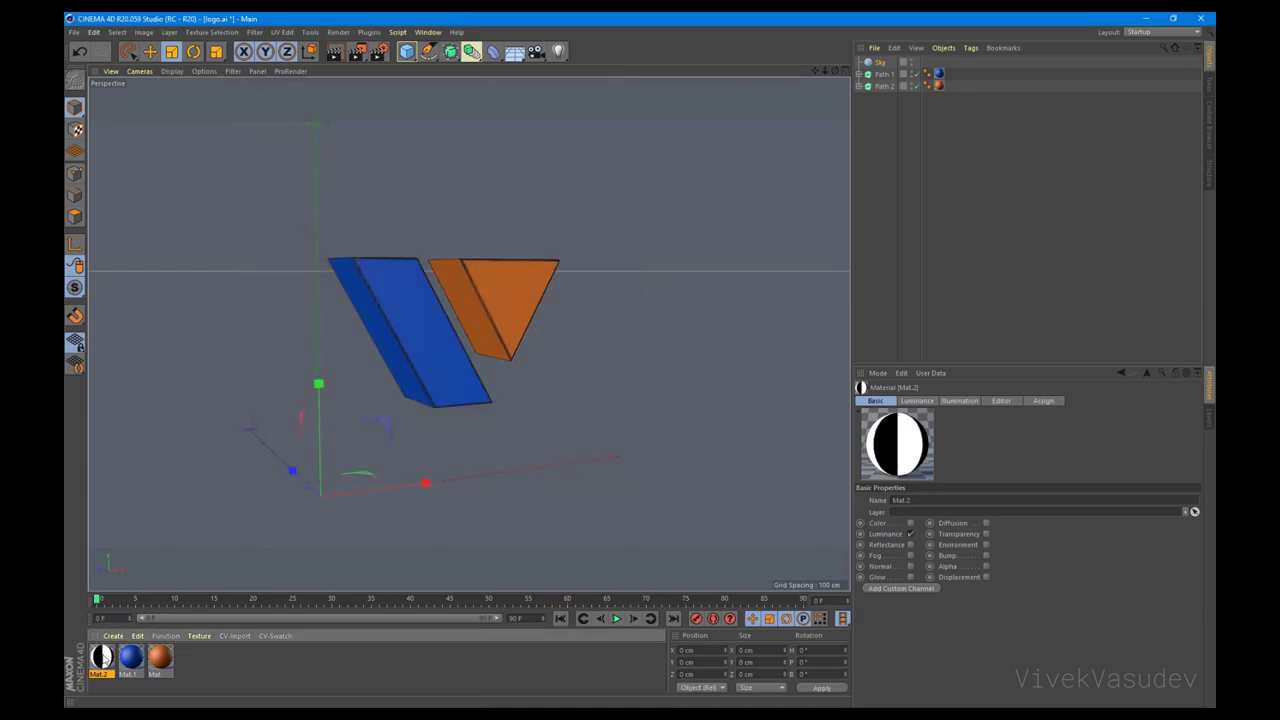
{"action": "left_click_drag", "start_coordinate": [884, 62], "coordinate": [880, 62]}
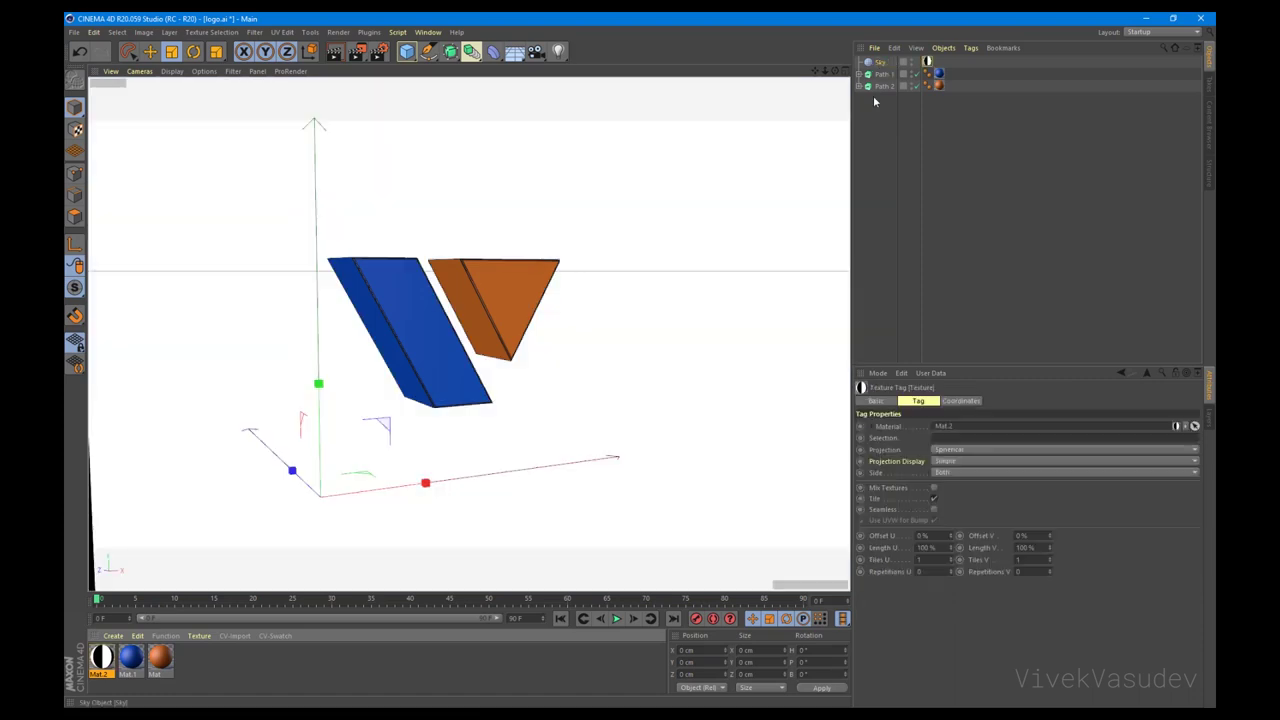
Step: Orbit around the logo against the striped sky and render the view
{"action": "mouse_move", "coordinate": [414, 323]}
{"action": "left_mouse_down", "text": "alt"}
{"action": "mouse_move", "coordinate": [320, 309]}
{"action": "mouse_move", "coordinate": [569, 354]}
{"action": "left_mouse_up", "text": "alt"}
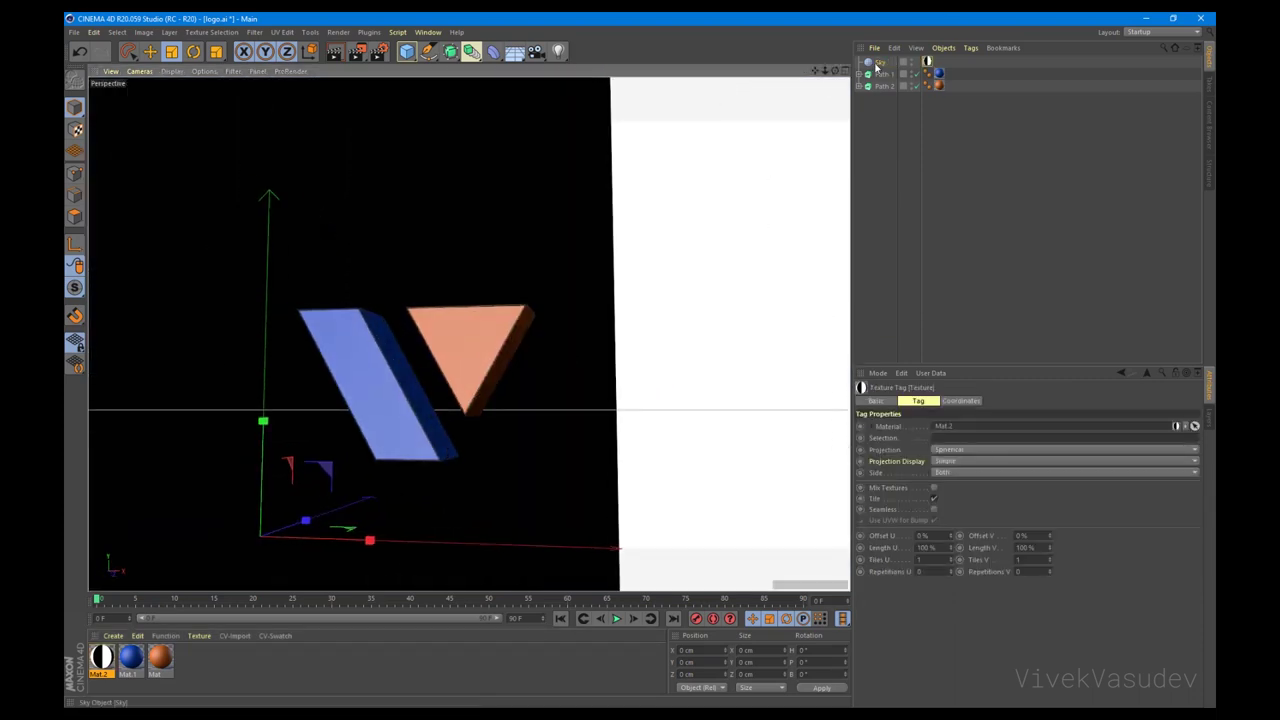
{"action": "mouse_move", "coordinate": [470, 300]}
{"action": "left_mouse_down", "text": "alt"}
{"action": "mouse_move", "coordinate": [531, 280]}
{"action": "mouse_move", "coordinate": [541, 291]}
{"action": "mouse_move", "coordinate": [509, 229]}
{"action": "mouse_move", "coordinate": [537, 217]}
{"action": "mouse_move", "coordinate": [571, 263]}
{"action": "mouse_move", "coordinate": [533, 237]}
{"action": "left_mouse_up", "text": "alt"}
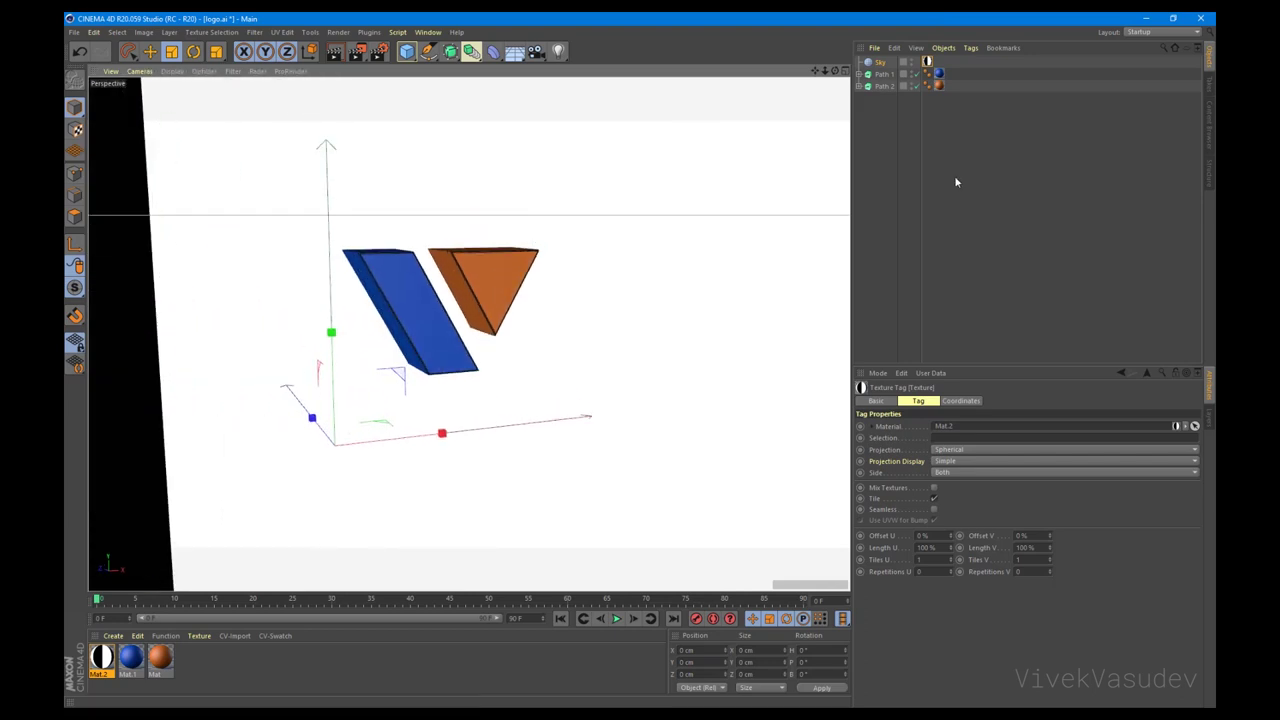
{"action": "right_click", "coordinate": [878, 66]}
{"action": "left_click", "coordinate": [246, 101]}
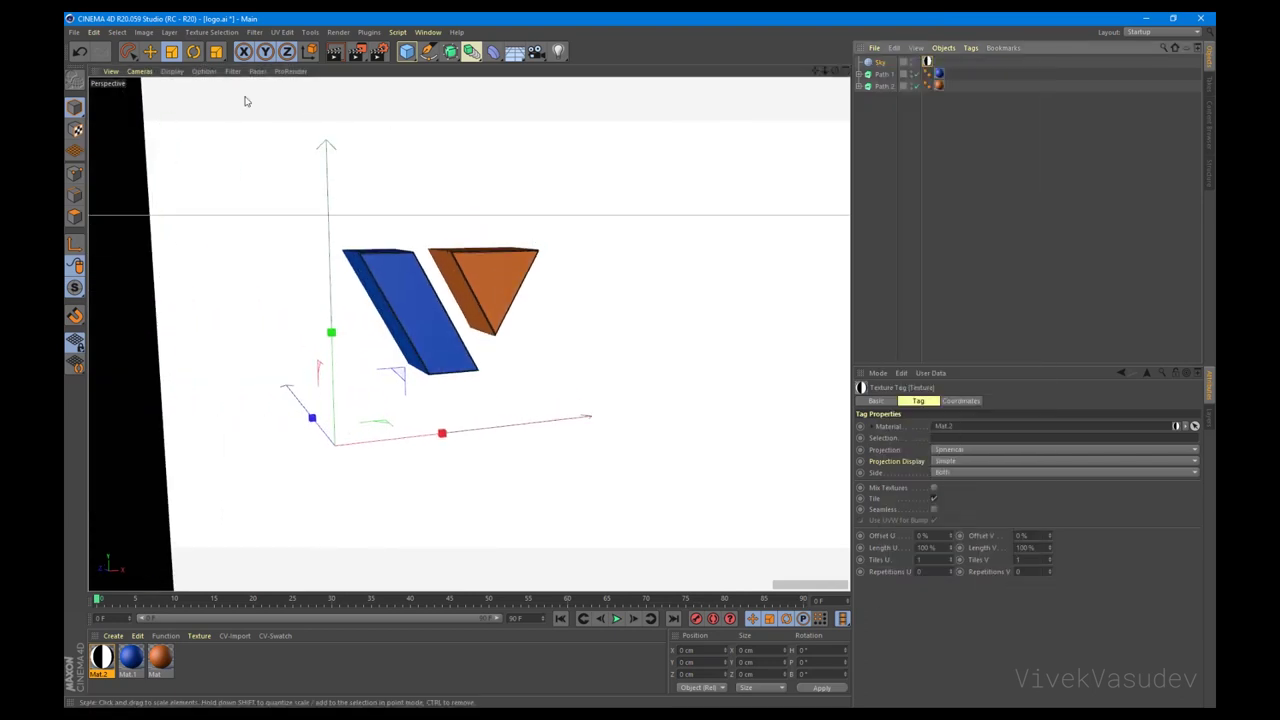
{"action": "left_click", "coordinate": [356, 52]}
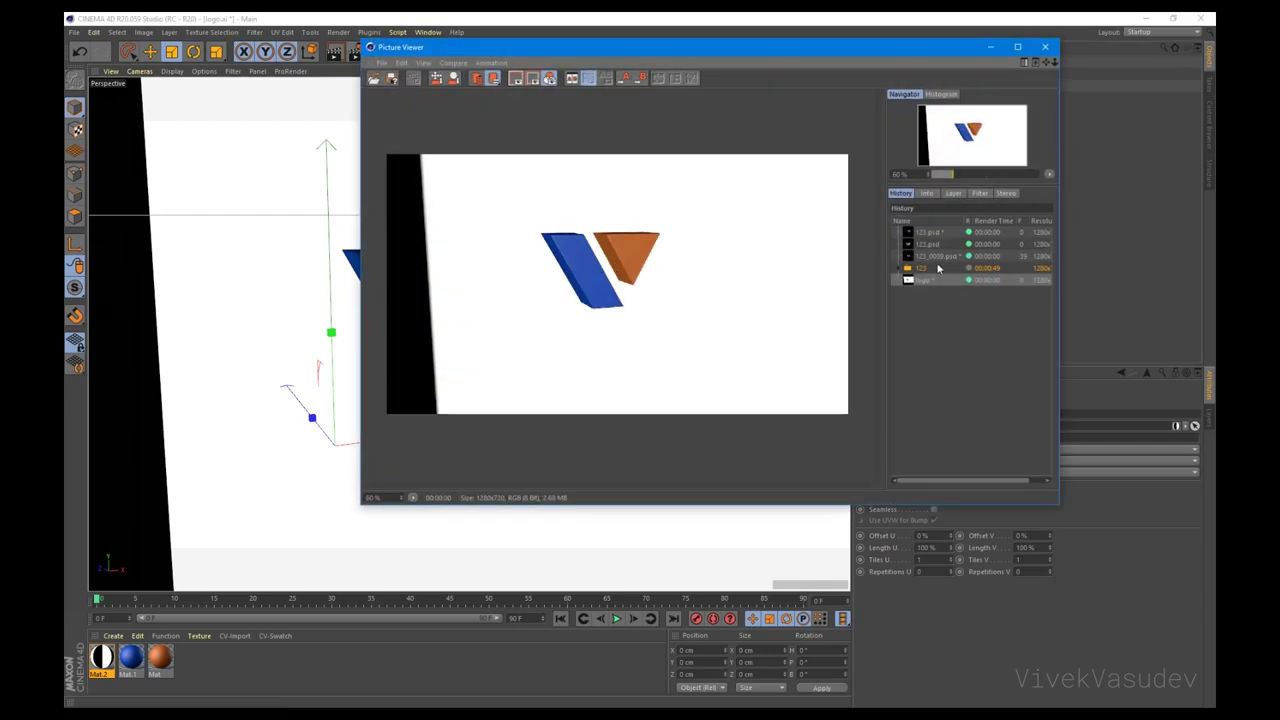
Step: Delete the unsaved renders from the Picture Viewer history and close it
{"action": "left_click", "coordinate": [924, 234]}
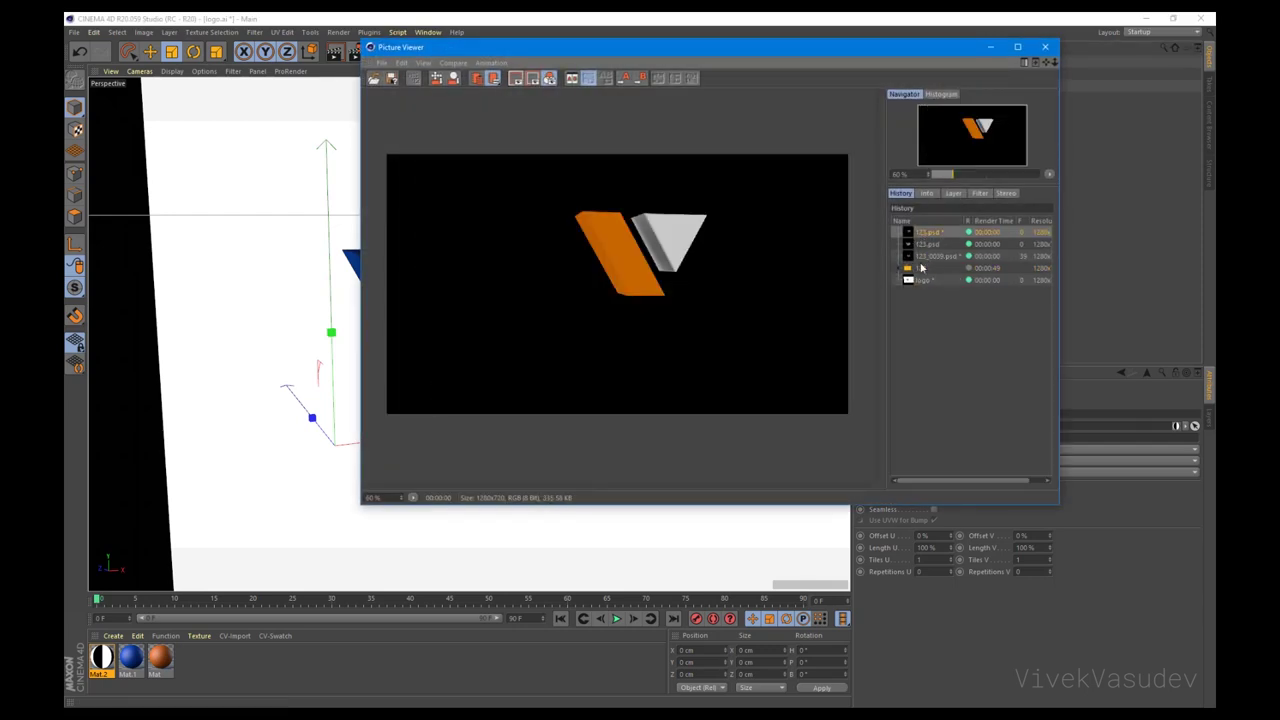
{"action": "key", "text": "Delete"}
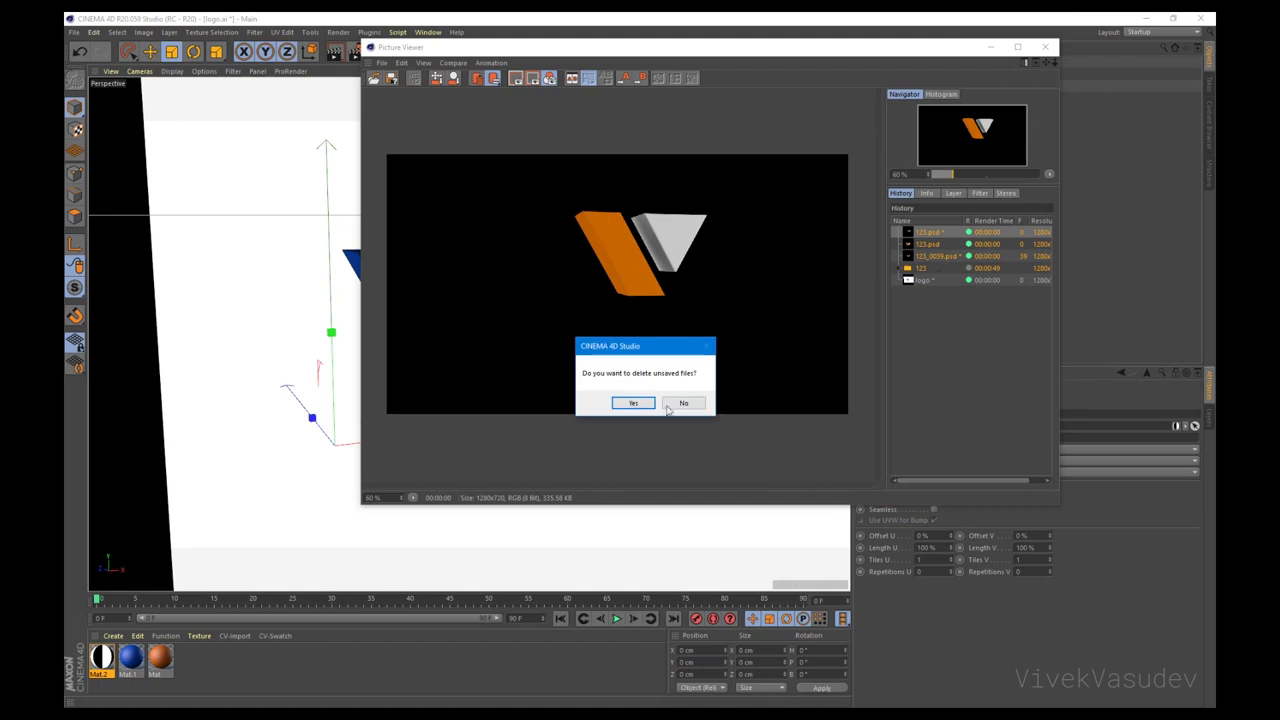
{"action": "left_click", "coordinate": [645, 402]}
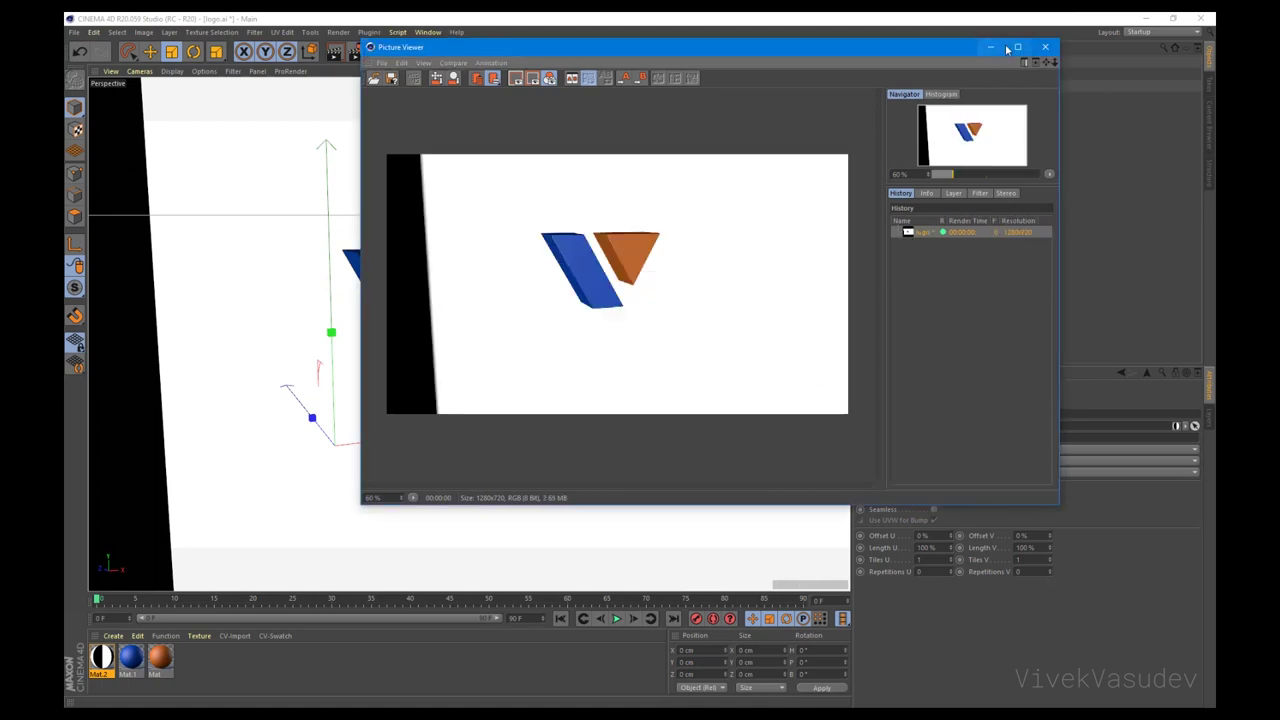
{"action": "left_click", "coordinate": [1045, 47]}
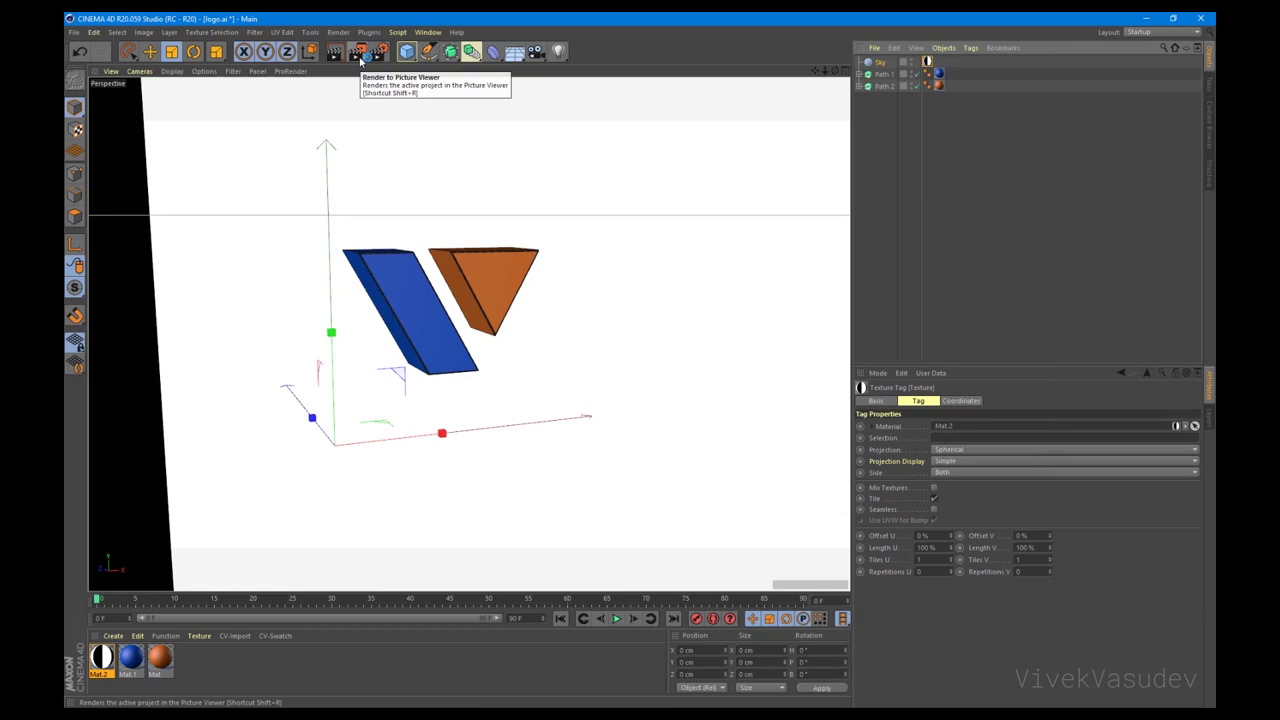
Step: Render to the Picture Viewer again, check the Layer tab, and close the viewer
{"action": "left_click", "coordinate": [360, 58]}
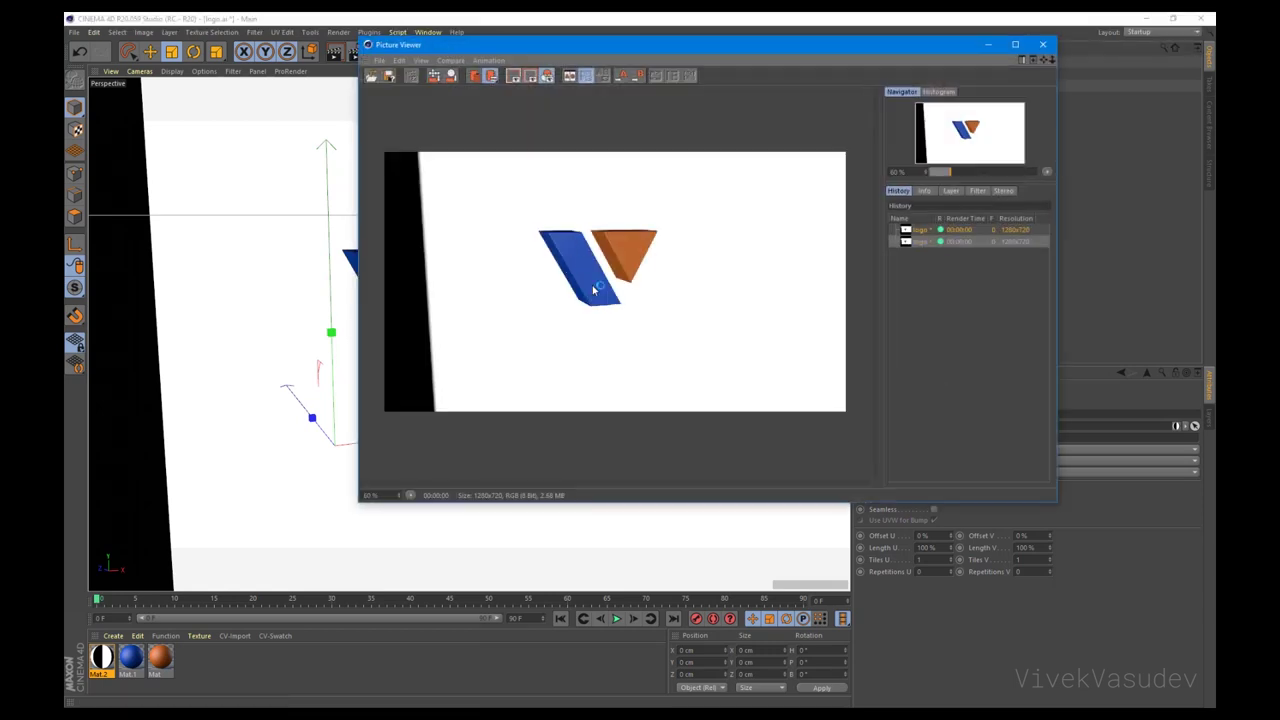
{"action": "left_click", "coordinate": [950, 191]}
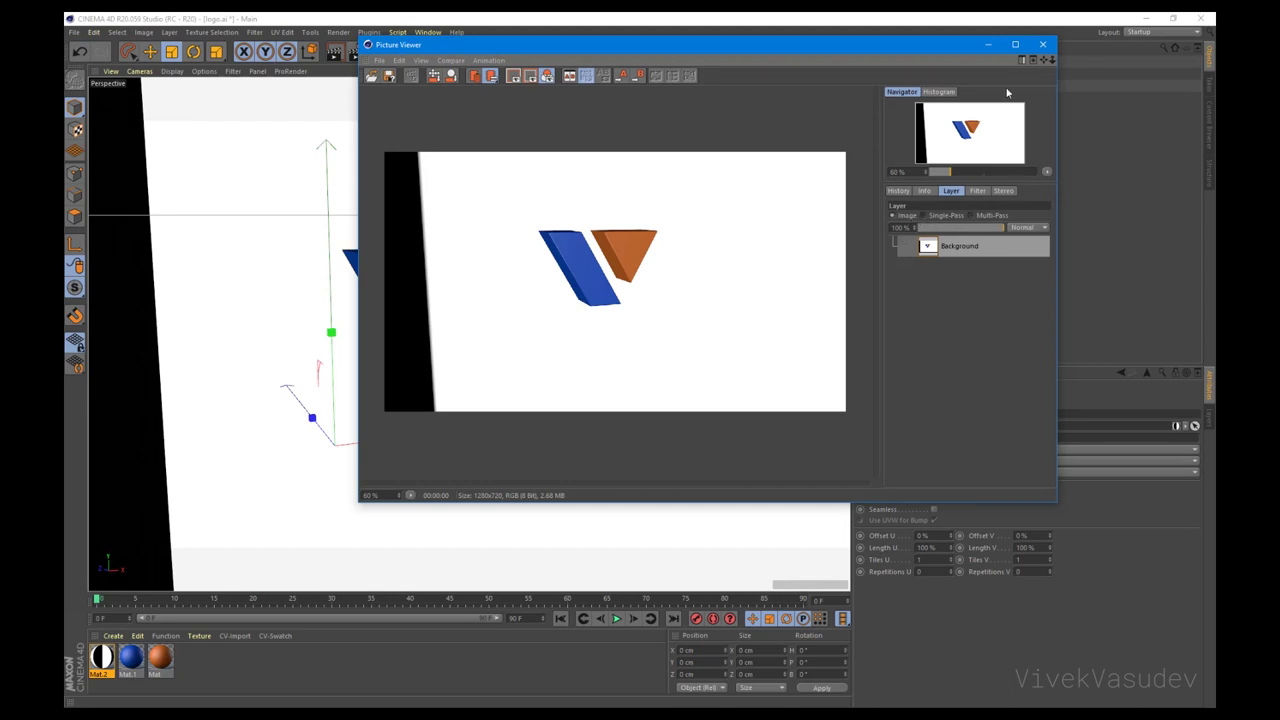
{"action": "left_click", "coordinate": [988, 44]}
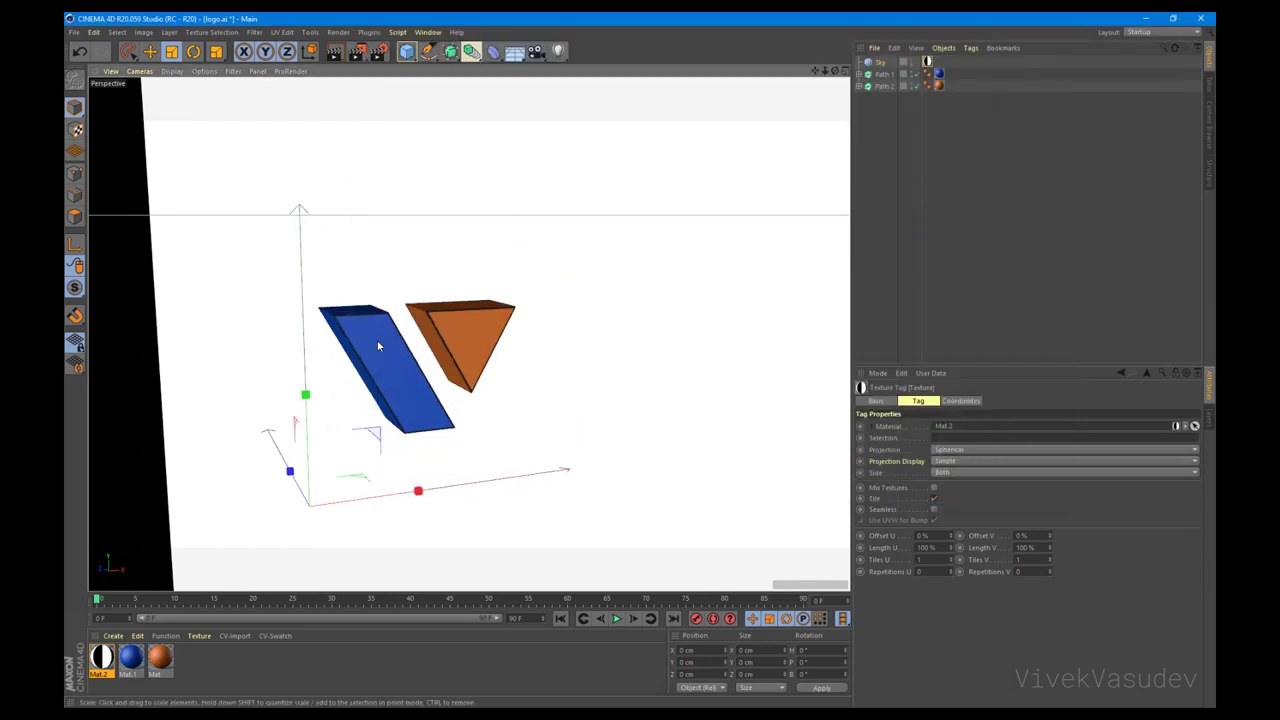
Step: Give the Sky a Compositing tag with Seen by Camera turned off
{"action": "mouse_move", "coordinate": [537, 329]}
{"action": "left_mouse_down", "text": "alt"}
{"action": "mouse_move", "coordinate": [460, 337]}
{"action": "mouse_move", "coordinate": [470, 280]}
{"action": "left_mouse_up", "text": "alt"}
{"action": "right_click", "coordinate": [882, 62]}
{"action": "mouse_move", "coordinate": [922, 70]}
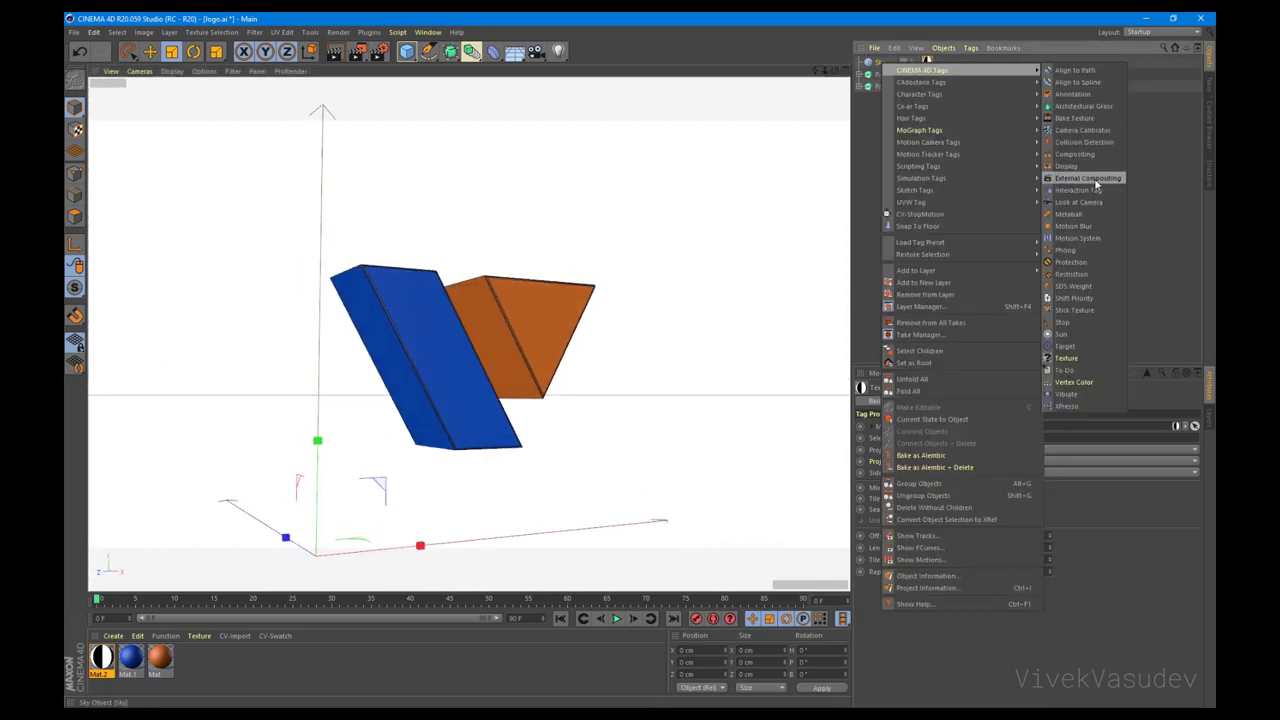
{"action": "left_click", "coordinate": [1076, 154]}
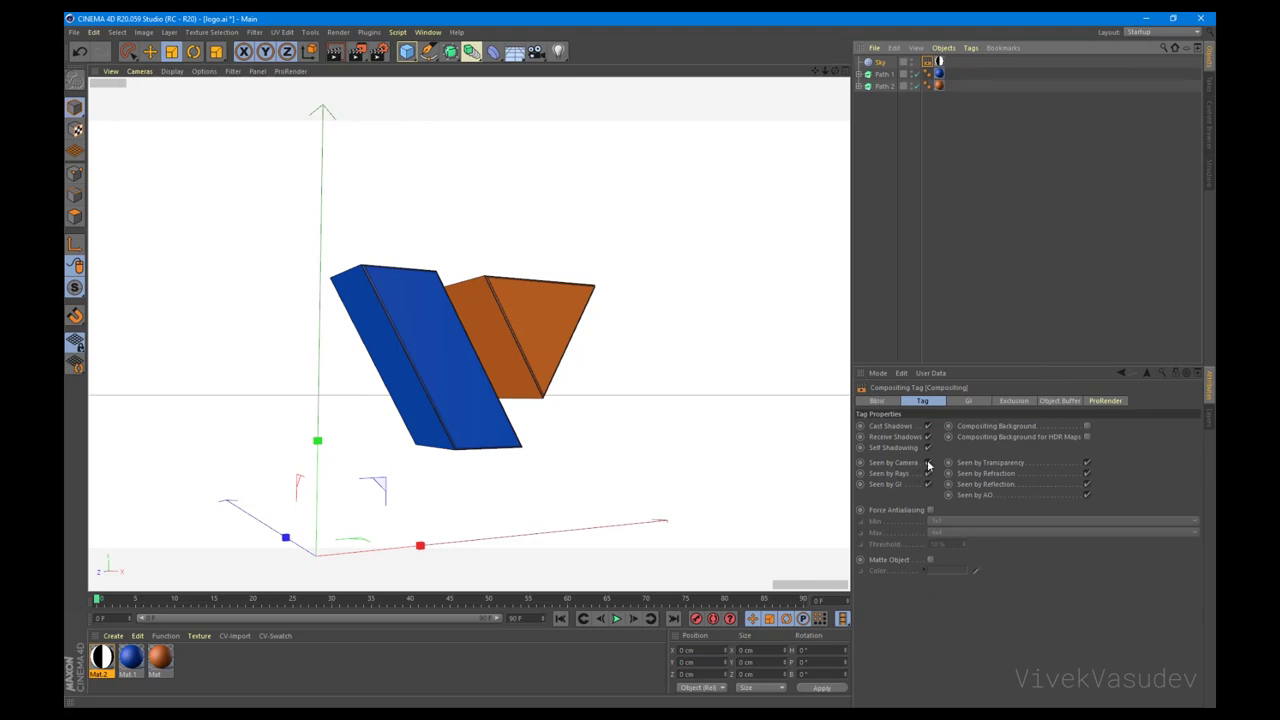
{"action": "left_click", "coordinate": [928, 463]}
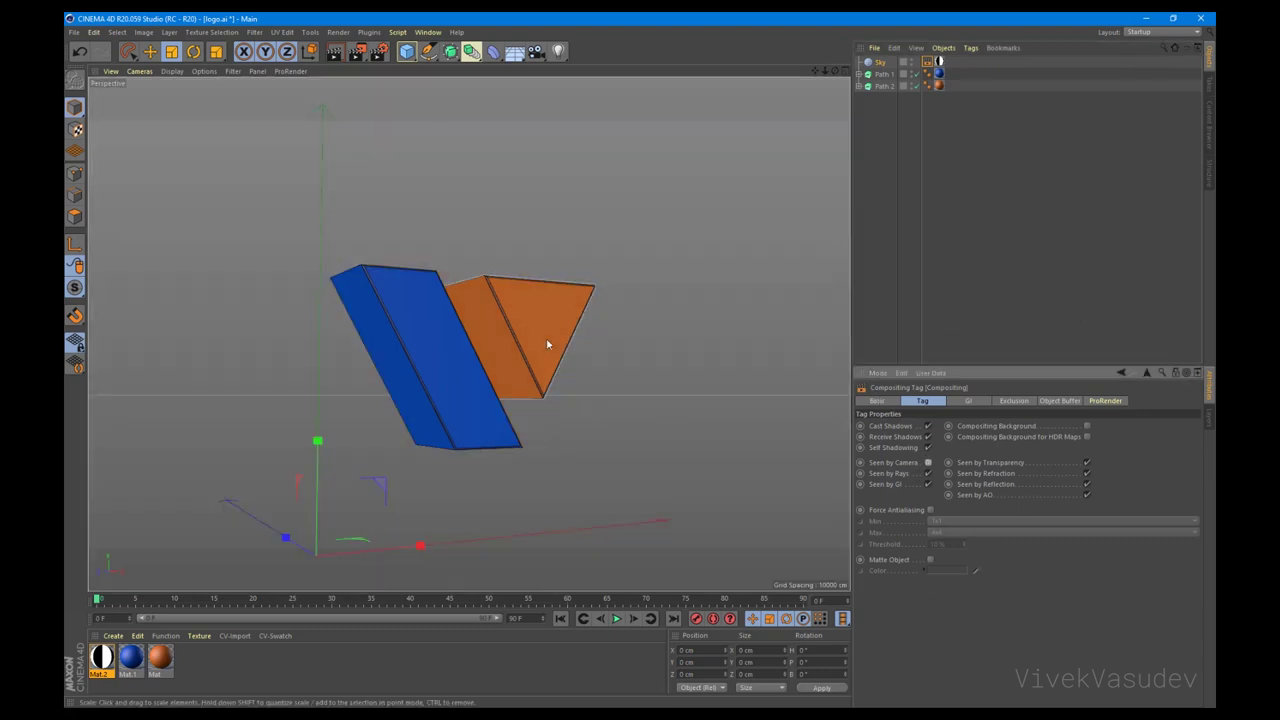
Step: Add Ambient Occlusion and Global Illumination effects in the render settings
{"action": "left_click", "coordinate": [378, 52]}
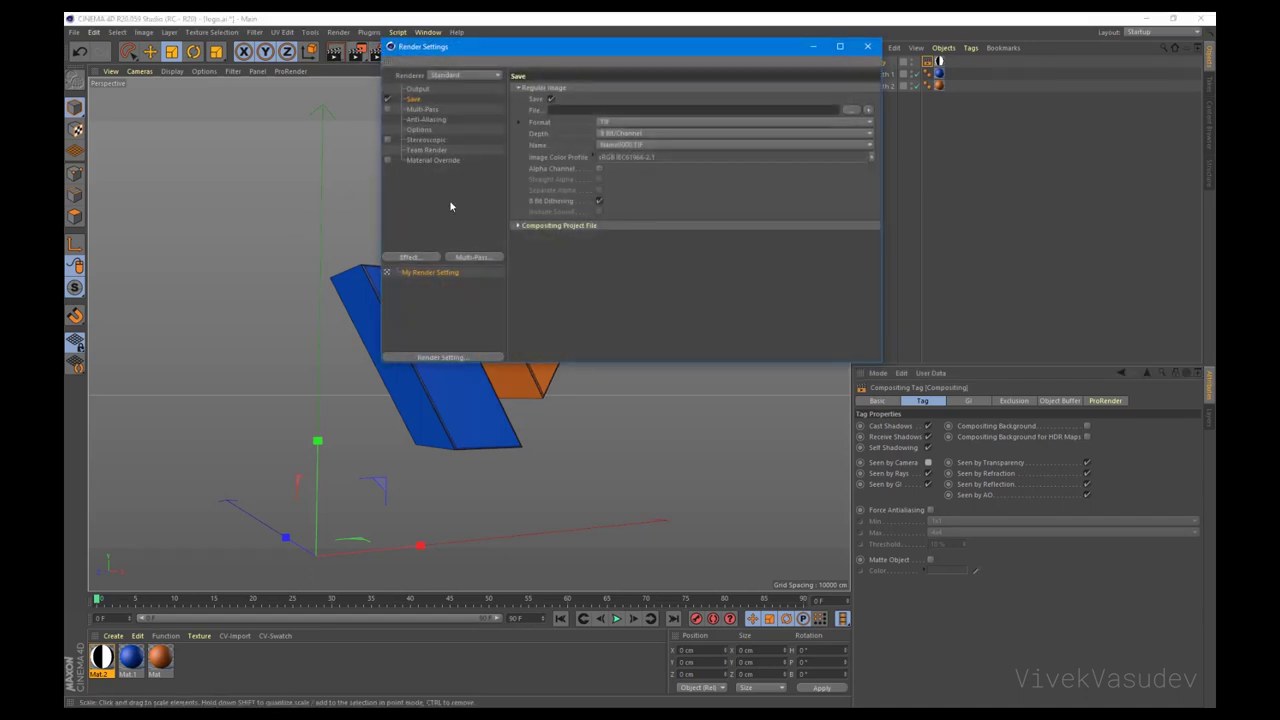
{"action": "left_click", "coordinate": [420, 257]}
{"action": "left_click", "coordinate": [470, 268]}
{"action": "left_click", "coordinate": [420, 257]}
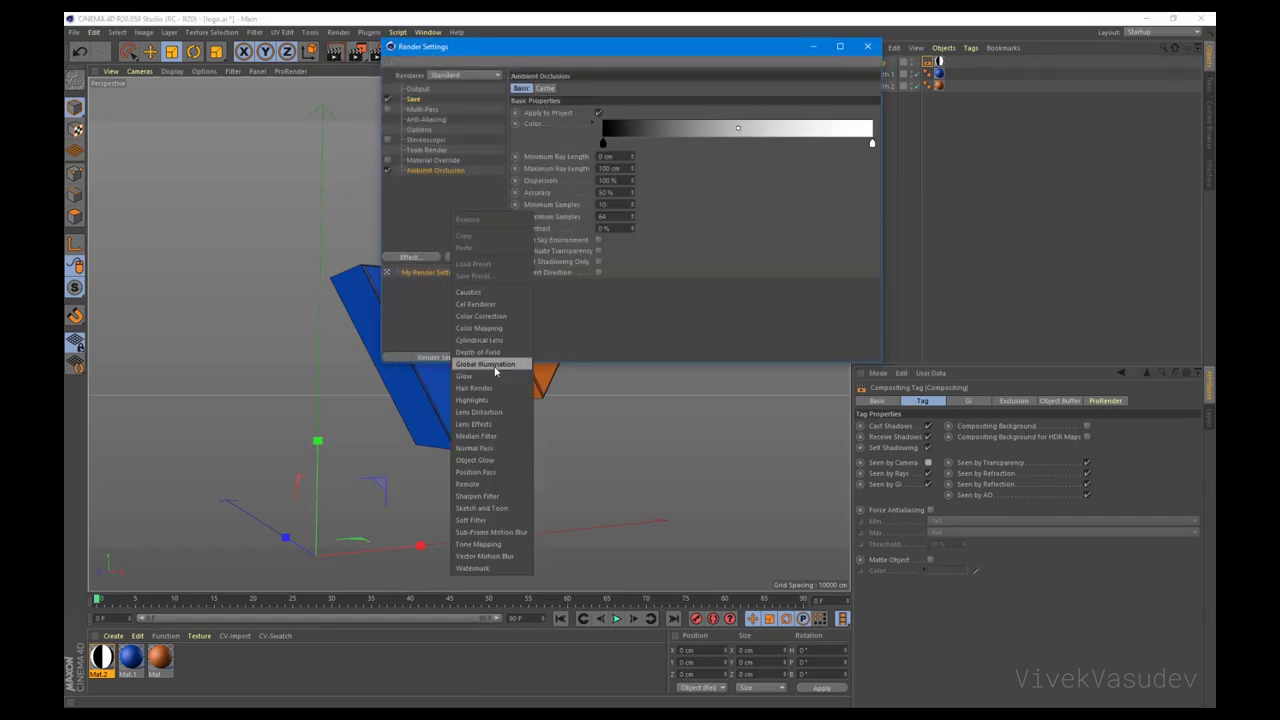
{"action": "left_click", "coordinate": [491, 367]}
{"action": "left_click", "coordinate": [871, 50]}
Step: Render the logo on black with the new lighting, then close the viewer
{"action": "left_click", "coordinate": [357, 51]}
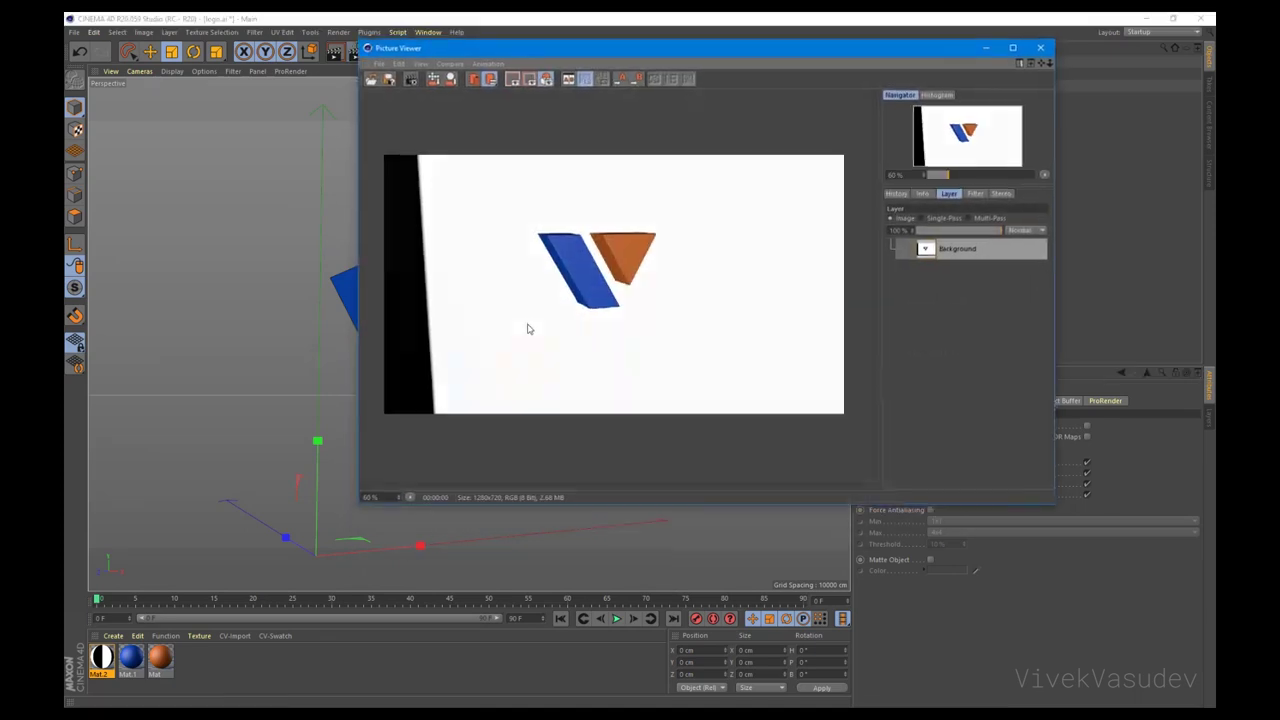
{"action": "scroll", "coordinate": [589, 258], "scroll_direction": "up", "scroll_amount": 3}
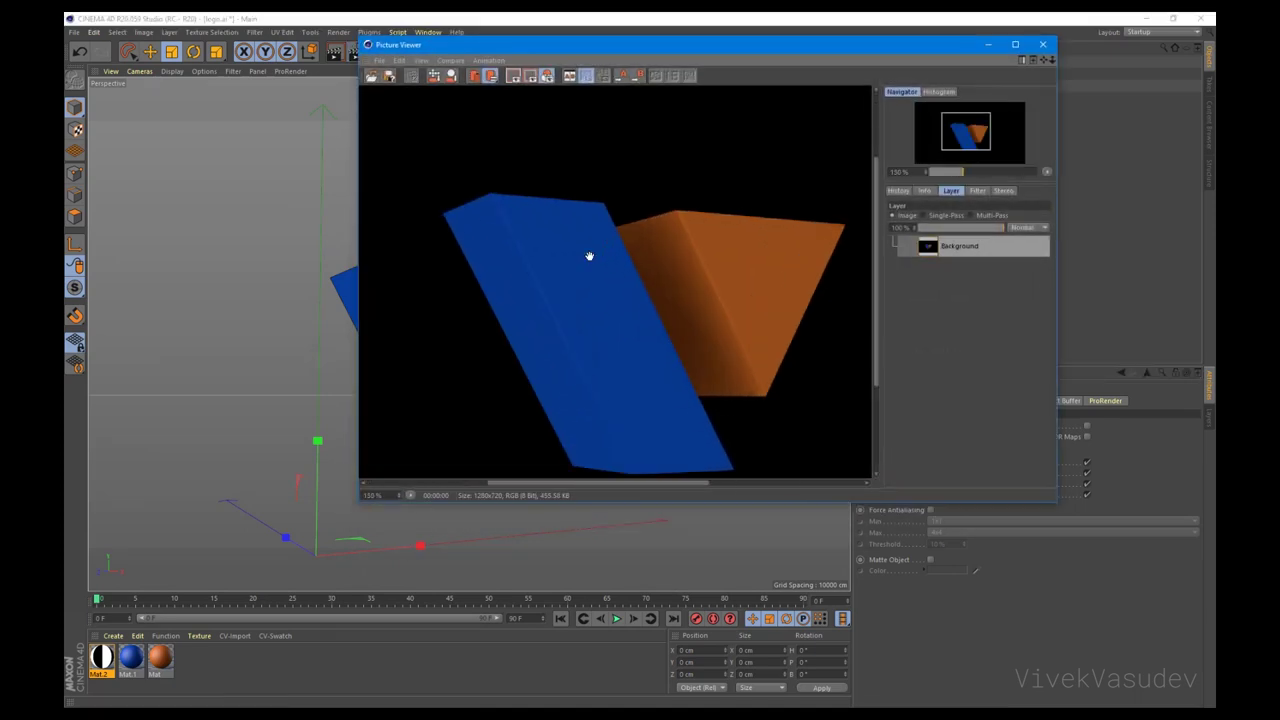
{"action": "scroll", "coordinate": [589, 258], "scroll_direction": "down", "scroll_amount": 1}
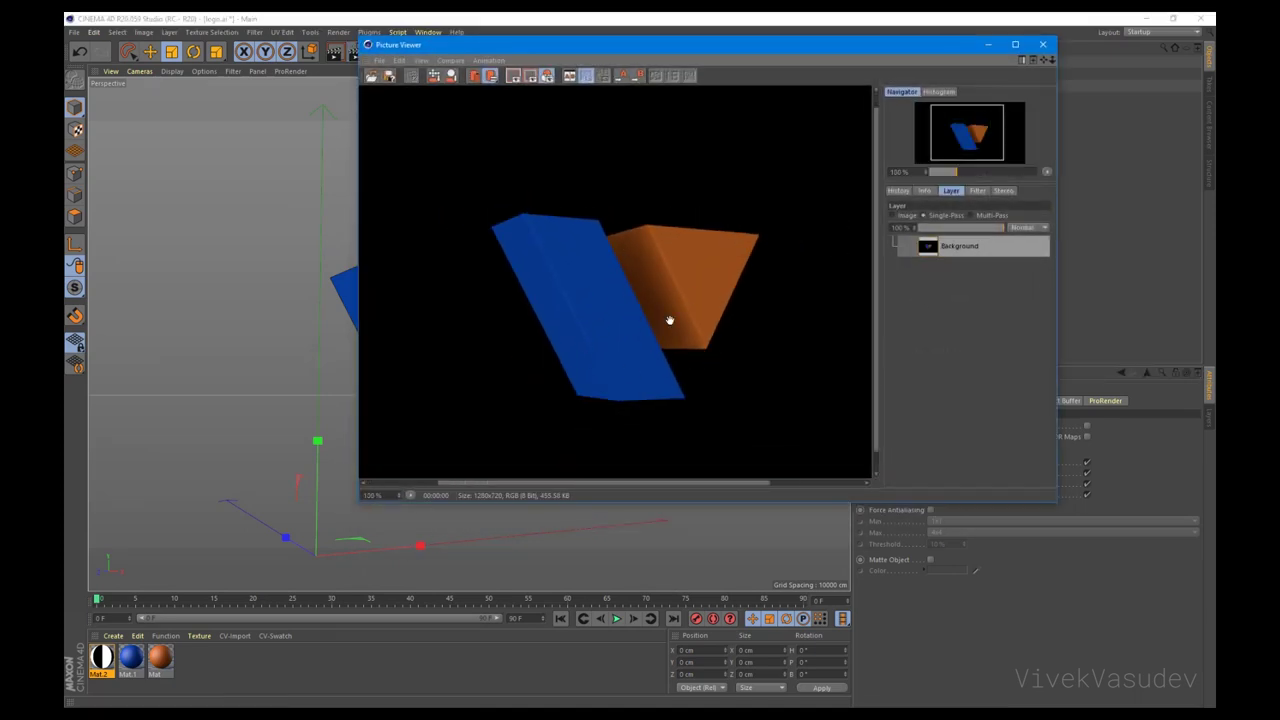
{"action": "scroll", "coordinate": [651, 269], "scroll_direction": "down", "scroll_amount": 2}
{"action": "scroll", "coordinate": [651, 269], "scroll_direction": "down", "scroll_amount": 2}
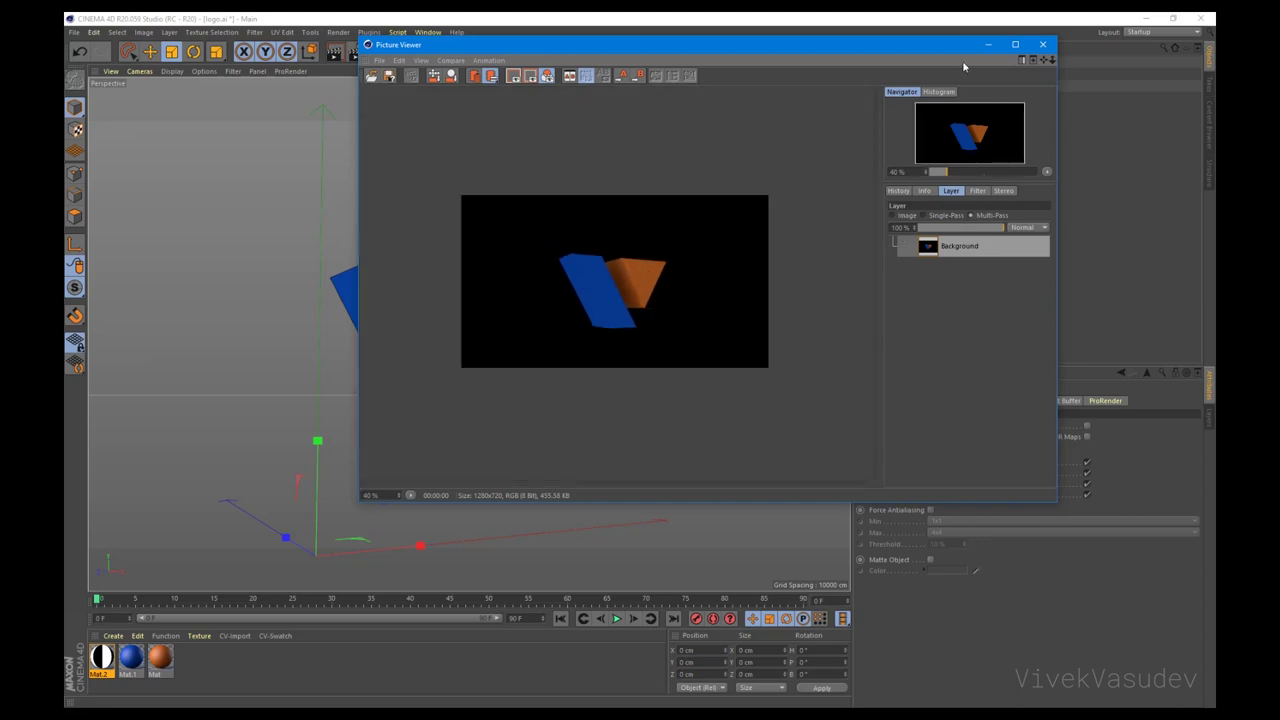
{"action": "left_click", "coordinate": [1042, 44]}
Step: Turn on Alpha Channel in the render settings' Save options
{"action": "left_click", "coordinate": [380, 51]}
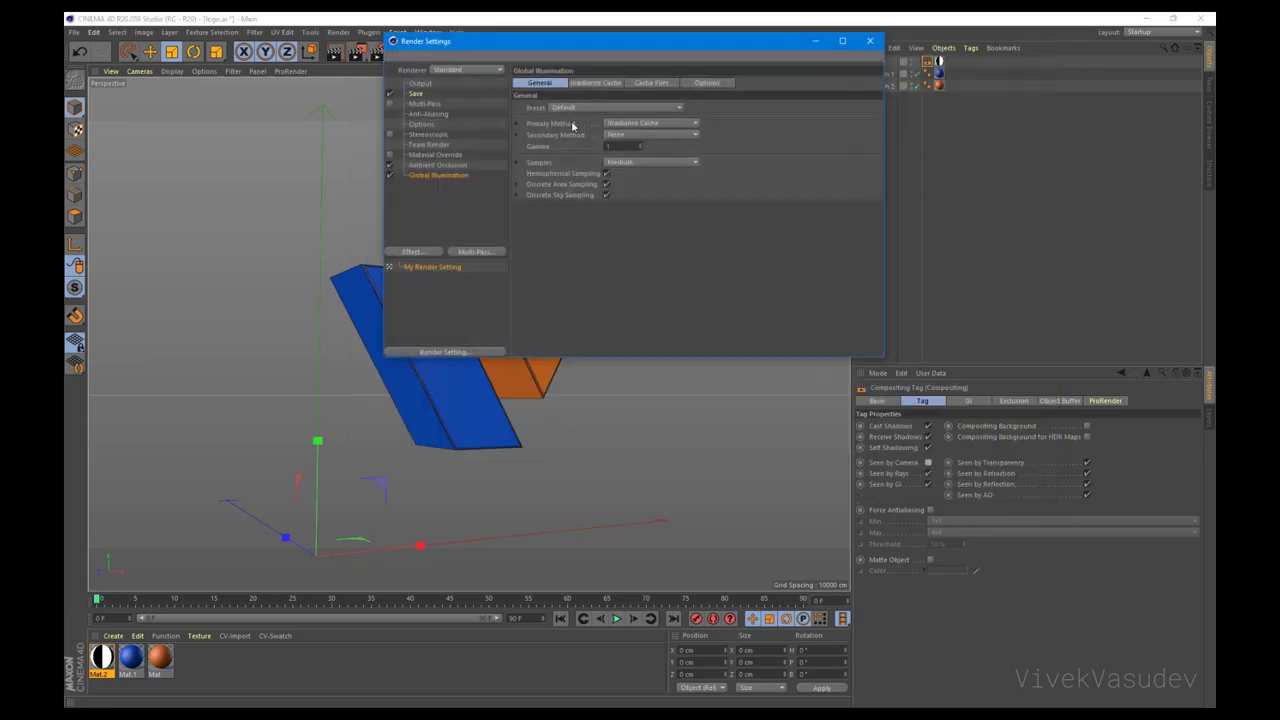
{"action": "left_click", "coordinate": [430, 103]}
{"action": "left_click", "coordinate": [420, 83]}
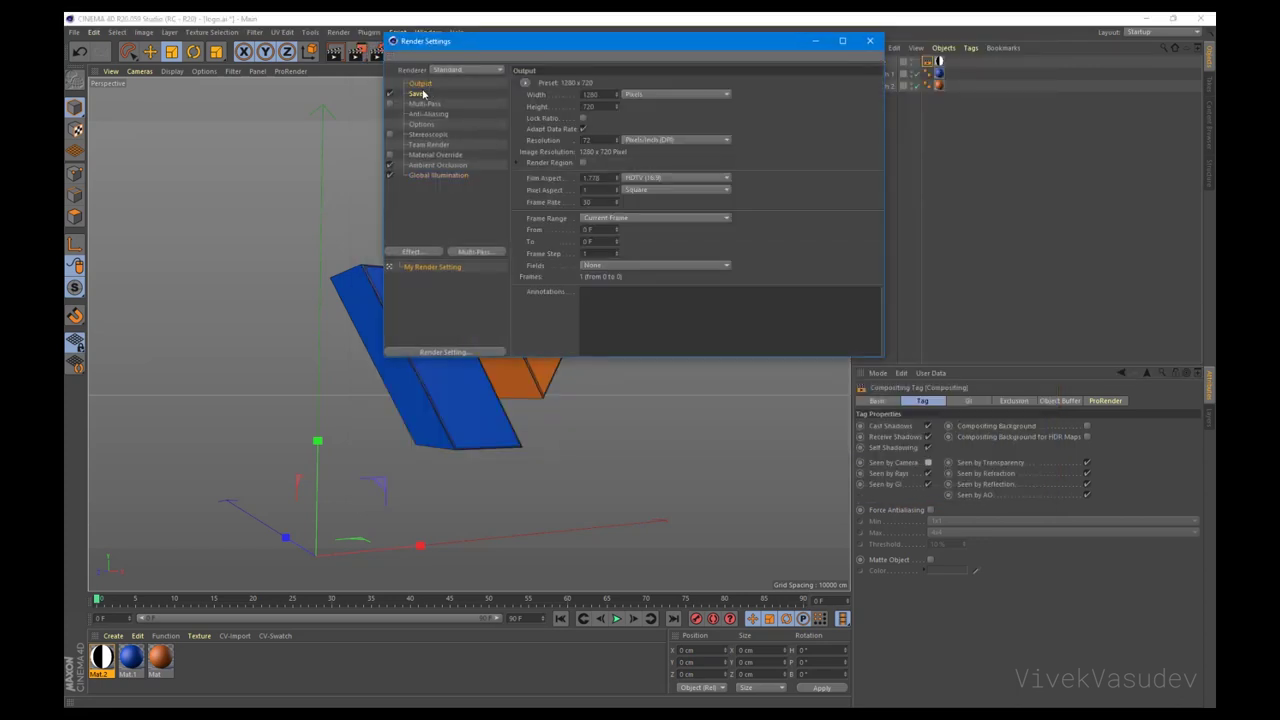
{"action": "left_click", "coordinate": [416, 93]}
{"action": "left_click", "coordinate": [601, 163]}
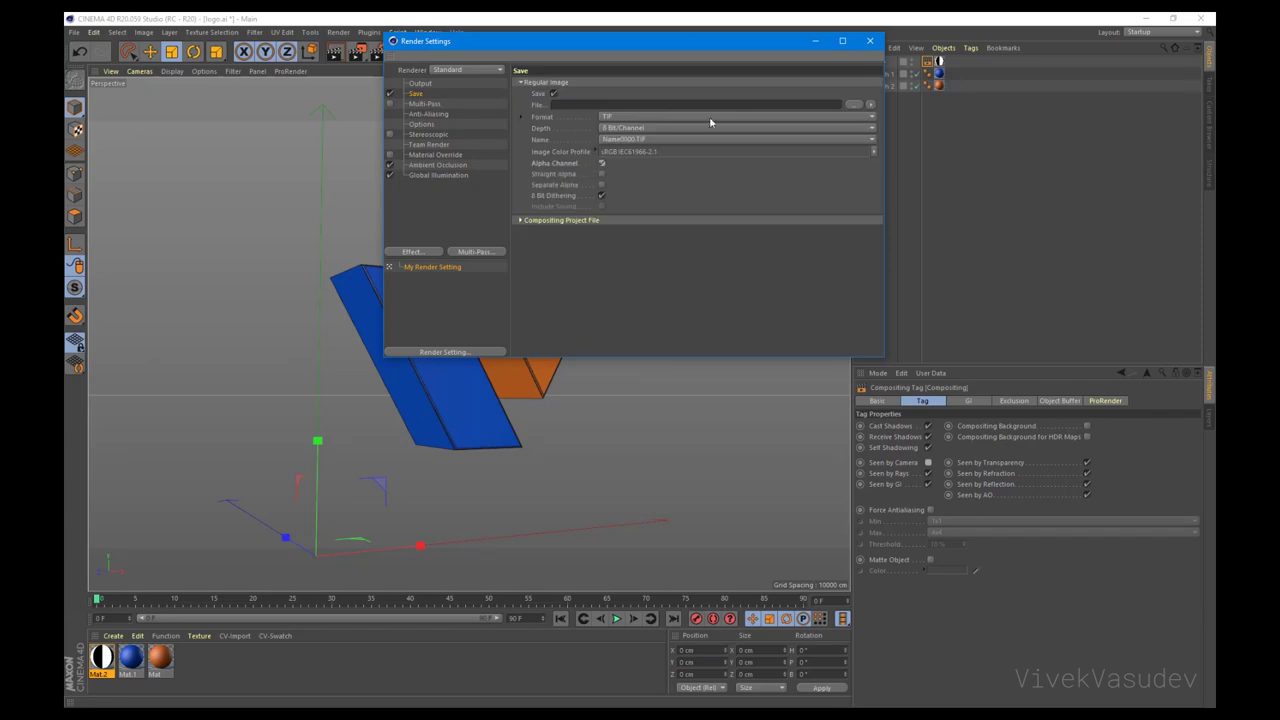
Step: Set the render output to Pictures\2\vlogo in PSD format
{"action": "left_click", "coordinate": [852, 104]}
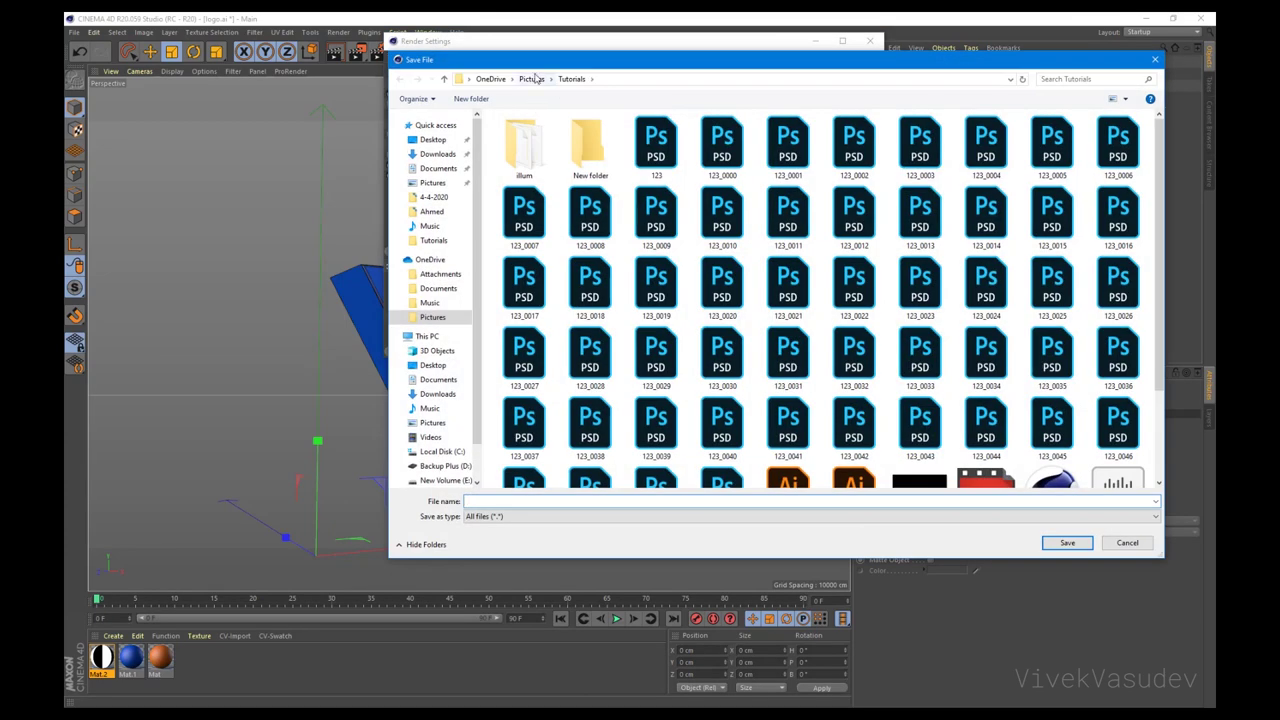
{"action": "left_click", "coordinate": [537, 78]}
{"action": "double_click", "coordinate": [523, 143]}
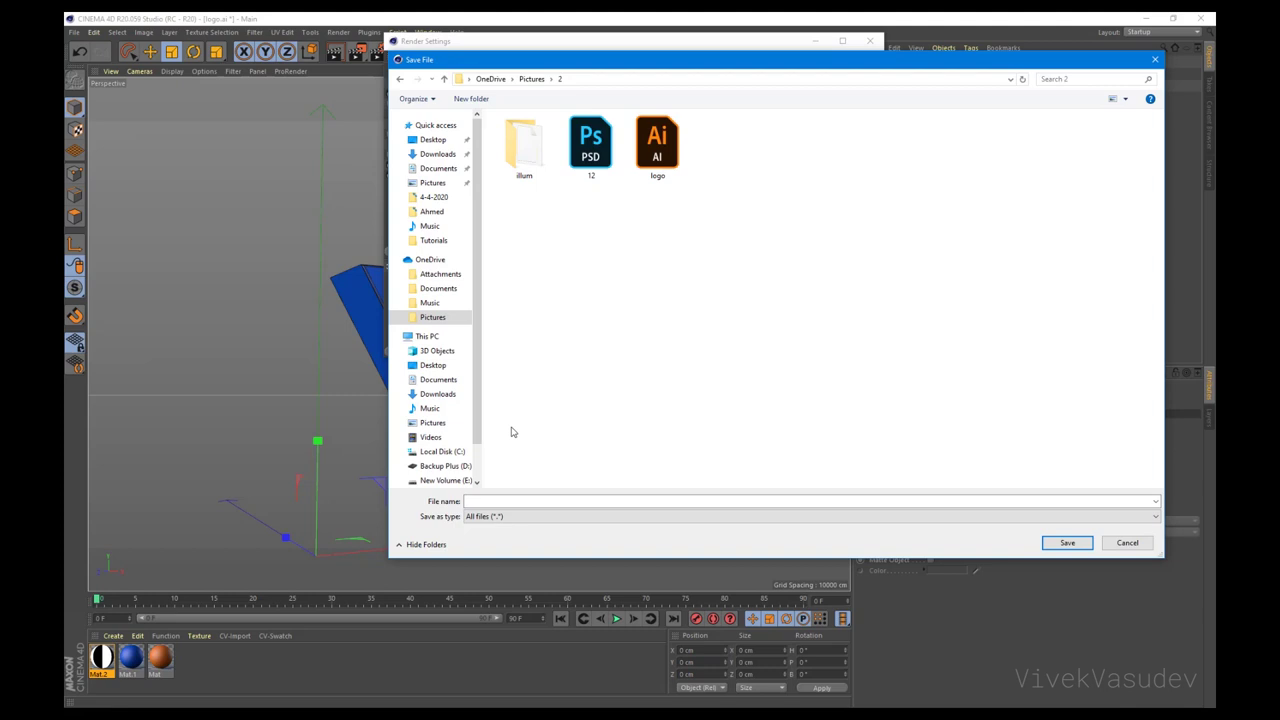
{"action": "left_click", "coordinate": [518, 501]}
{"action": "type", "text": "vlogo"}
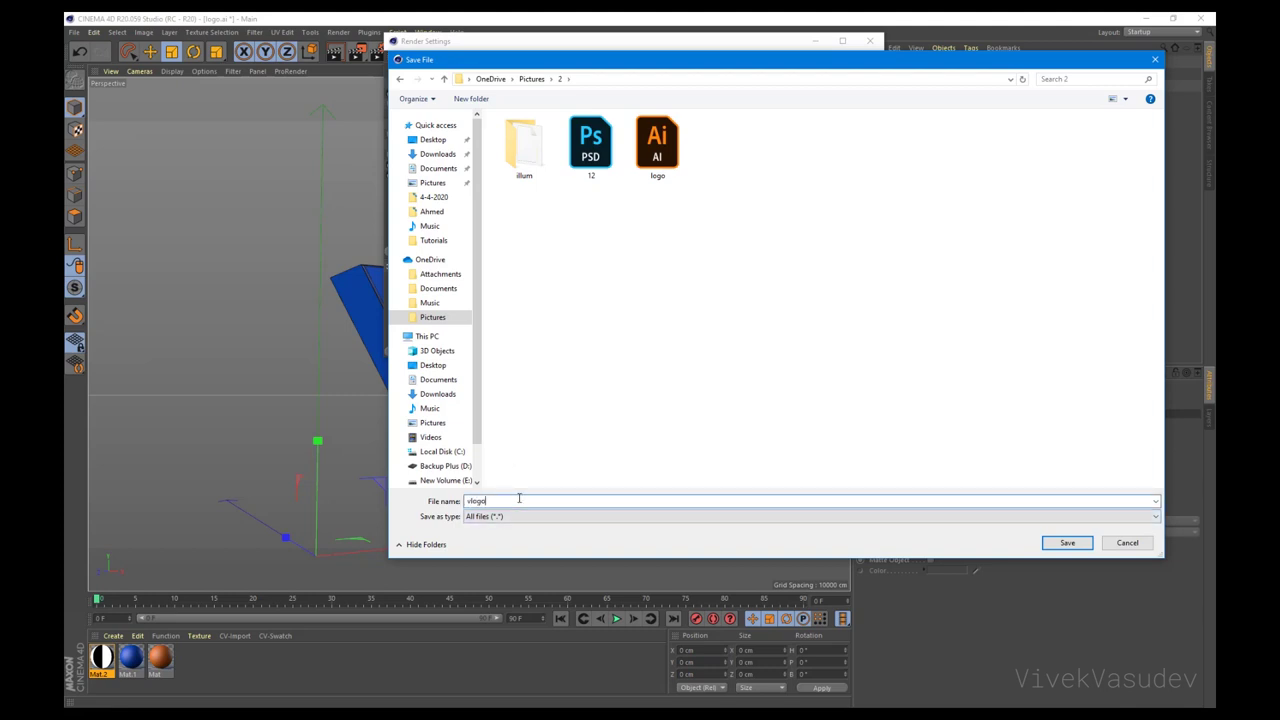
{"action": "key", "text": "Return"}
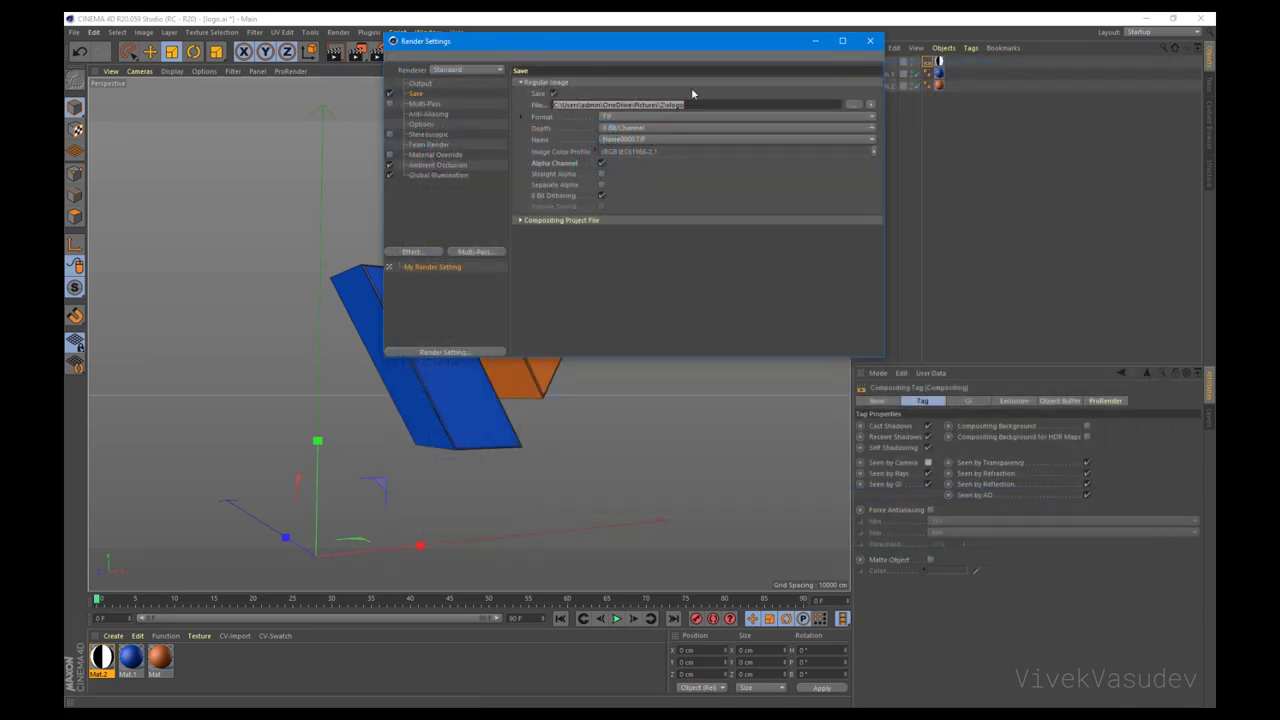
{"action": "left_click", "coordinate": [650, 117]}
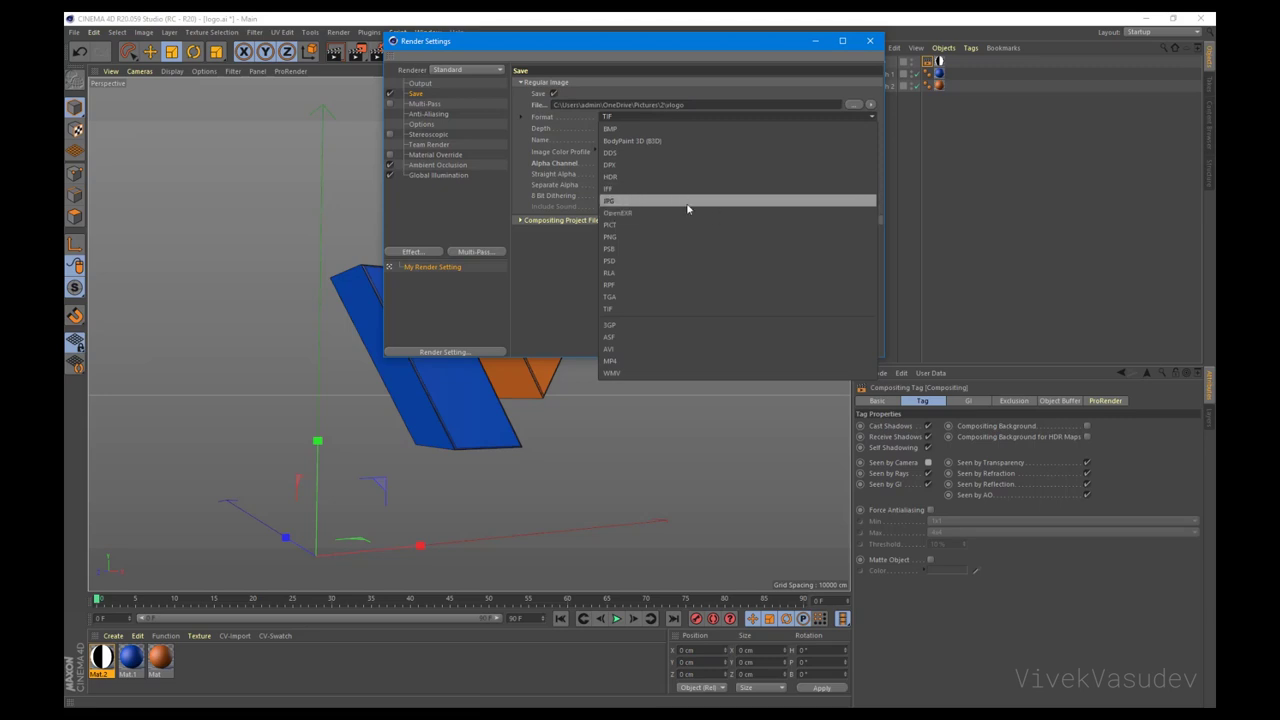
{"action": "left_click", "coordinate": [682, 261]}
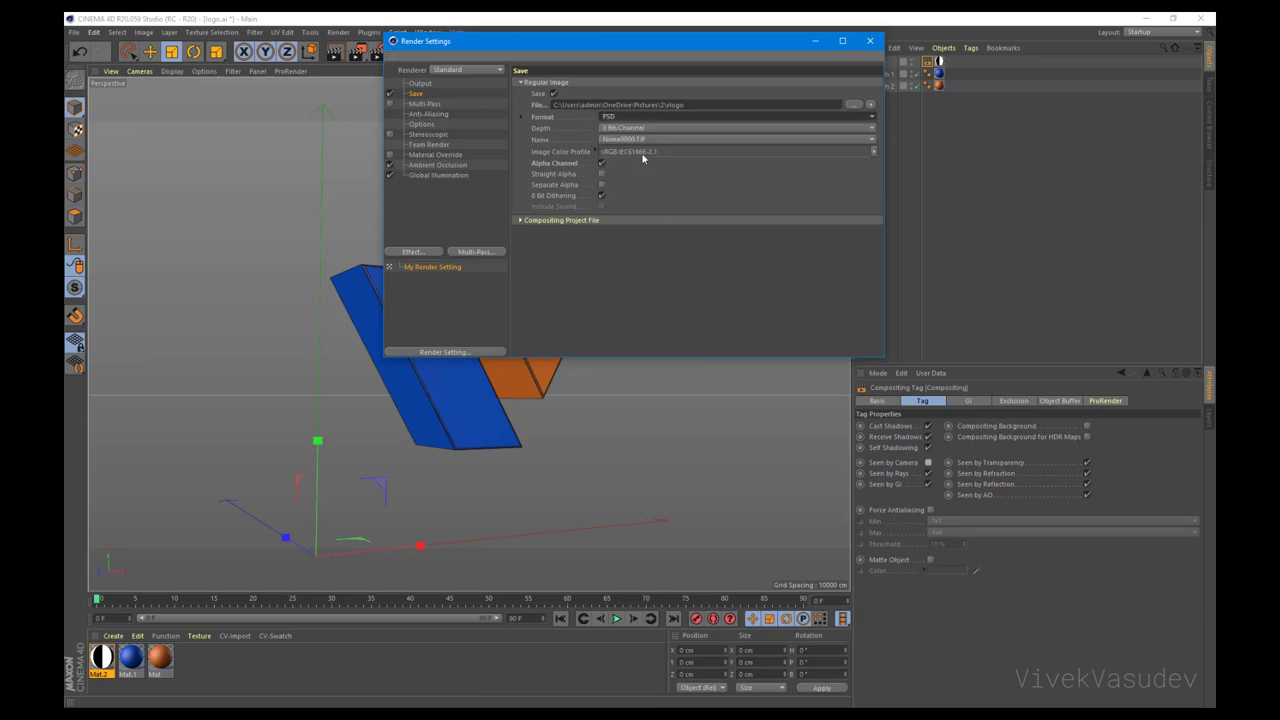
{"action": "left_click", "coordinate": [871, 42]}
Step: Render with Shift+R and inspect the background layer and alpha mask
{"action": "key", "text": "shift+r"}
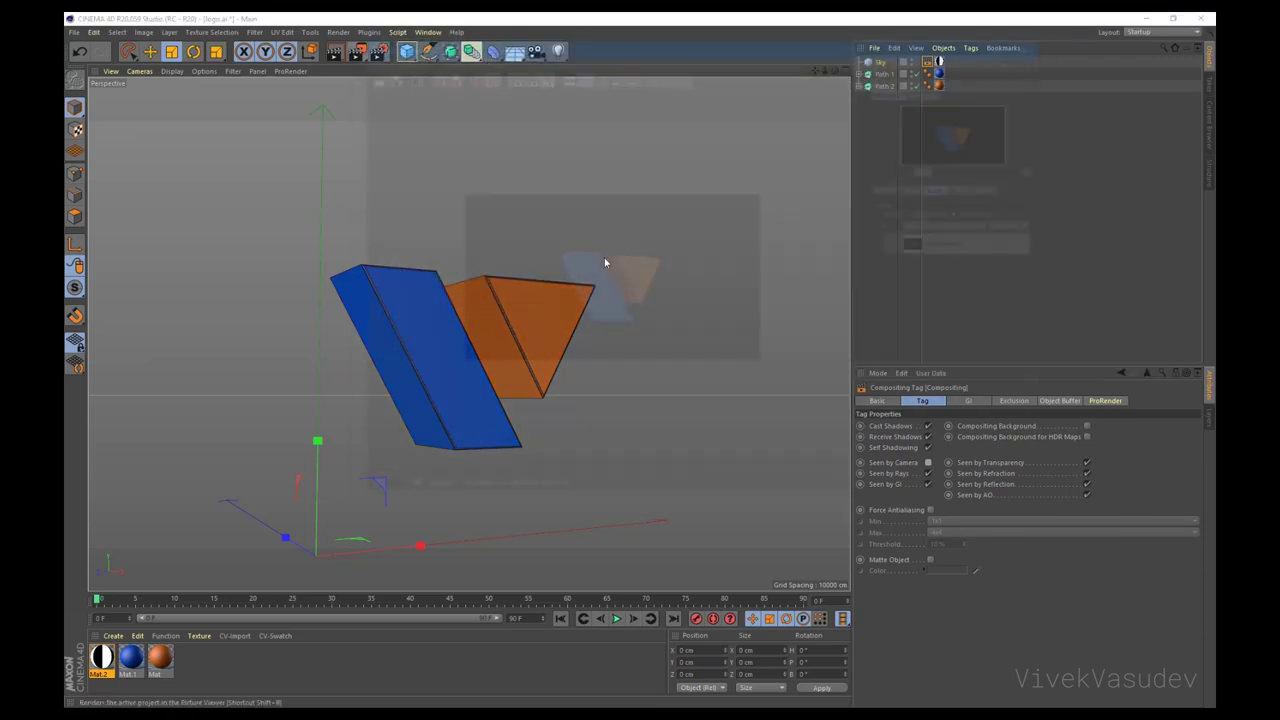
{"action": "left_click", "coordinate": [920, 238]}
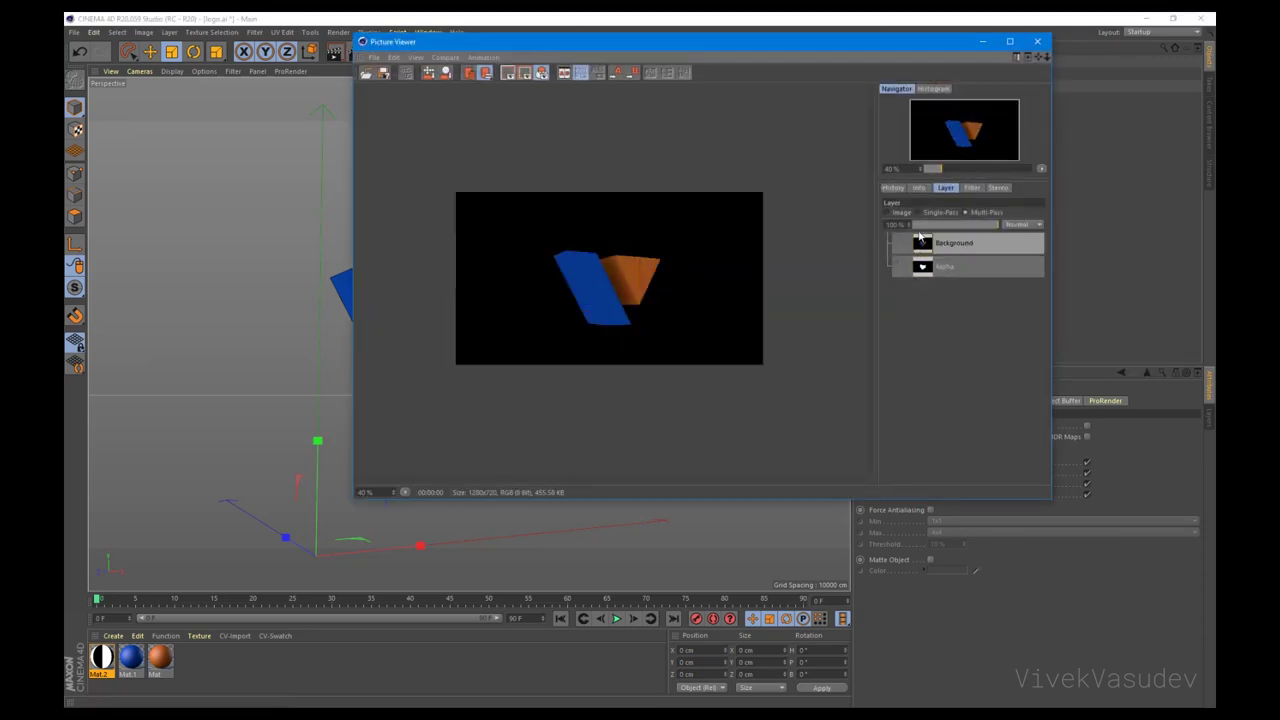
{"action": "left_click", "coordinate": [979, 272]}
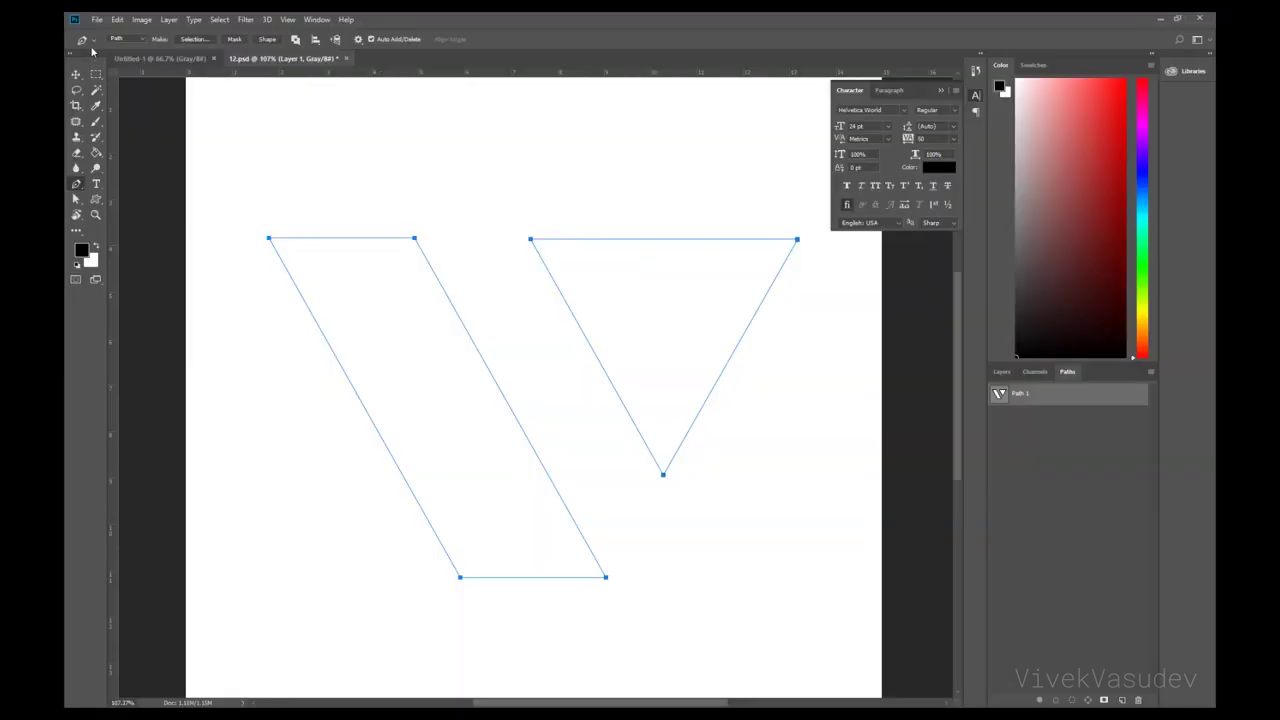
Step: Open the vlogo render file in Photoshop
{"action": "left_click", "coordinate": [97, 19]}
{"action": "left_click", "coordinate": [120, 46]}
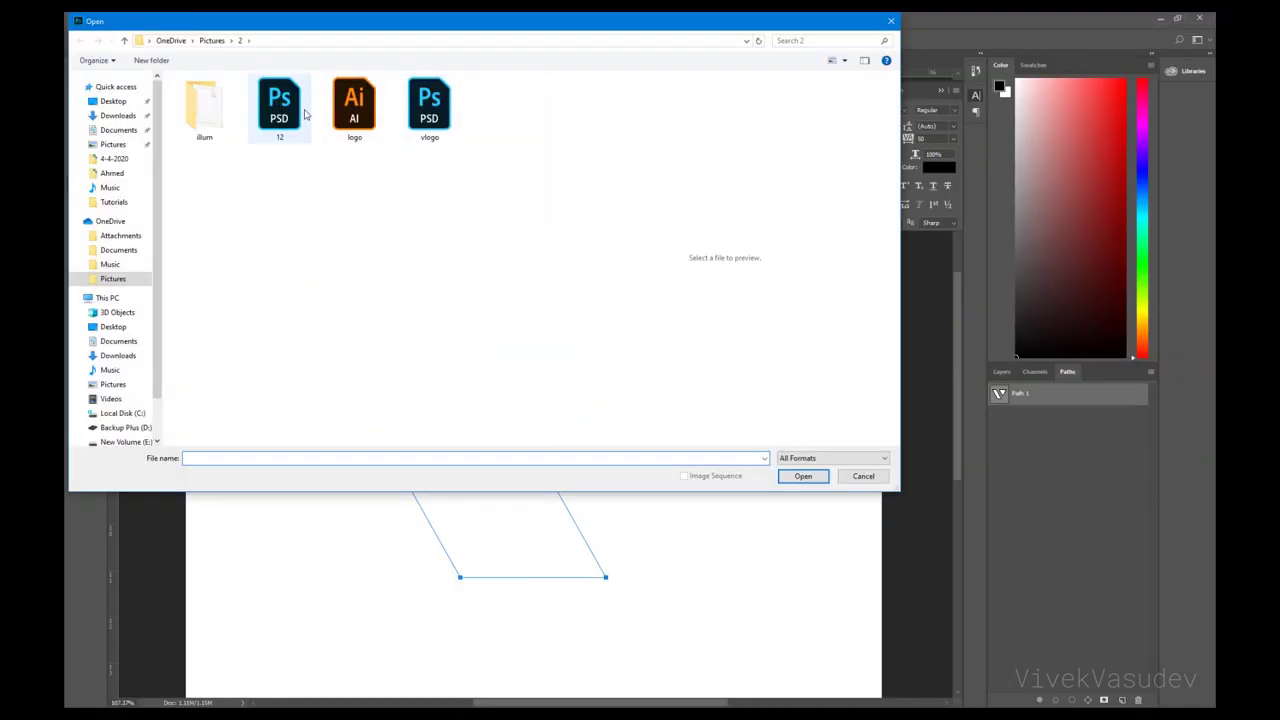
{"action": "left_click", "coordinate": [429, 105]}
{"action": "left_click", "coordinate": [803, 476]}
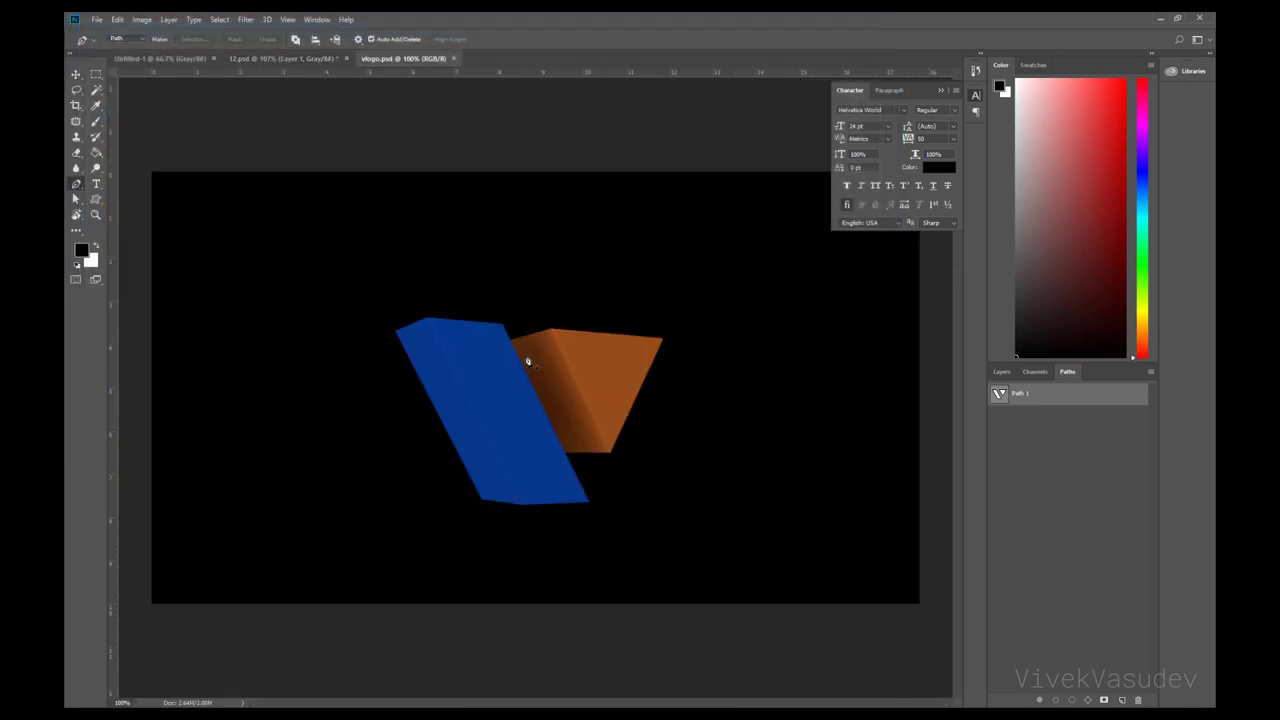
Step: Load the logo's alpha channel as a selection and add it as a layer mask
{"action": "left_click", "coordinate": [1036, 371]}
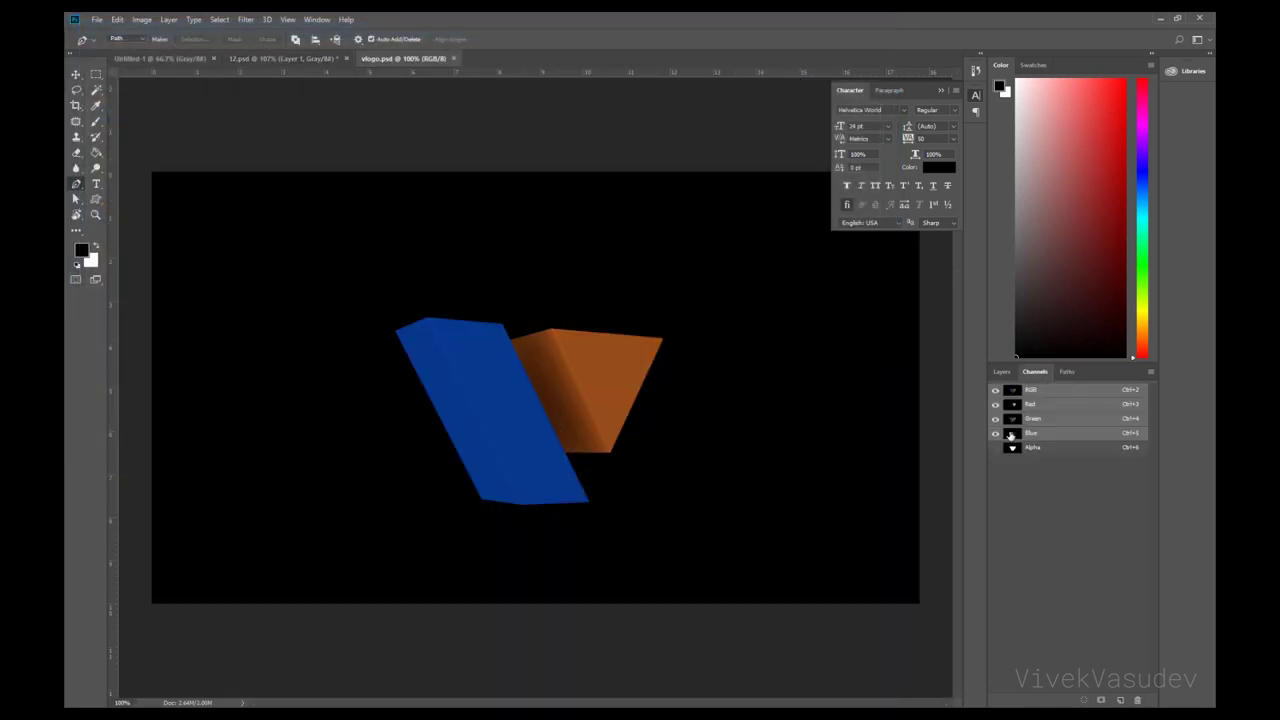
{"action": "left_click", "coordinate": [1020, 450], "text": "ctrl"}
{"action": "left_click", "coordinate": [1001, 371]}
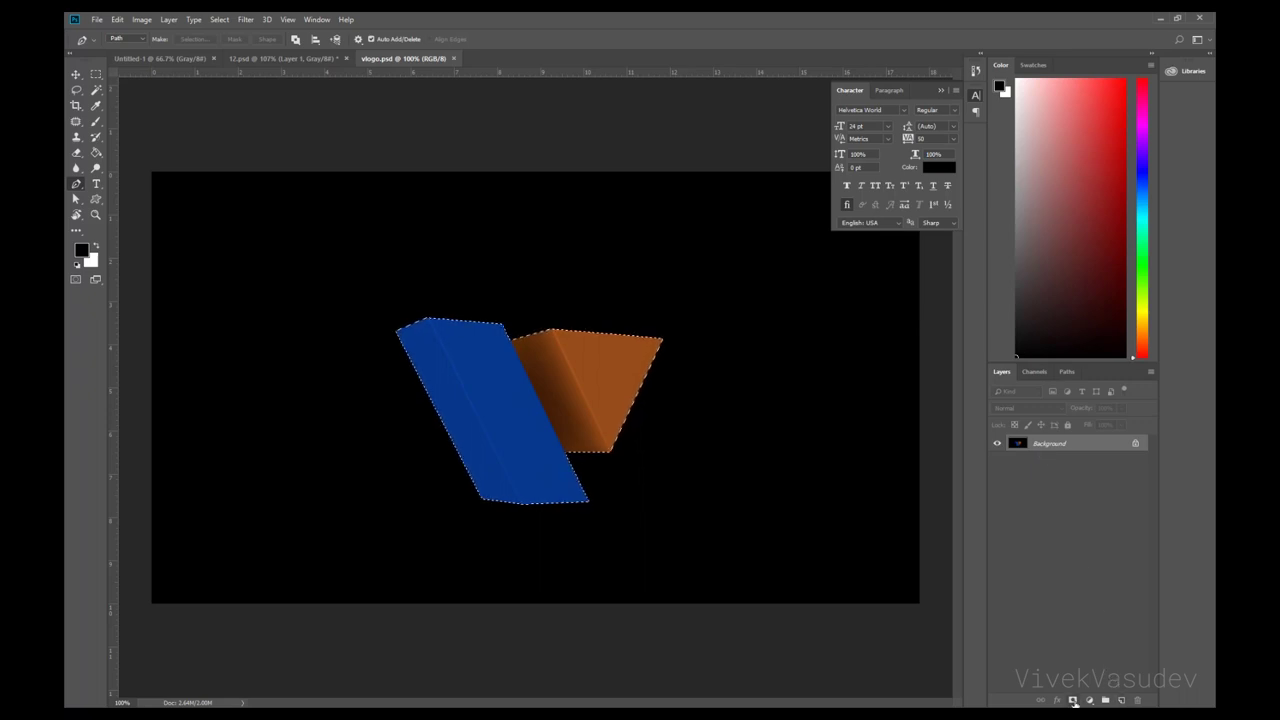
{"action": "left_click", "coordinate": [1073, 702]}
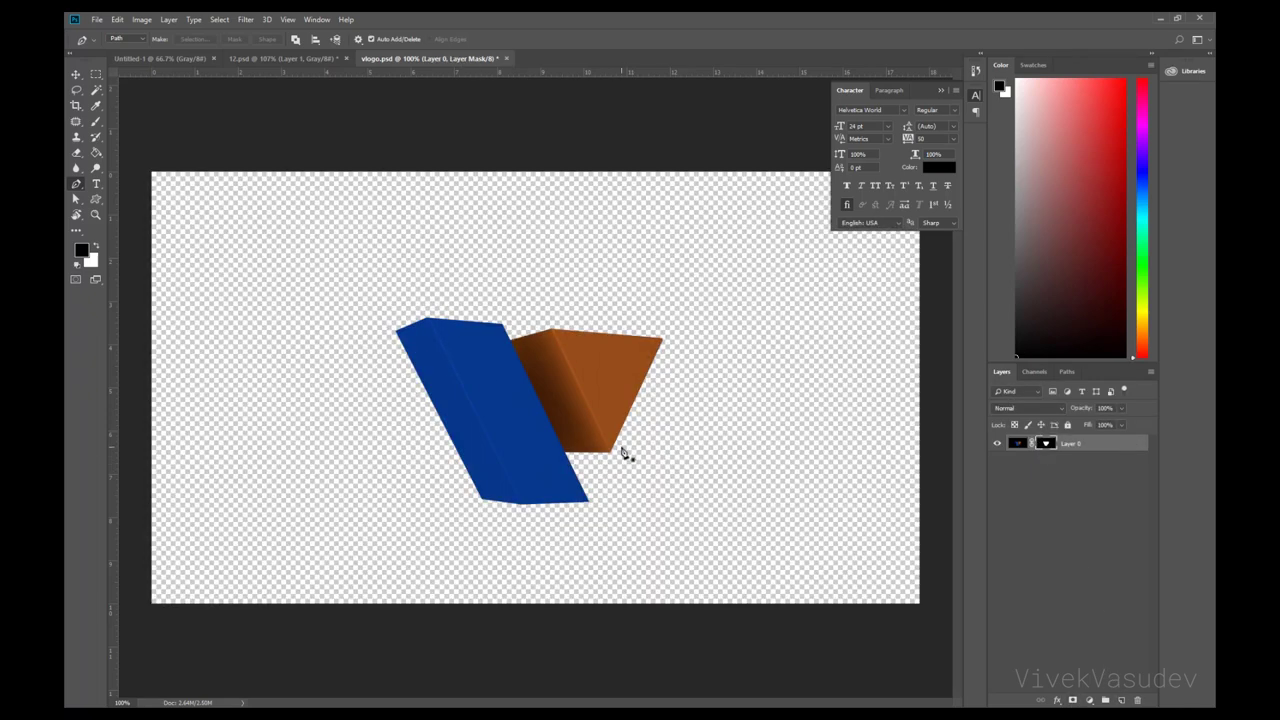
{"action": "key", "text": "v"}
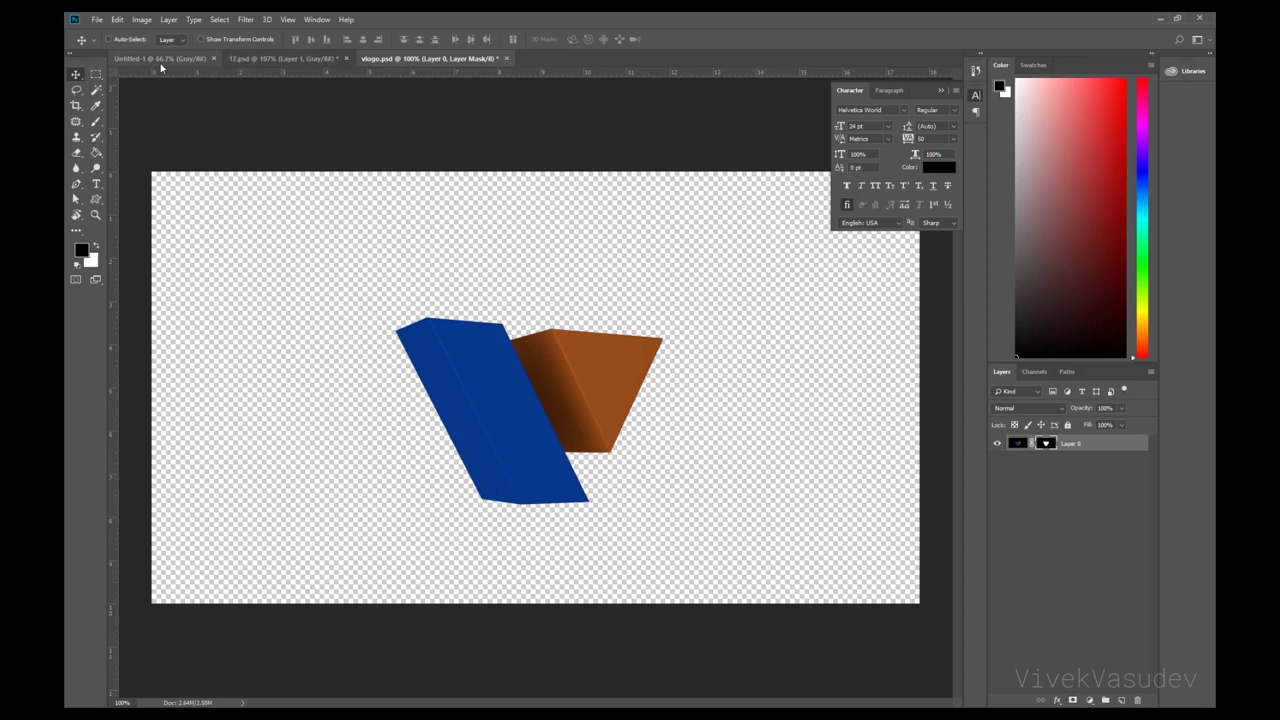
Step: Add a new layer below the logo filled with a muted grey, then return to Cinema 4D
{"action": "left_click", "coordinate": [1121, 700]}
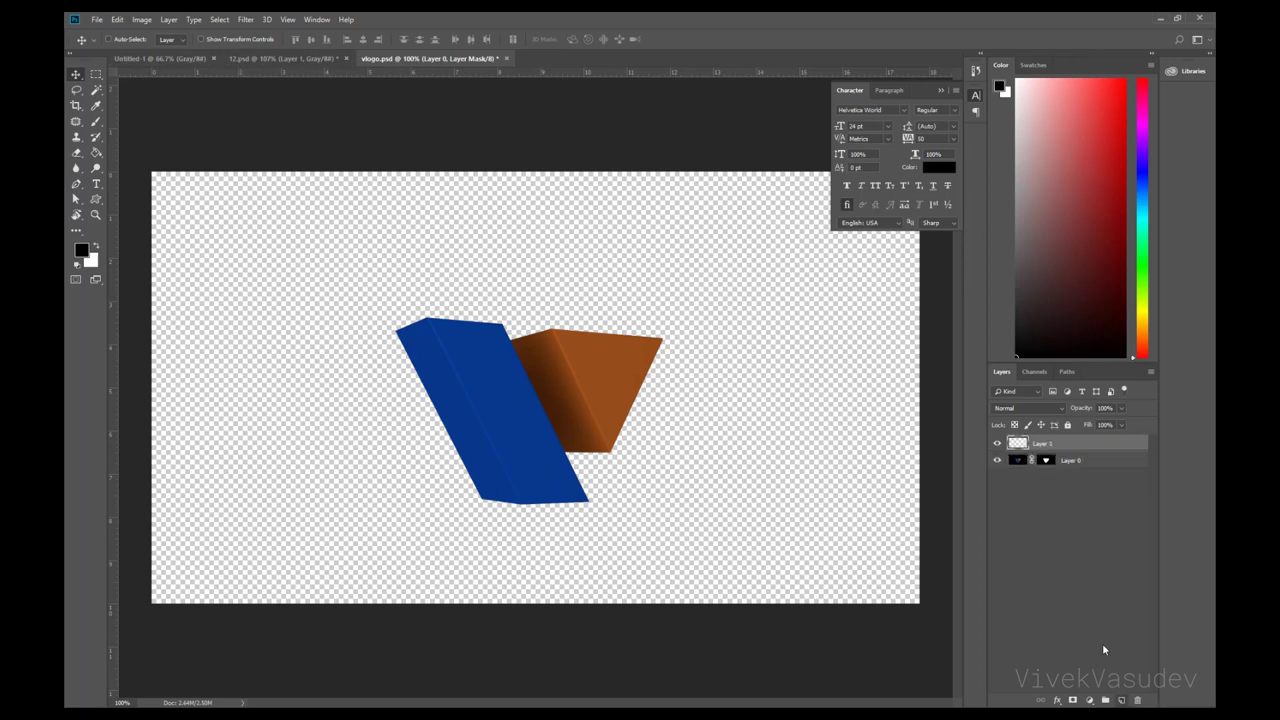
{"action": "left_click_drag", "start_coordinate": [1060, 443], "coordinate": [1030, 474]}
{"action": "left_click", "coordinate": [1097, 127]}
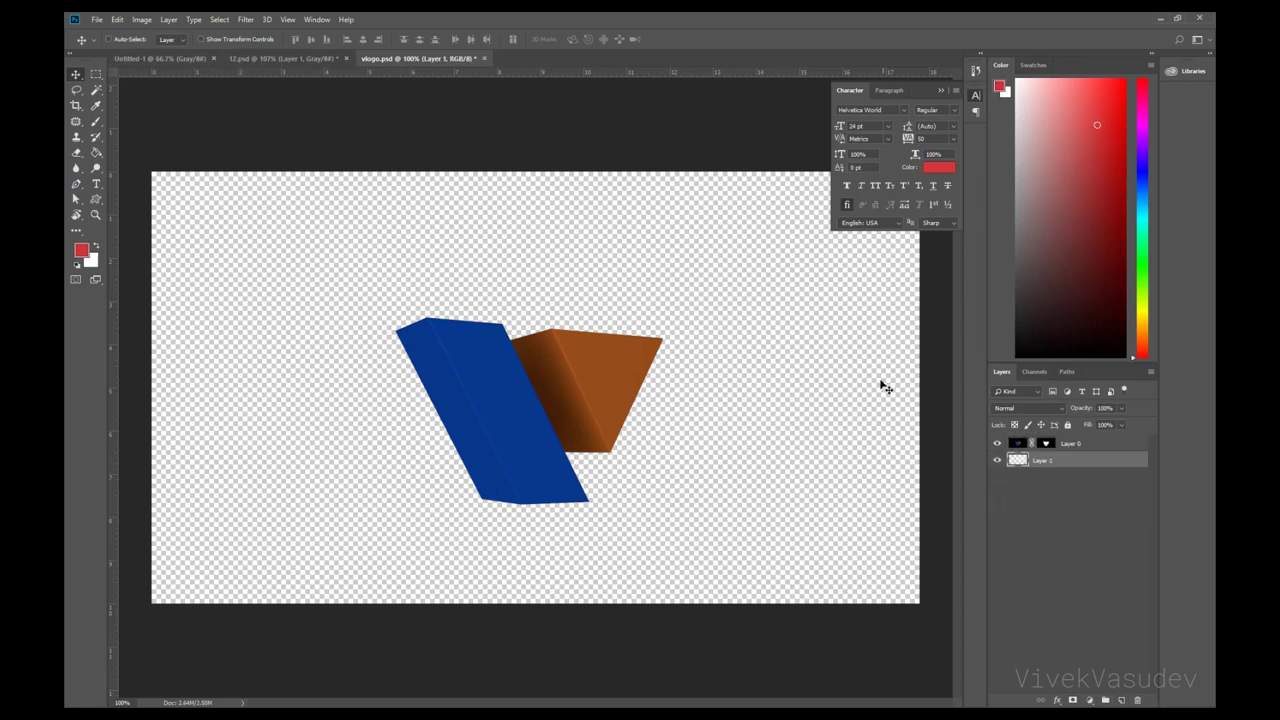
{"action": "key", "text": "alt+BackSpace"}
{"action": "key", "text": "ctrl+minus"}
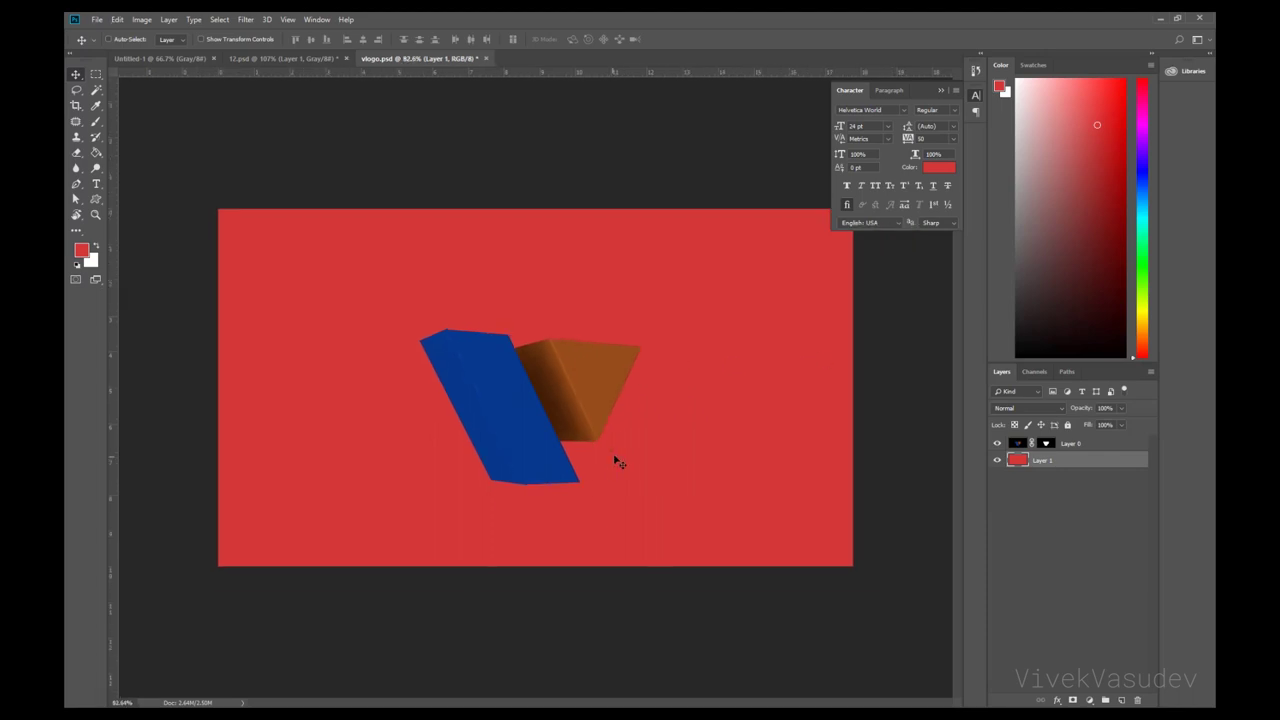
{"action": "left_click", "coordinate": [1052, 188]}
{"action": "key", "text": "alt+BackSpace"}
{"action": "key", "text": "alt+Tab"}
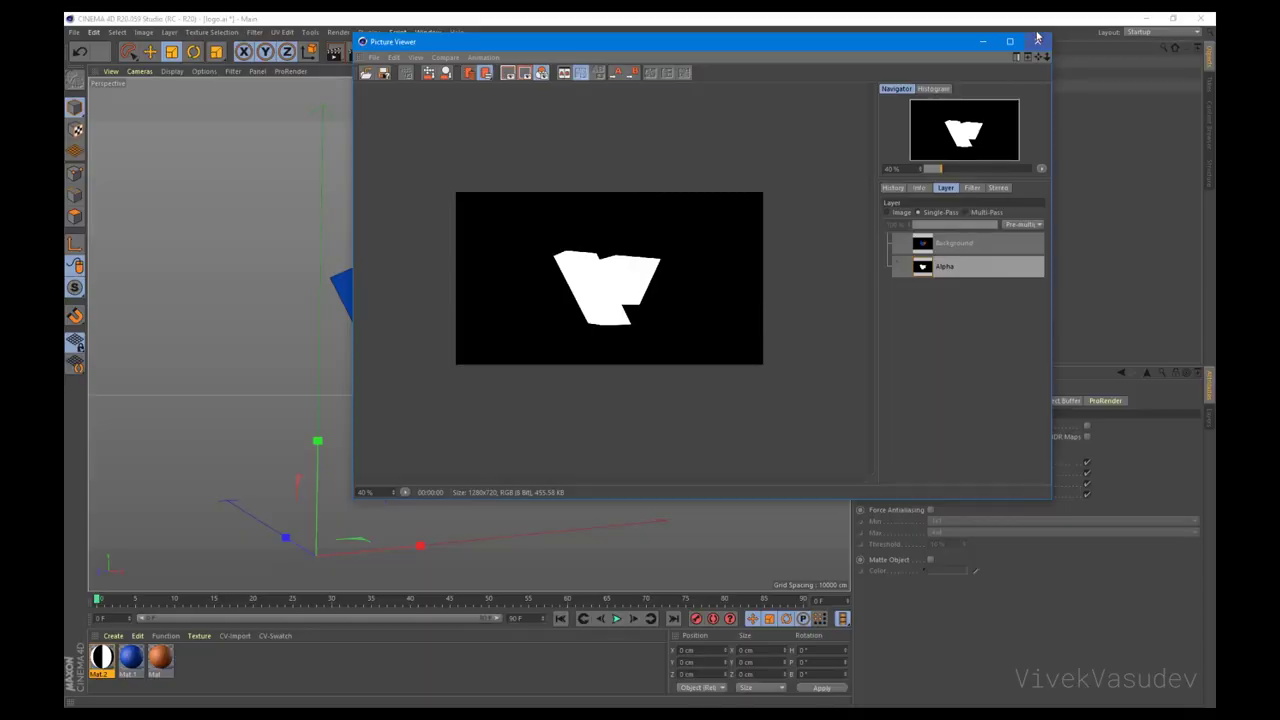
Step: Select the blue Path 1 piece and move the timeline to frame 51
{"action": "left_click", "coordinate": [1037, 40]}
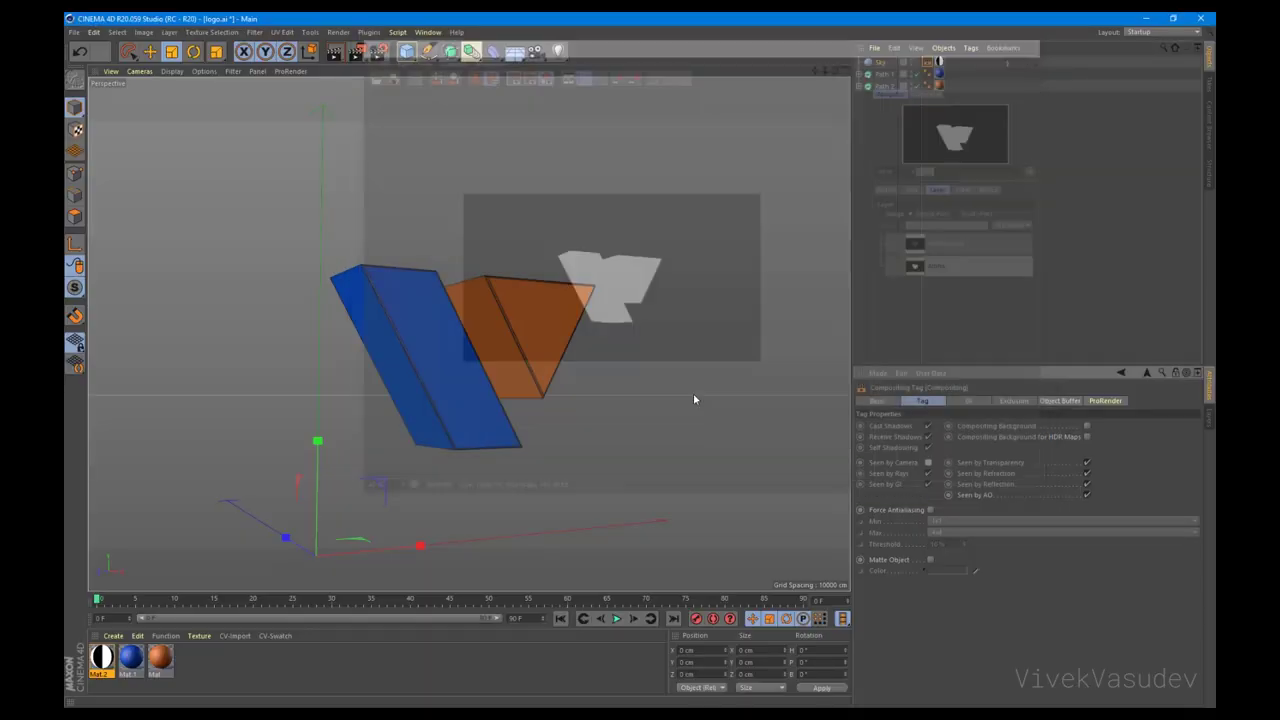
{"action": "mouse_move", "coordinate": [566, 385]}
{"action": "left_mouse_down", "text": "alt"}
{"action": "mouse_move", "coordinate": [537, 400]}
{"action": "mouse_move", "coordinate": [557, 378]}
{"action": "mouse_move", "coordinate": [574, 407]}
{"action": "mouse_move", "coordinate": [537, 386]}
{"action": "mouse_move", "coordinate": [551, 374]}
{"action": "mouse_move", "coordinate": [516, 331]}
{"action": "mouse_move", "coordinate": [478, 348]}
{"action": "left_mouse_up", "text": "alt"}
{"action": "left_click", "coordinate": [505, 373]}
{"action": "left_click", "coordinate": [879, 62]}
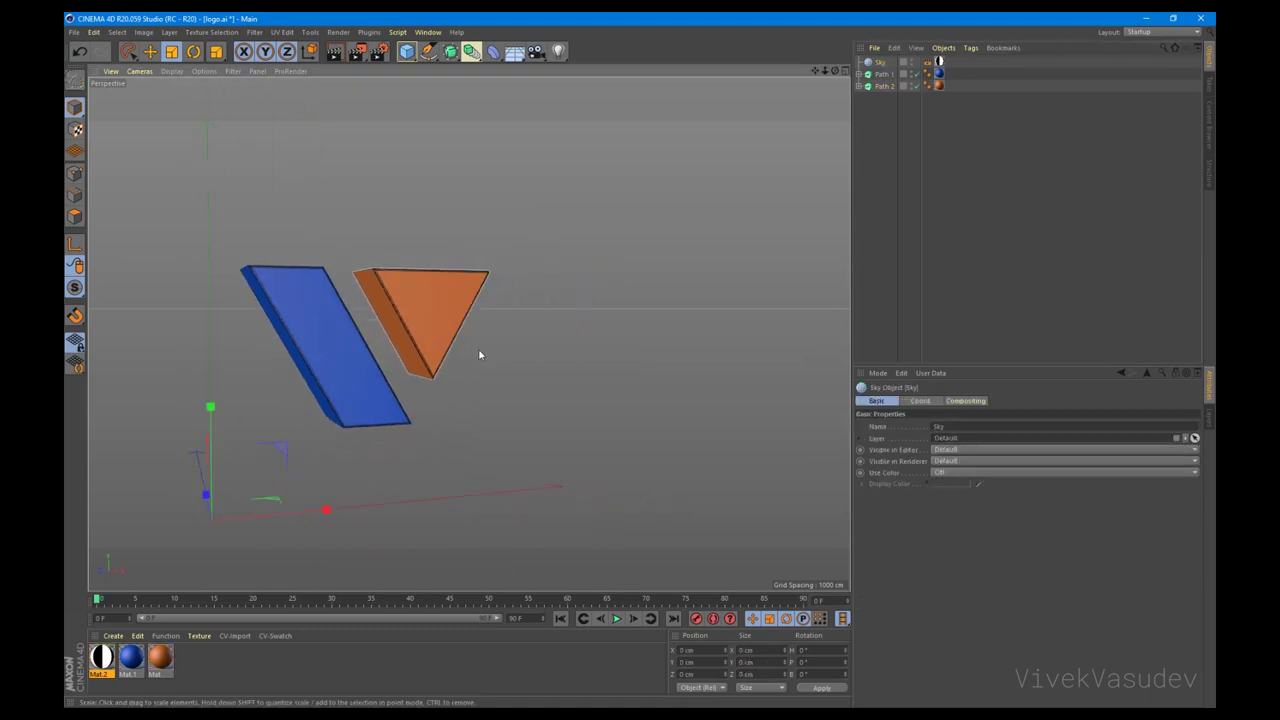
{"action": "left_click", "coordinate": [880, 75]}
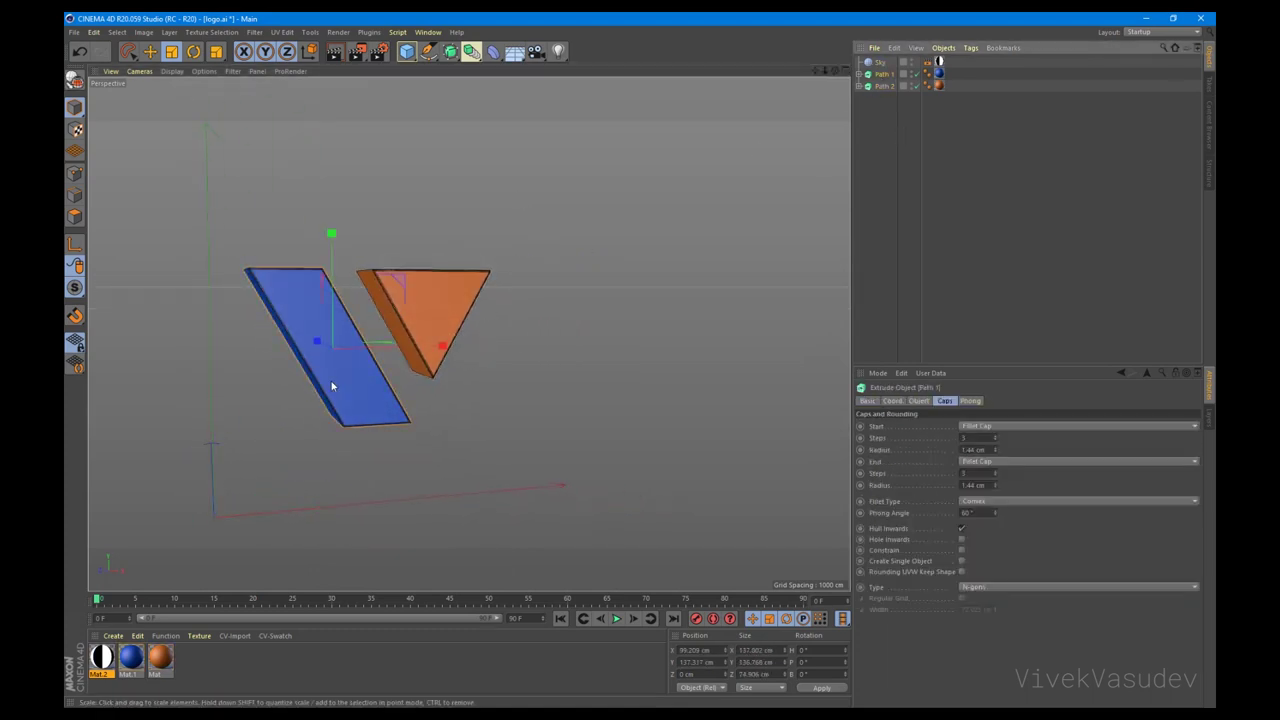
{"action": "left_click", "coordinate": [279, 601]}
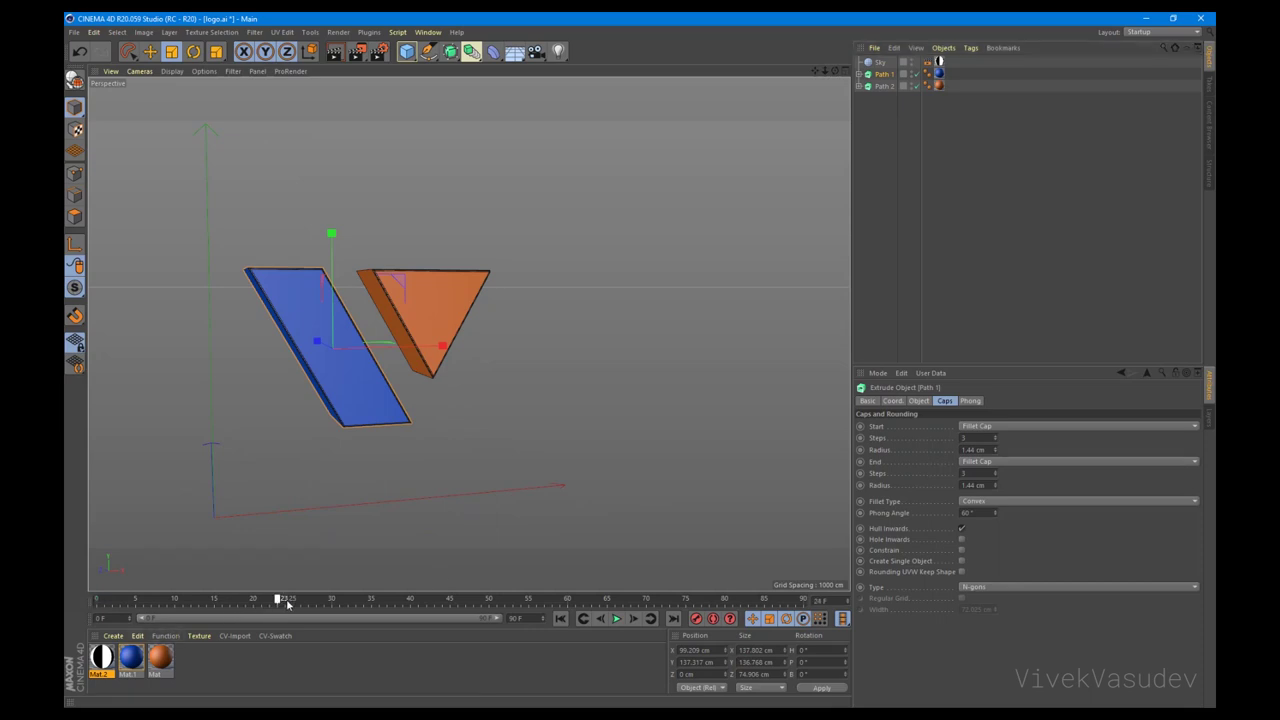
{"action": "left_click_drag", "start_coordinate": [461, 615], "coordinate": [495, 607]}
Step: Key Path 1 and Path 2 off-screen for the fly-in and play it back
{"action": "left_click", "coordinate": [884, 86]}
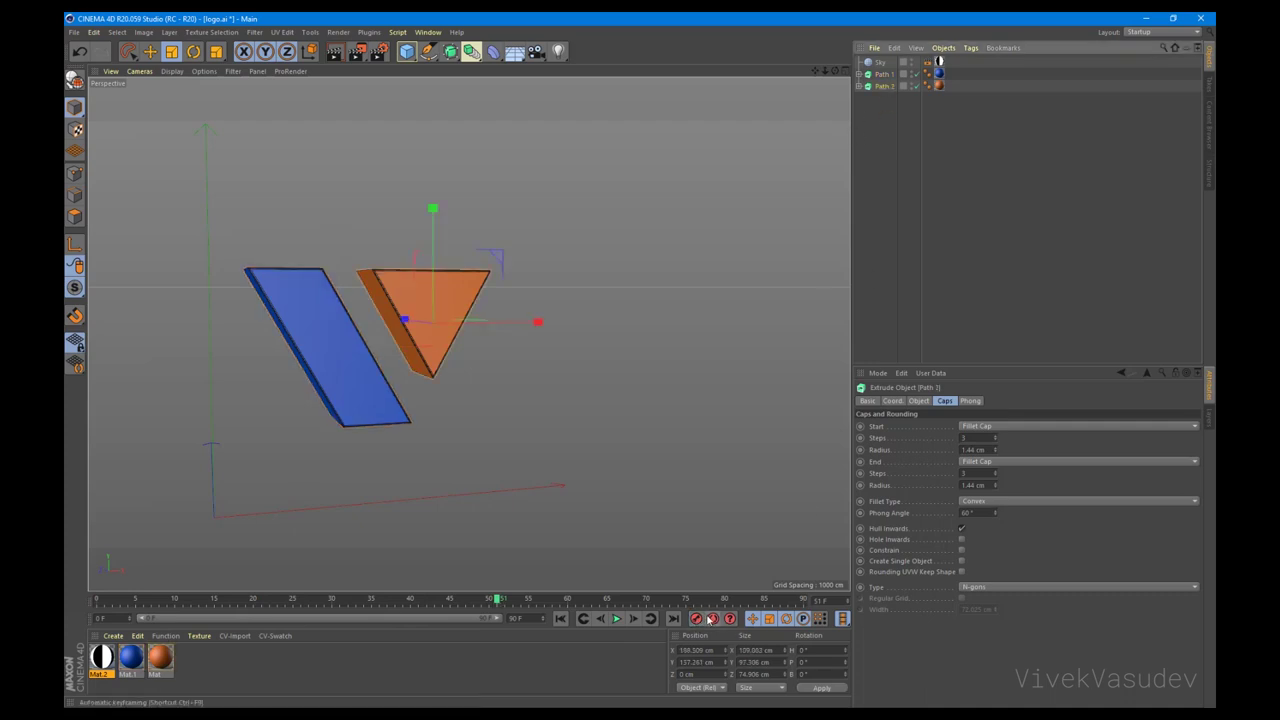
{"action": "left_click", "coordinate": [490, 601]}
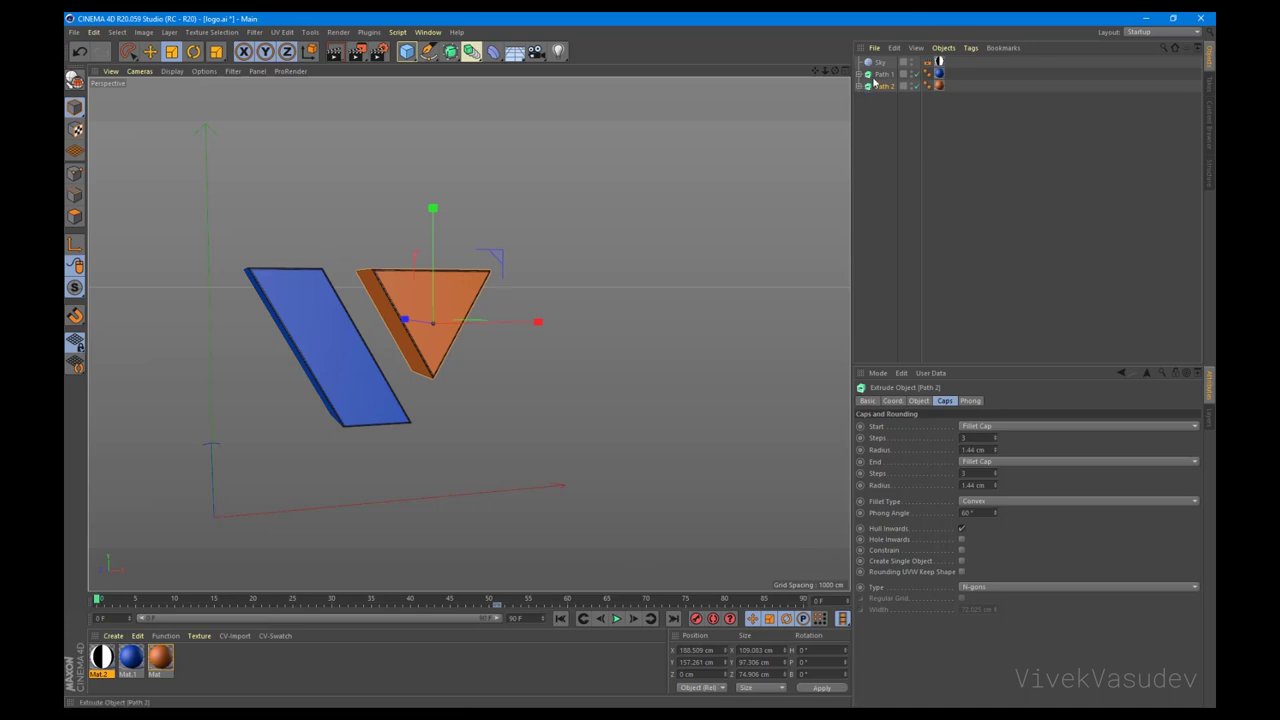
{"action": "left_click", "coordinate": [883, 74], "text": "ctrl"}
{"action": "mouse_move", "coordinate": [708, 232]}
{"action": "left_mouse_down", "text": "alt"}
{"action": "mouse_move", "coordinate": [530, 356]}
{"action": "mouse_move", "coordinate": [559, 372]}
{"action": "mouse_move", "coordinate": [434, 323]}
{"action": "mouse_move", "coordinate": [840, 427]}
{"action": "left_mouse_up", "text": "alt"}
{"action": "key", "text": "e"}
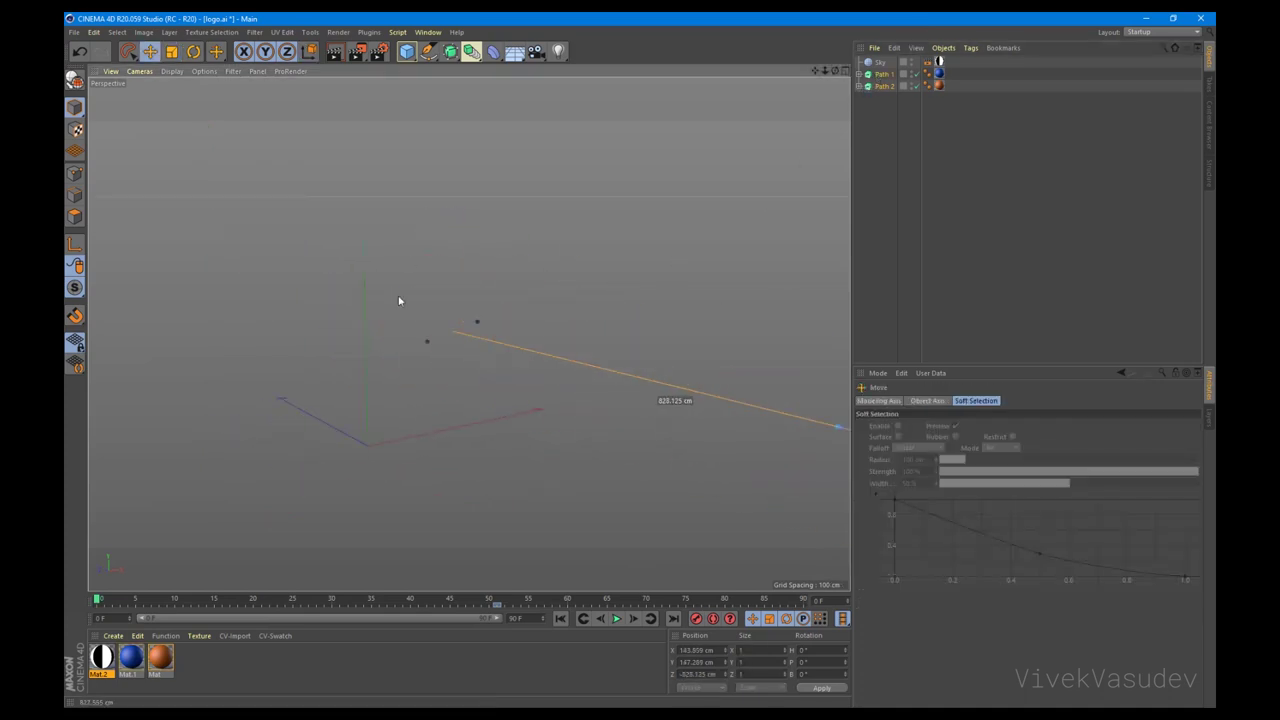
{"action": "key", "text": "ctrl+z"}
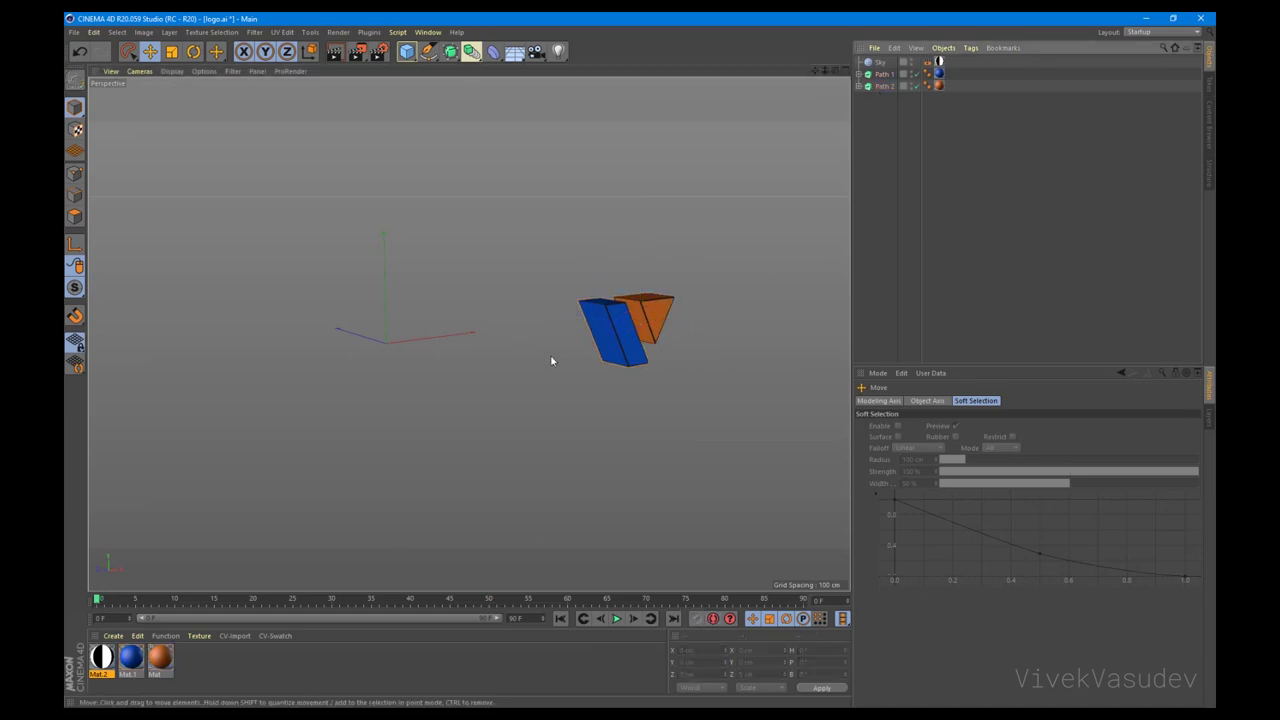
{"action": "left_click", "coordinate": [614, 334]}
{"action": "left_click", "coordinate": [97, 603]}
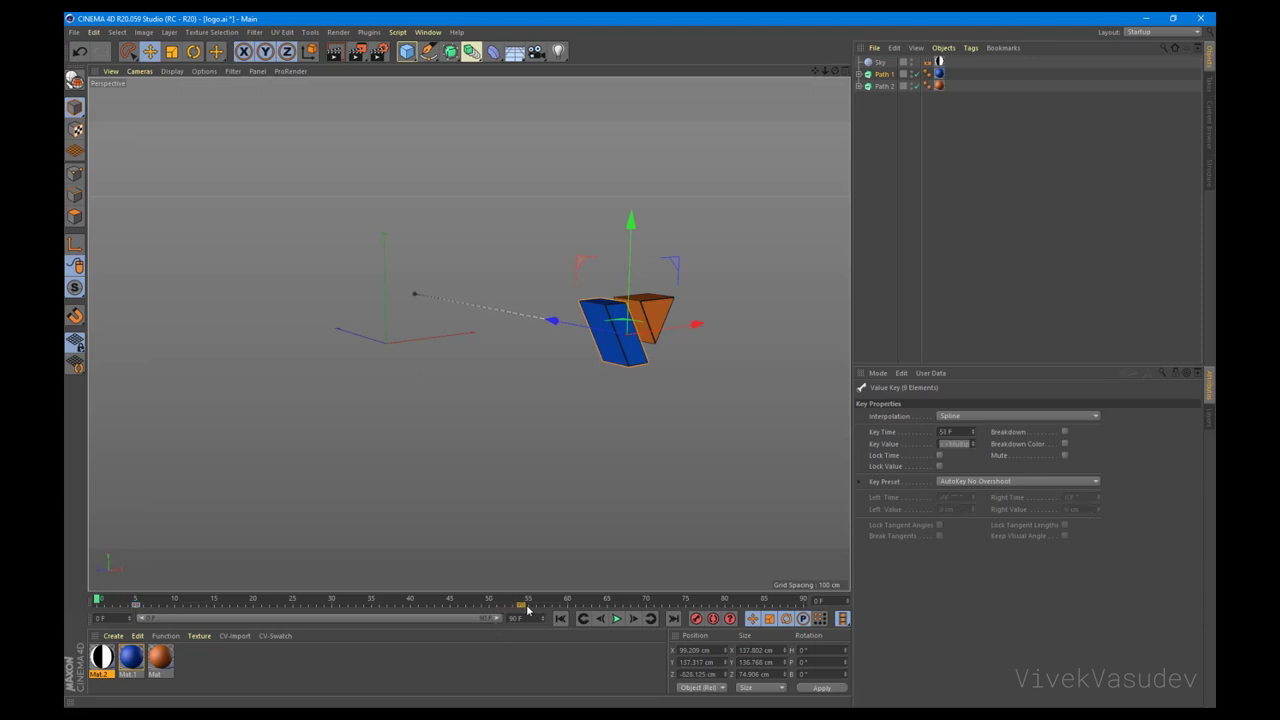
{"action": "key", "text": "F8"}
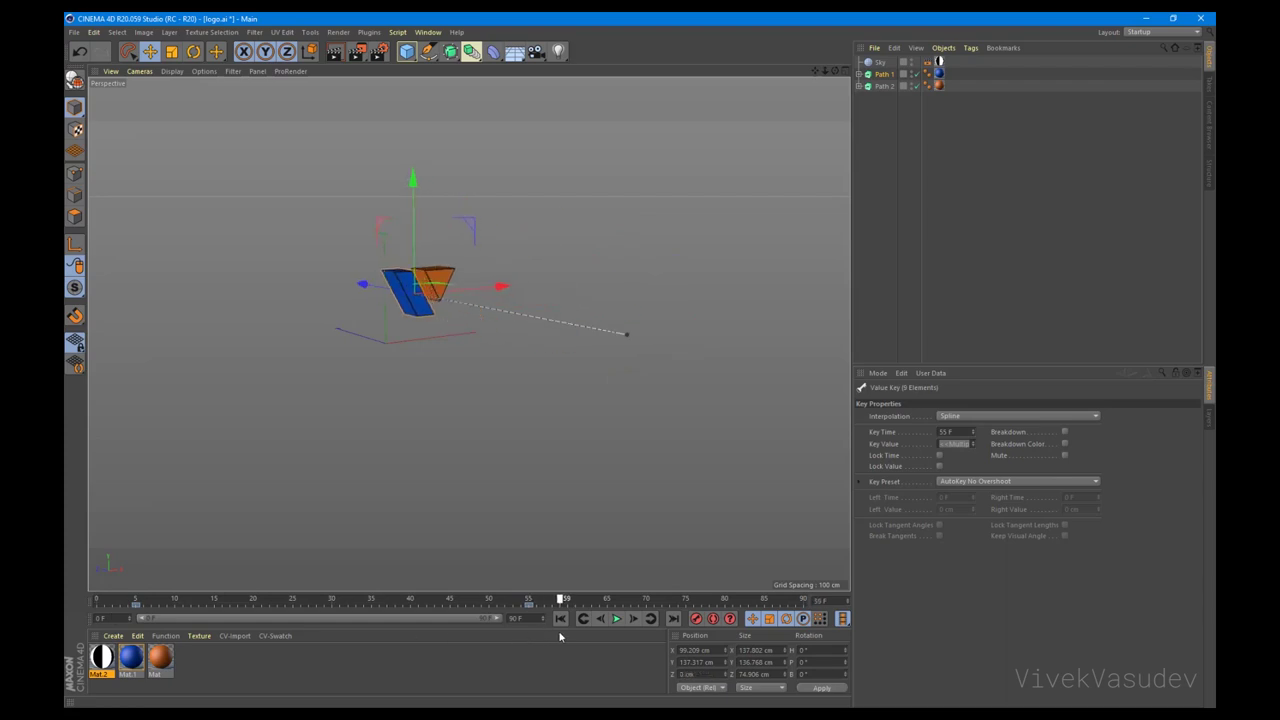
Step: Near the start of the animation, spin both logo pieces about 170°
{"action": "left_click_drag", "start_coordinate": [128, 600], "coordinate": [137, 617]}
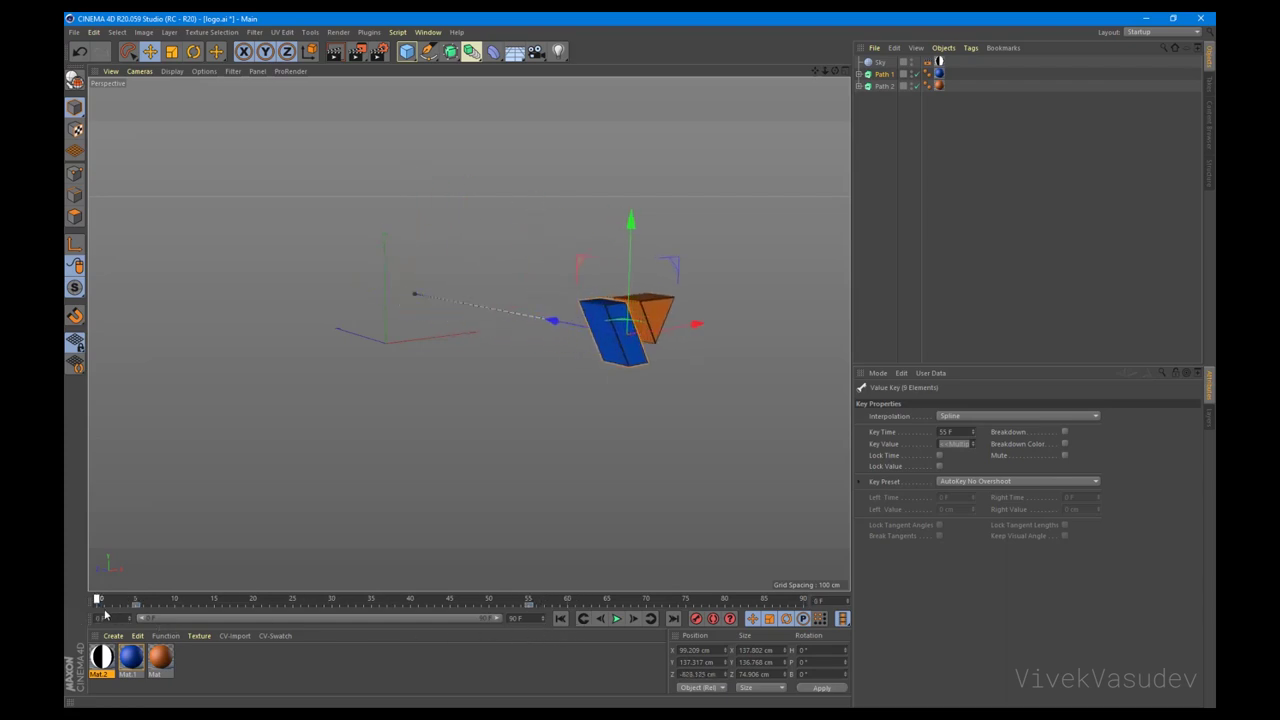
{"action": "key", "text": "r"}
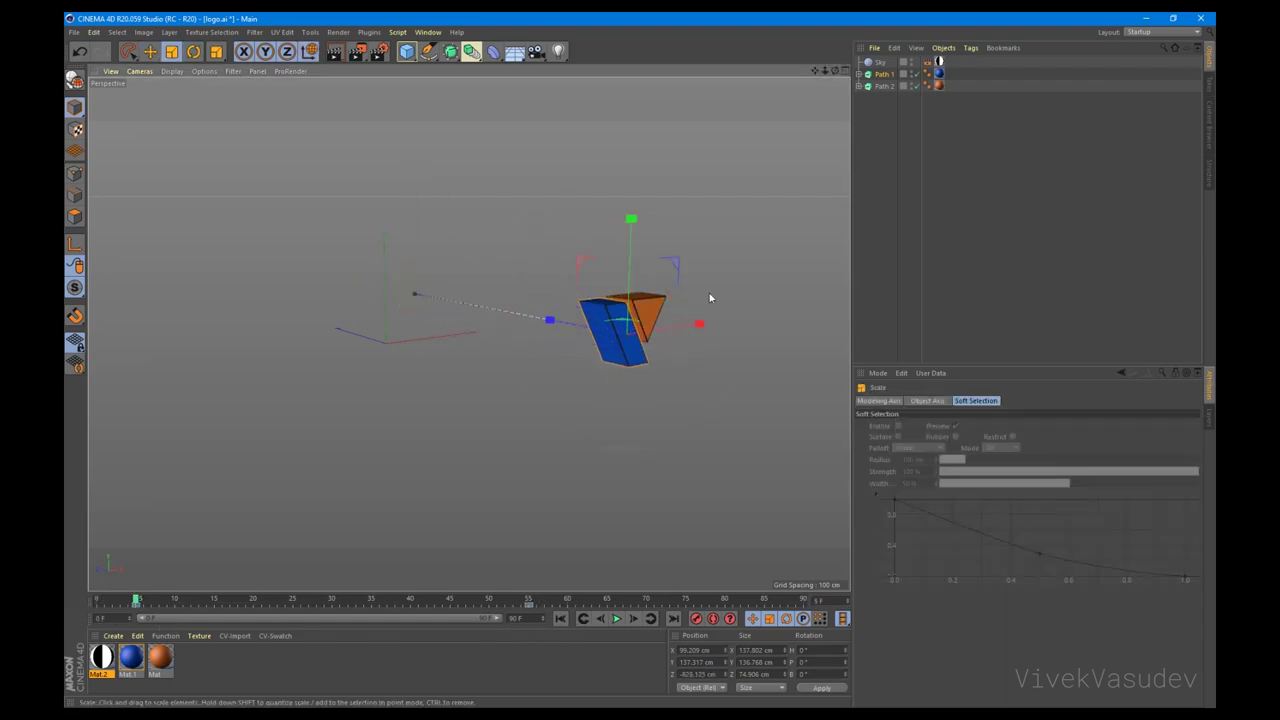
{"action": "left_click_drag", "start_coordinate": [692, 305], "coordinate": [592, 400]}
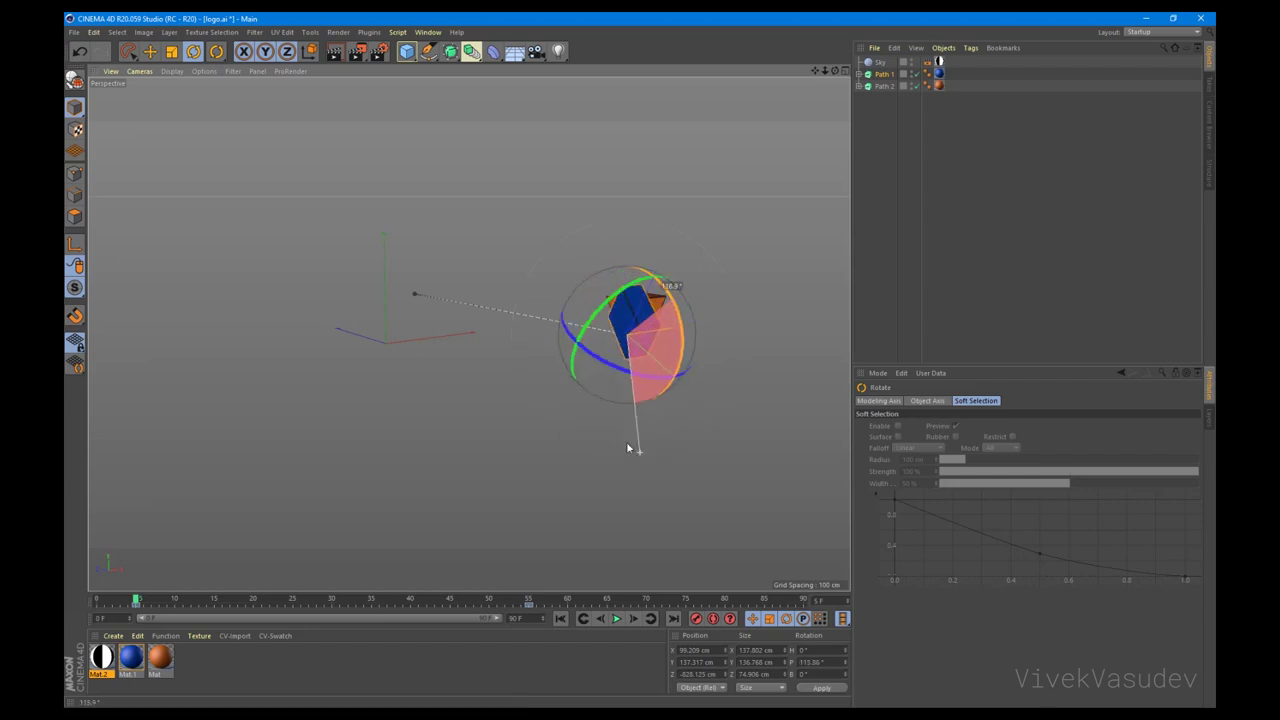
{"action": "left_click_drag", "start_coordinate": [592, 400], "coordinate": [588, 388]}
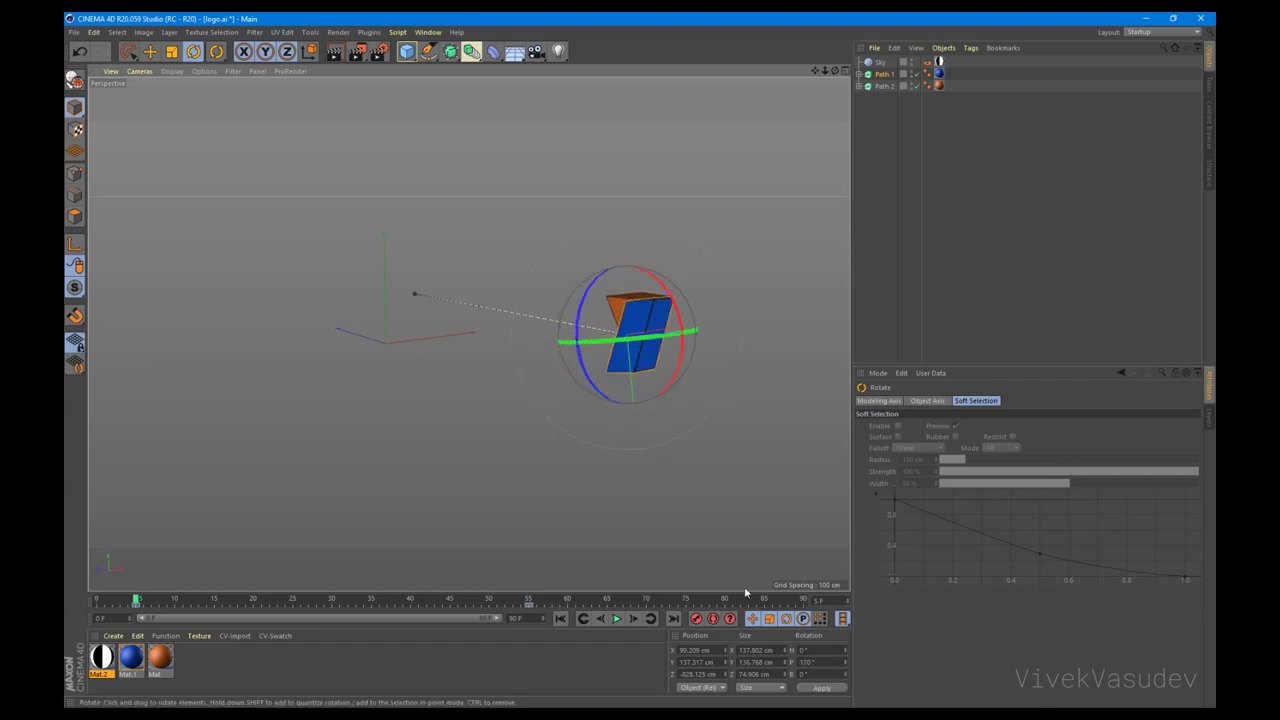
Step: Rotate the orange Path 2 to about 138° at frame 0, preview, and add a Camera
{"action": "left_click", "coordinate": [884, 86]}
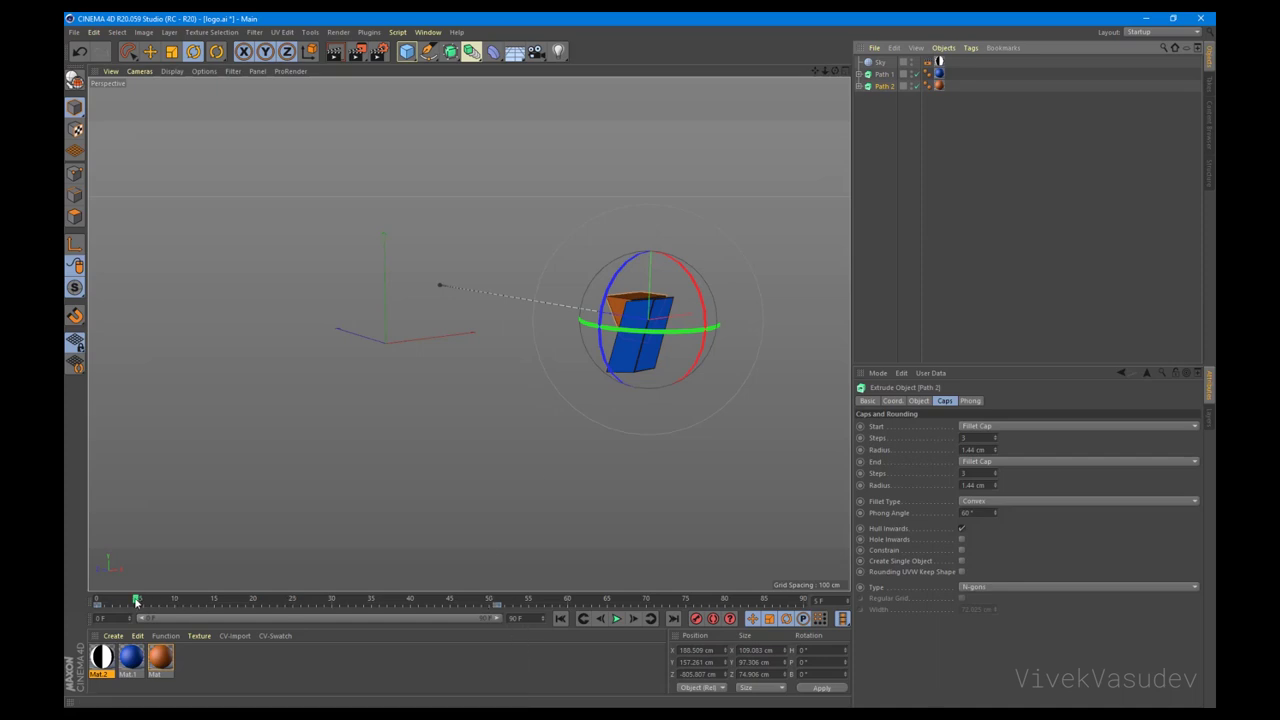
{"action": "left_click_drag", "start_coordinate": [137, 601], "coordinate": [97, 601]}
{"action": "mouse_move", "coordinate": [702, 286]}
{"action": "left_mouse_down"}
{"action": "mouse_move", "coordinate": [729, 376]}
{"action": "mouse_move", "coordinate": [689, 517]}
{"action": "mouse_move", "coordinate": [574, 500]}
{"action": "mouse_move", "coordinate": [560, 482]}
{"action": "left_mouse_up"}
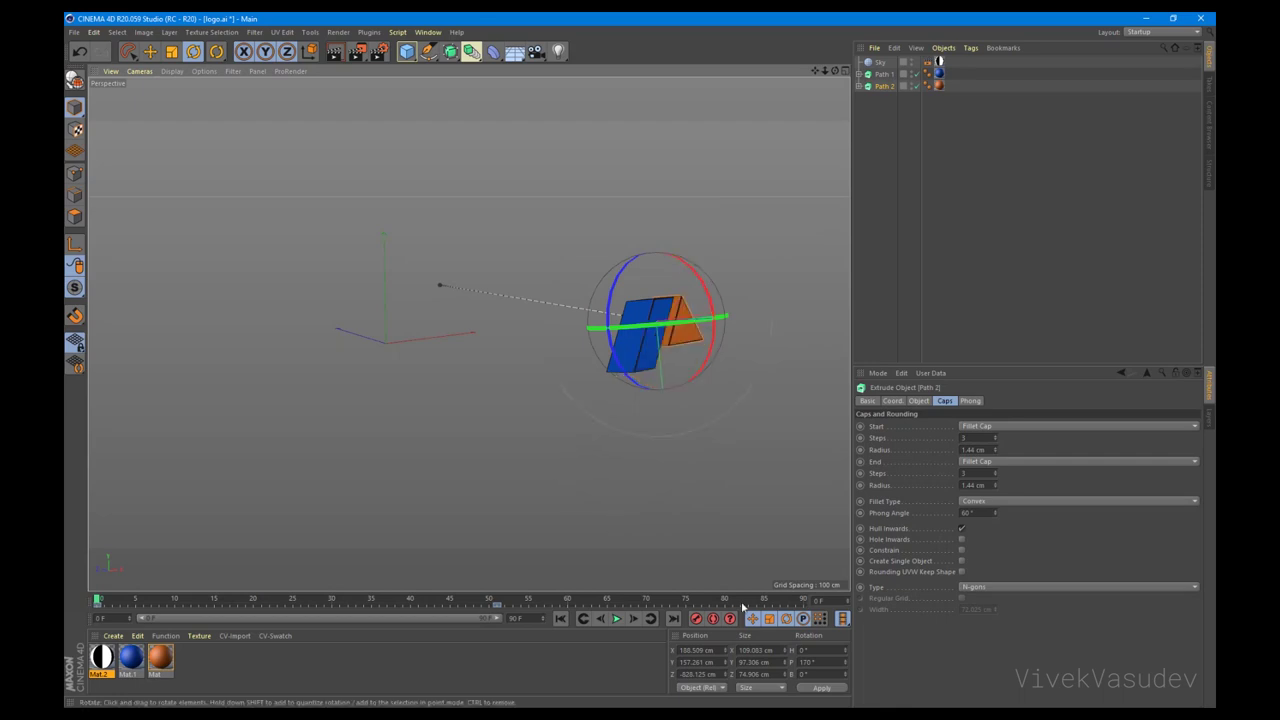
{"action": "left_click_drag", "start_coordinate": [720, 352], "coordinate": [651, 688]}
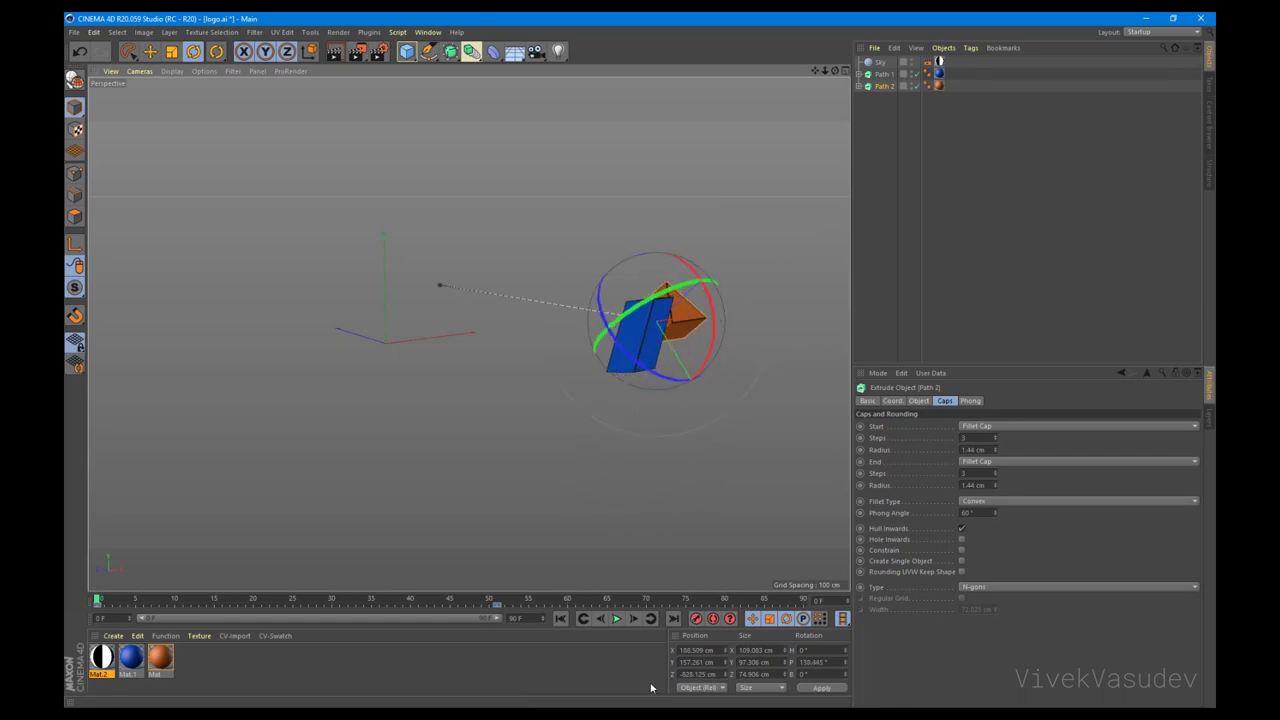
{"action": "left_click", "coordinate": [616, 620]}
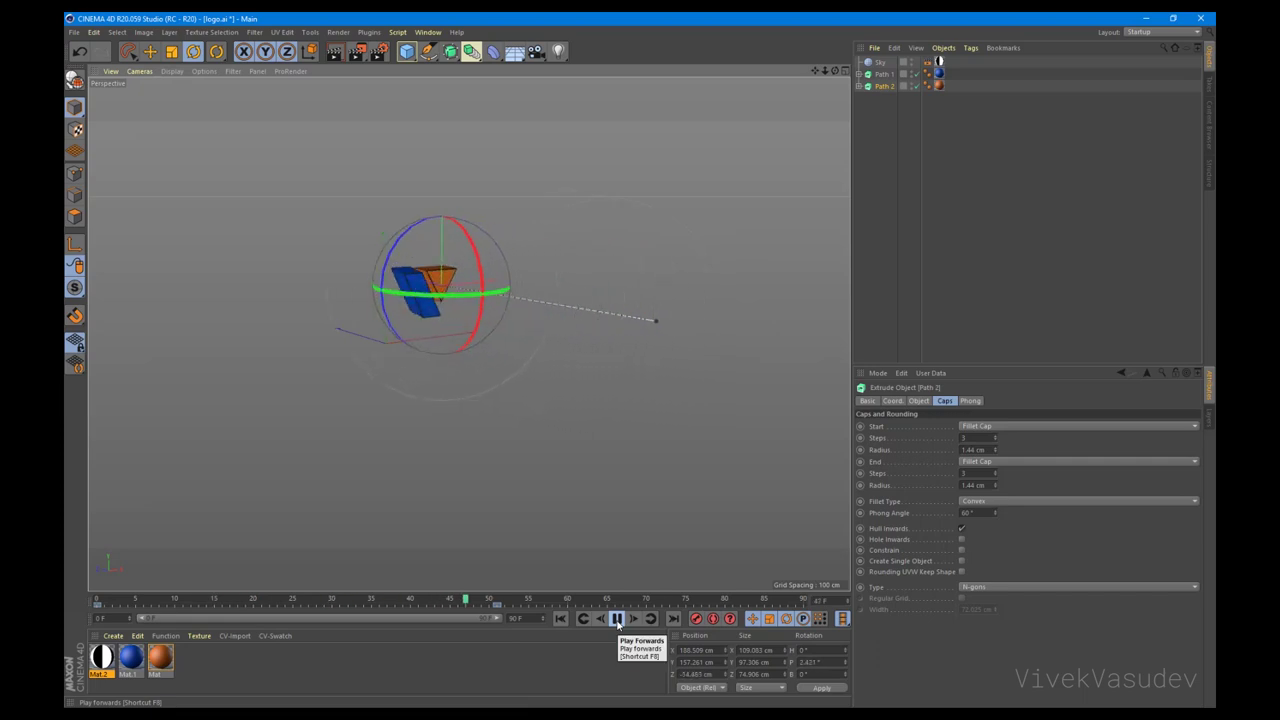
{"action": "left_click", "coordinate": [616, 620]}
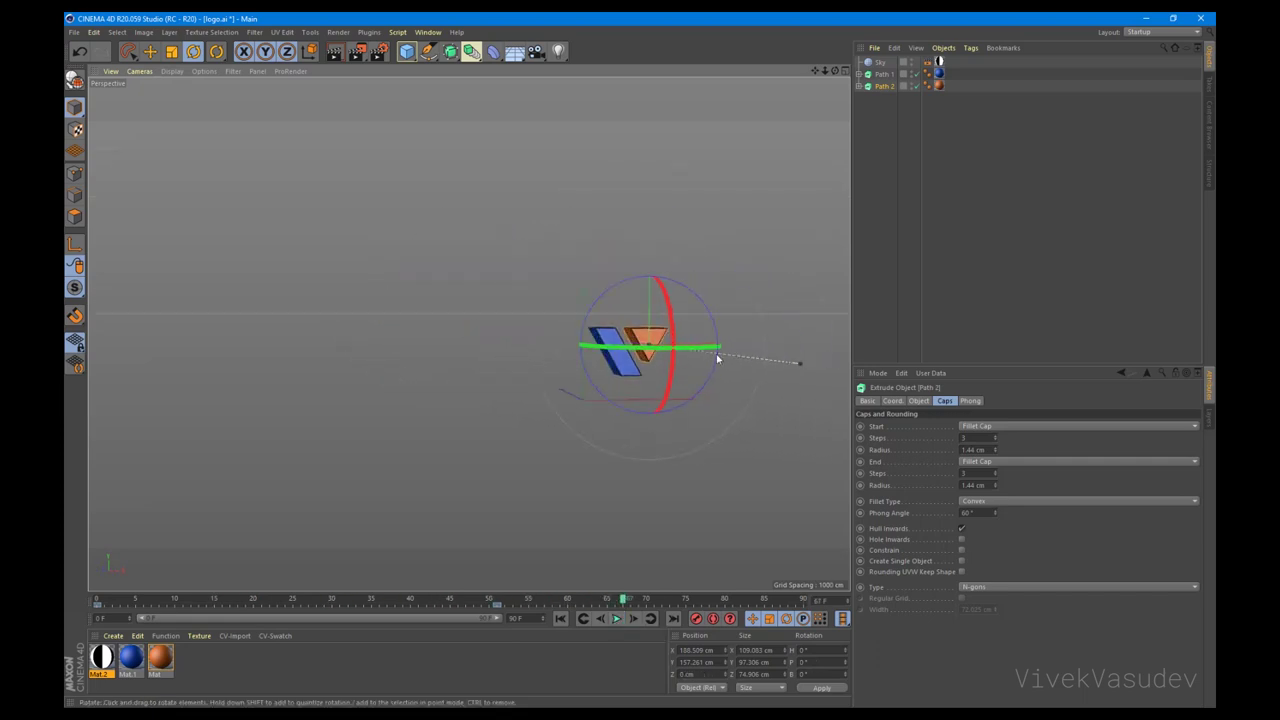
{"action": "scroll", "coordinate": [463, 347], "scroll_direction": "up", "scroll_amount": 5}
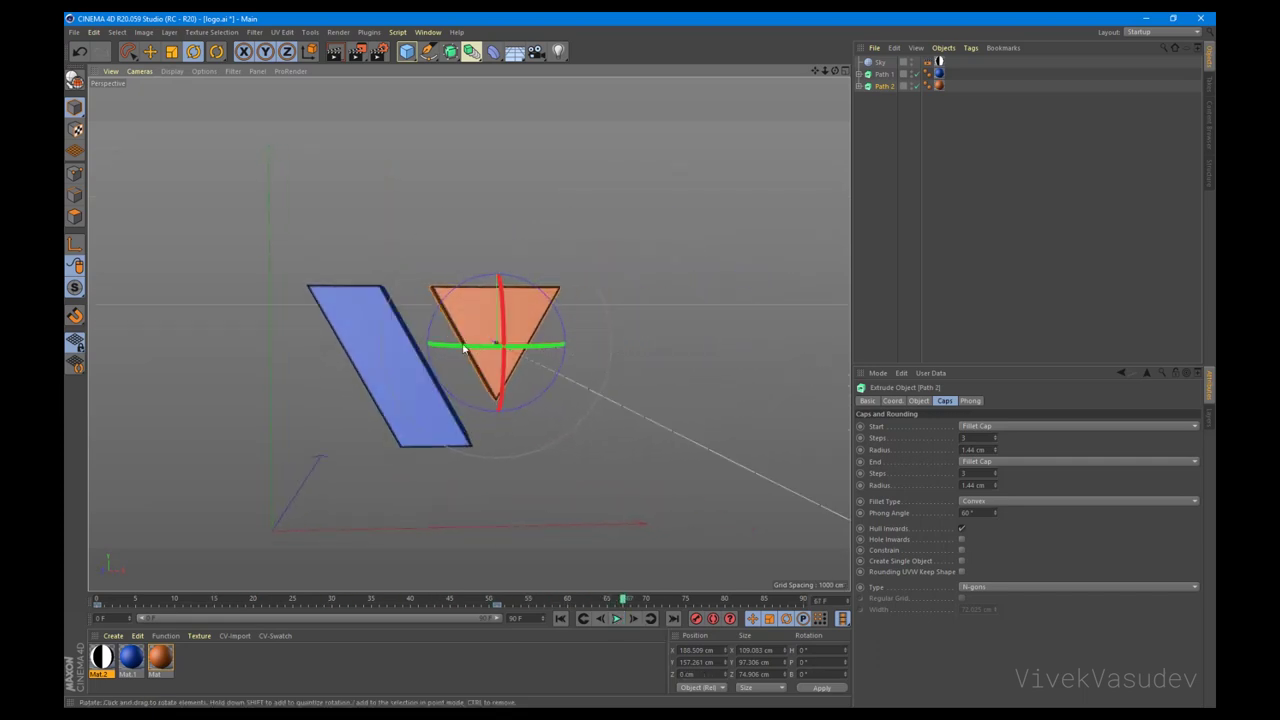
{"action": "left_click", "coordinate": [536, 51]}
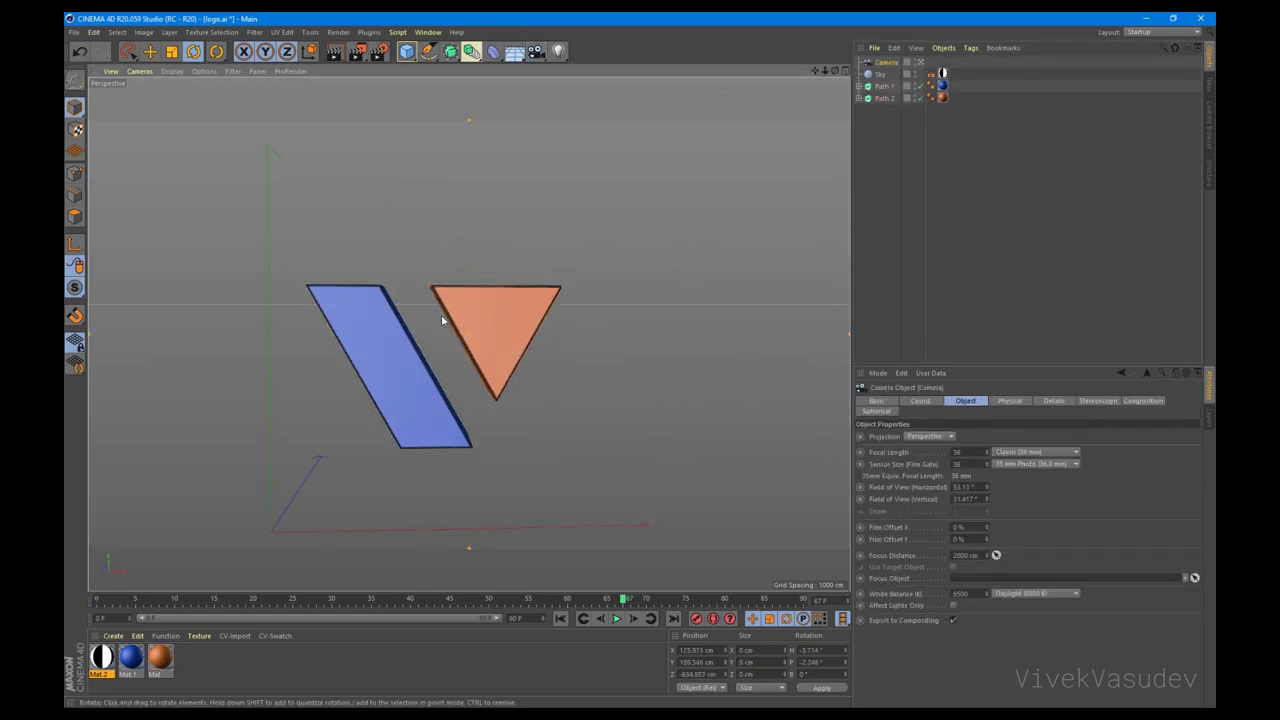
Step: At about frame 65, shift the camera sideways and pull it back from the logo
{"action": "left_click_drag", "start_coordinate": [440, 316], "coordinate": [468, 330], "text": "alt"}
{"action": "right_click_drag", "start_coordinate": [465, 389], "coordinate": [400, 321], "text": "alt"}
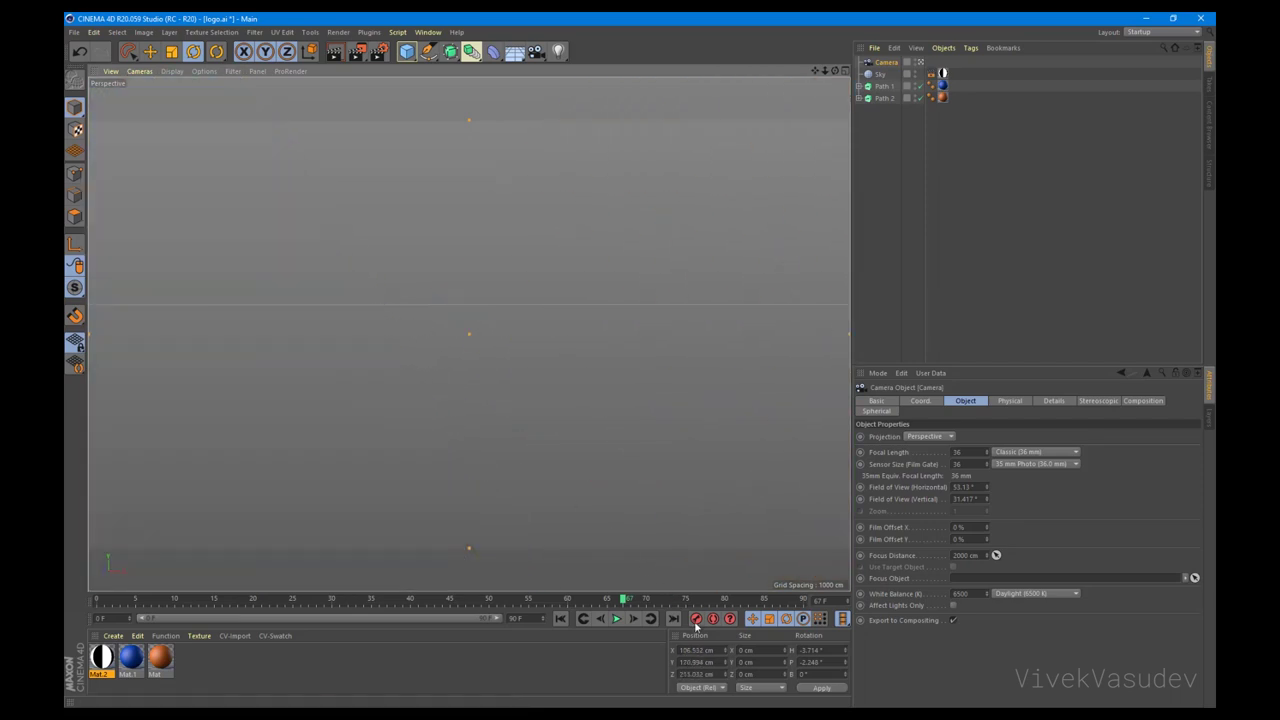
{"action": "left_click", "coordinate": [560, 618]}
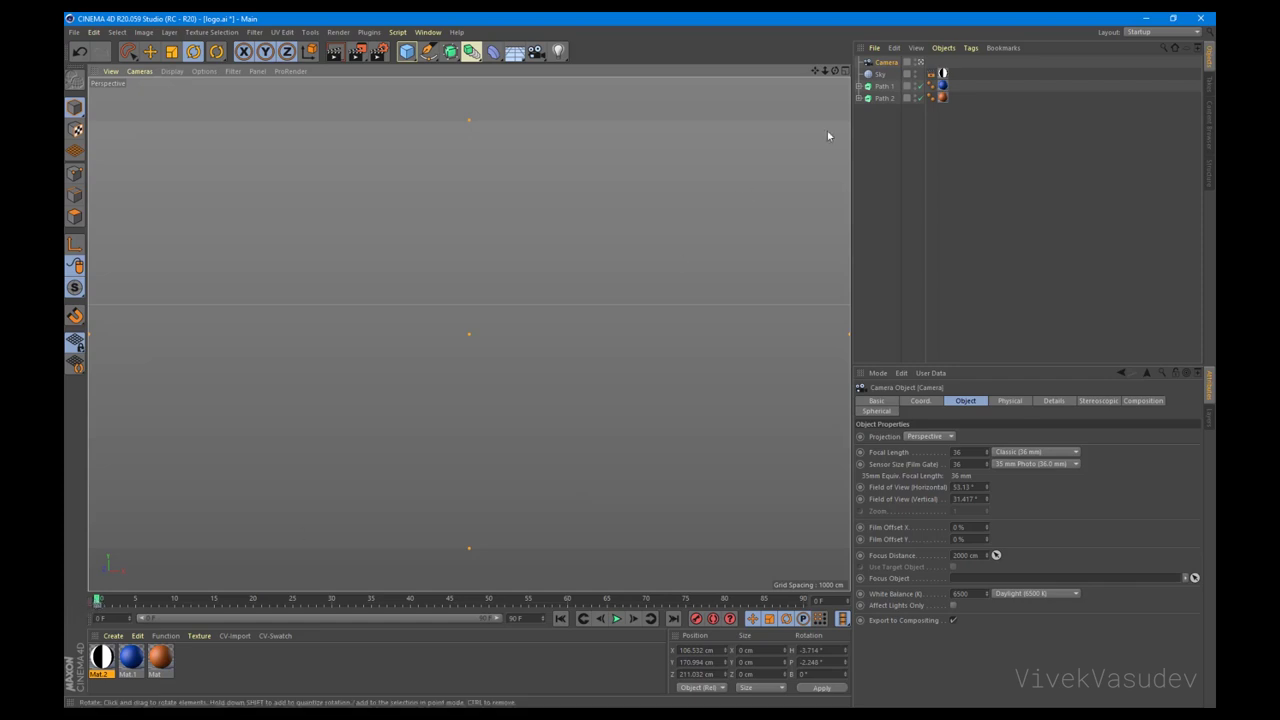
{"action": "left_click_drag", "start_coordinate": [102, 600], "coordinate": [189, 602]}
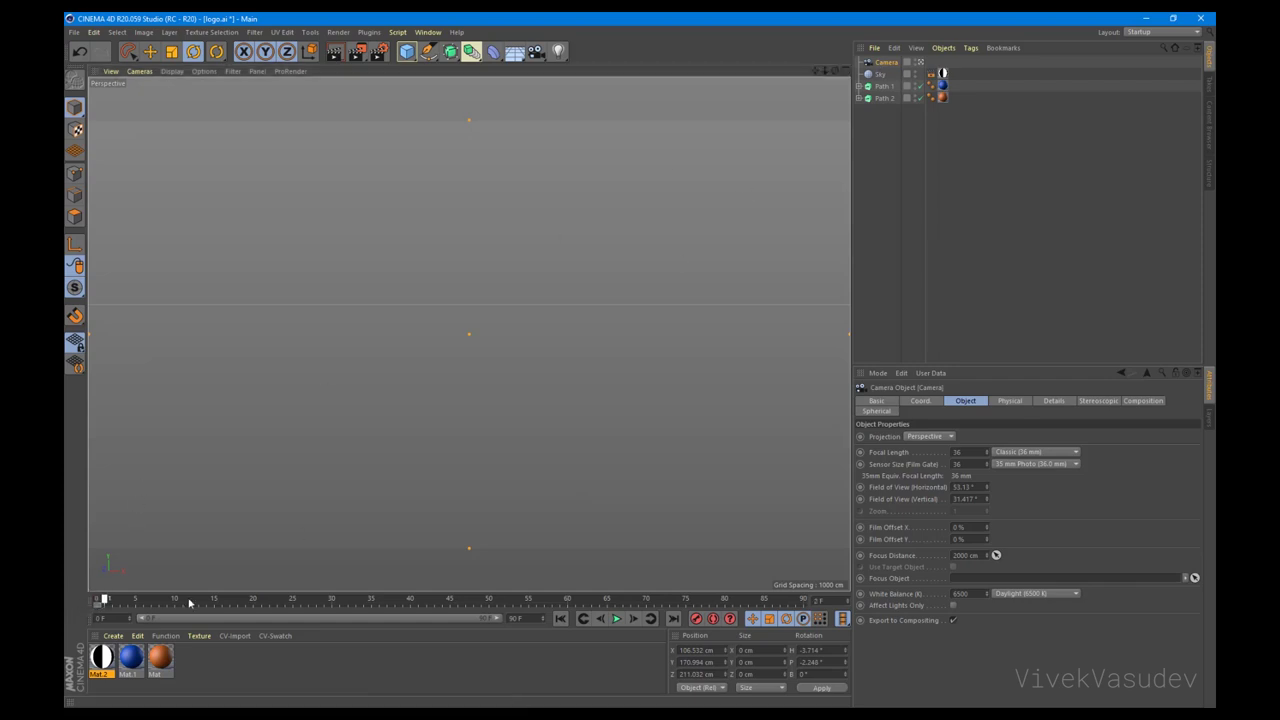
{"action": "mouse_move", "coordinate": [674, 613]}
{"action": "left_mouse_down"}
{"action": "mouse_move", "coordinate": [608, 618]}
{"action": "mouse_move", "coordinate": [680, 618]}
{"action": "left_mouse_up"}
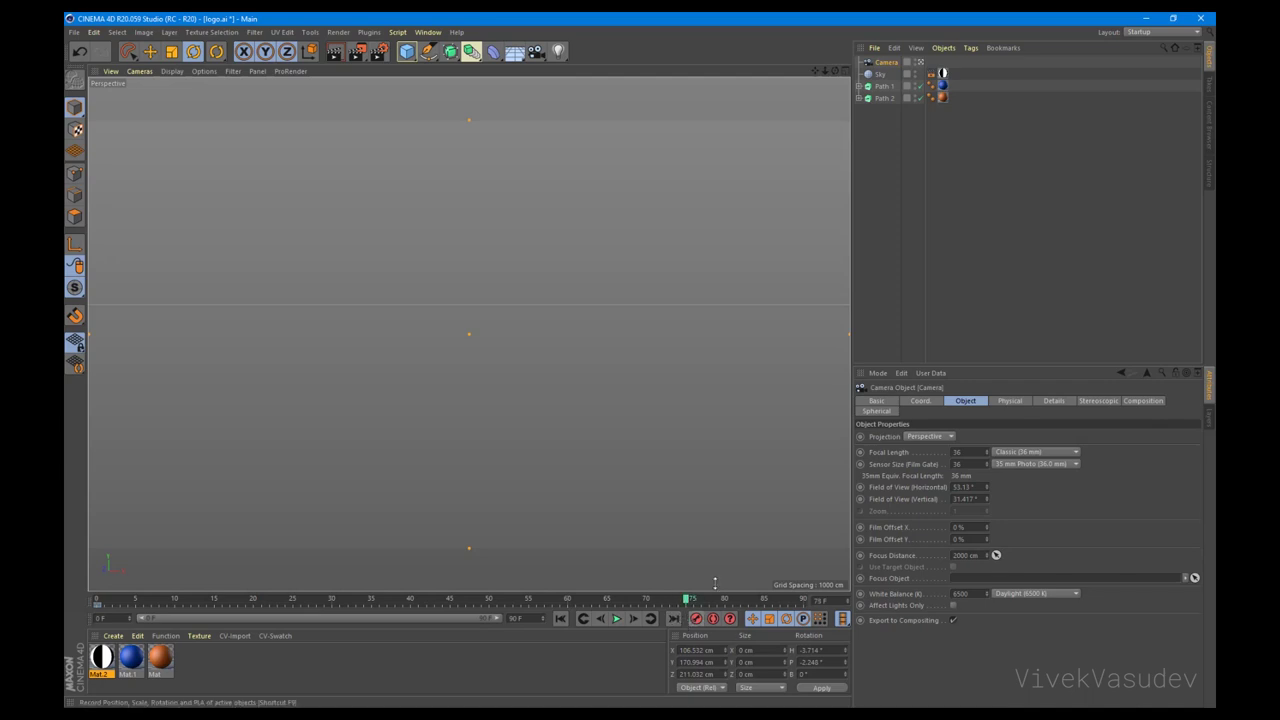
{"action": "scroll", "coordinate": [469, 333], "scroll_direction": "down", "scroll_amount": 3}
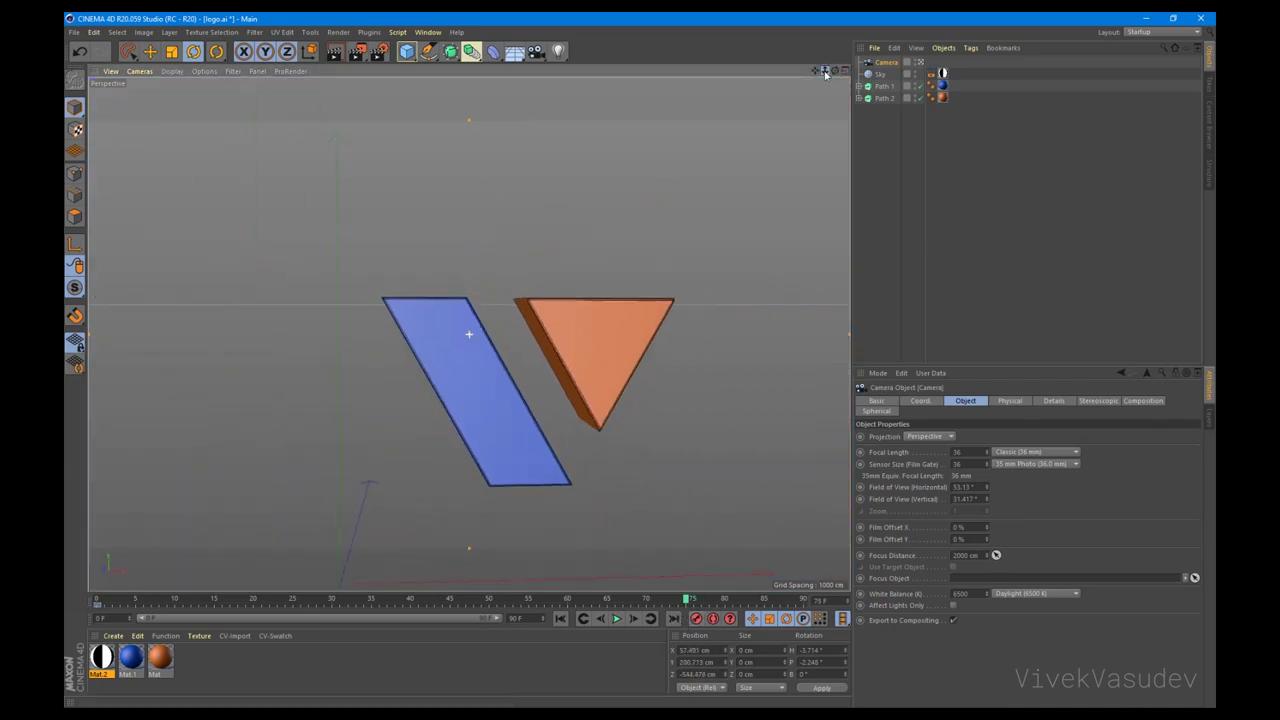
{"action": "scroll", "coordinate": [586, 171], "scroll_direction": "down", "scroll_amount": 2}
{"action": "scroll", "coordinate": [580, 140], "scroll_direction": "up", "scroll_amount": 1}
{"action": "mouse_move", "coordinate": [569, 86]}
{"action": "middle_mouse_down", "text": "alt"}
{"action": "mouse_move", "coordinate": [583, 211]}
{"action": "mouse_move", "coordinate": [603, 203]}
{"action": "middle_mouse_up", "text": "alt"}
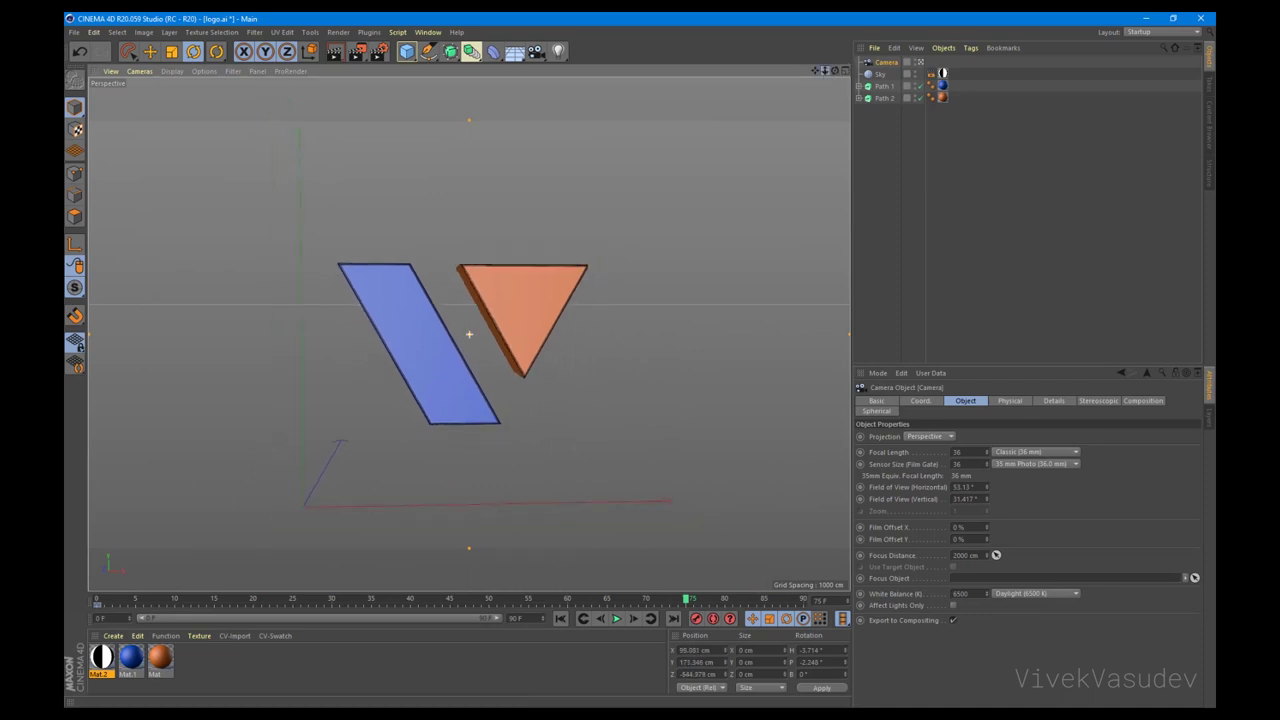
{"action": "left_click_drag", "start_coordinate": [828, 73], "coordinate": [790, 78]}
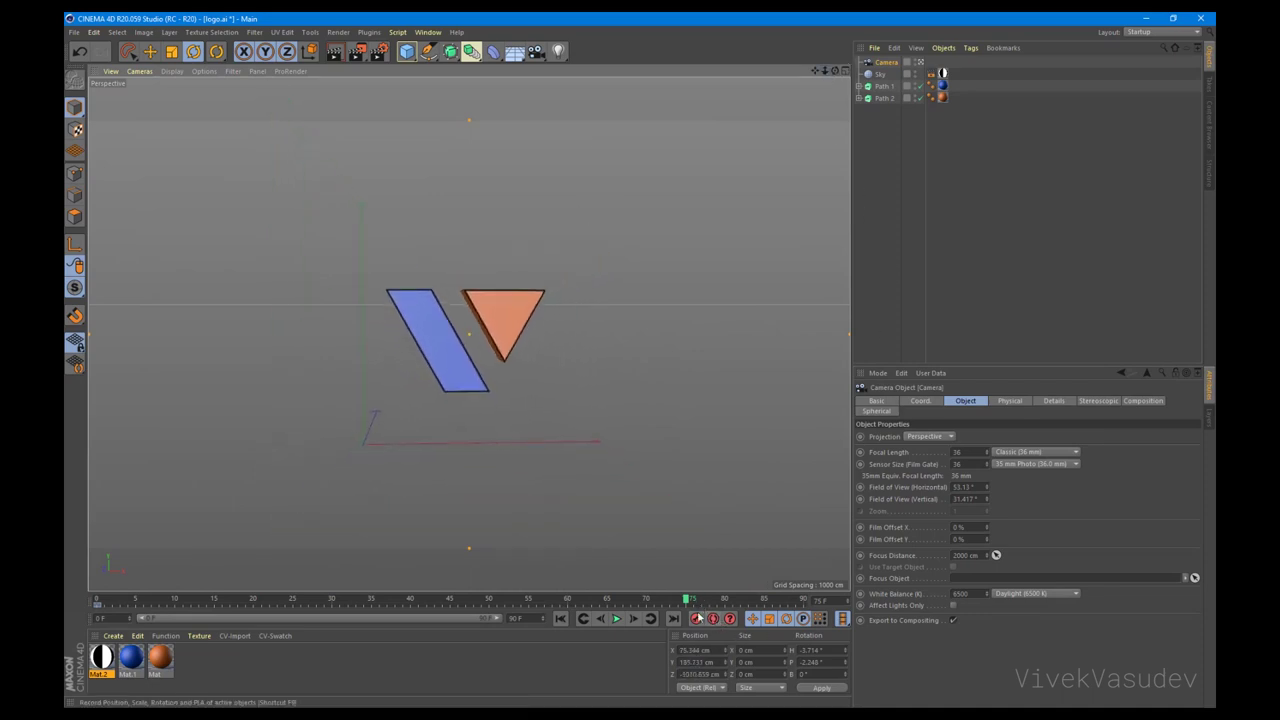
Step: Preview the camera fly-in from the start and select the camera's first keyframe
{"action": "left_click_drag", "start_coordinate": [686, 603], "coordinate": [97, 600]}
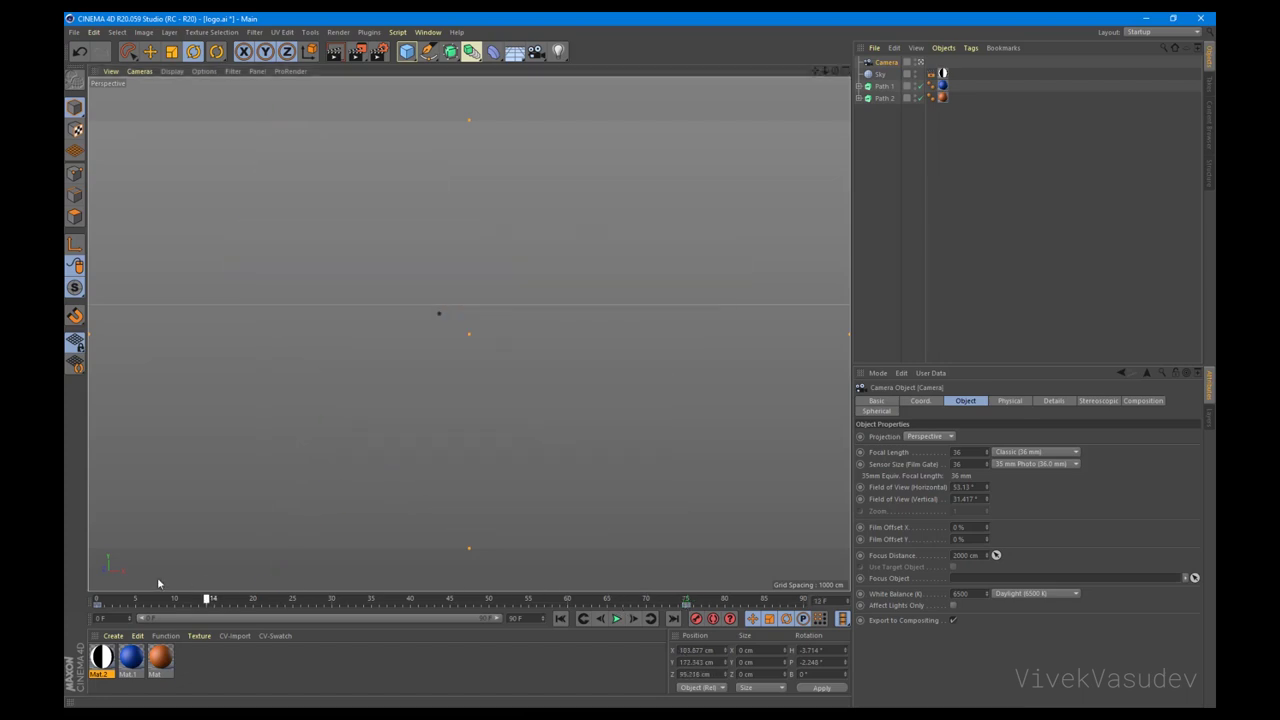
{"action": "left_click", "coordinate": [618, 619]}
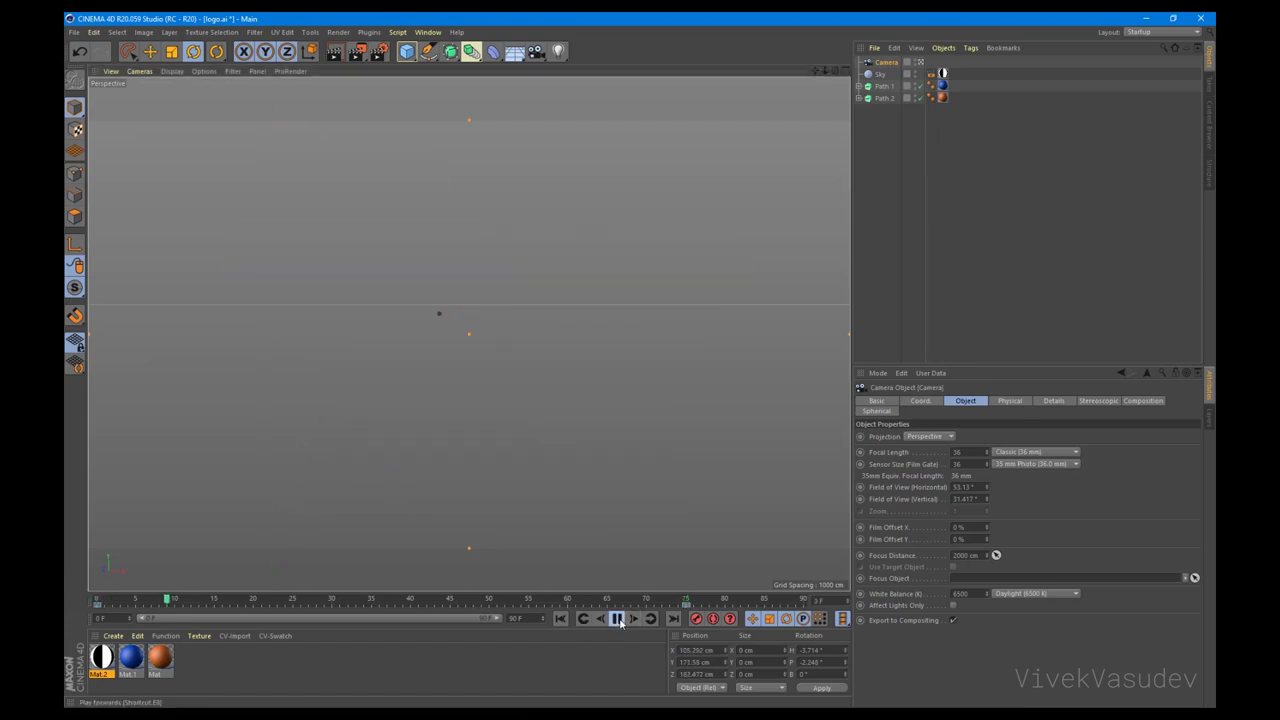
{"action": "left_click", "coordinate": [618, 619]}
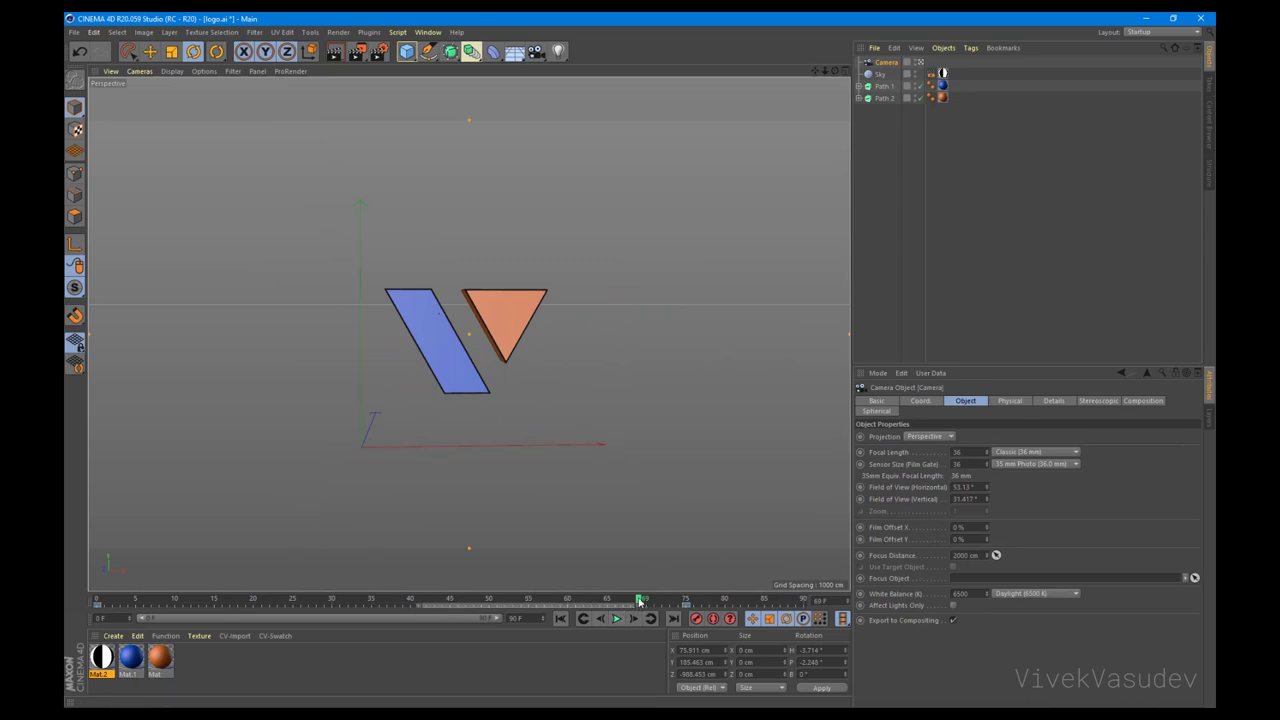
{"action": "left_click_drag", "start_coordinate": [640, 600], "coordinate": [294, 610]}
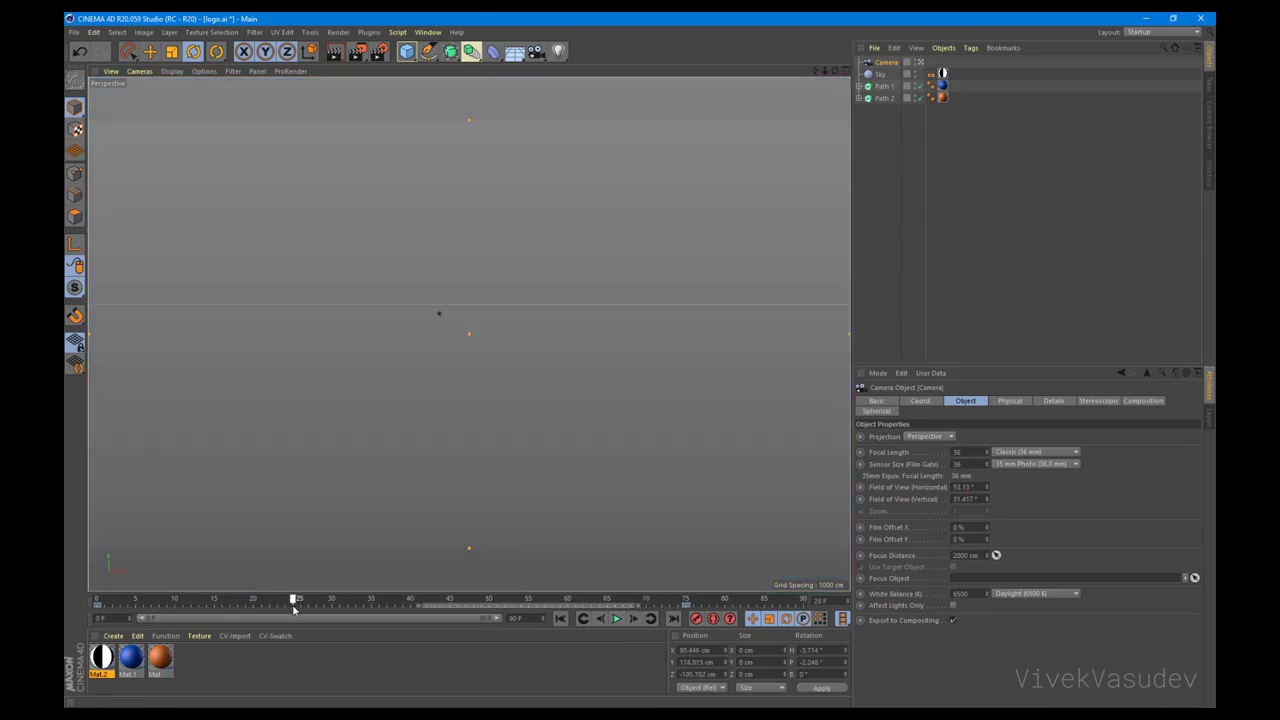
{"action": "left_click", "coordinate": [100, 618]}
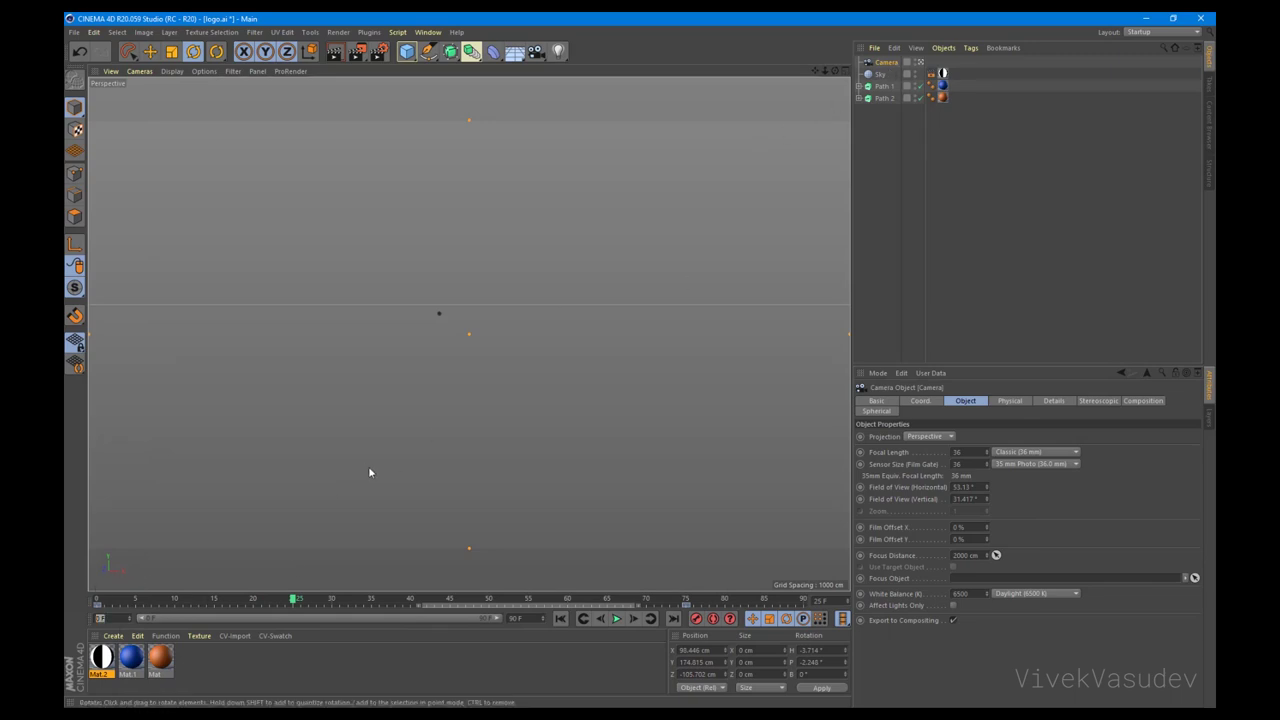
{"action": "key", "text": "Escape"}
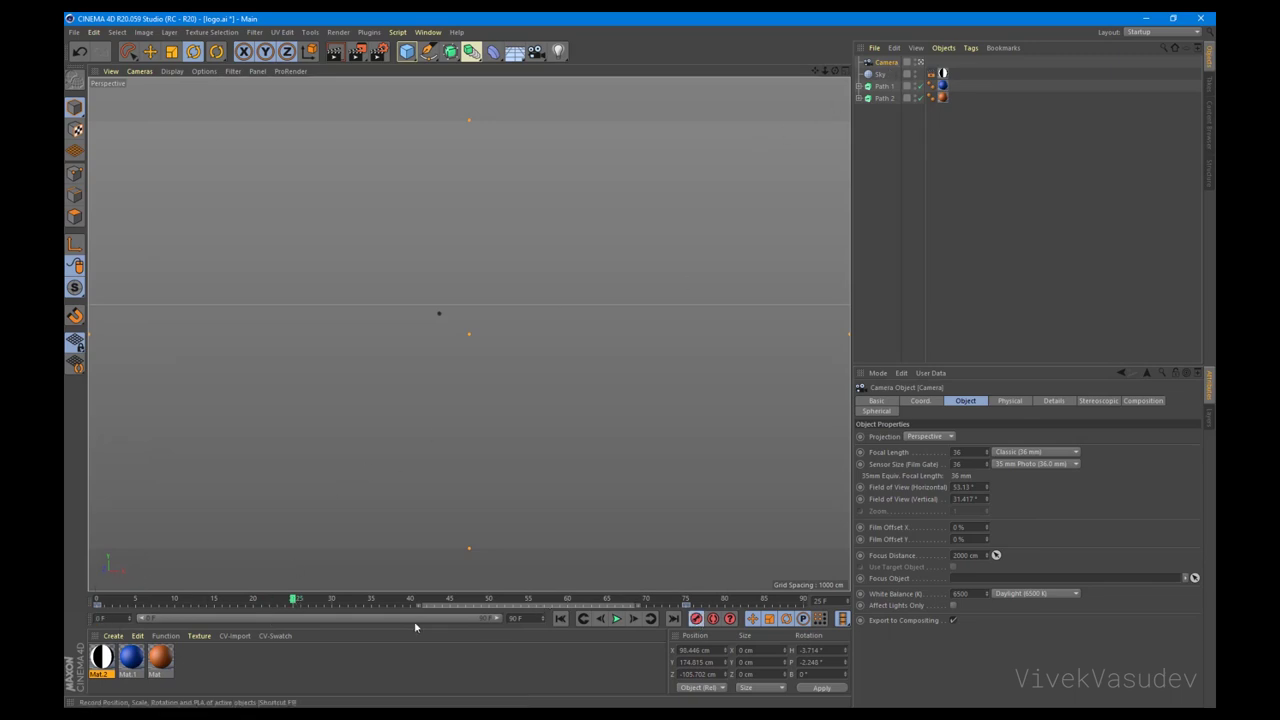
{"action": "left_click_drag", "start_coordinate": [294, 607], "coordinate": [118, 609]}
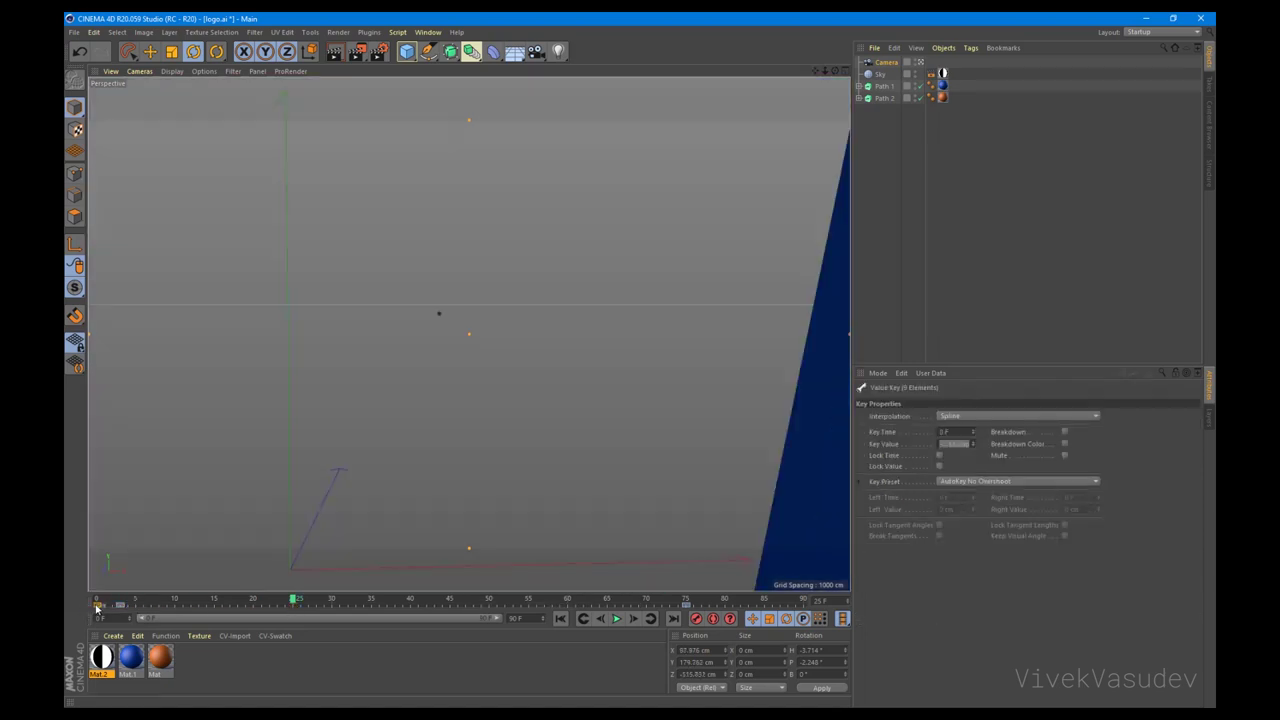
Step: Replay and scrub the camera fly-in, stopping around frame 26
{"action": "left_click_drag", "start_coordinate": [97, 605], "coordinate": [120, 605]}
{"action": "left_click", "coordinate": [118, 606]}
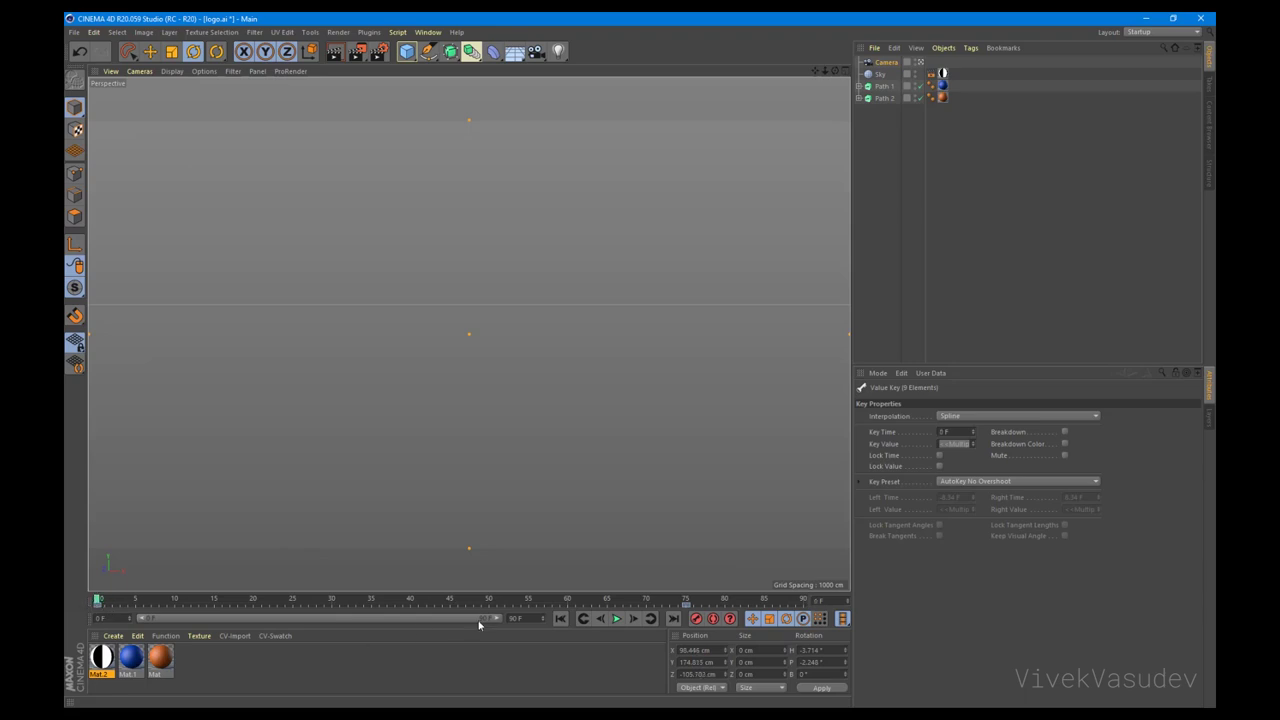
{"action": "left_click", "coordinate": [617, 619]}
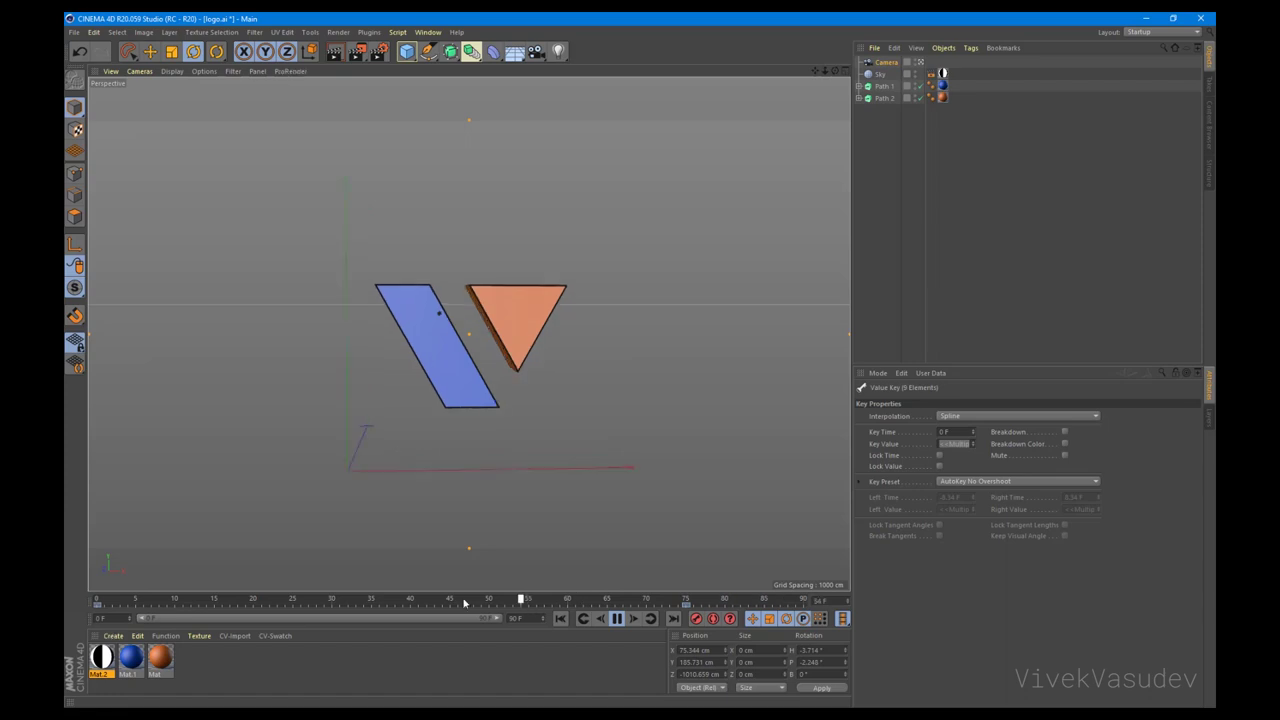
{"action": "mouse_move", "coordinate": [528, 605]}
{"action": "left_mouse_down"}
{"action": "mouse_move", "coordinate": [185, 606]}
{"action": "mouse_move", "coordinate": [491, 640]}
{"action": "left_mouse_up"}
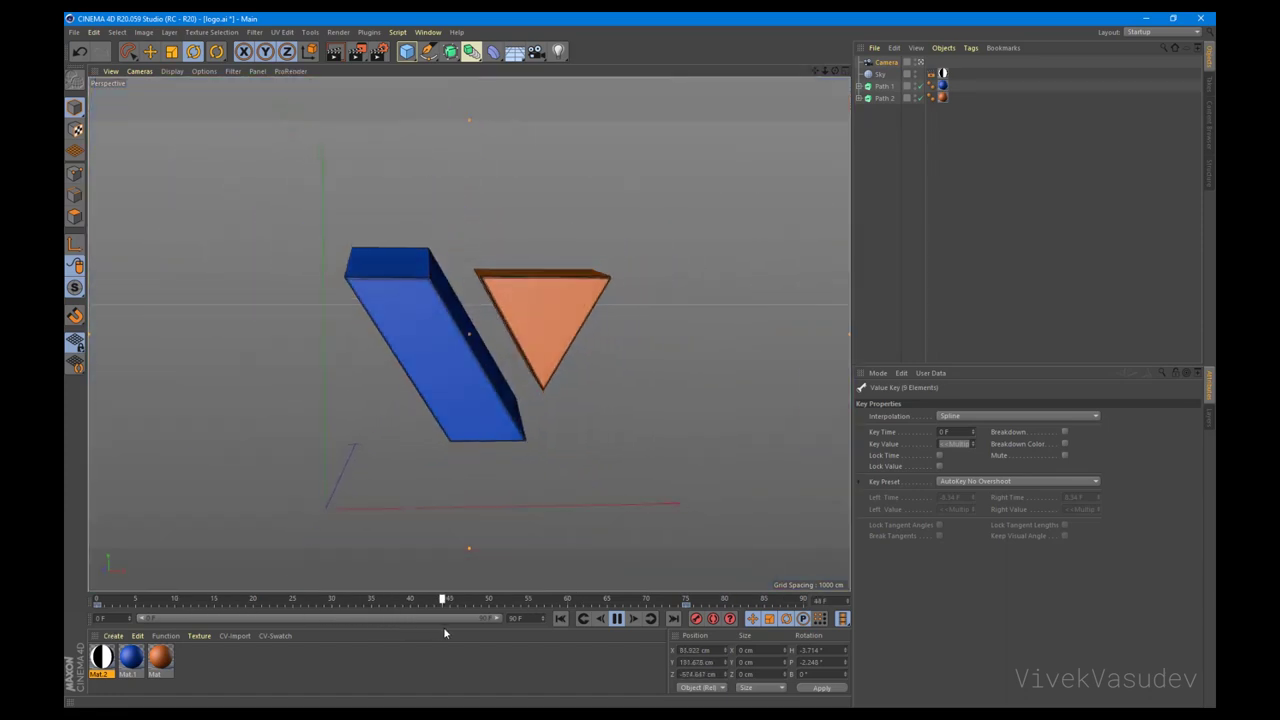
{"action": "mouse_move", "coordinate": [617, 638]}
{"action": "left_mouse_down"}
{"action": "mouse_move", "coordinate": [258, 639]}
{"action": "mouse_move", "coordinate": [490, 670]}
{"action": "mouse_move", "coordinate": [120, 656]}
{"action": "left_mouse_up"}
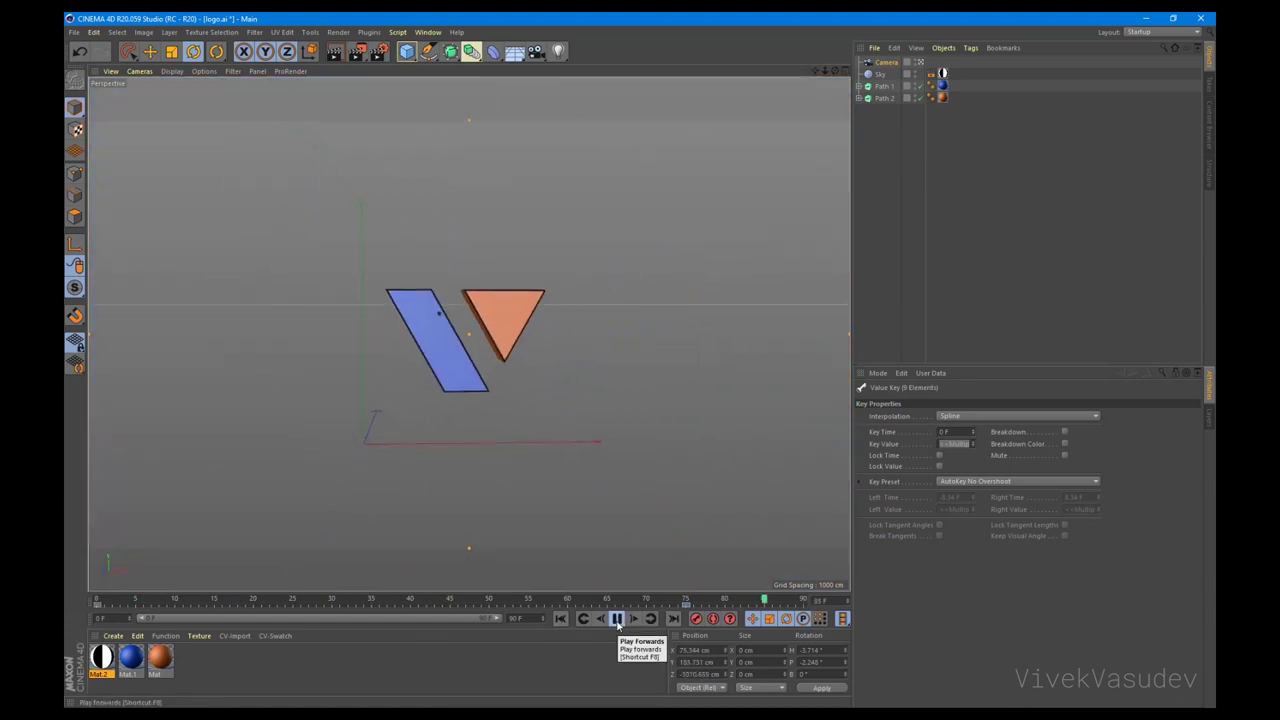
{"action": "left_click", "coordinate": [617, 620]}
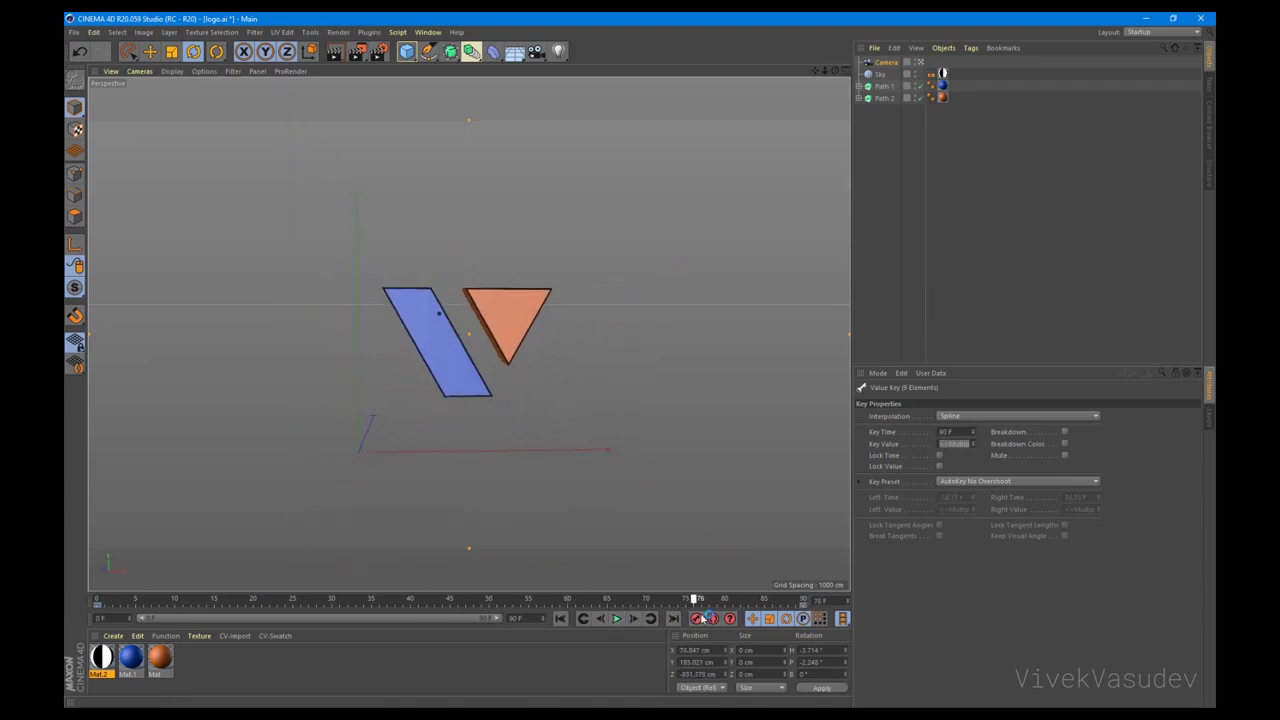
{"action": "left_click_drag", "start_coordinate": [787, 600], "coordinate": [607, 600]}
{"action": "key", "text": "shift+f"}
{"action": "left_click", "coordinate": [617, 619]}
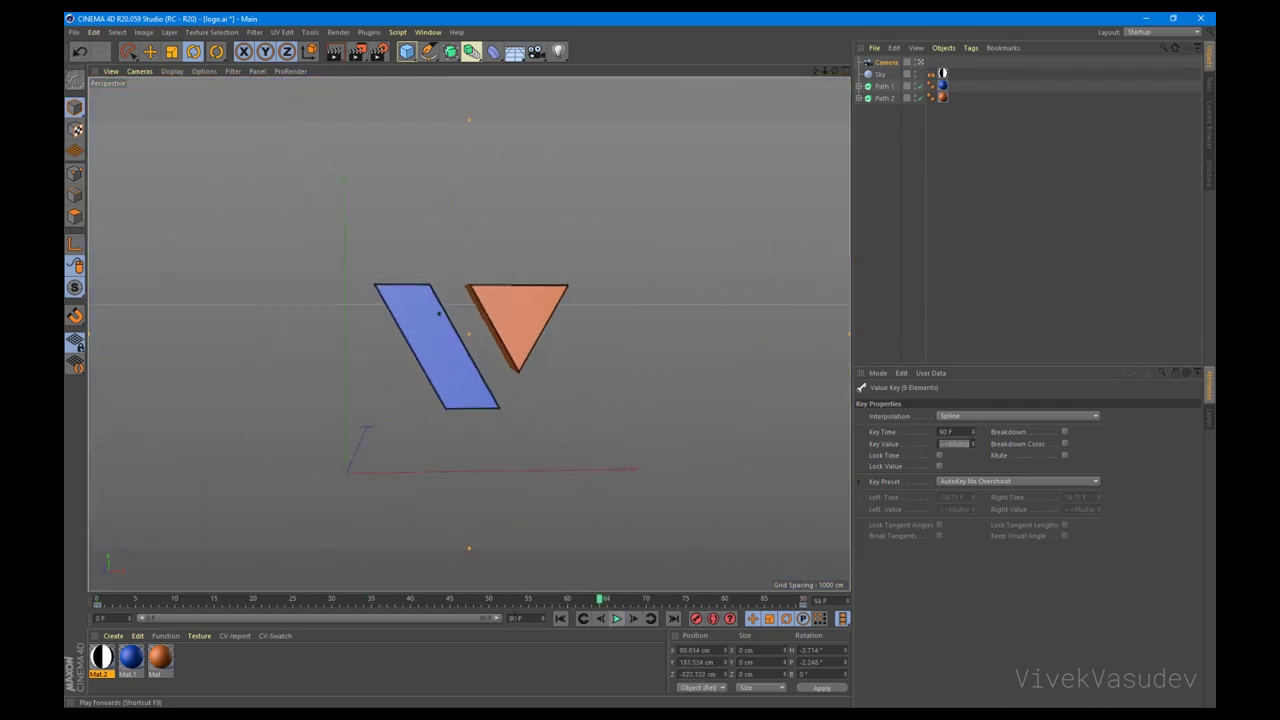
{"action": "left_click", "coordinate": [617, 619]}
{"action": "mouse_move", "coordinate": [543, 603]}
{"action": "left_mouse_down"}
{"action": "mouse_move", "coordinate": [286, 603]}
{"action": "mouse_move", "coordinate": [337, 605]}
{"action": "mouse_move", "coordinate": [300, 603]}
{"action": "mouse_move", "coordinate": [293, 620]}
{"action": "left_mouse_up"}
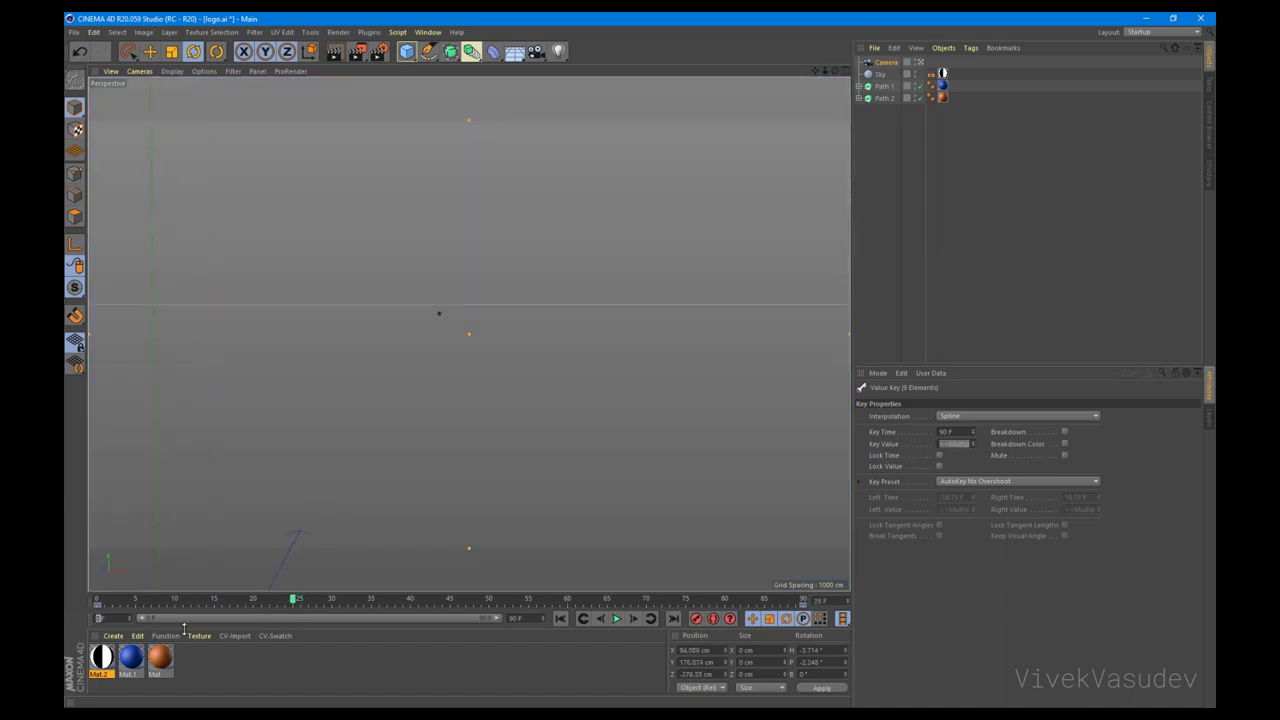
Step: Start the preview range at frame 25 and set the project frame rate to 25 FPS
{"action": "key", "text": "Return"}
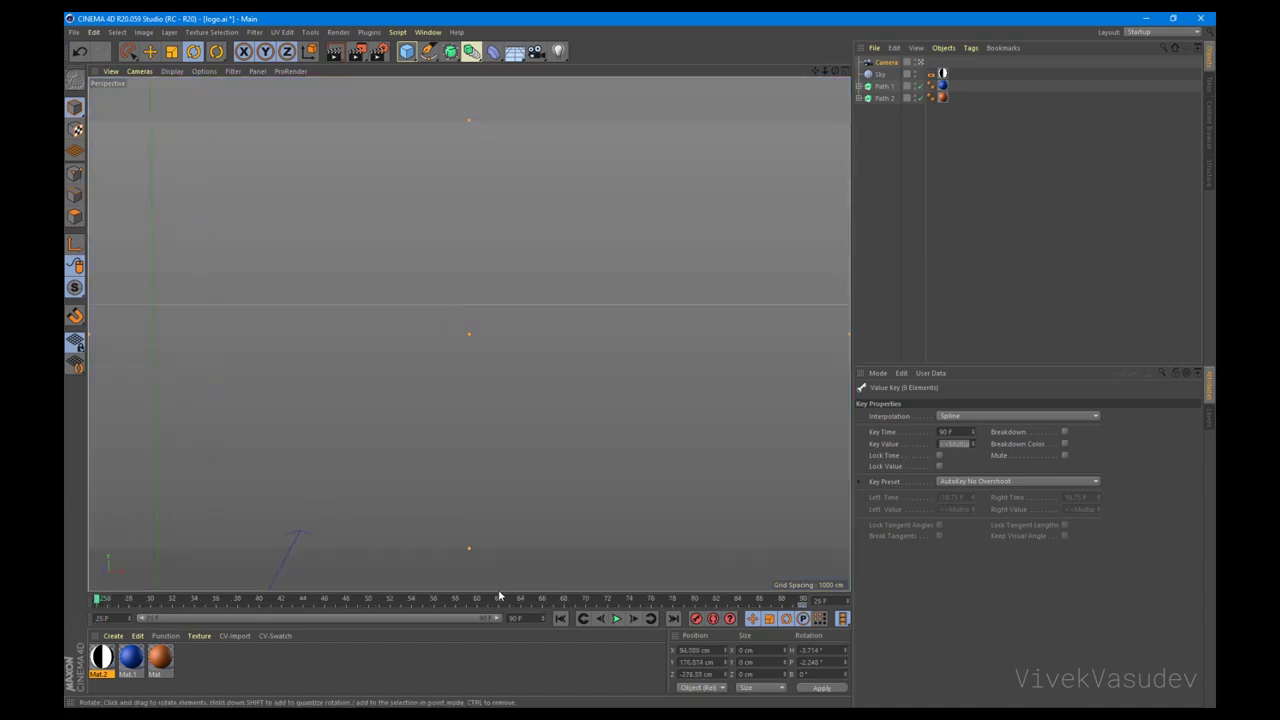
{"action": "key", "text": "ctrl+d"}
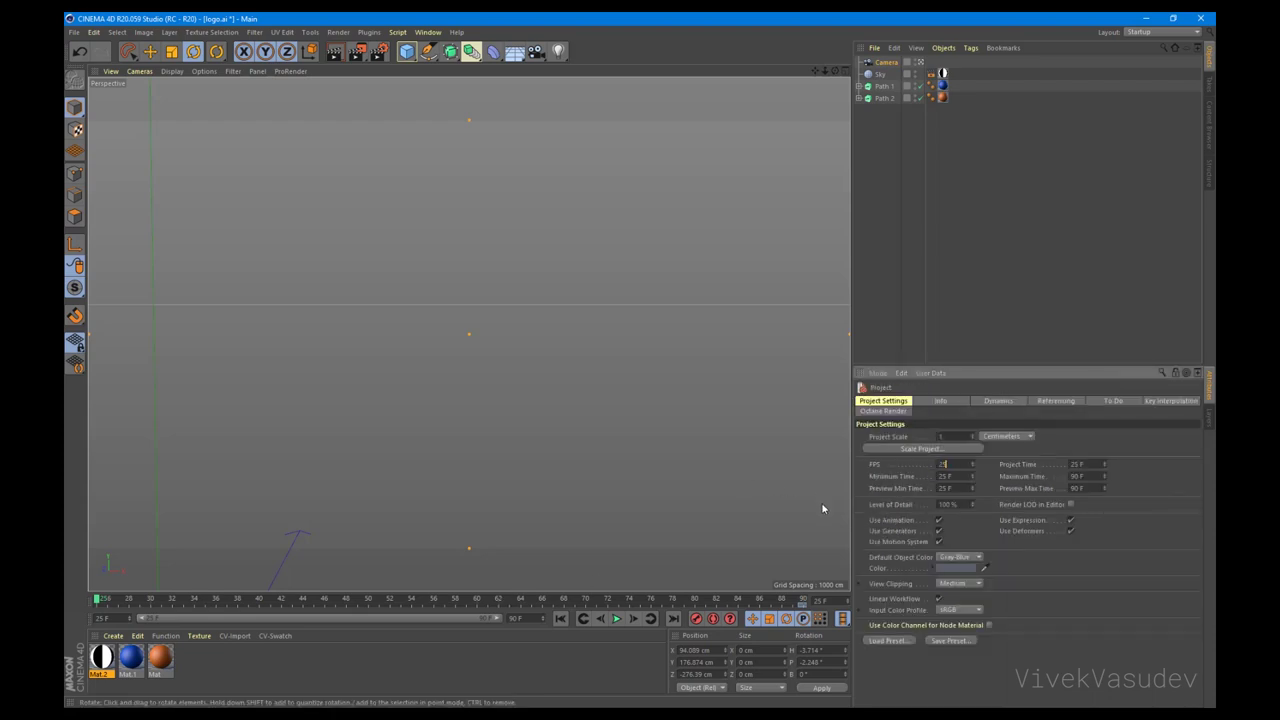
{"action": "key", "text": "Return"}
Step: Set the render output to 25 fps and the frame range to All Frames
{"action": "left_click", "coordinate": [378, 51]}
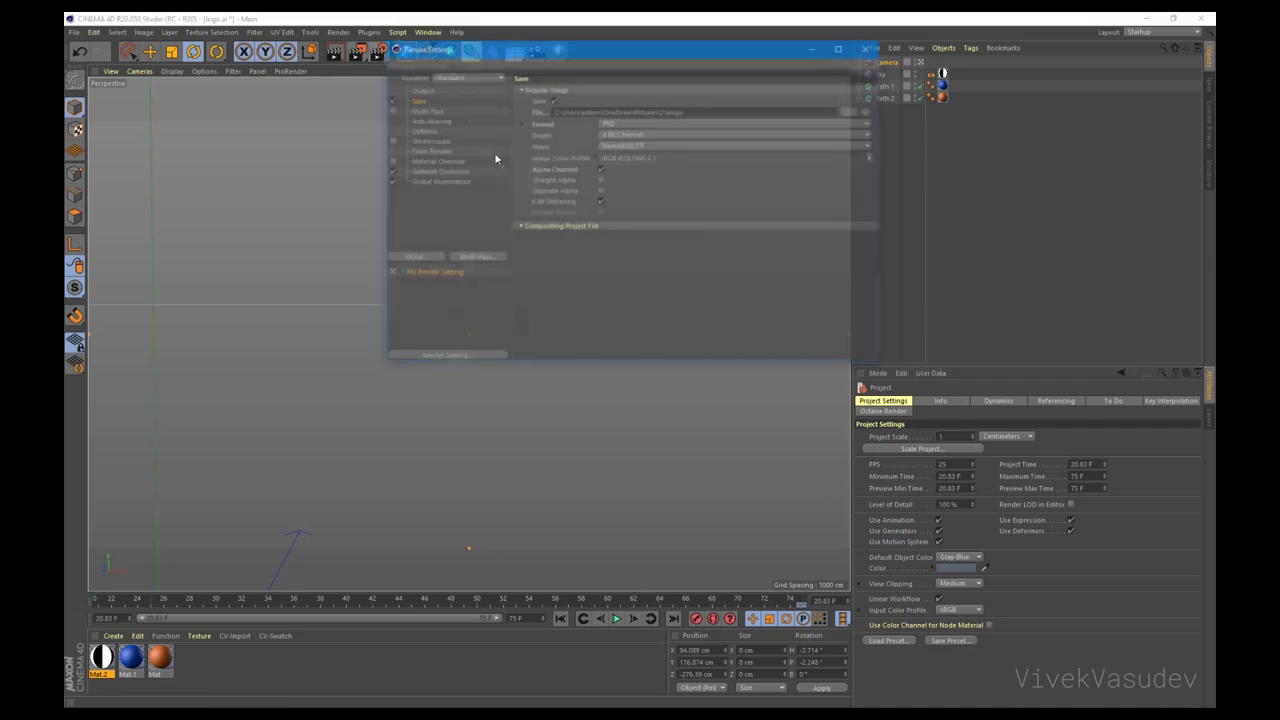
{"action": "left_click", "coordinate": [419, 90]}
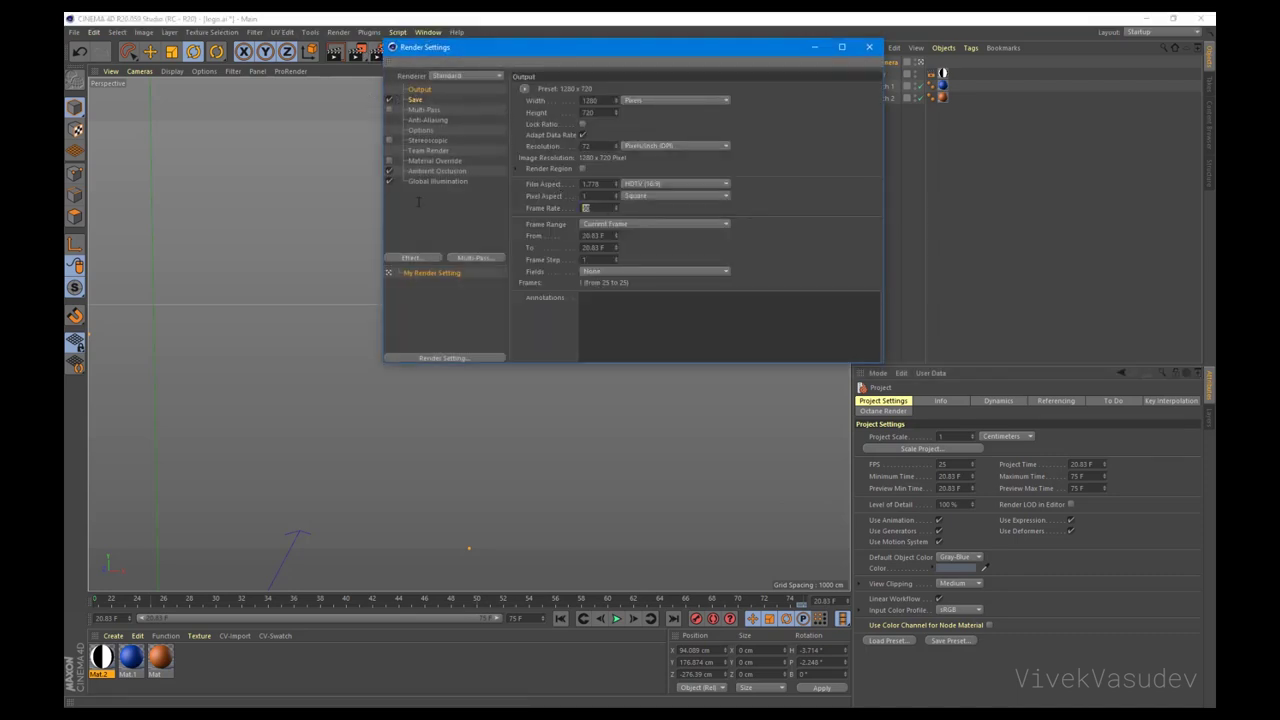
{"action": "type", "text": "2"}
{"action": "type", "text": "5"}
{"action": "key", "text": "Return"}
{"action": "left_click", "coordinate": [616, 618]}
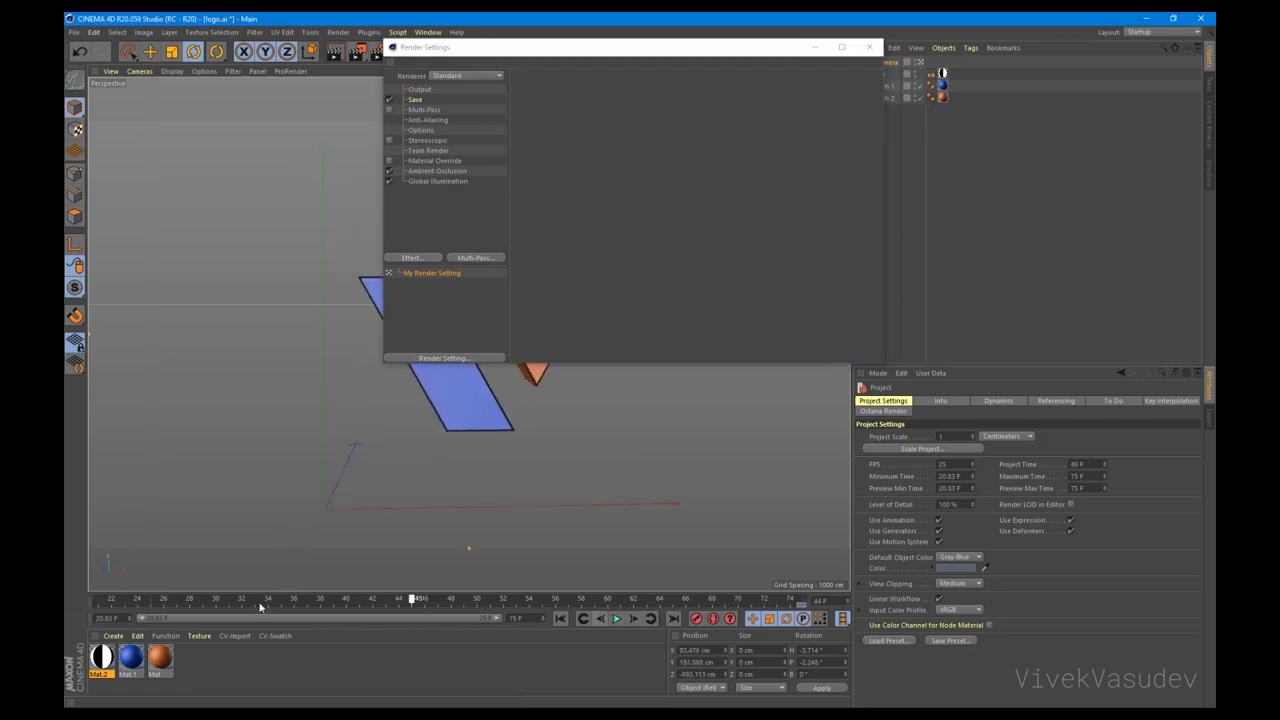
{"action": "left_click", "coordinate": [418, 90]}
{"action": "left_click", "coordinate": [630, 224]}
{"action": "left_click", "coordinate": [630, 260]}
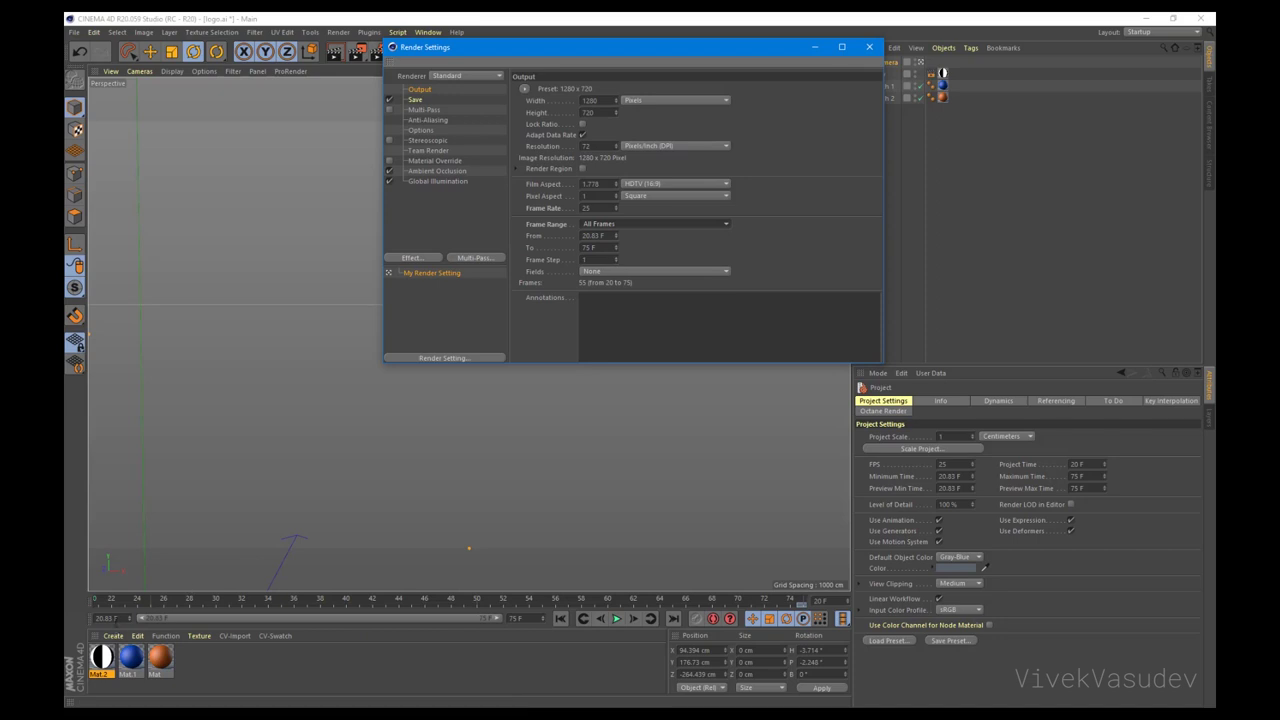
Step: Preview the scene animation from frame 20 through to frame 75
{"action": "left_click", "coordinate": [188, 588]}
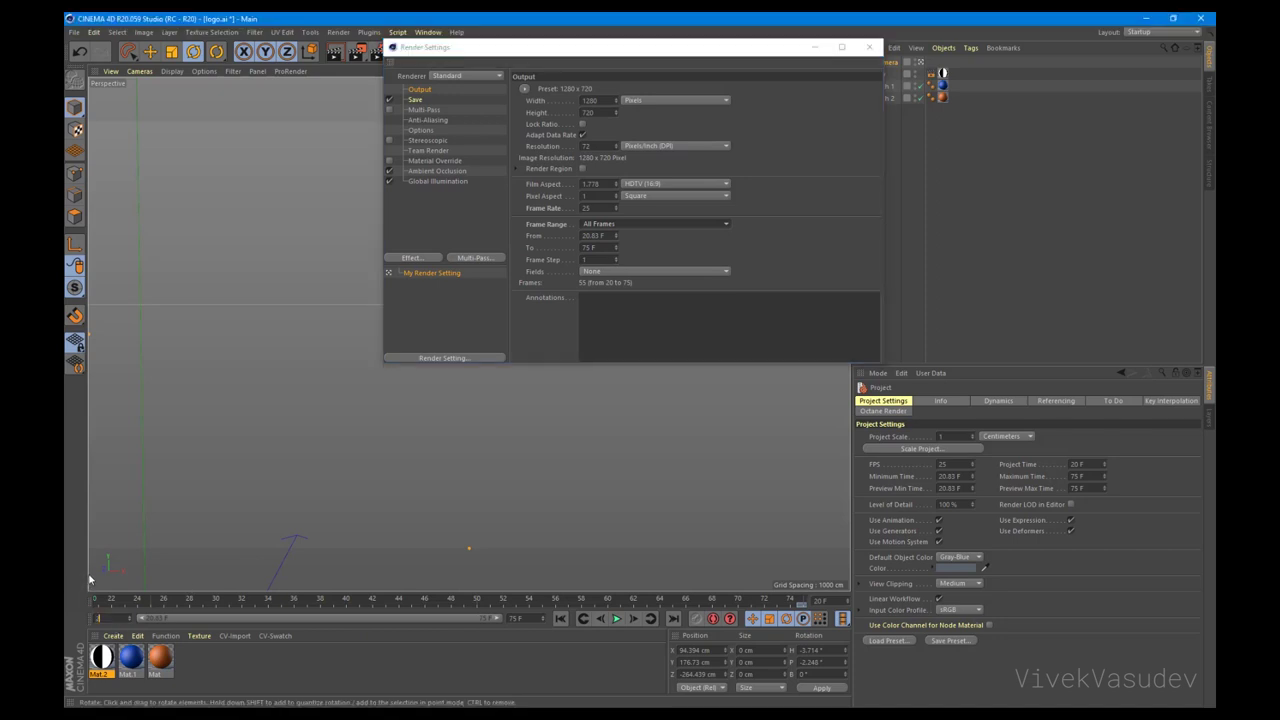
{"action": "type", "text": "0"}
{"action": "key", "text": "Return"}
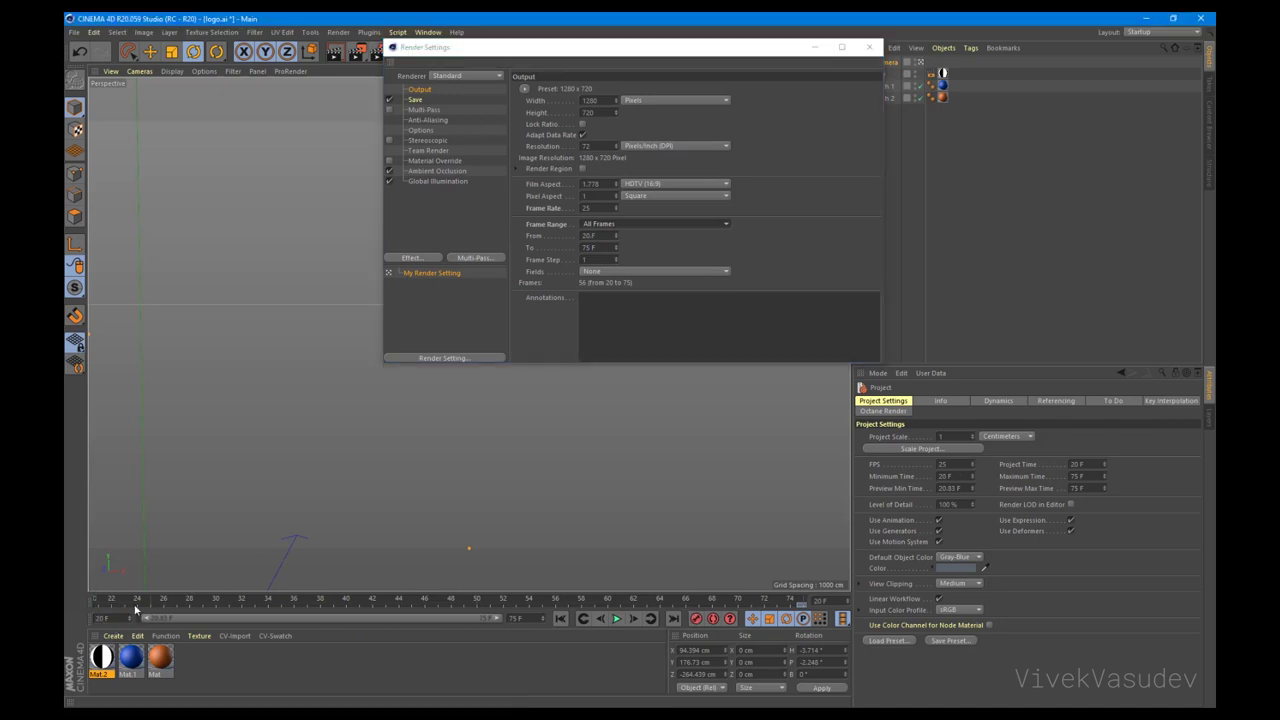
{"action": "mouse_move", "coordinate": [96, 600]}
{"action": "left_mouse_down"}
{"action": "mouse_move", "coordinate": [856, 622]}
{"action": "mouse_move", "coordinate": [439, 613]}
{"action": "left_mouse_up"}
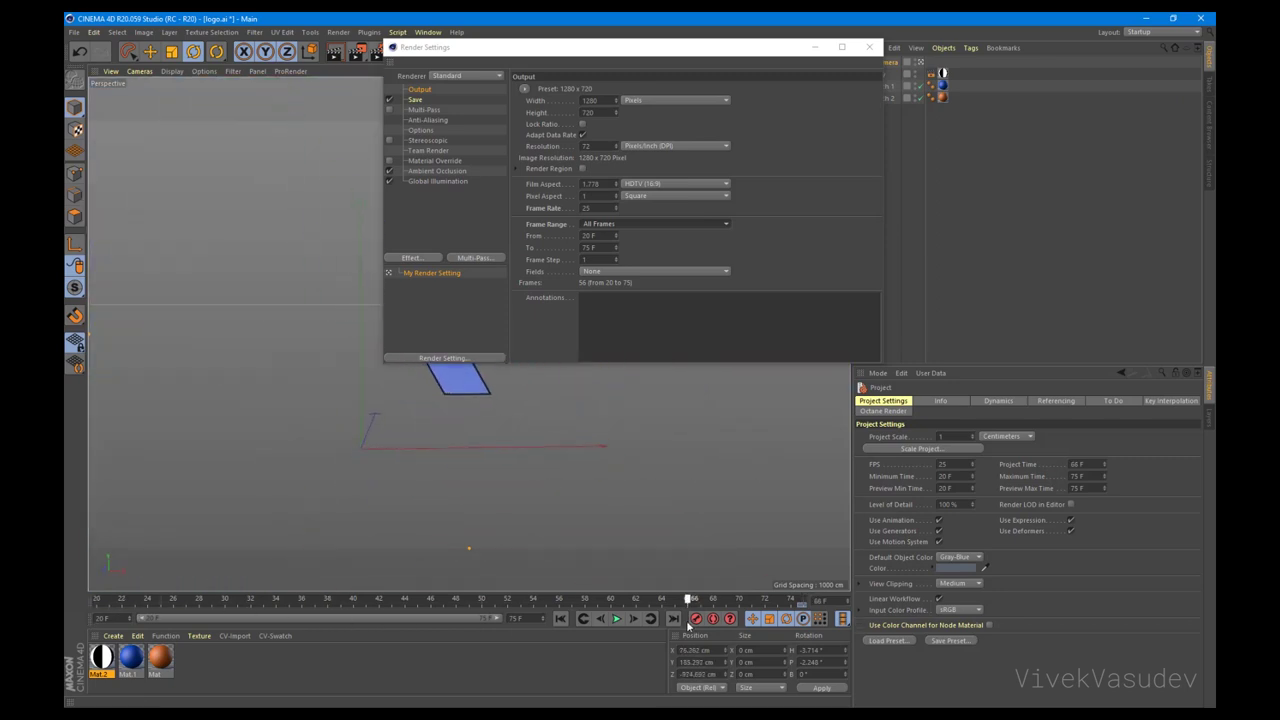
{"action": "left_click", "coordinate": [616, 619]}
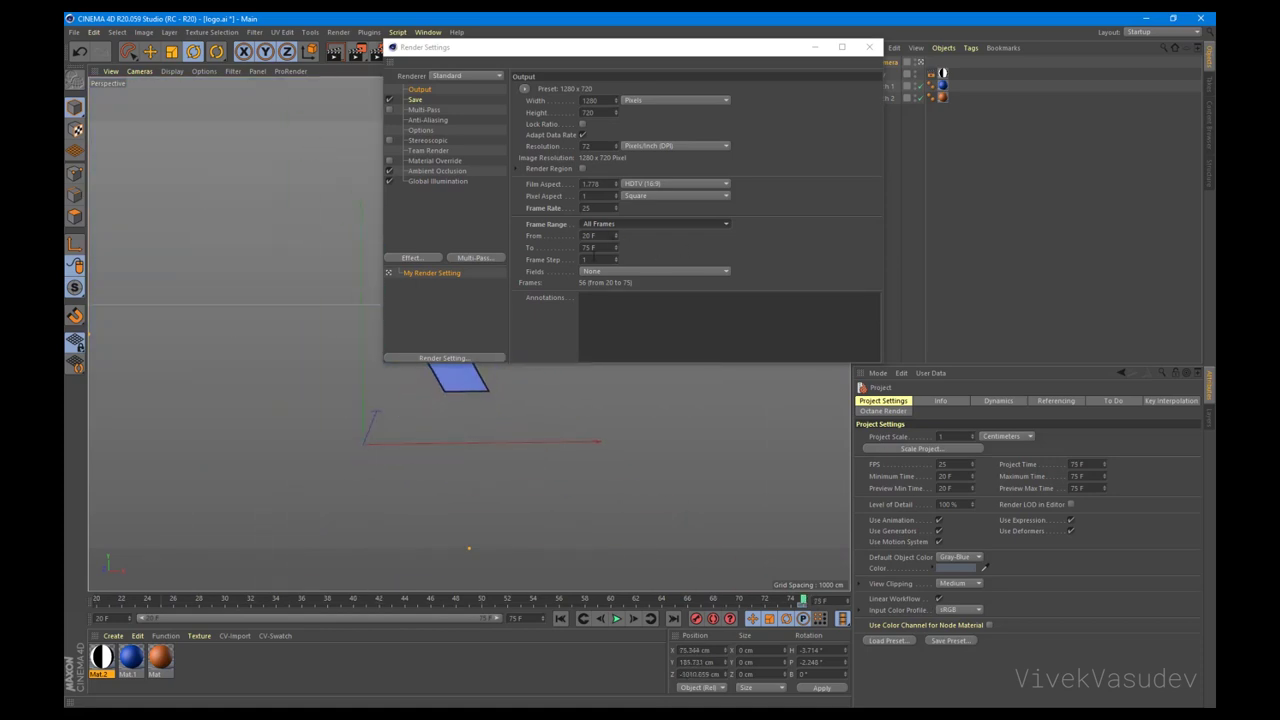
Step: Enable the After Effects compositing project file with timeline markers in the Save options
{"action": "left_click", "coordinate": [441, 170]}
{"action": "left_click", "coordinate": [437, 181]}
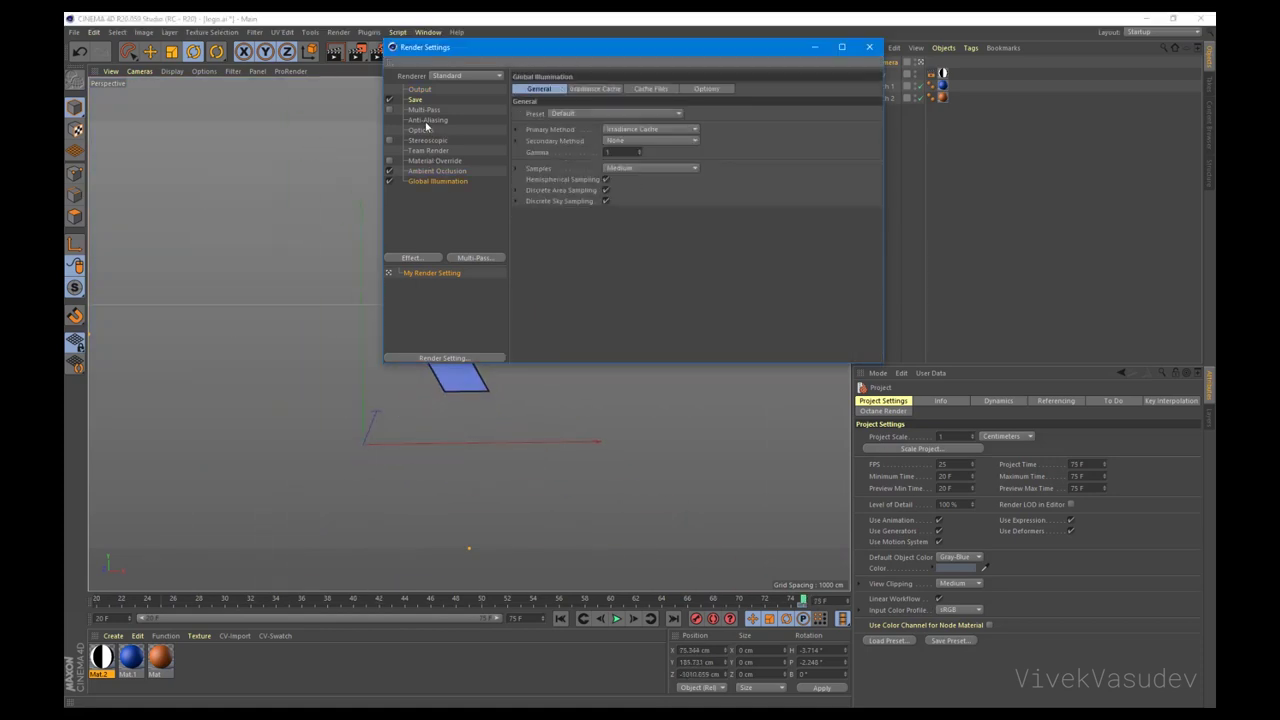
{"action": "left_click", "coordinate": [418, 101]}
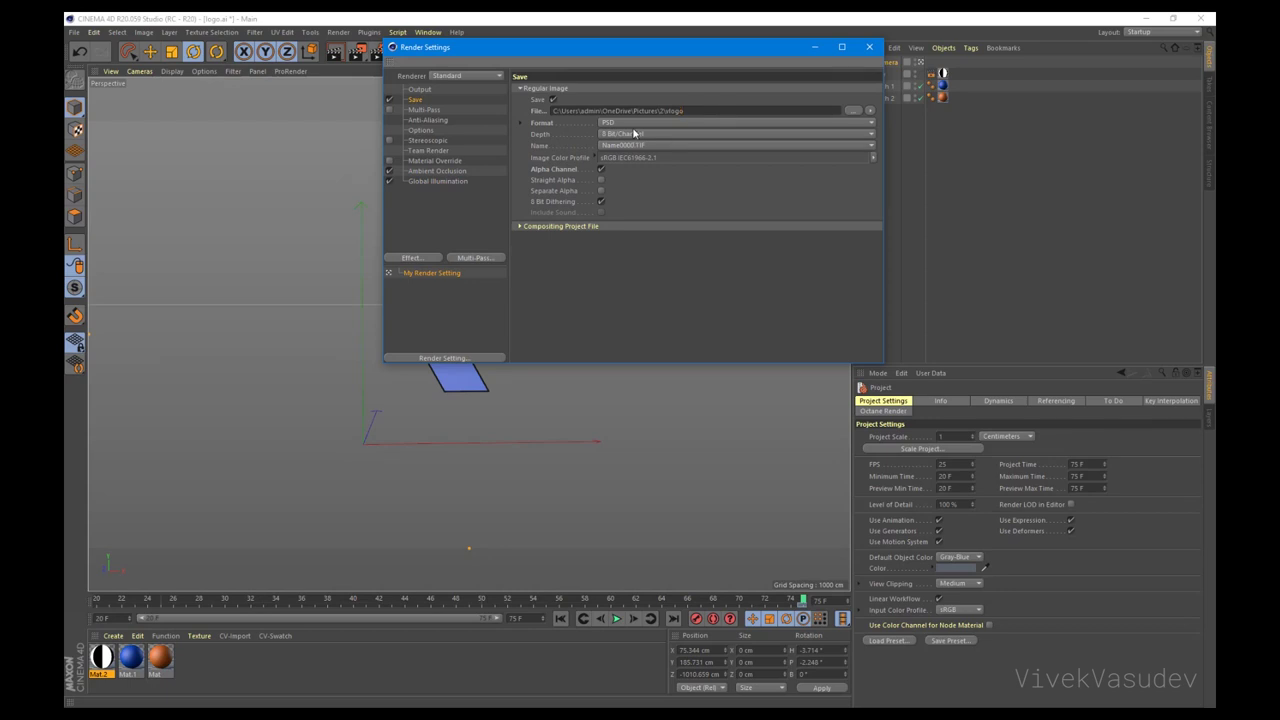
{"action": "left_click", "coordinate": [572, 227]}
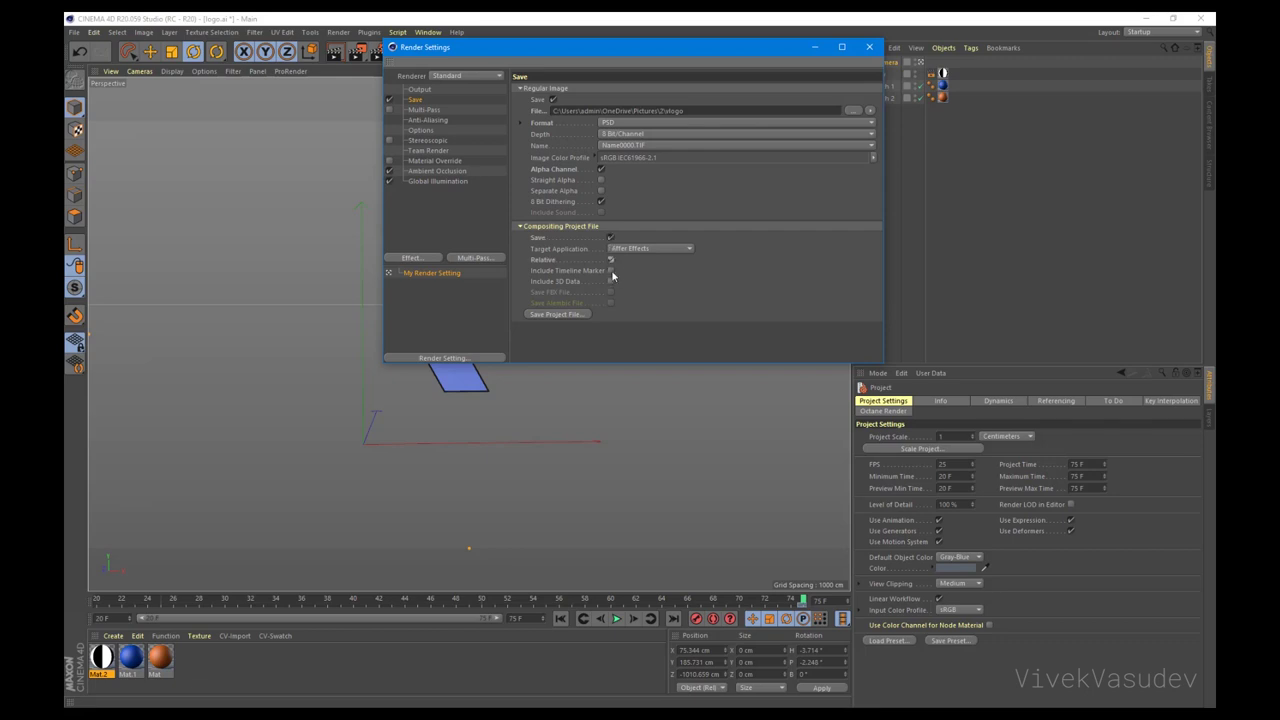
{"action": "left_click", "coordinate": [611, 271]}
{"action": "left_click", "coordinate": [862, 50]}
Step: Render the 56-frame V logo animation, then play it back and inspect its alpha layer
{"action": "left_click", "coordinate": [357, 51]}
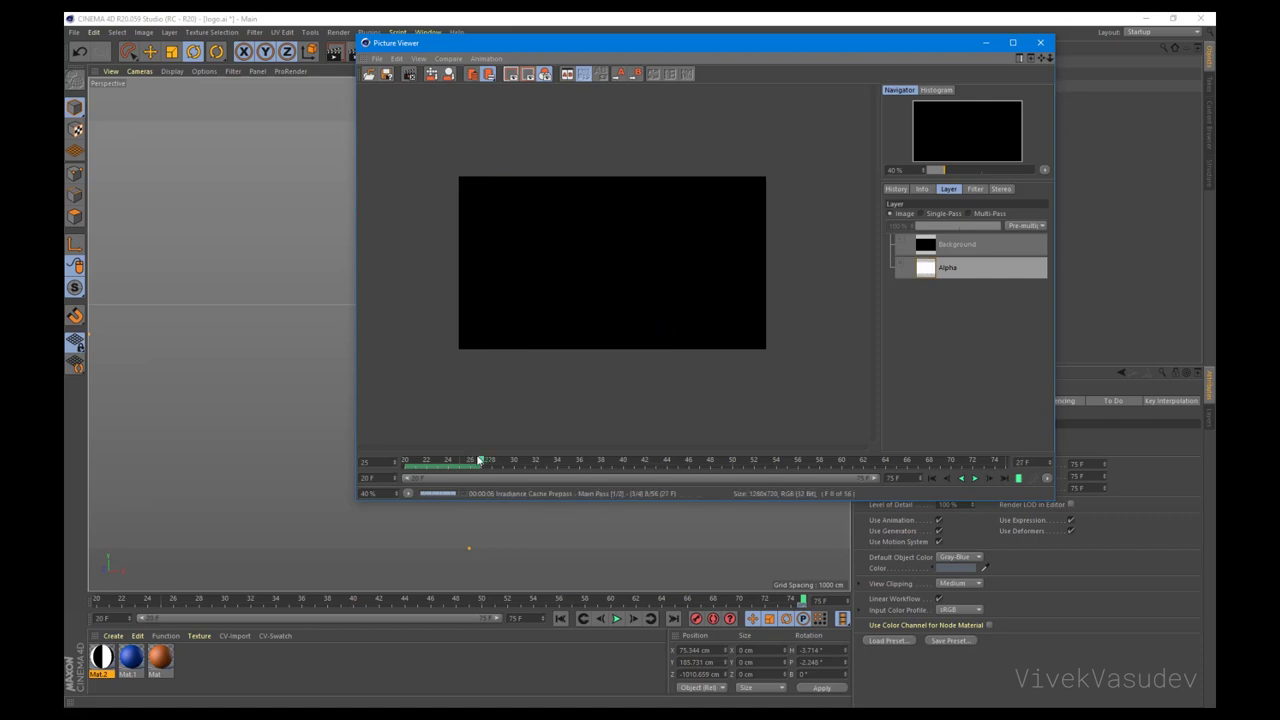
{"action": "mouse_move", "coordinate": [775, 53]}
{"action": "left_mouse_down"}
{"action": "mouse_move", "coordinate": [580, 274]}
{"action": "mouse_move", "coordinate": [703, 123]}
{"action": "mouse_move", "coordinate": [729, 67]}
{"action": "left_mouse_up"}
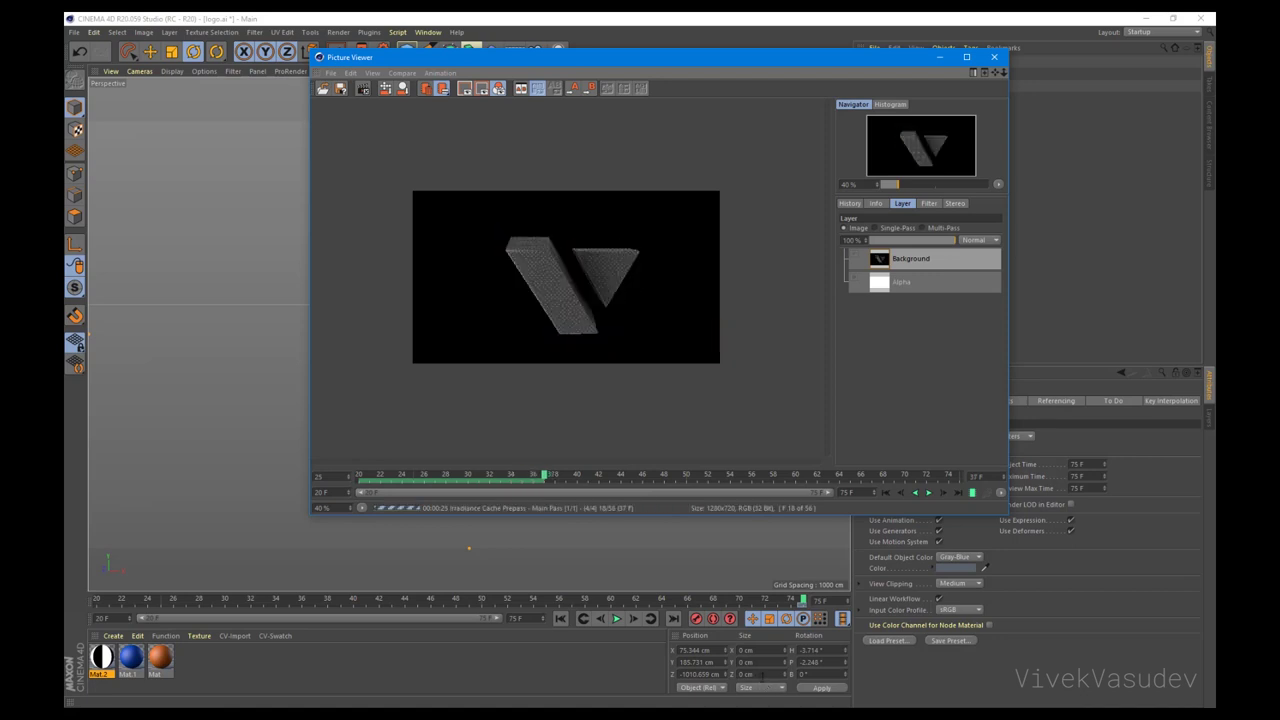
{"action": "left_click", "coordinate": [931, 495]}
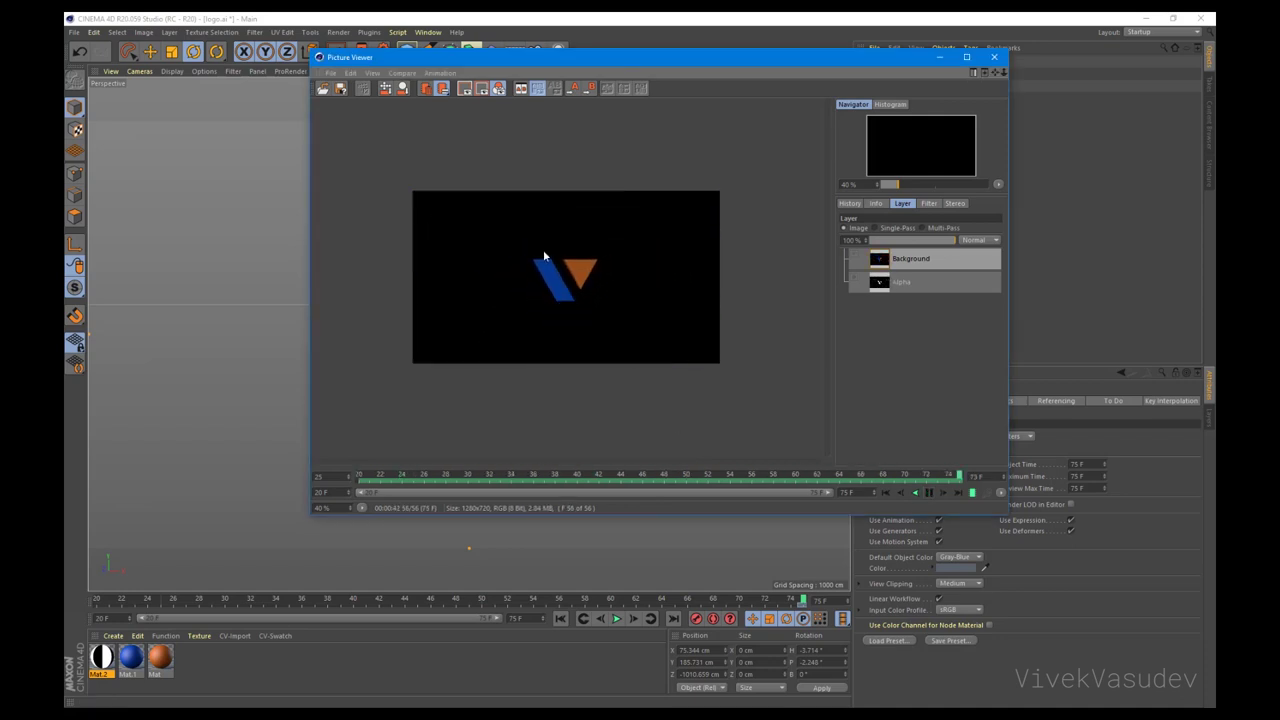
{"action": "left_click", "coordinate": [905, 282]}
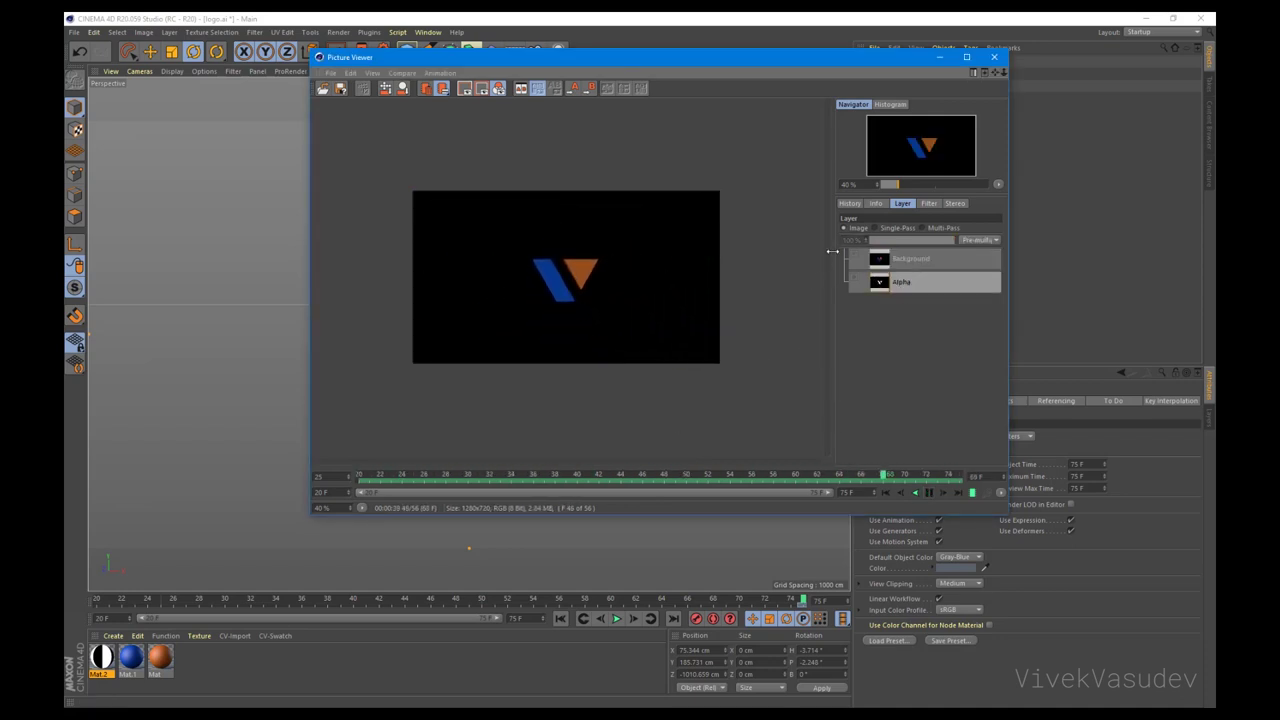
{"action": "left_click", "coordinate": [928, 493]}
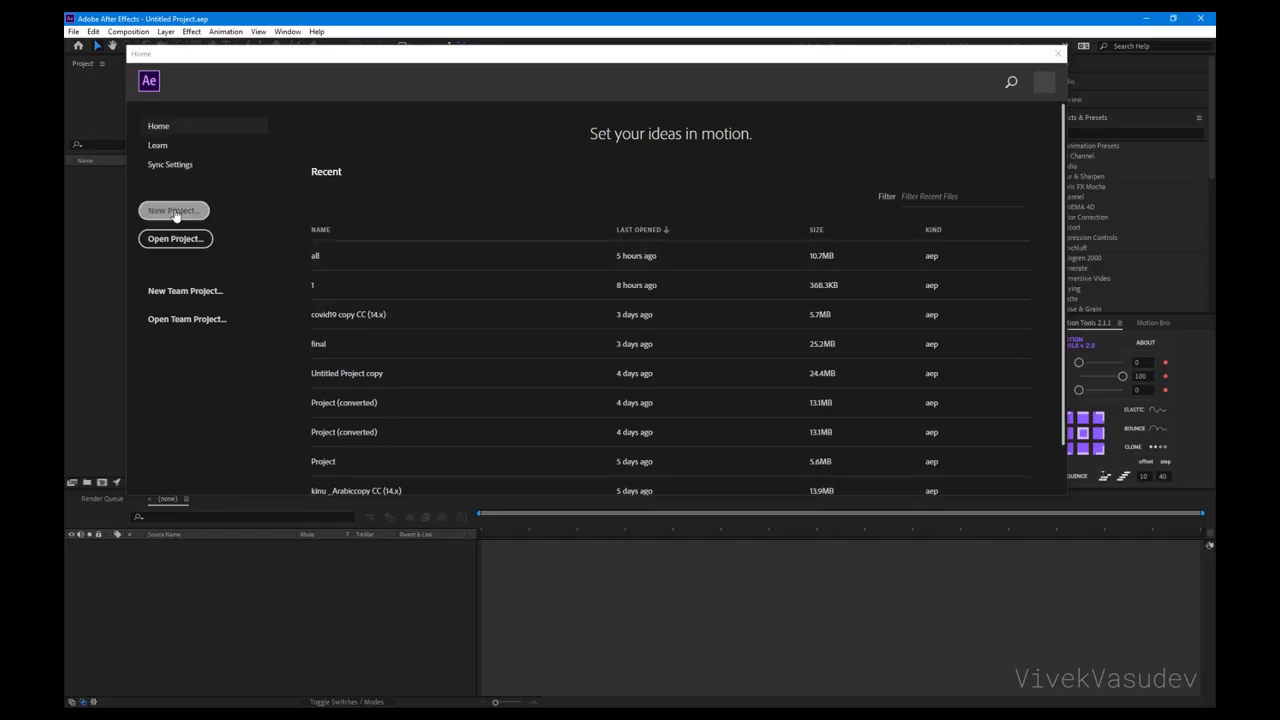
Step: Start a new project and import vlogo.aec from folder 2
{"action": "left_click", "coordinate": [174, 210]}
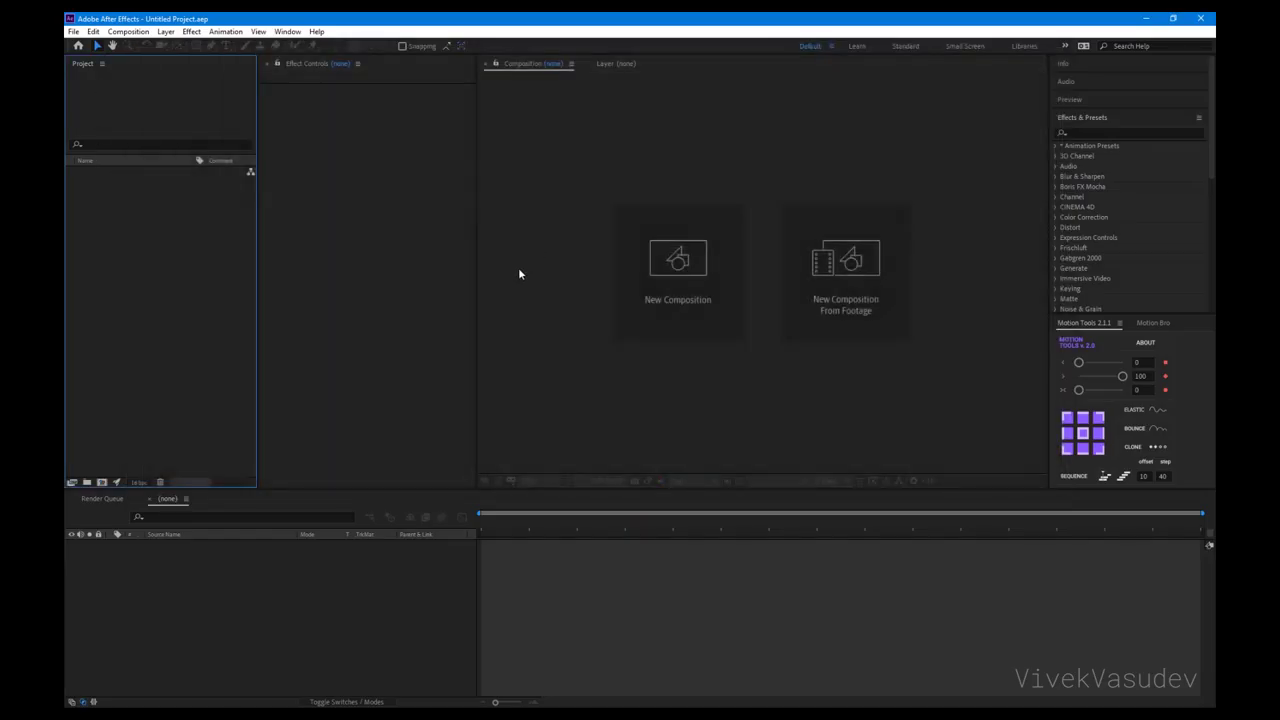
{"action": "double_click", "coordinate": [244, 268]}
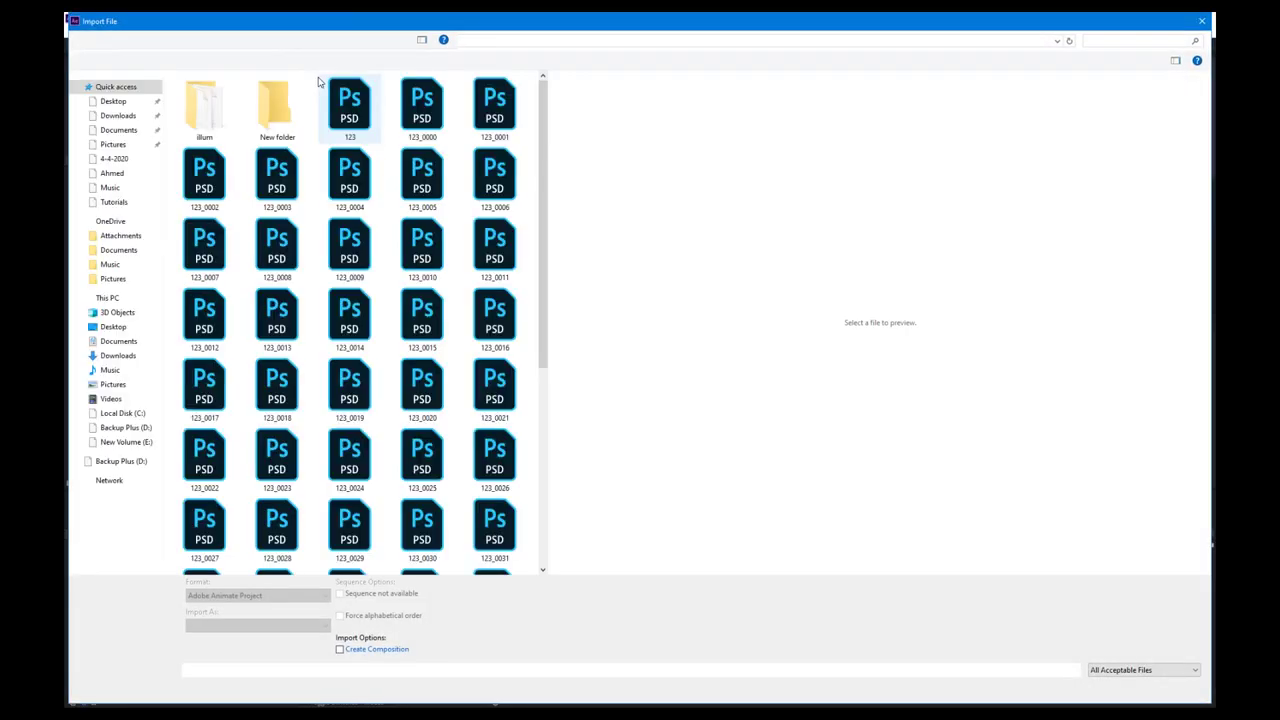
{"action": "left_click", "coordinate": [263, 44]}
{"action": "double_click", "coordinate": [208, 104]}
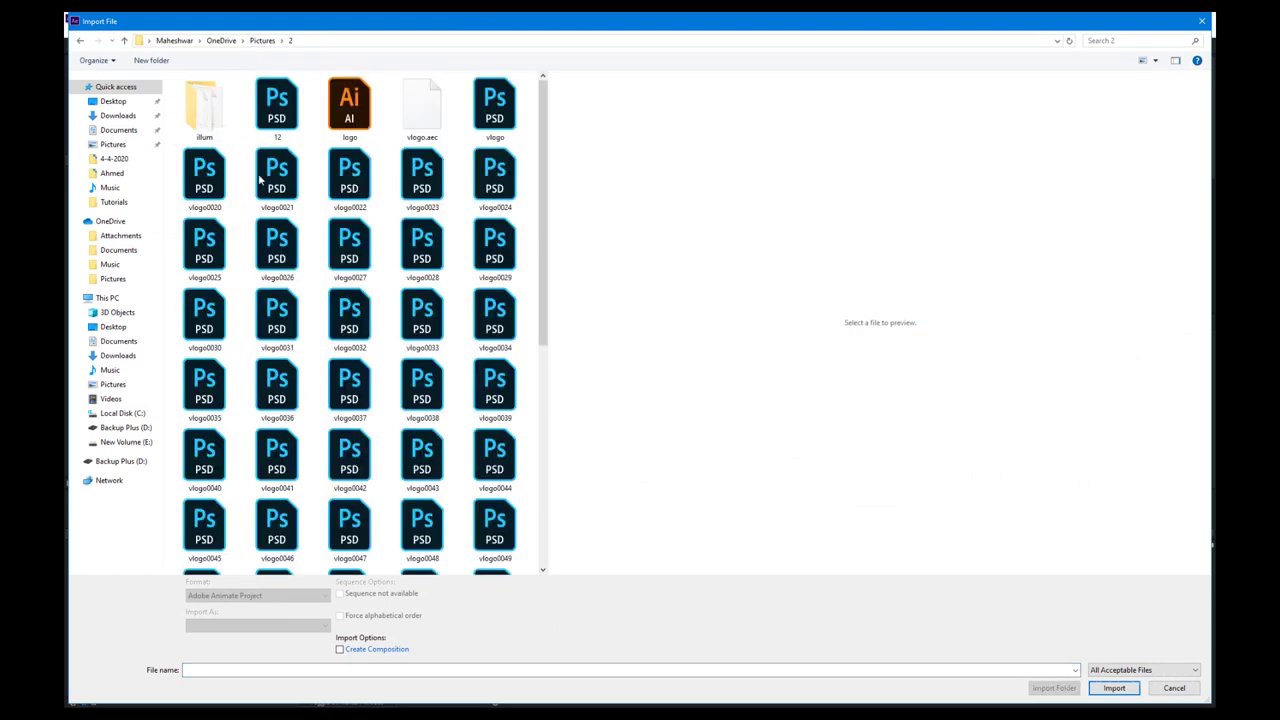
{"action": "left_click", "coordinate": [503, 112]}
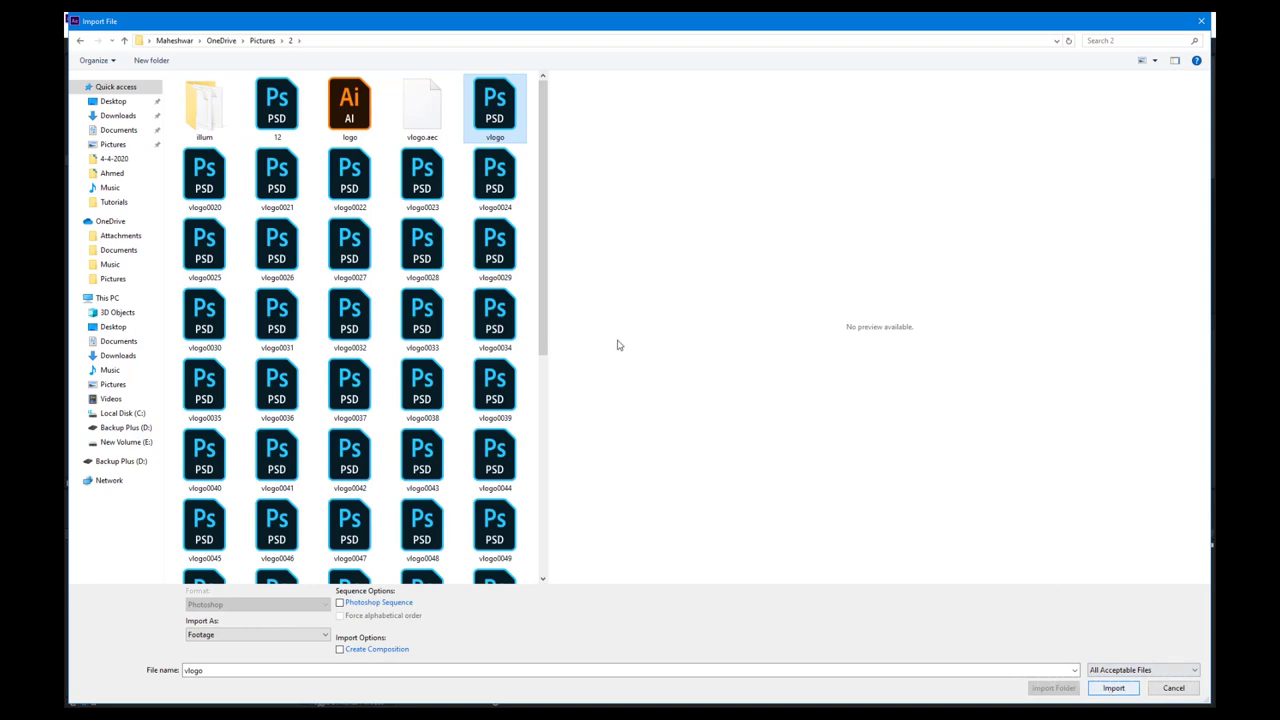
{"action": "left_click", "coordinate": [412, 112]}
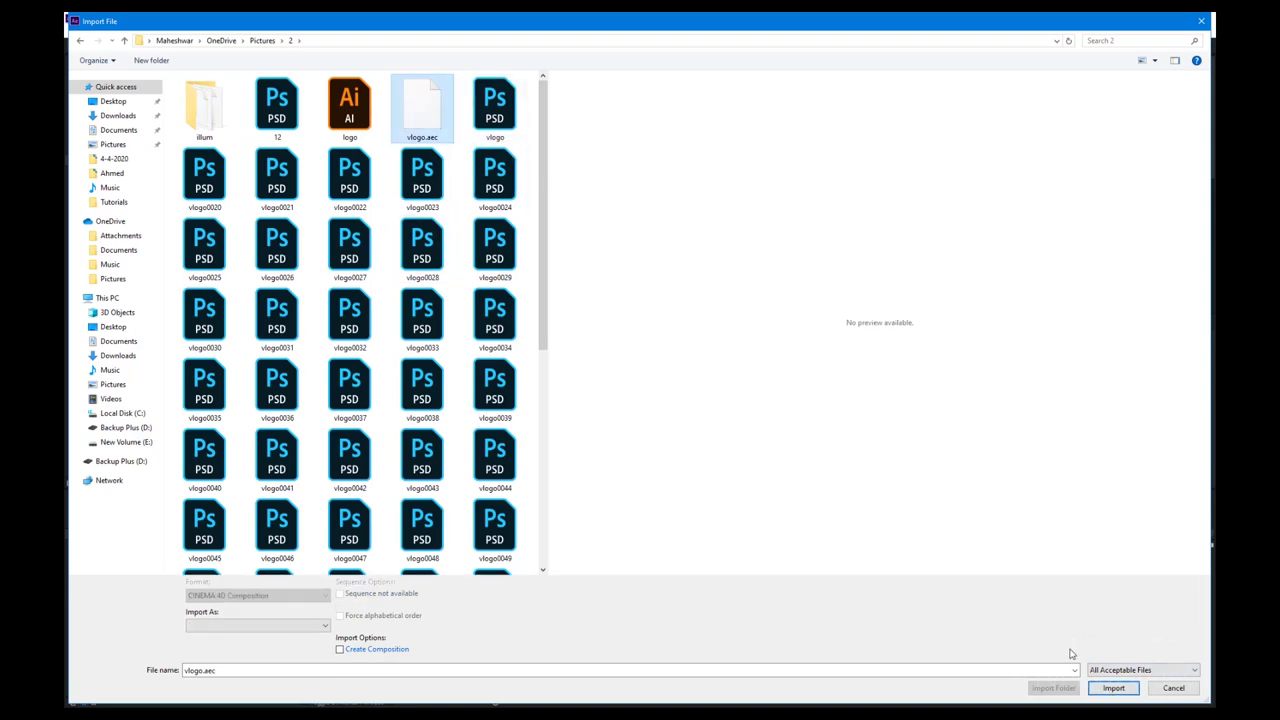
{"action": "left_click", "coordinate": [1113, 688]}
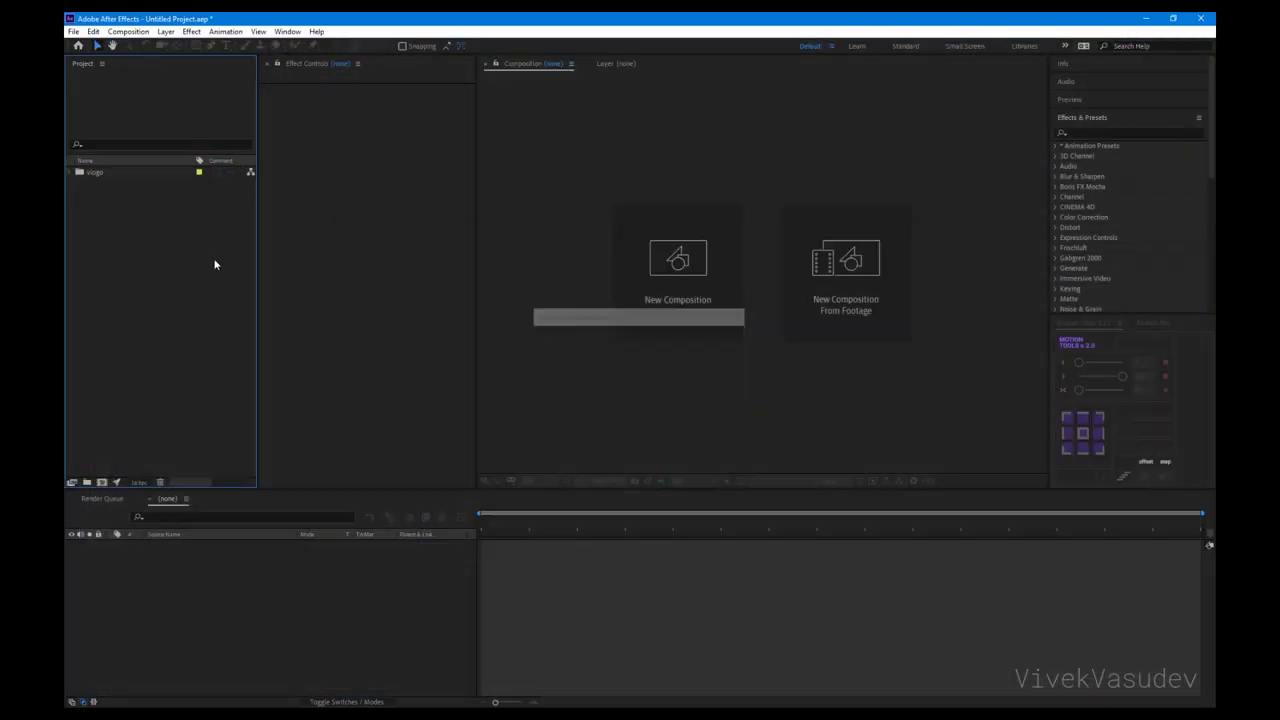
Step: Cancel a second import, expand the vlogo folder and select vlogo[0020-0075].psd
{"action": "double_click", "coordinate": [234, 197]}
{"action": "left_click", "coordinate": [493, 108]}
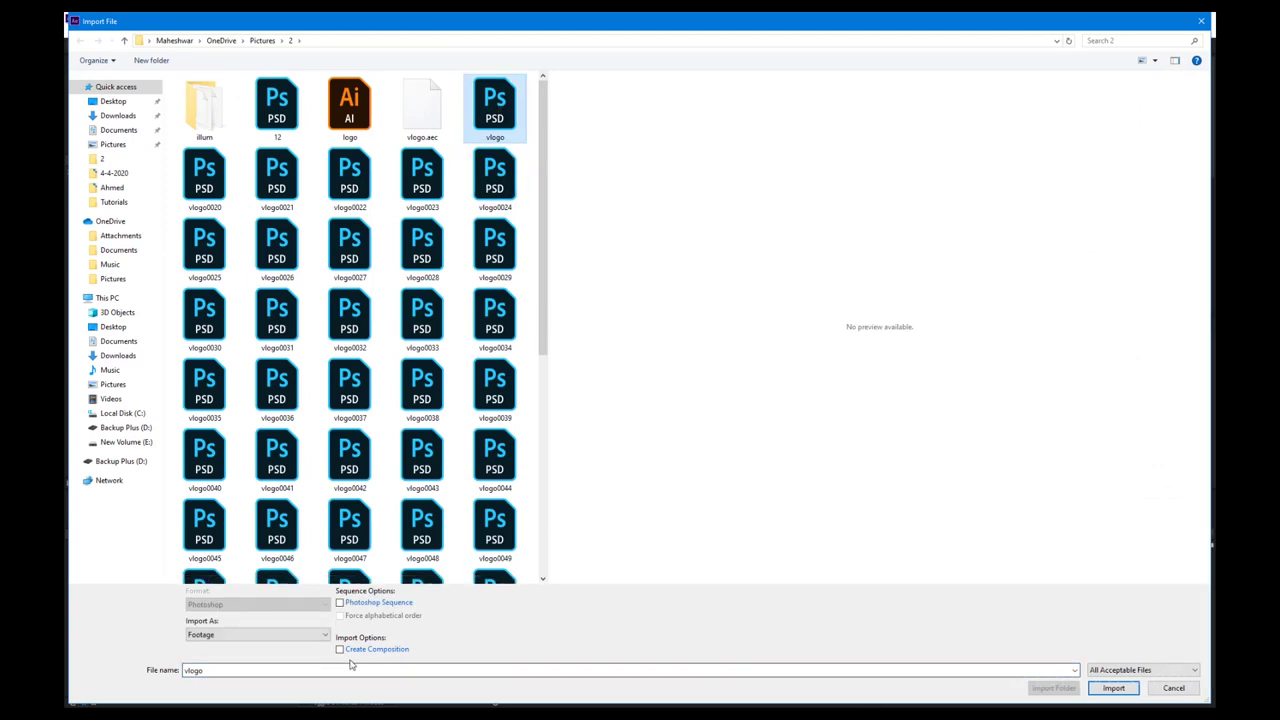
{"action": "left_click", "coordinate": [1174, 688]}
{"action": "left_click", "coordinate": [69, 172]}
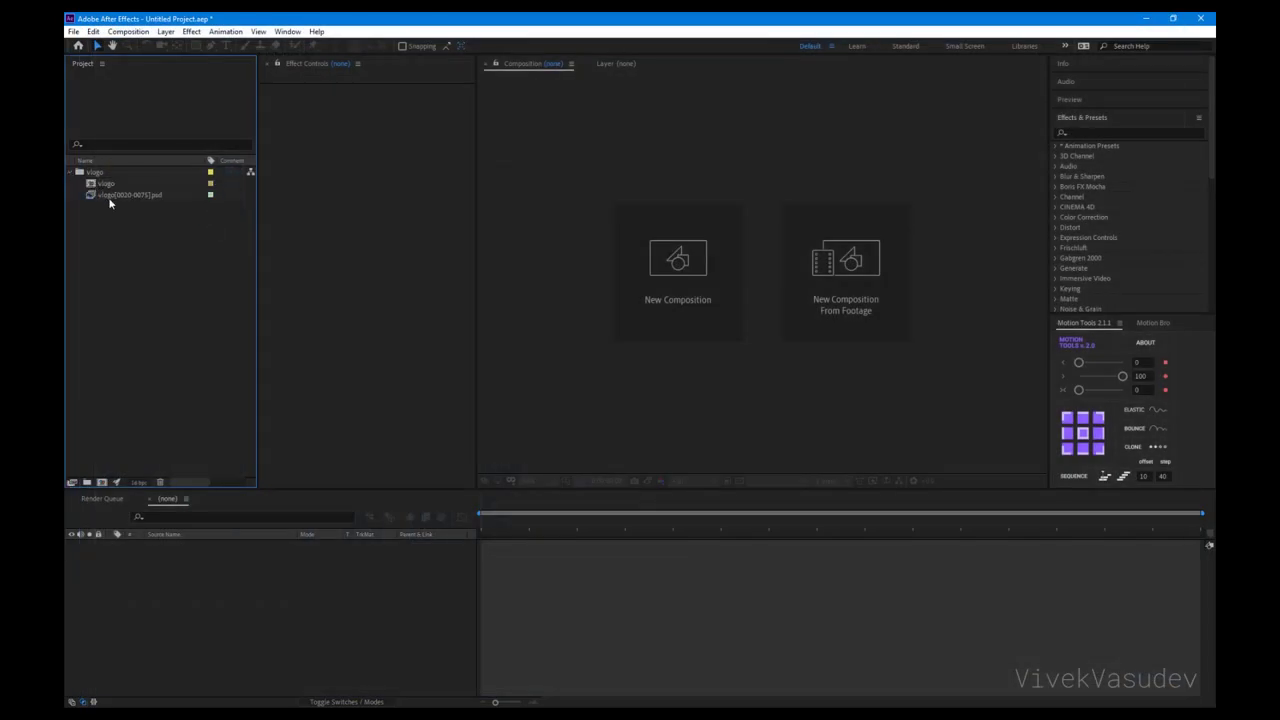
{"action": "left_click", "coordinate": [112, 196]}
Step: Create the vlogo 2 composition from the vlogo[0020-0075].psd sequence
{"action": "left_click_drag", "start_coordinate": [101, 484], "coordinate": [100, 482]}
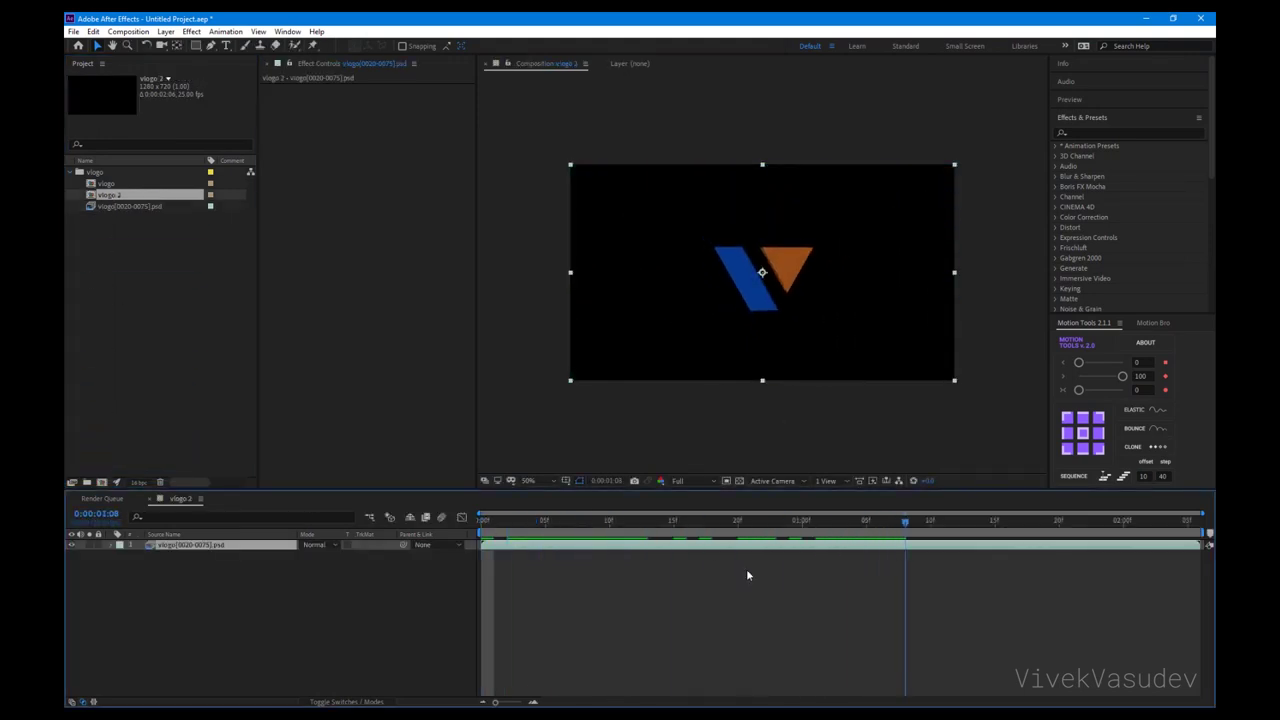
{"action": "key", "text": "space"}
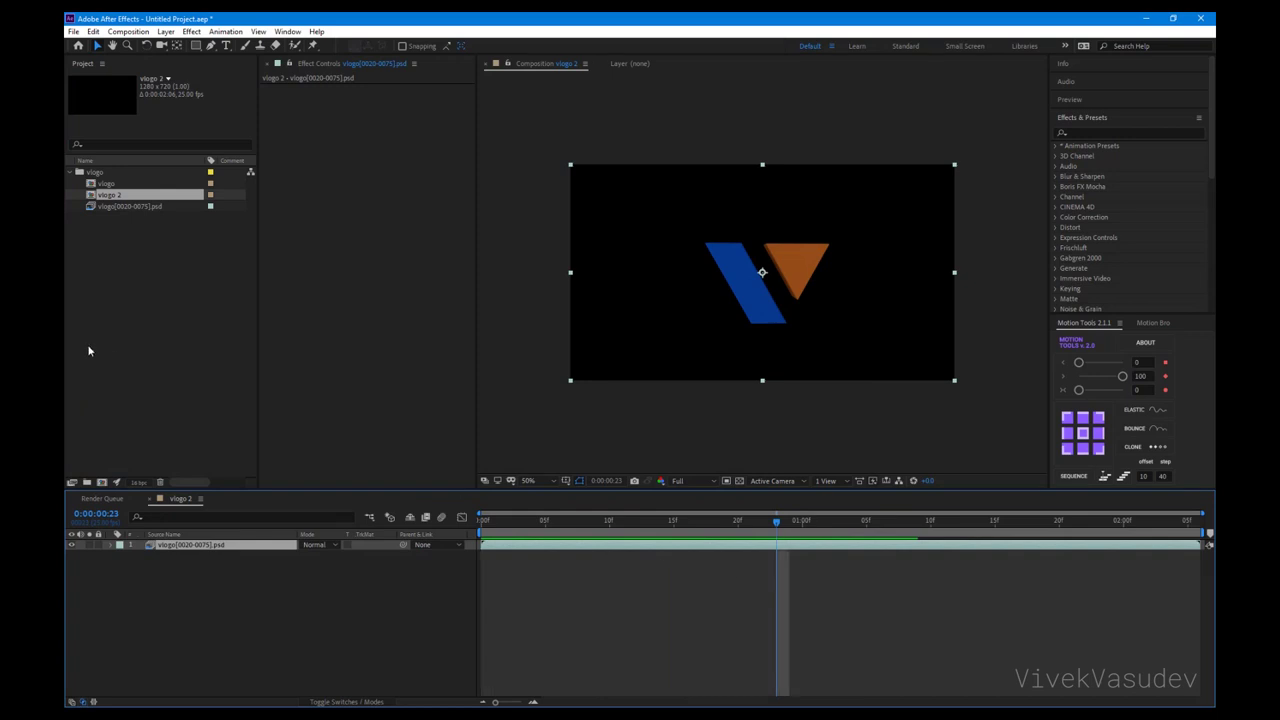
{"action": "left_click", "coordinate": [185, 595]}
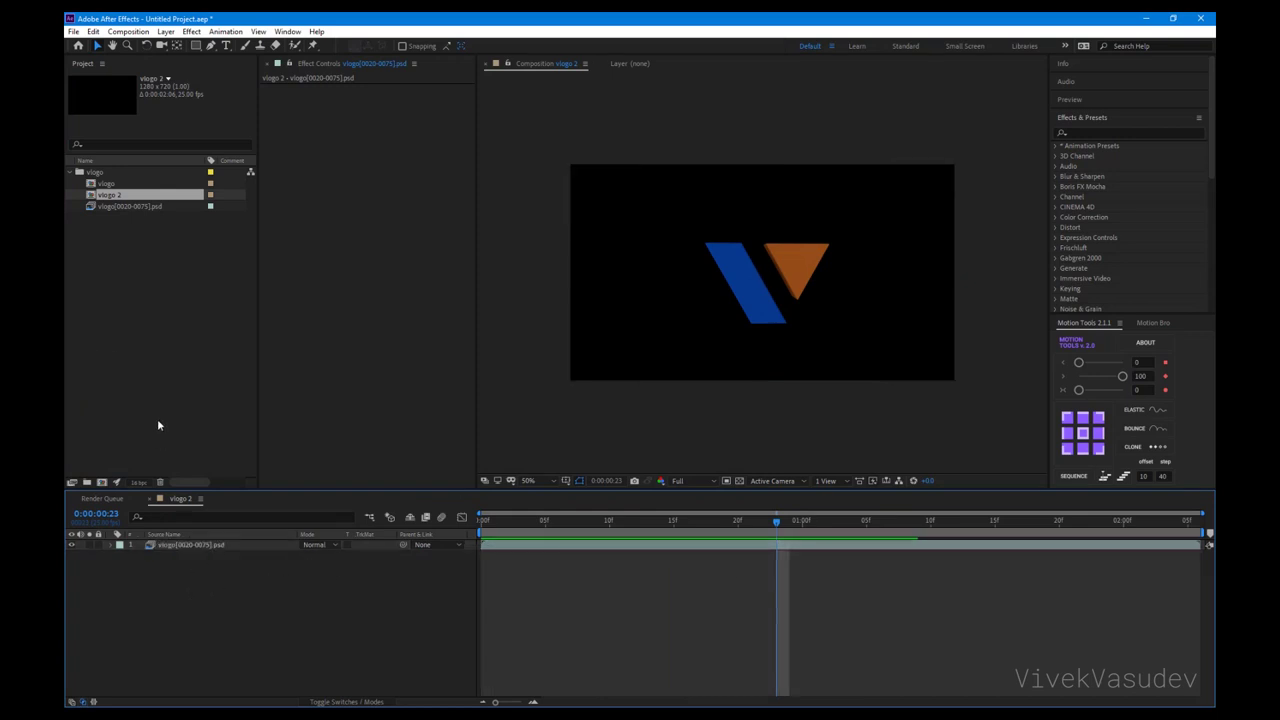
Step: Add a light gray solid, move it below the logo layer, and preview
{"action": "right_click", "coordinate": [228, 593]}
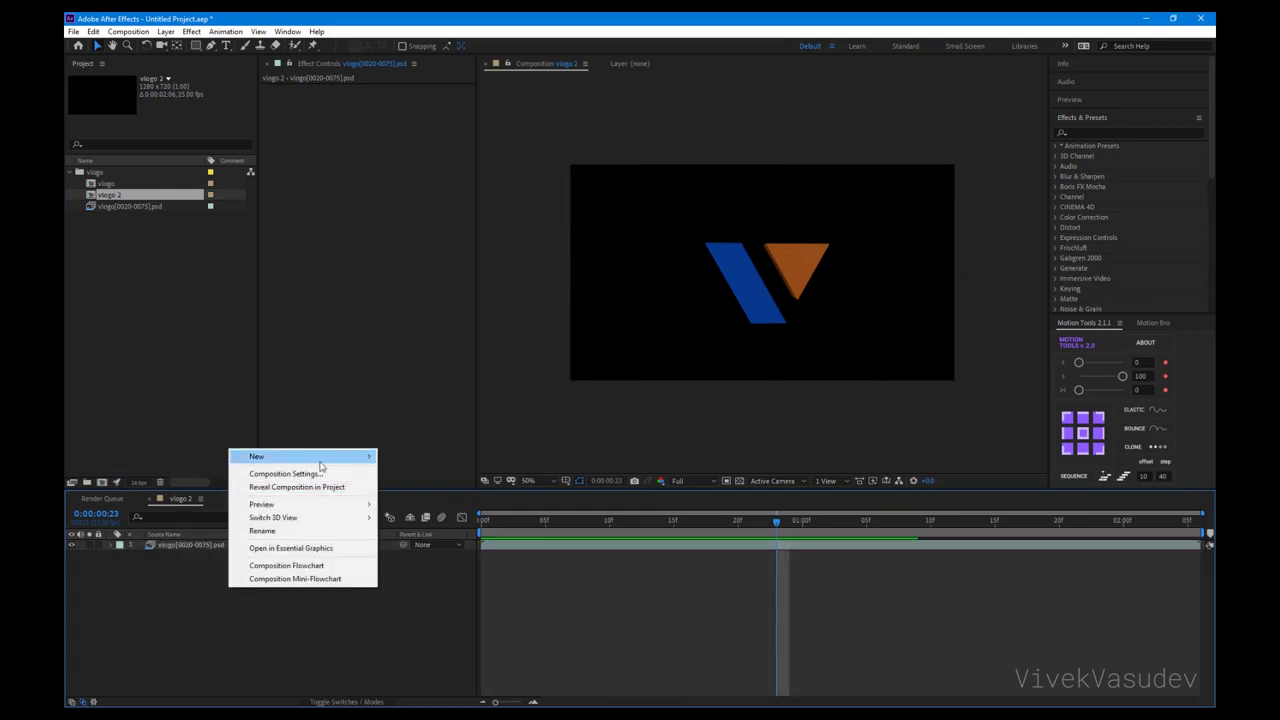
{"action": "left_click", "coordinate": [440, 487]}
{"action": "left_click", "coordinate": [203, 221]}
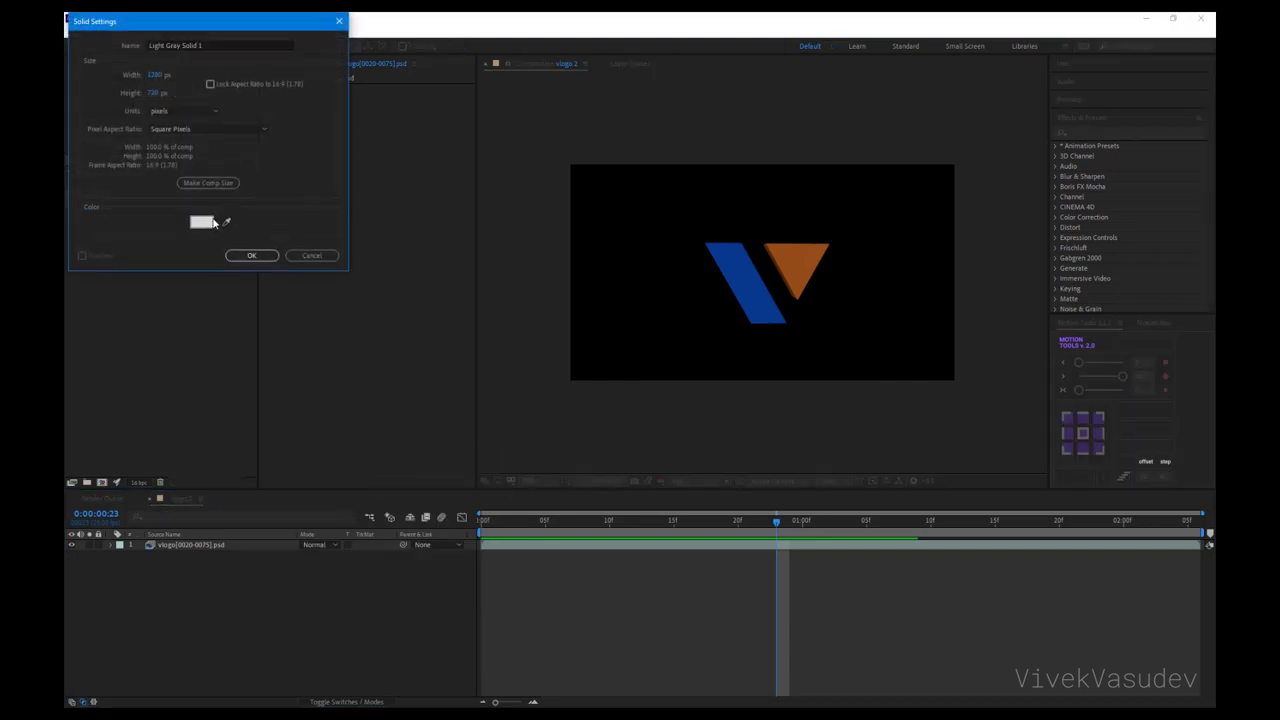
{"action": "left_click", "coordinate": [342, 44]}
{"action": "left_click", "coordinate": [252, 256]}
{"action": "key", "text": "ctrl+bracketleft"}
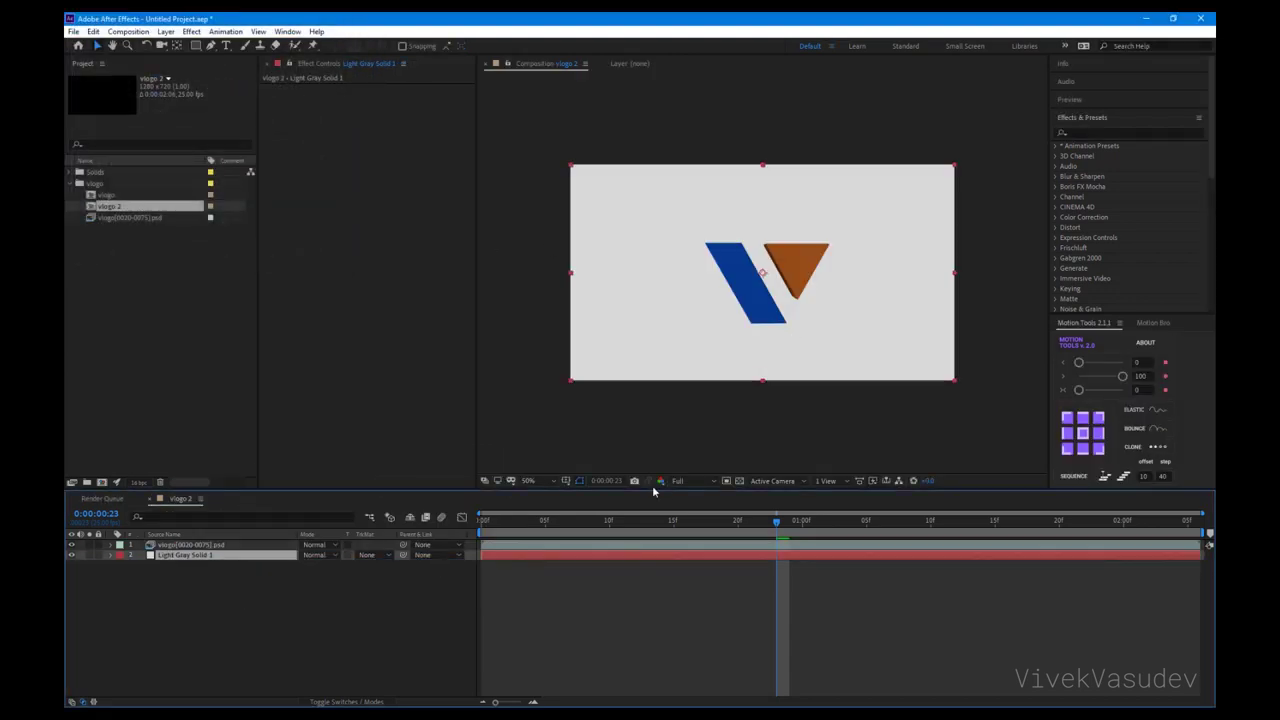
{"action": "left_click_drag", "start_coordinate": [618, 533], "coordinate": [1012, 556]}
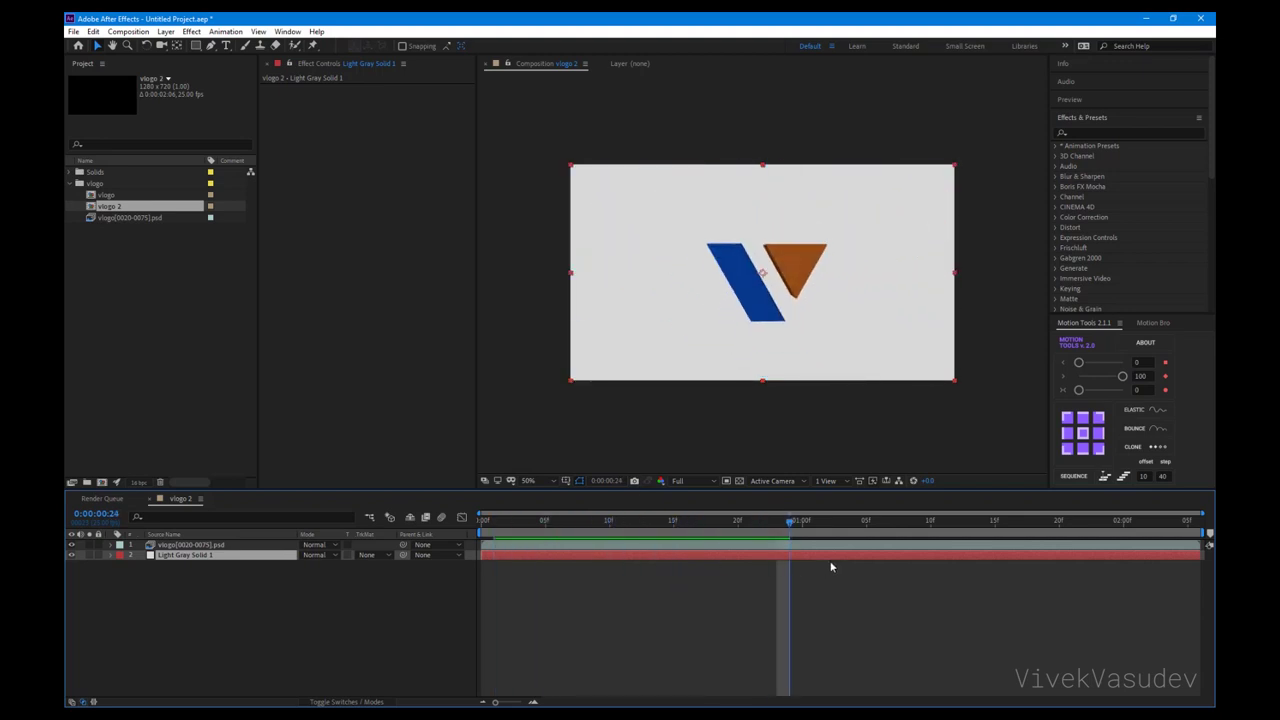
{"action": "key", "text": "space"}
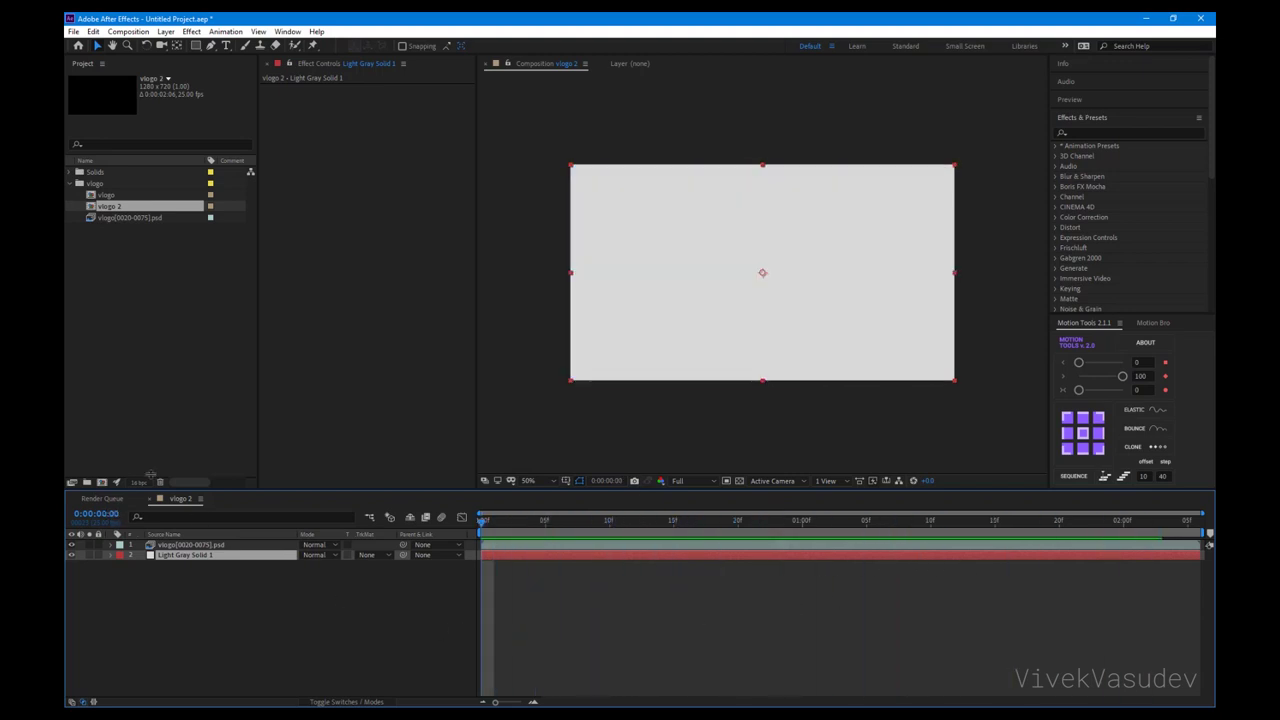
{"action": "left_click", "coordinate": [139, 346]}
Step: Import optical falre.jpg and place it as the top layer of vlogo 2
{"action": "double_click", "coordinate": [139, 346]}
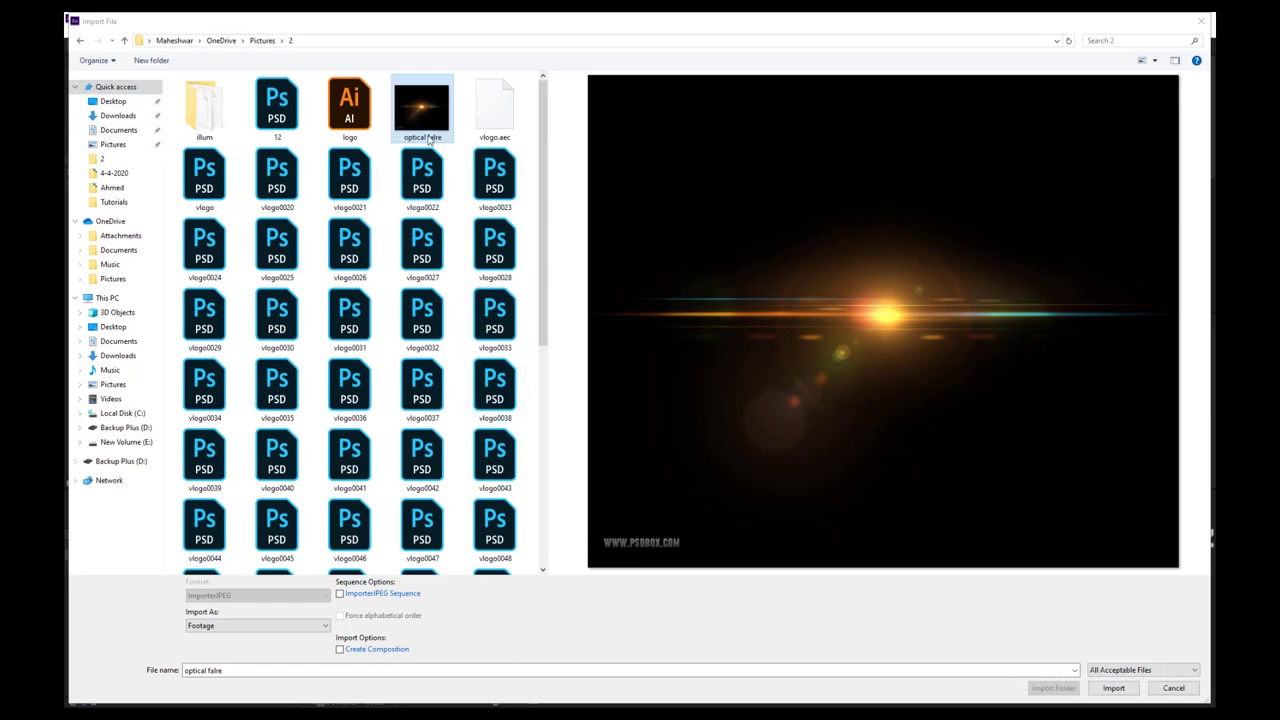
{"action": "left_click", "coordinate": [1115, 688]}
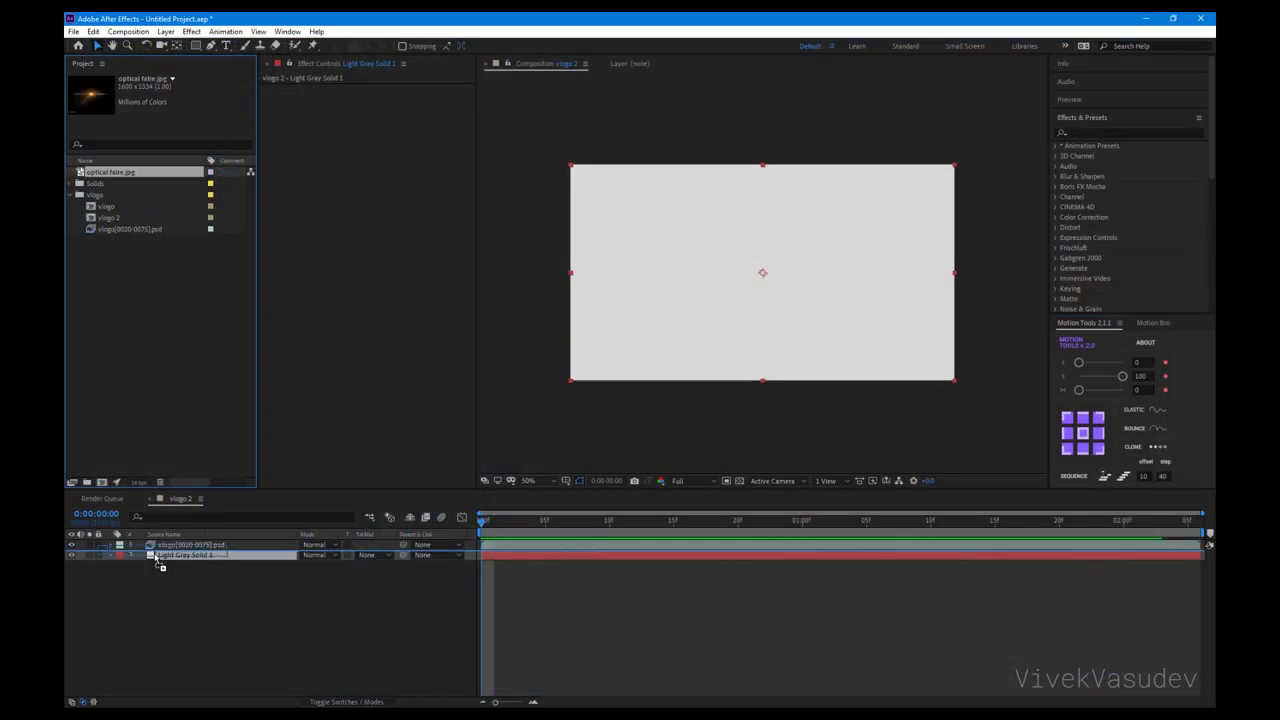
{"action": "left_click_drag", "start_coordinate": [150, 532], "coordinate": [155, 543]}
{"action": "key", "text": "space"}
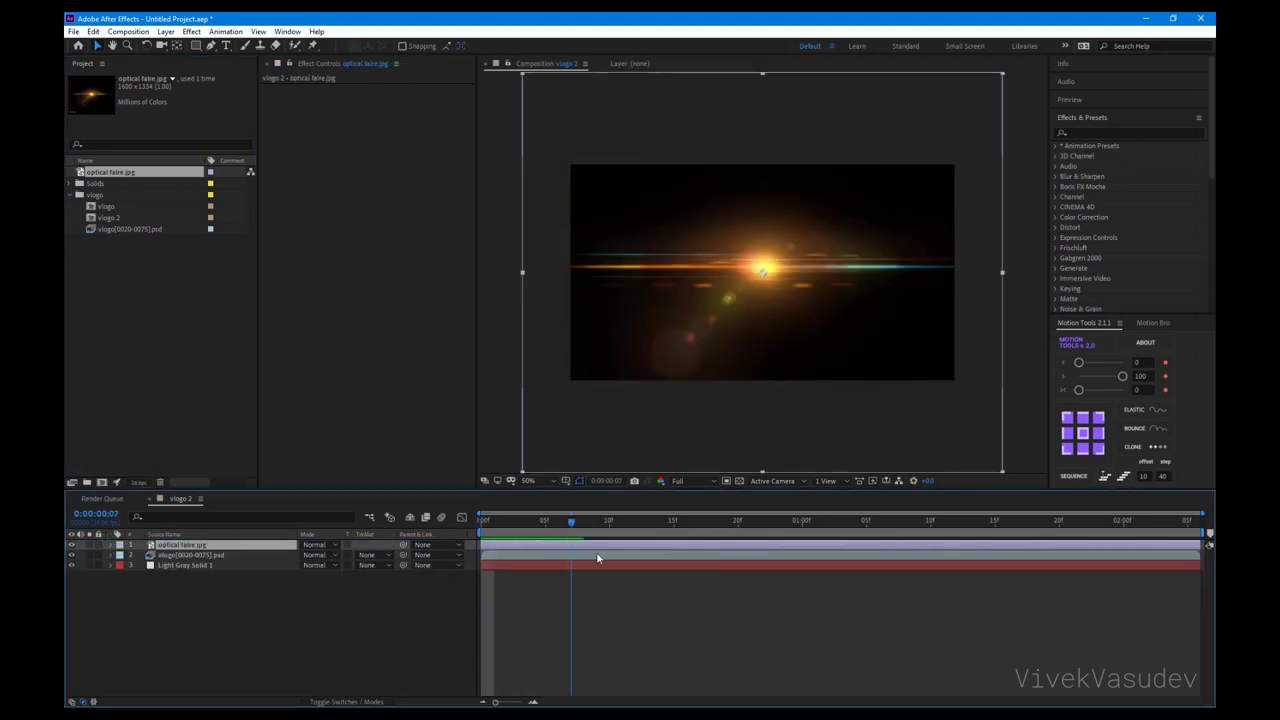
Step: Set the flare layer's blending mode to Add and preview it over the logo
{"action": "left_click", "coordinate": [71, 545]}
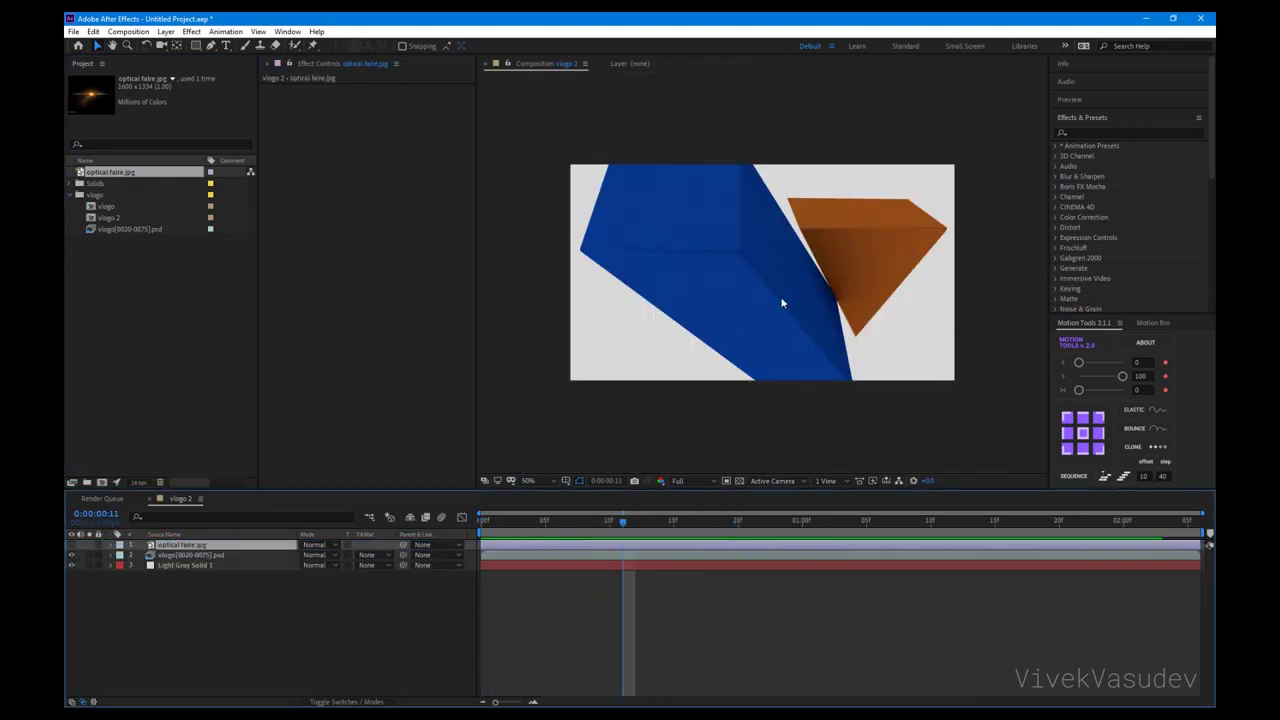
{"action": "left_click", "coordinate": [316, 544]}
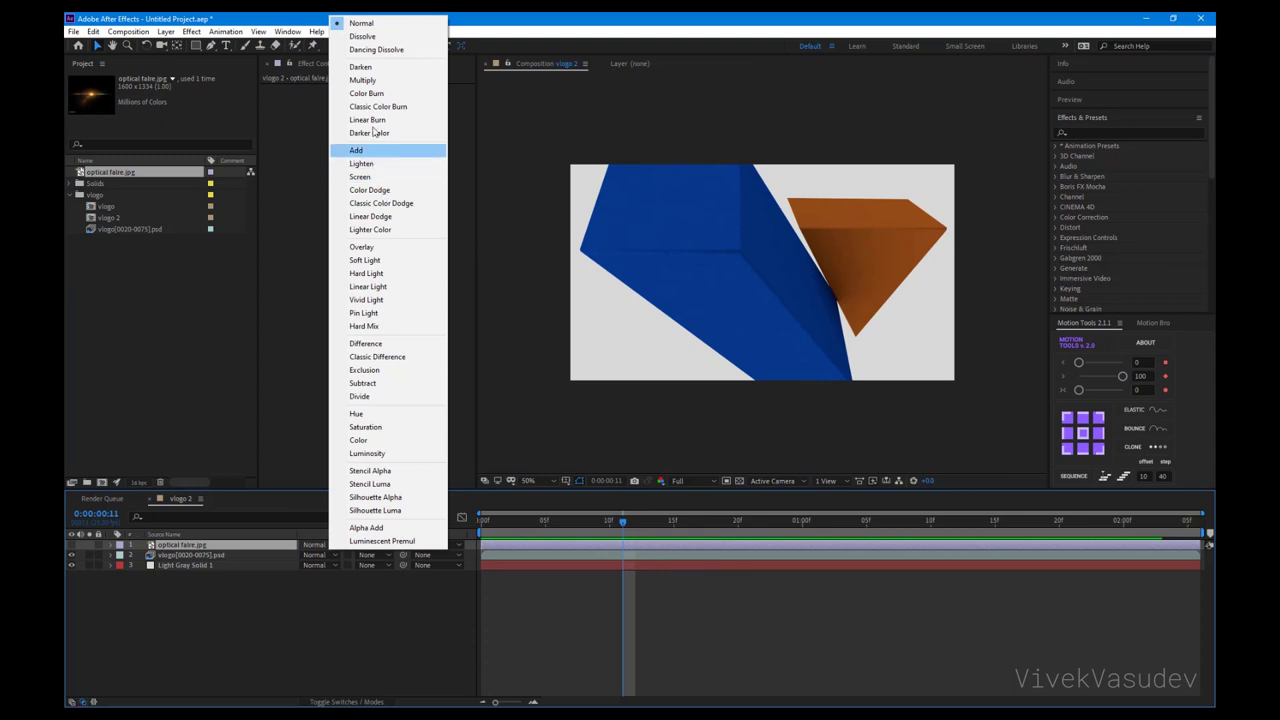
{"action": "left_click", "coordinate": [362, 163]}
{"action": "left_click", "coordinate": [312, 545]}
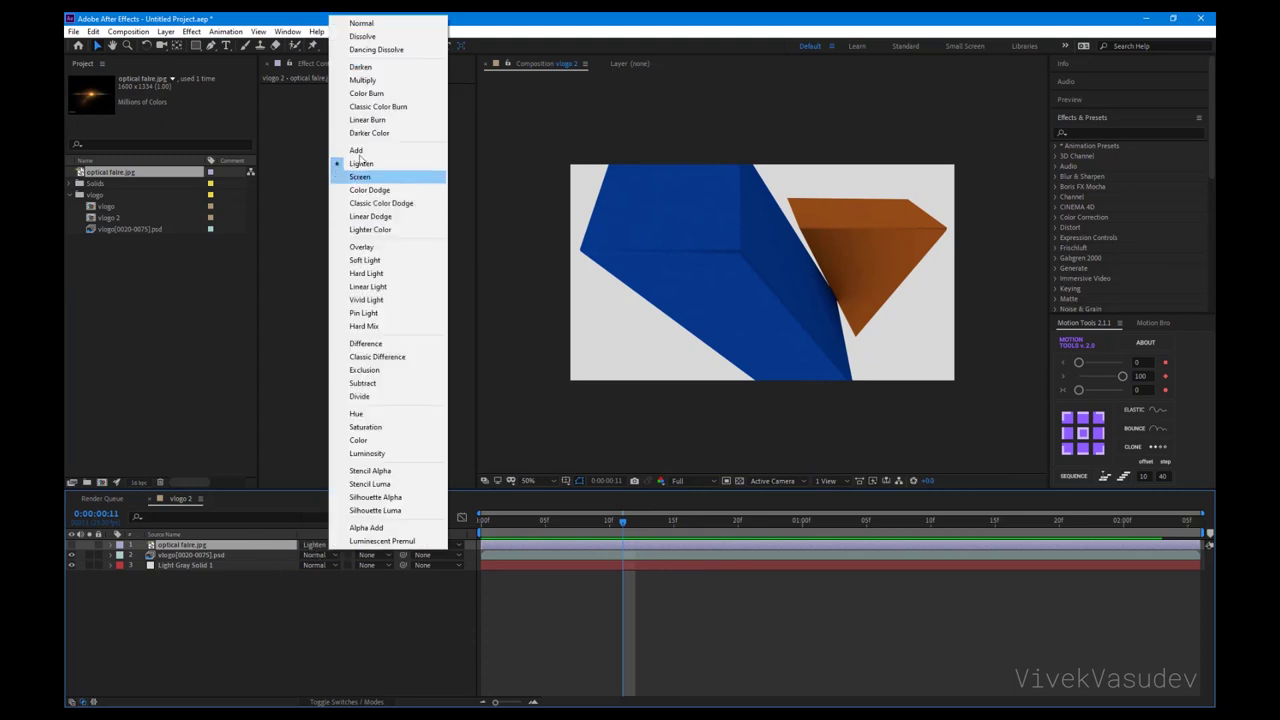
{"action": "left_click", "coordinate": [360, 155]}
{"action": "left_click", "coordinate": [71, 545]}
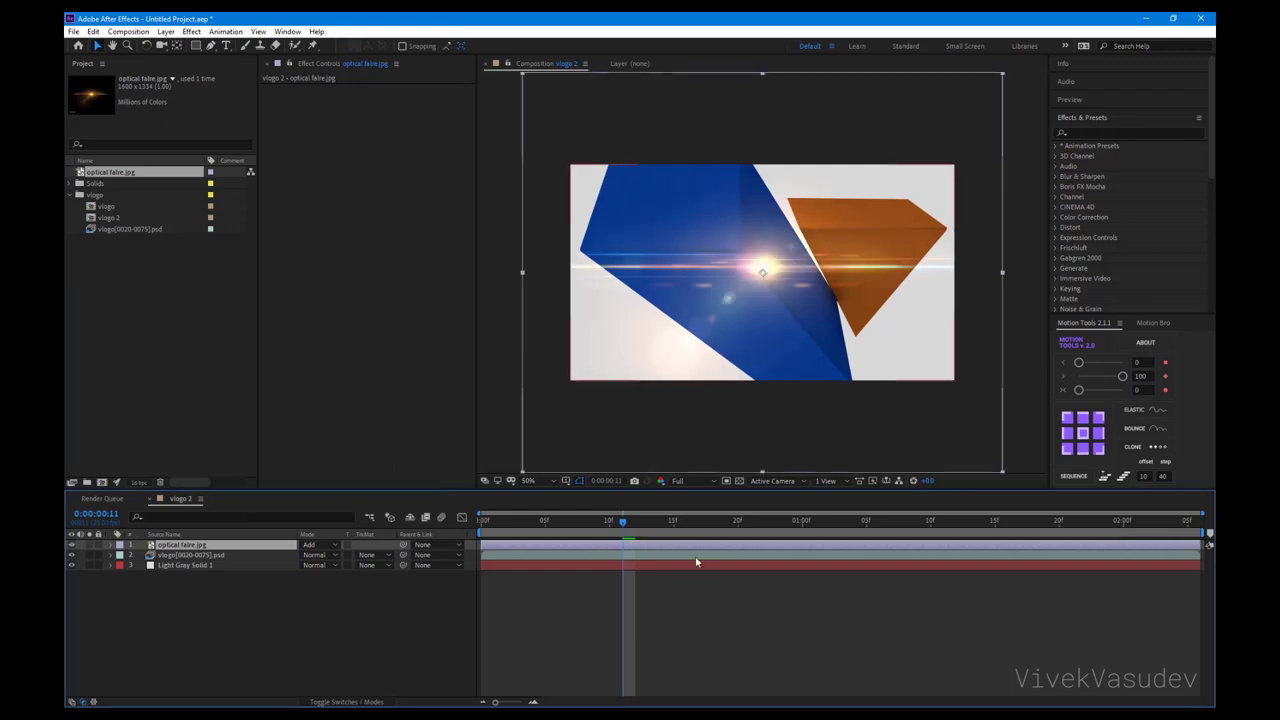
{"action": "key", "text": "space"}
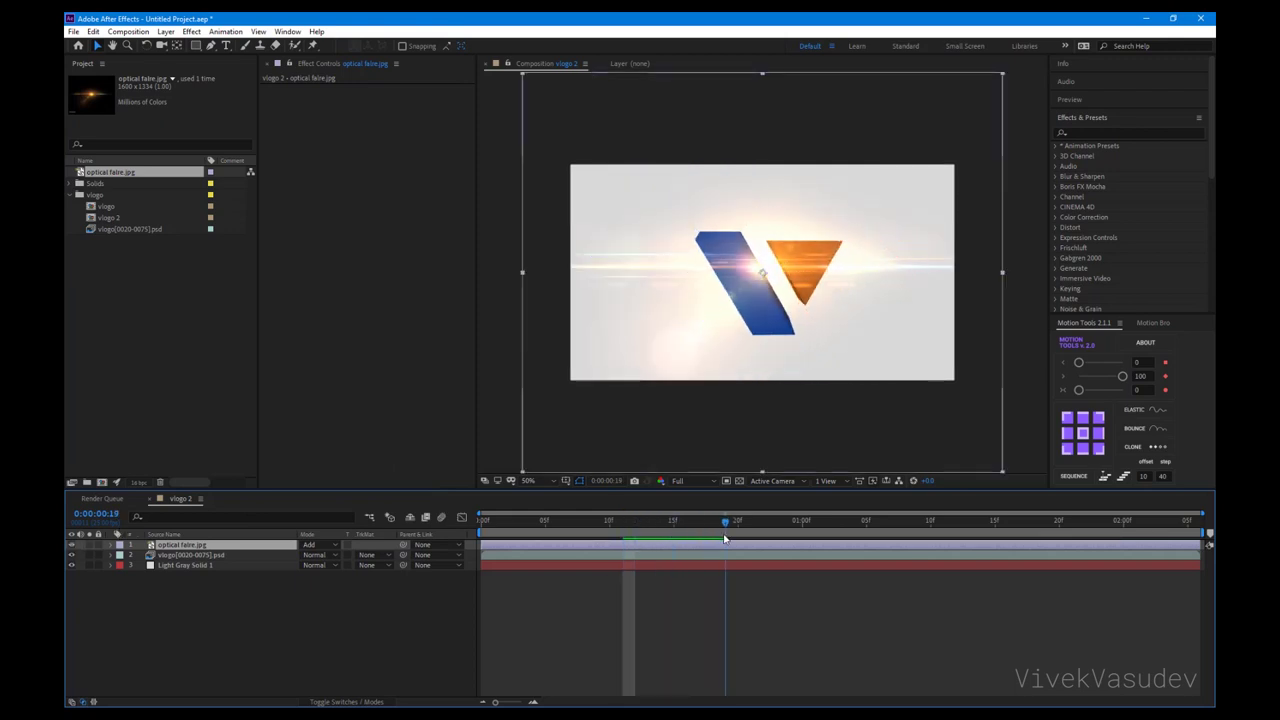
Step: Rotate the flare layer and key its Position at 1:02
{"action": "key", "text": "r"}
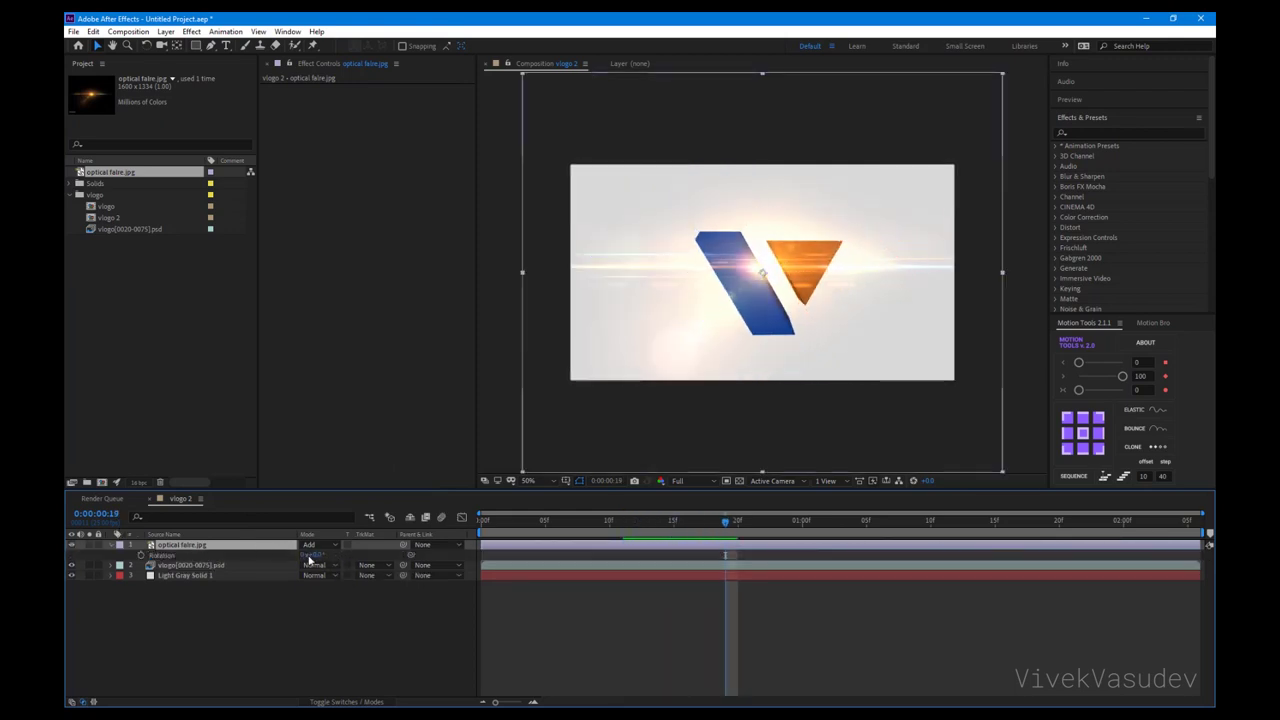
{"action": "mouse_move", "coordinate": [316, 555]}
{"action": "left_mouse_down"}
{"action": "mouse_move", "coordinate": [375, 576]}
{"action": "mouse_move", "coordinate": [443, 553]}
{"action": "mouse_move", "coordinate": [908, 504]}
{"action": "mouse_move", "coordinate": [930, 541]}
{"action": "mouse_move", "coordinate": [733, 541]}
{"action": "left_mouse_up"}
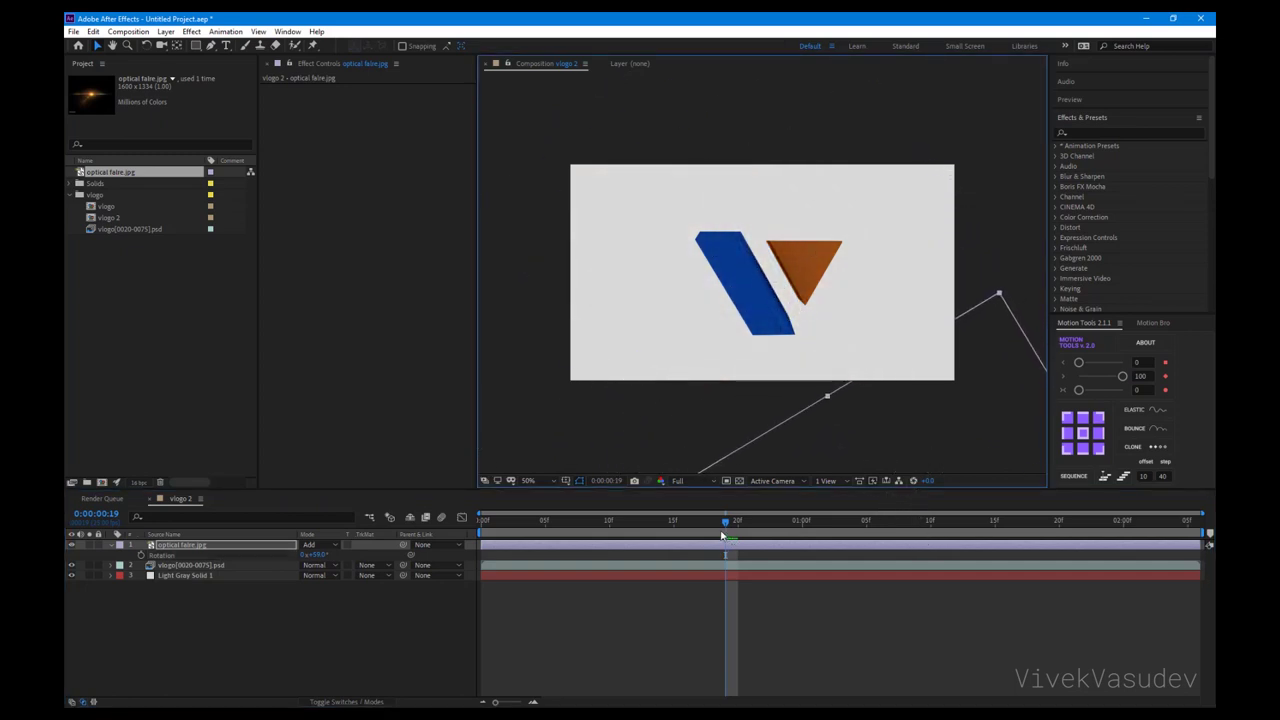
{"action": "left_click_drag", "start_coordinate": [605, 540], "coordinate": [644, 546]}
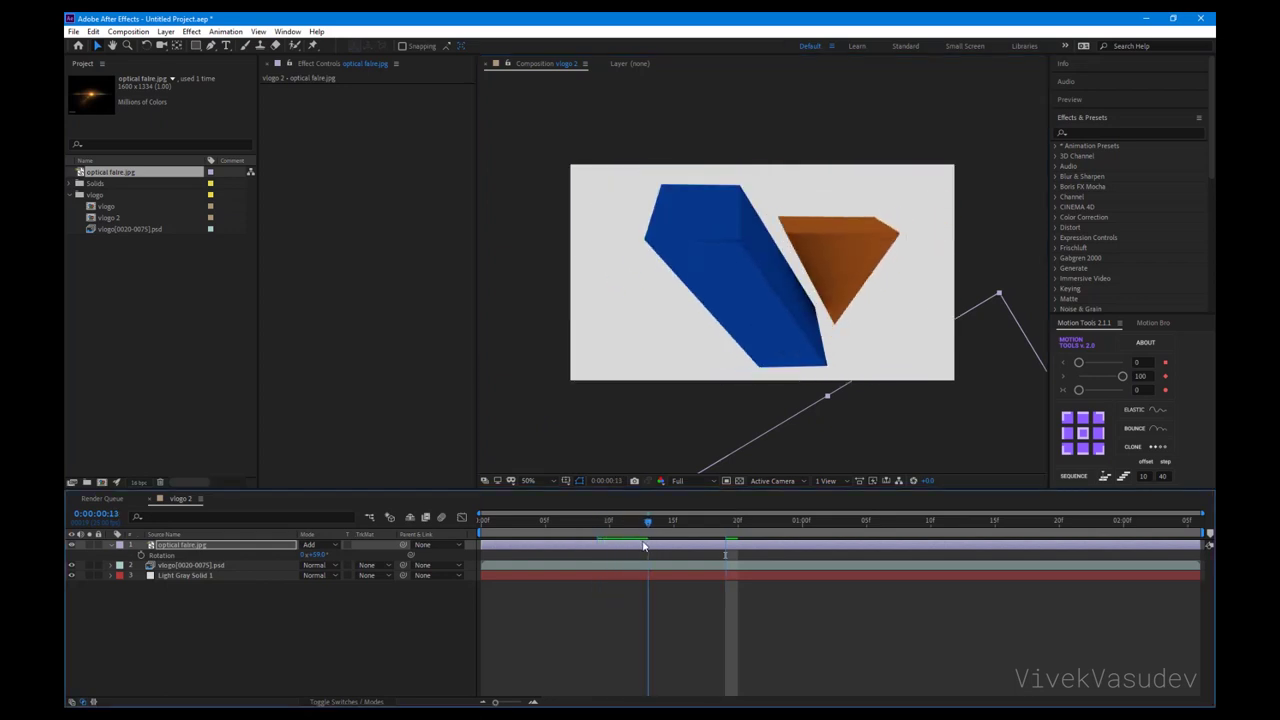
{"action": "key", "text": "p"}
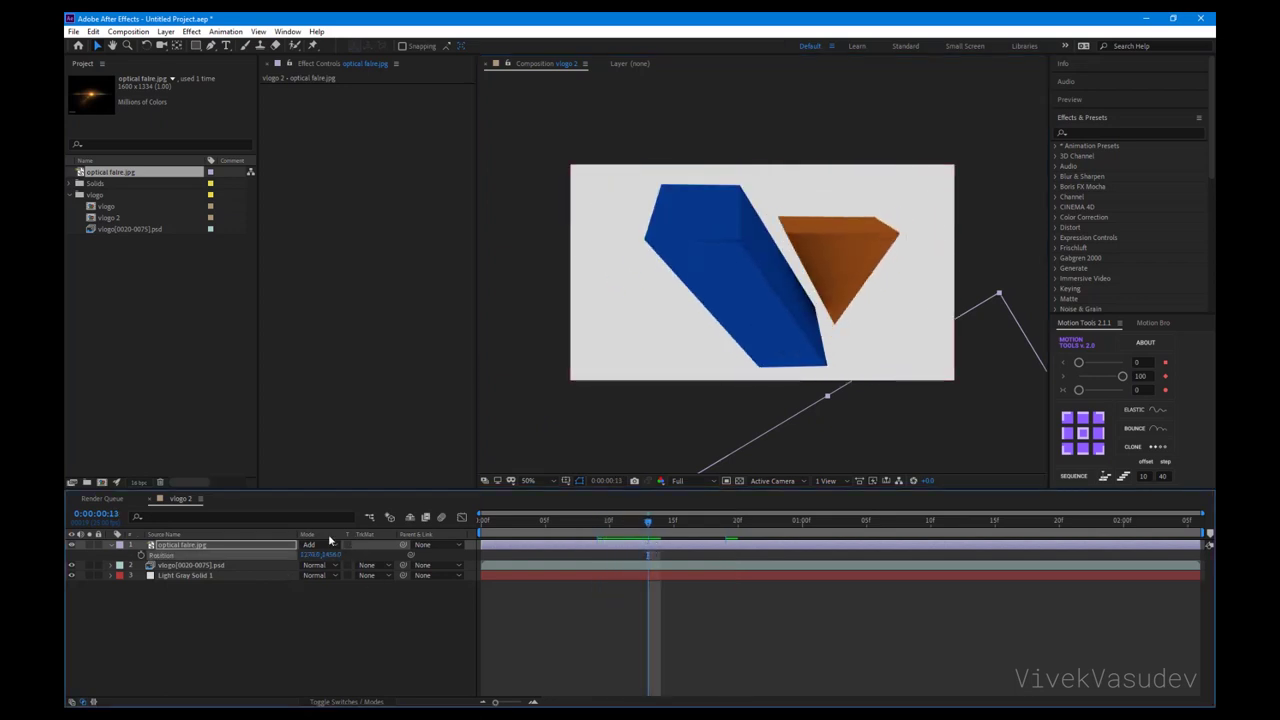
{"action": "left_click_drag", "start_coordinate": [648, 540], "coordinate": [828, 545]}
{"action": "mouse_move", "coordinate": [889, 437]}
{"action": "left_mouse_down"}
{"action": "mouse_move", "coordinate": [742, 197]}
{"action": "mouse_move", "coordinate": [781, 317]}
{"action": "left_mouse_up"}
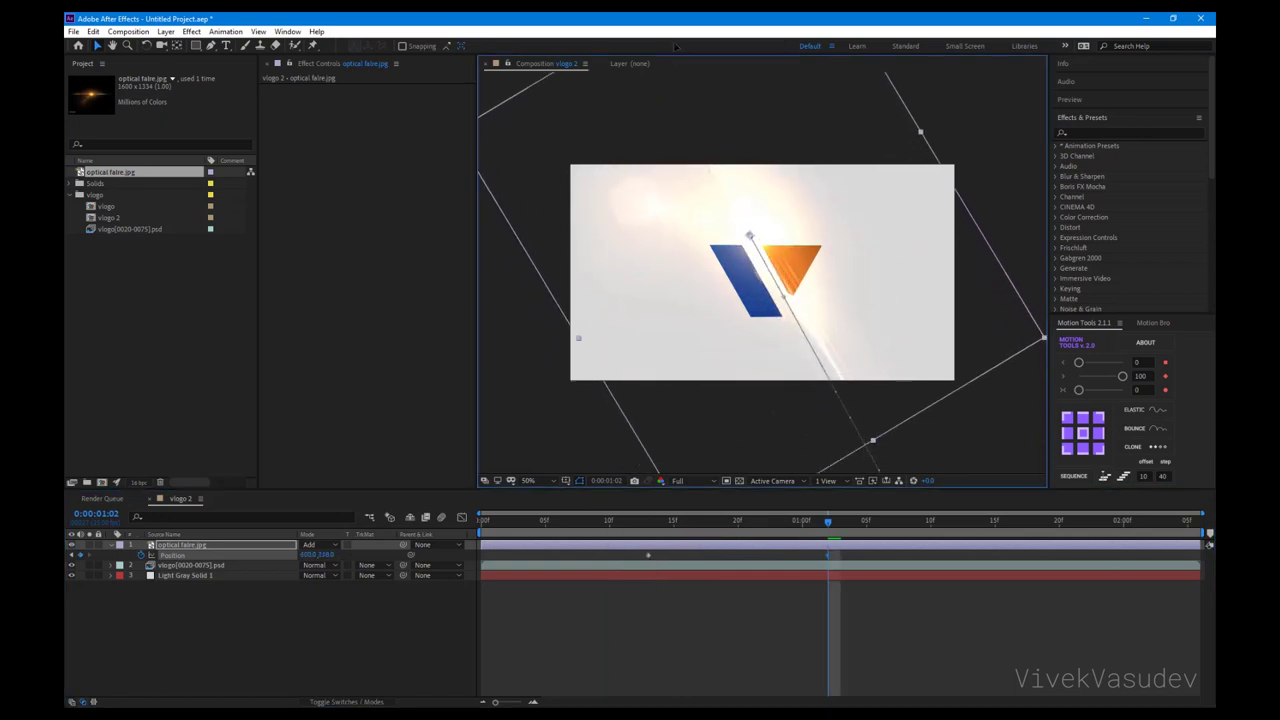
Step: Adjust the flare's keyed position so it sweeps across the logo, then preview
{"action": "left_click", "coordinate": [721, 262], "text": "shift"}
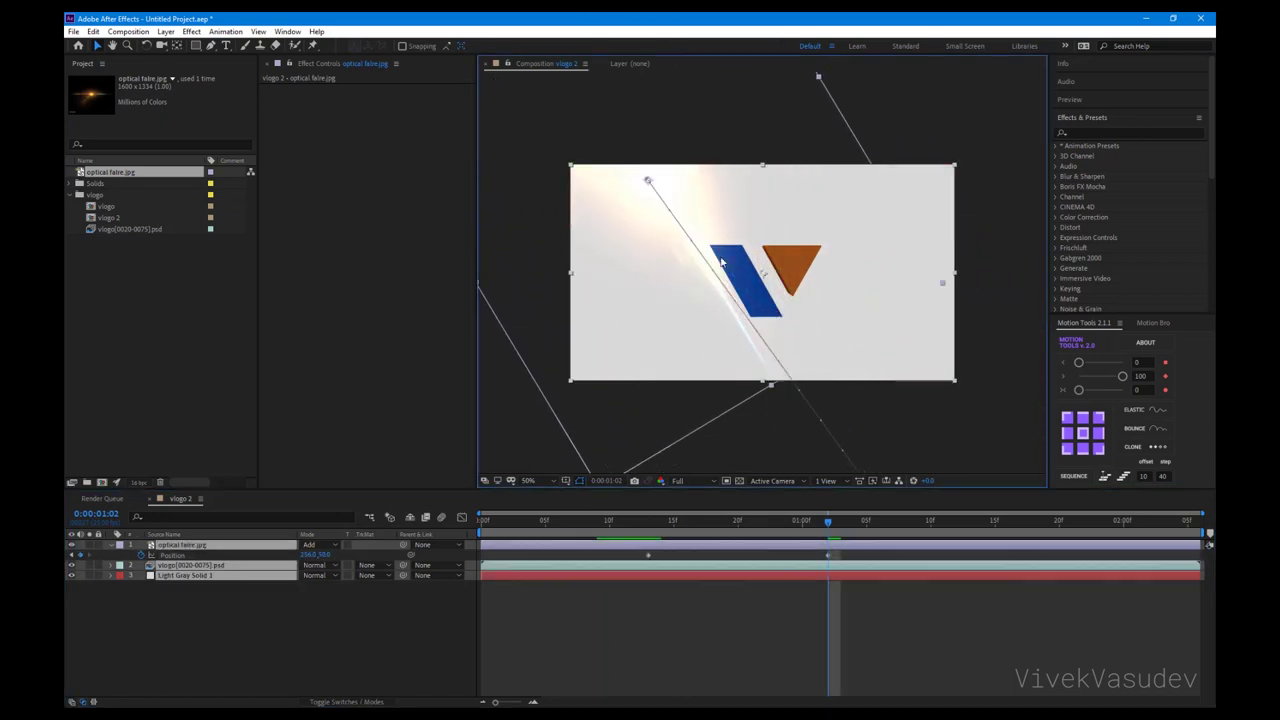
{"action": "mouse_move", "coordinate": [671, 239]}
{"action": "left_mouse_down"}
{"action": "mouse_move", "coordinate": [688, 109]}
{"action": "mouse_move", "coordinate": [691, 206]}
{"action": "left_mouse_up"}
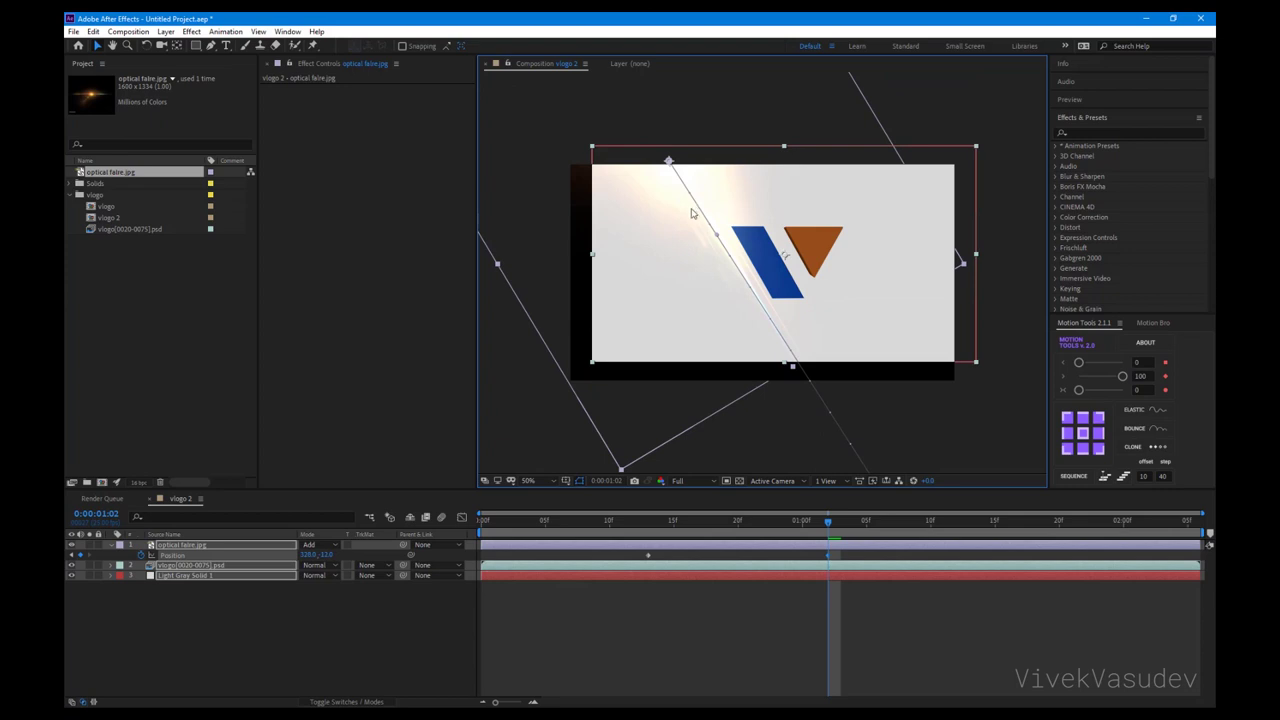
{"action": "key", "text": "ctrl+z"}
{"action": "left_click", "coordinate": [674, 191]}
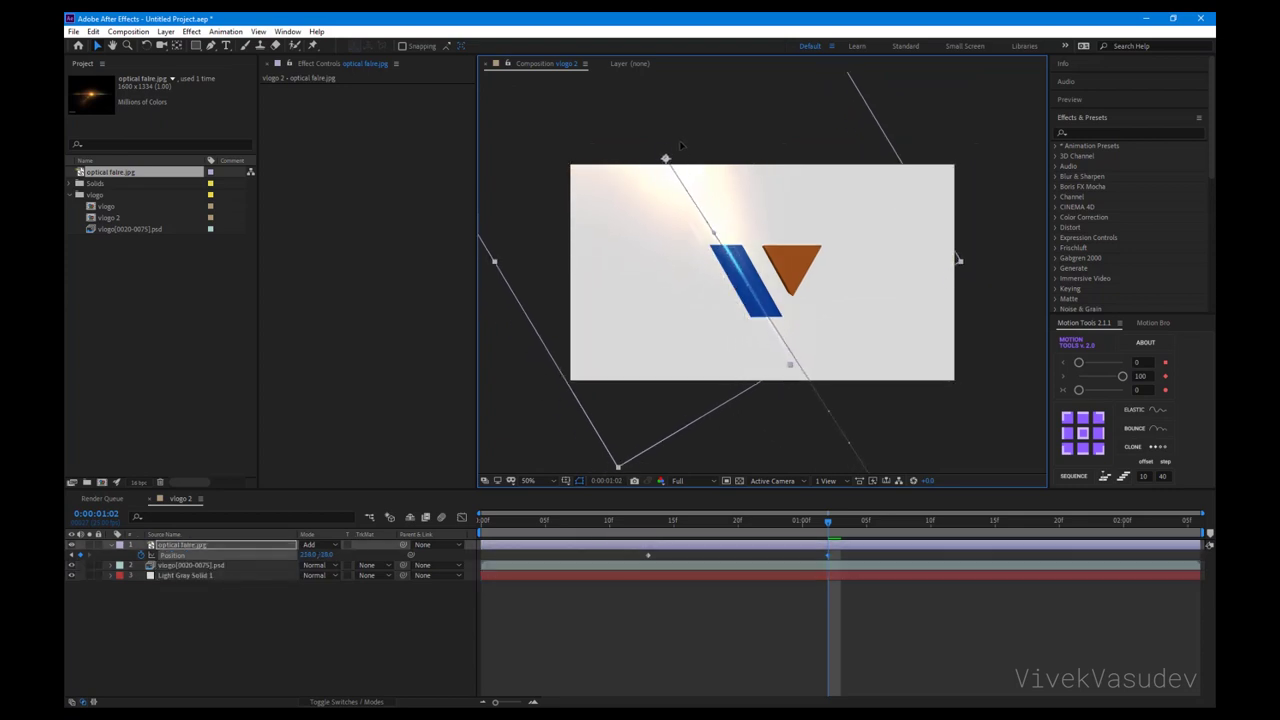
{"action": "mouse_move", "coordinate": [674, 191]}
{"action": "left_mouse_down"}
{"action": "mouse_move", "coordinate": [716, 230]}
{"action": "mouse_move", "coordinate": [738, 220]}
{"action": "mouse_move", "coordinate": [673, 112]}
{"action": "left_mouse_up"}
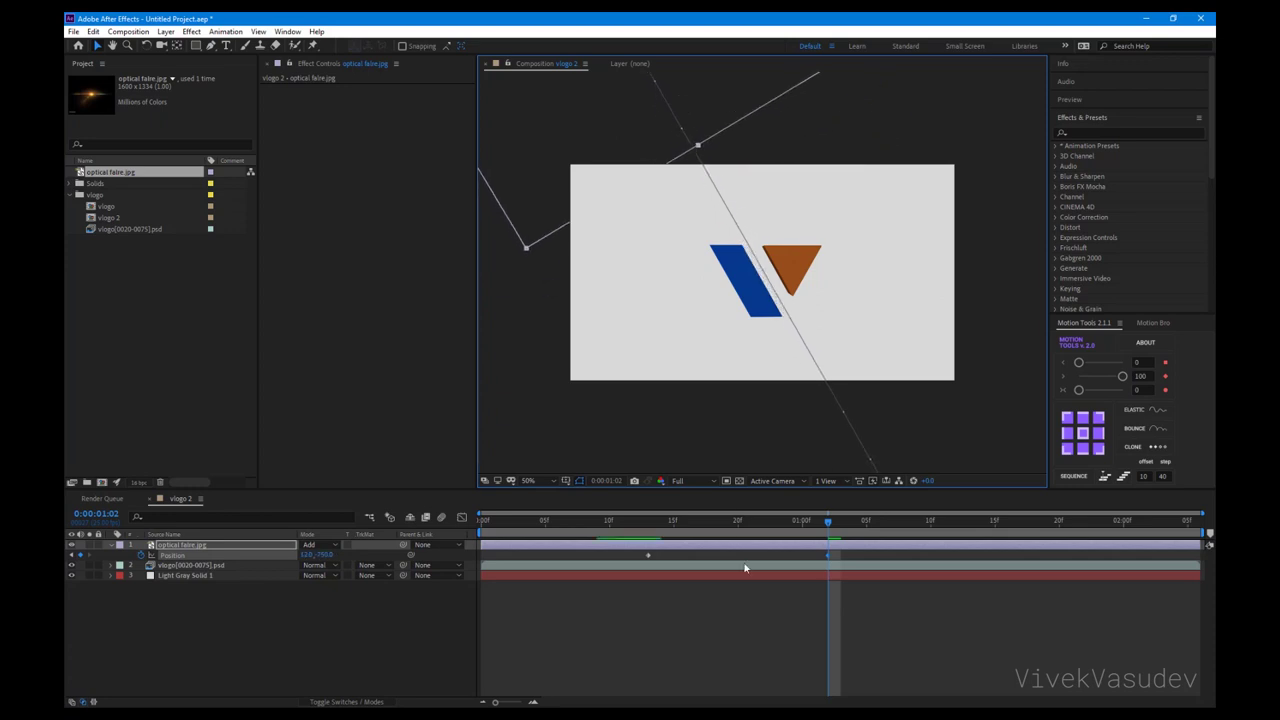
{"action": "key", "text": "space"}
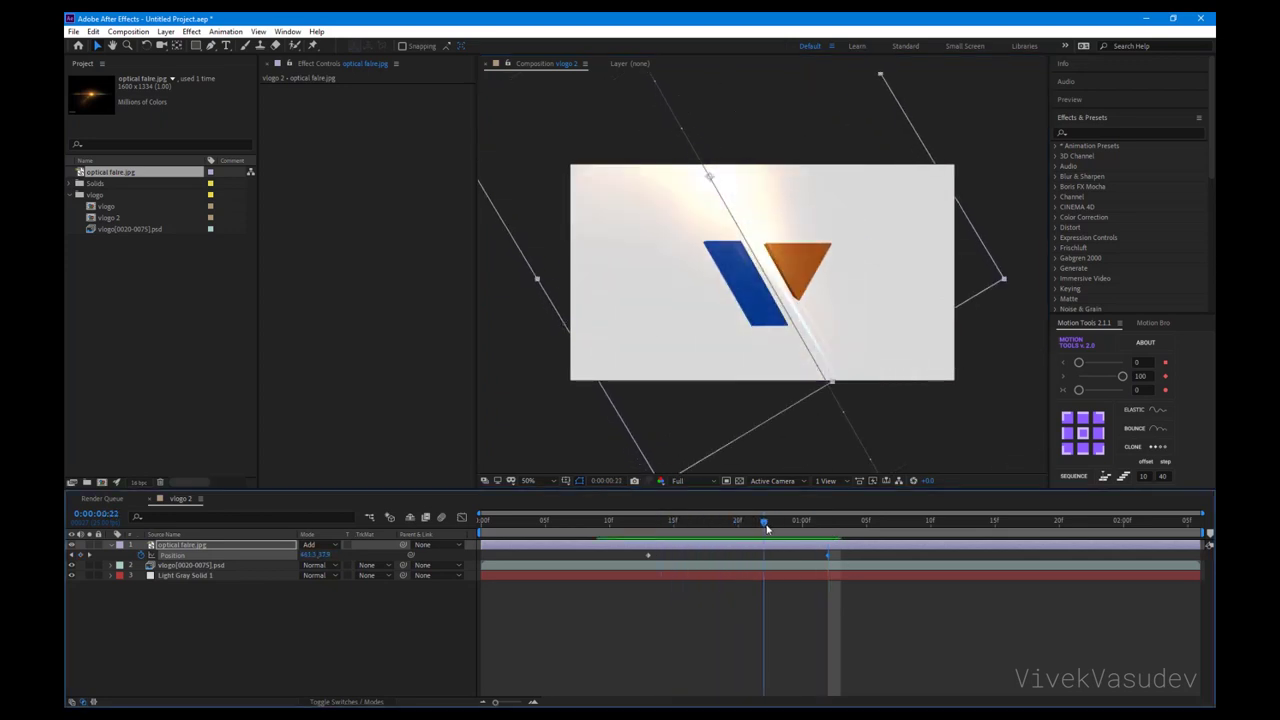
{"action": "key", "text": "space"}
{"action": "key", "text": "space"}
{"action": "key", "text": "space"}
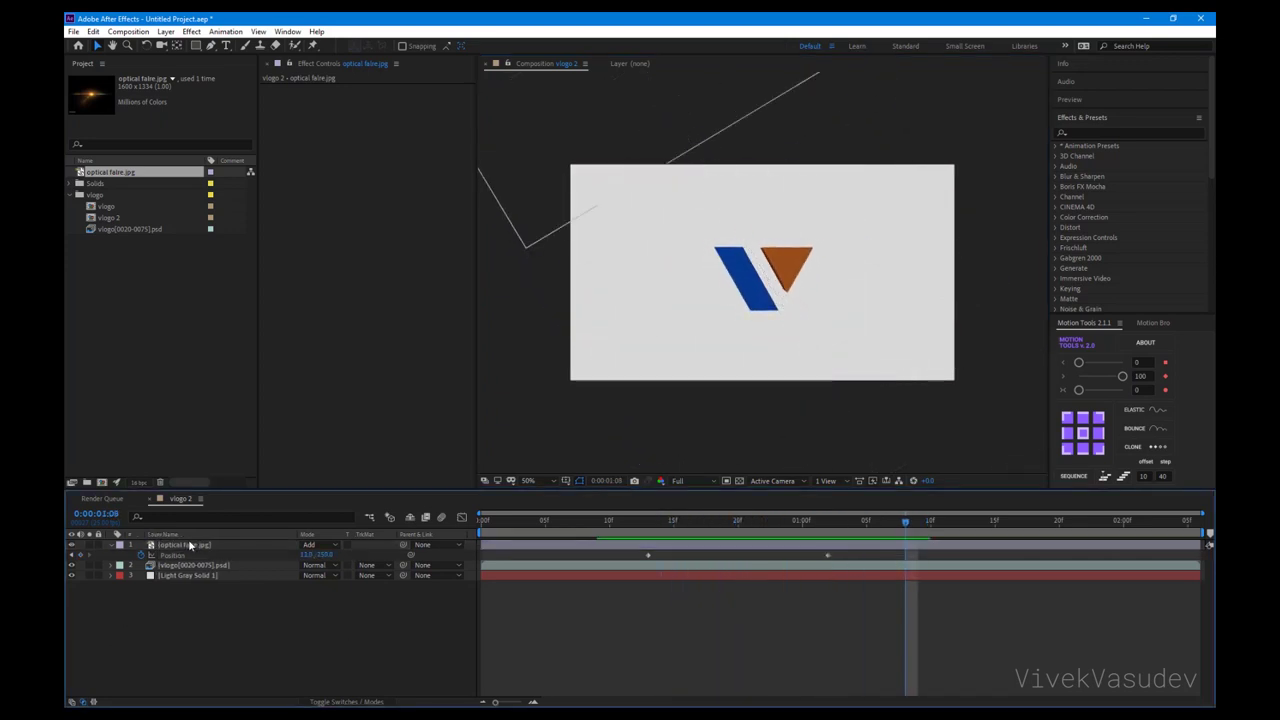
Step: Duplicate the flare layer, remove the copy's Position keyframes, and place it over the logo
{"action": "left_click", "coordinate": [199, 545]}
{"action": "key", "text": "ctrl+d"}
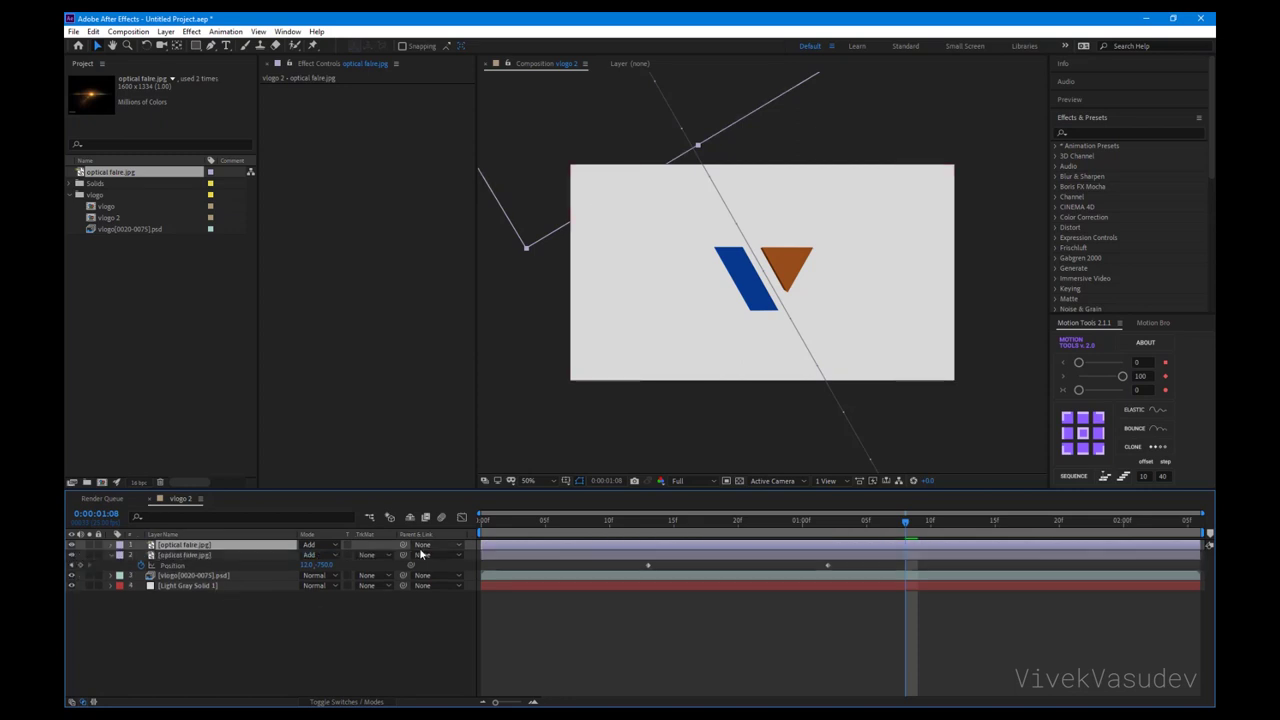
{"action": "key", "text": "p"}
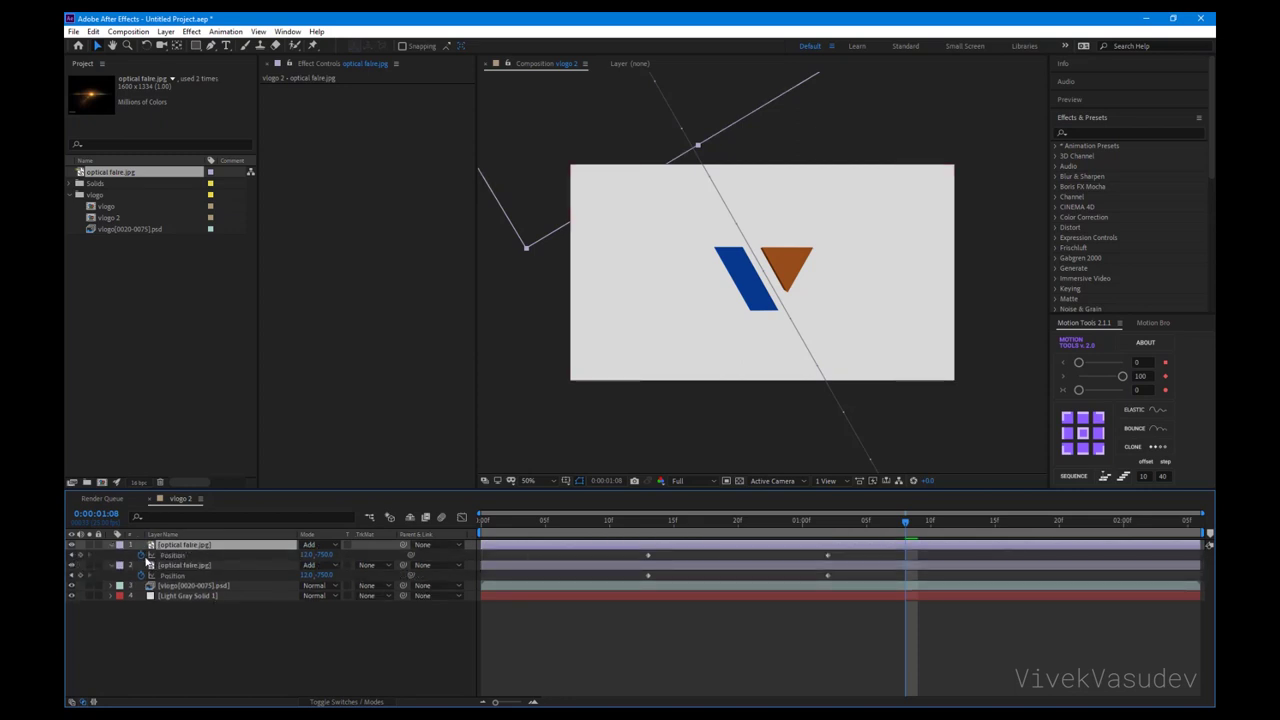
{"action": "left_click", "coordinate": [141, 555]}
{"action": "key", "text": "Return"}
{"action": "left_click_drag", "start_coordinate": [766, 337], "coordinate": [761, 269]}
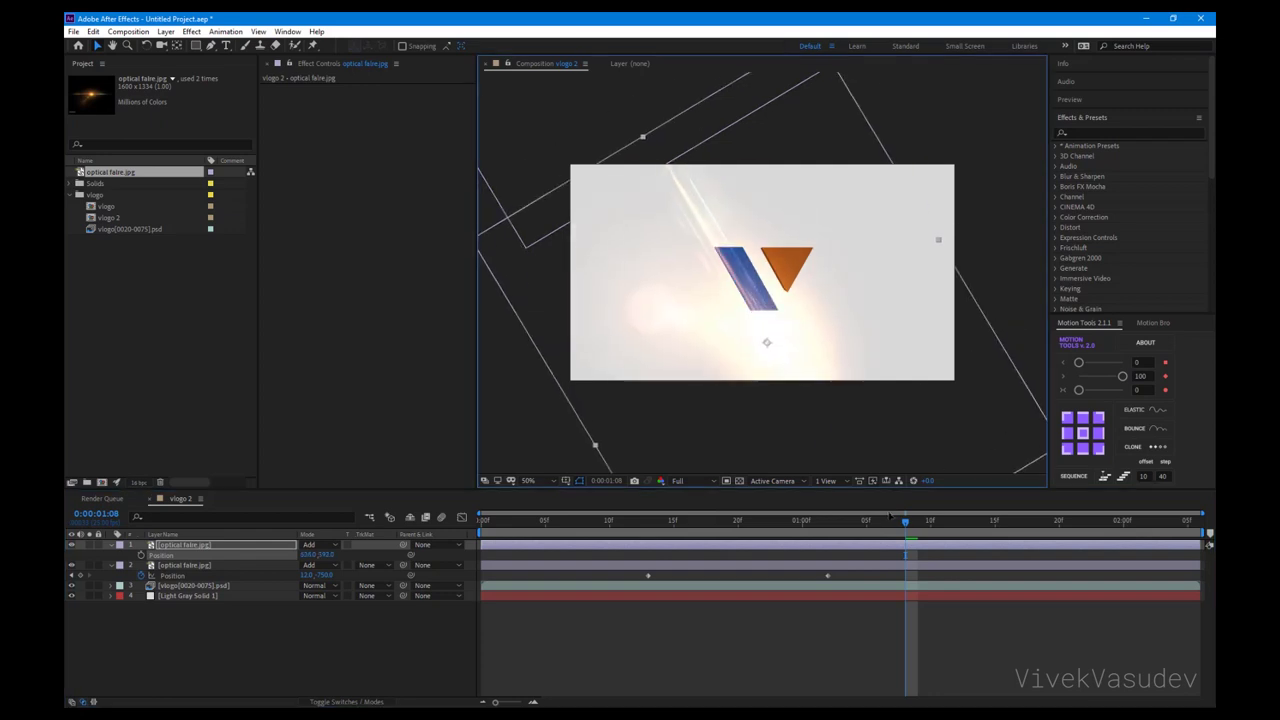
{"action": "left_click", "coordinate": [1081, 134]}
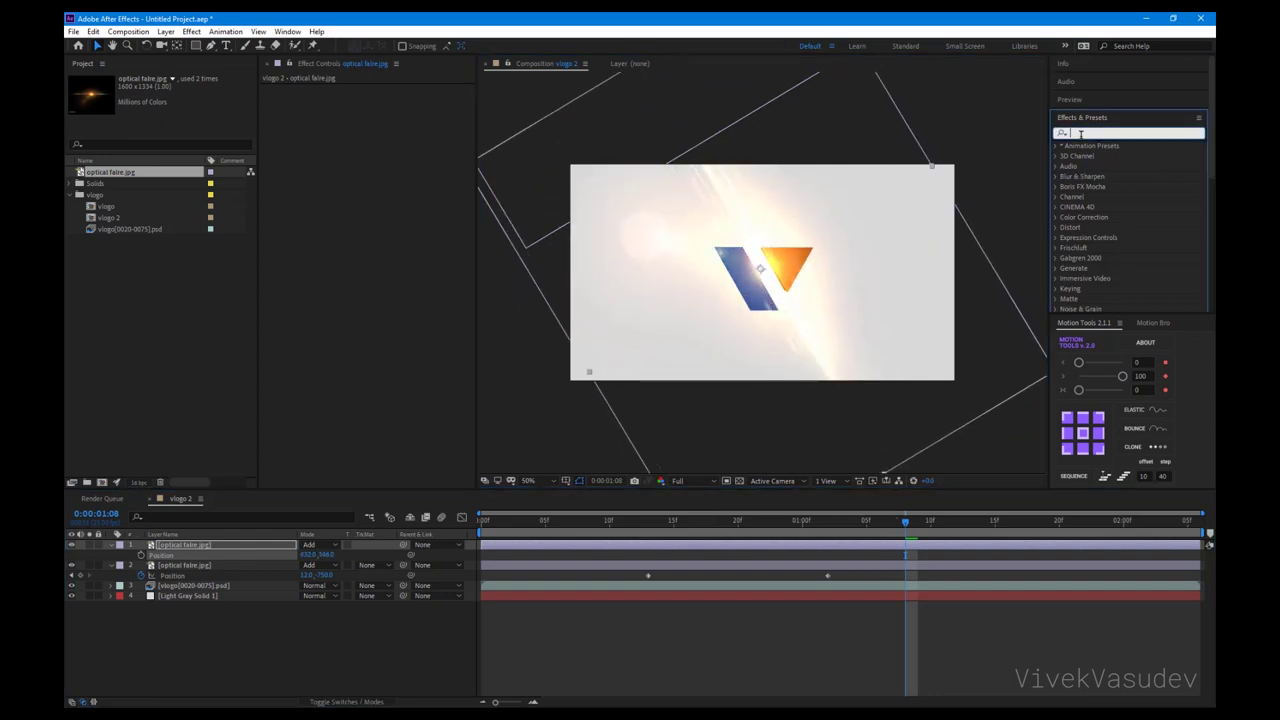
Step: Search effects for 'fast' and drop Fast Box Blur onto the top flare copy
{"action": "type", "text": "fast"}
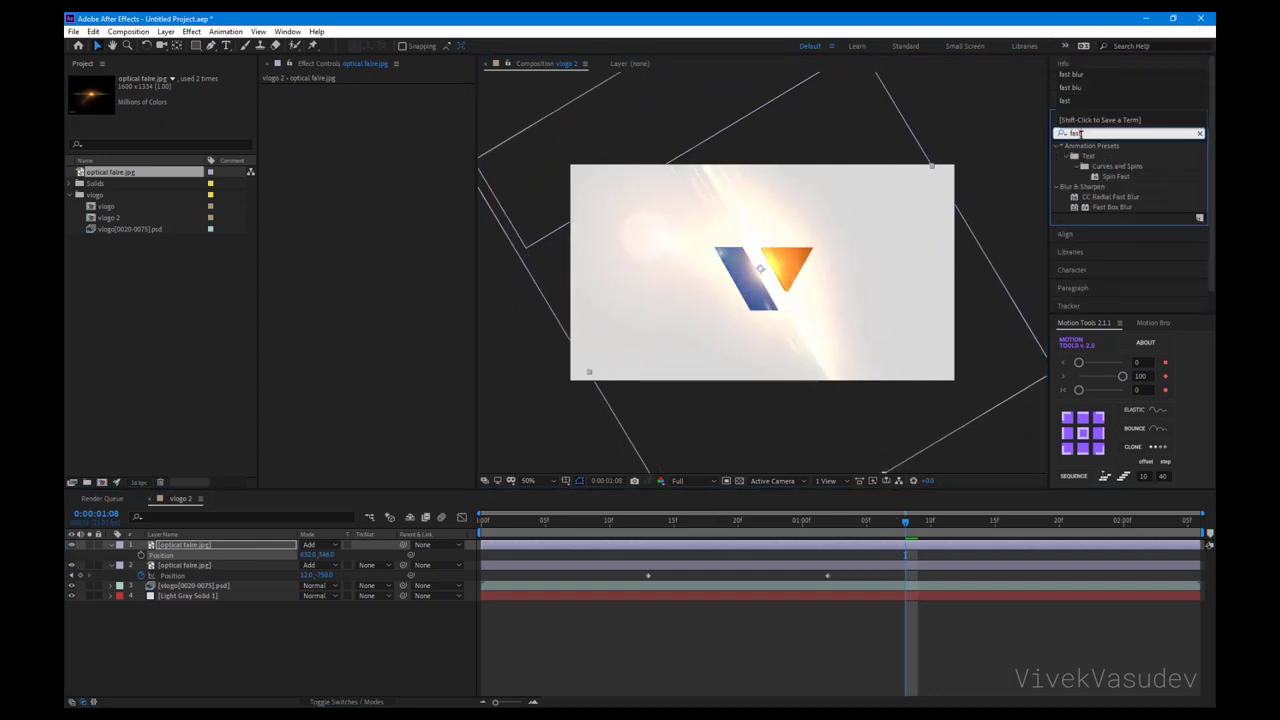
{"action": "left_click_drag", "start_coordinate": [1110, 207], "coordinate": [565, 546]}
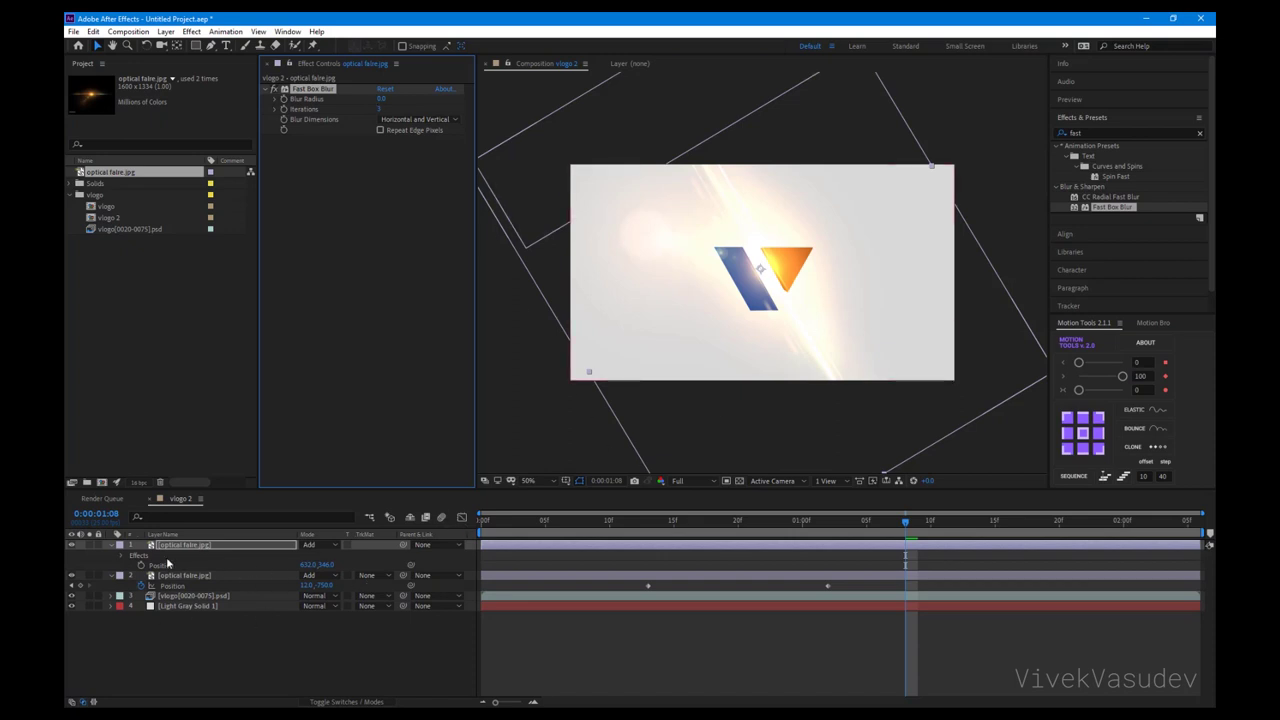
Step: Move a vlogo layer copy to the top, set the flare copy's track matte to Alpha Matte, and preview
{"action": "left_click", "coordinate": [208, 598]}
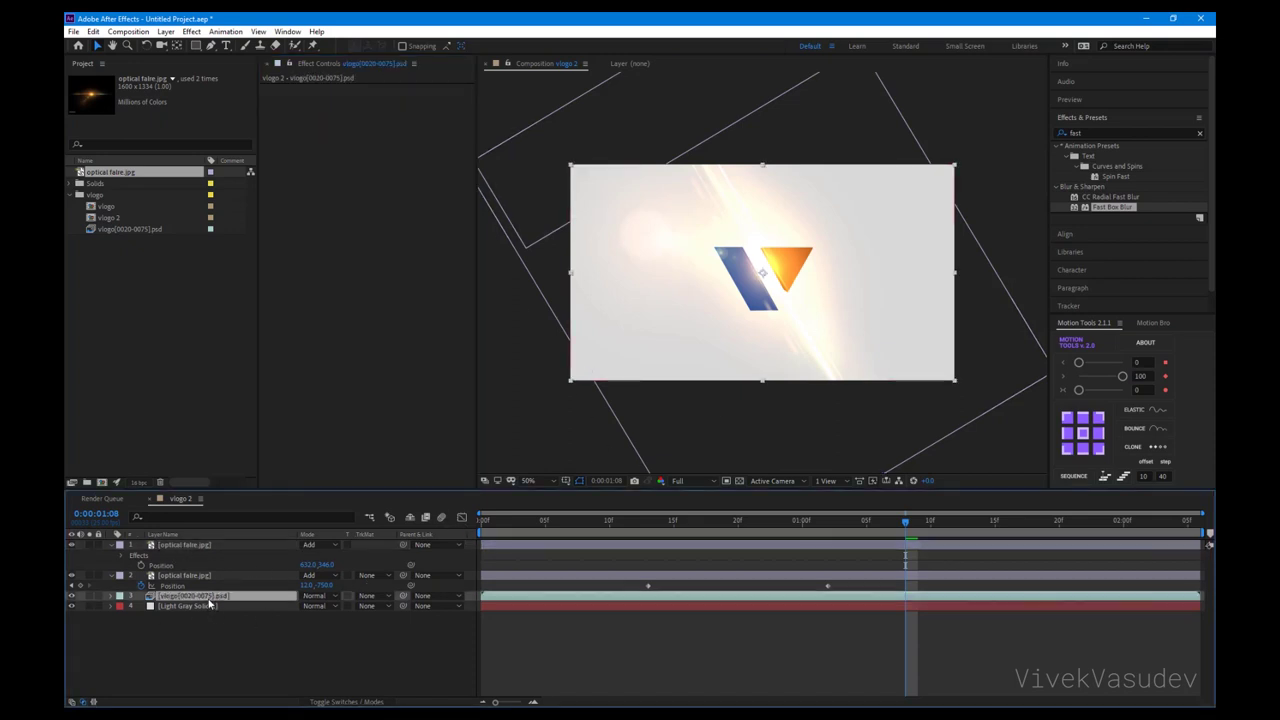
{"action": "left_click_drag", "start_coordinate": [208, 598], "coordinate": [212, 548]}
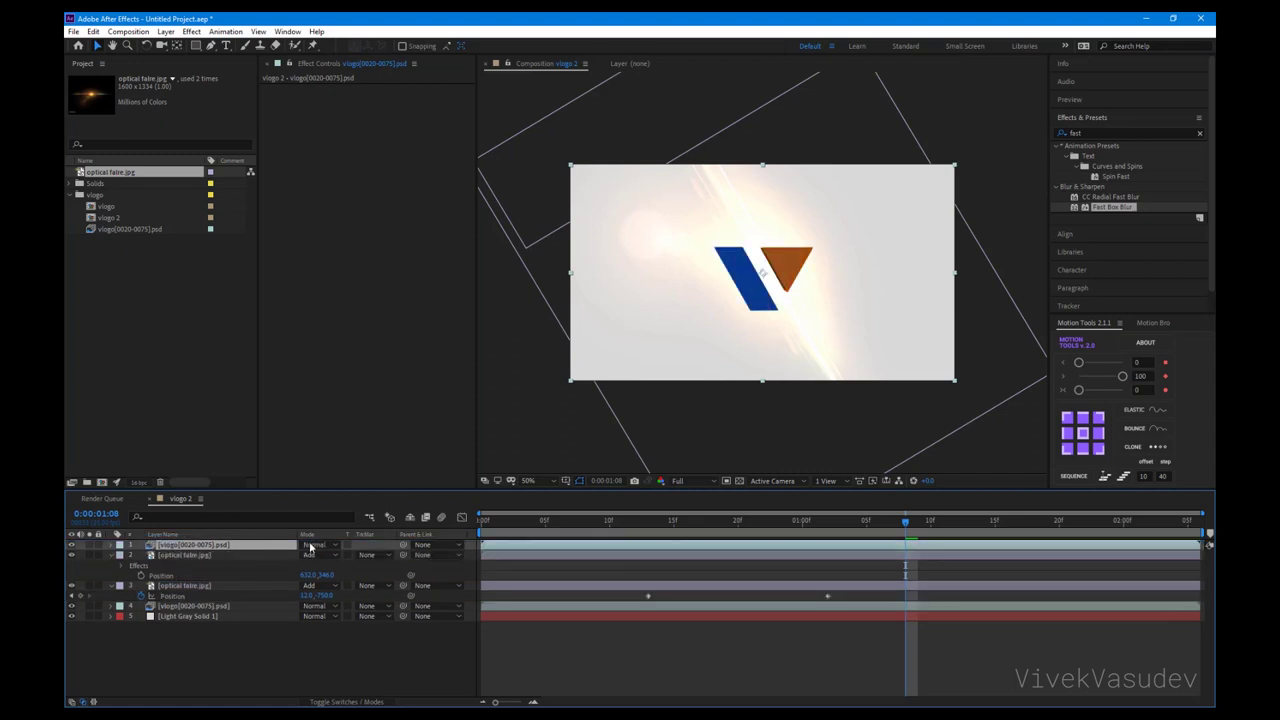
{"action": "left_click", "coordinate": [375, 556]}
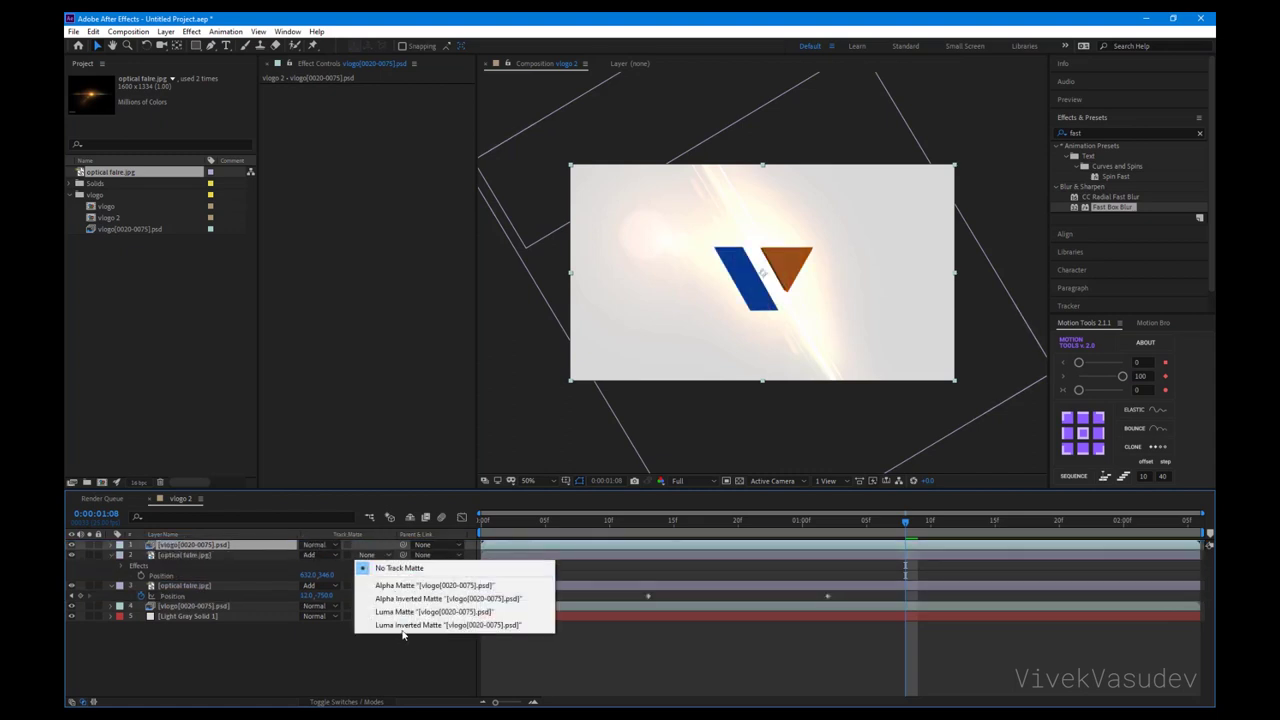
{"action": "left_click", "coordinate": [410, 578]}
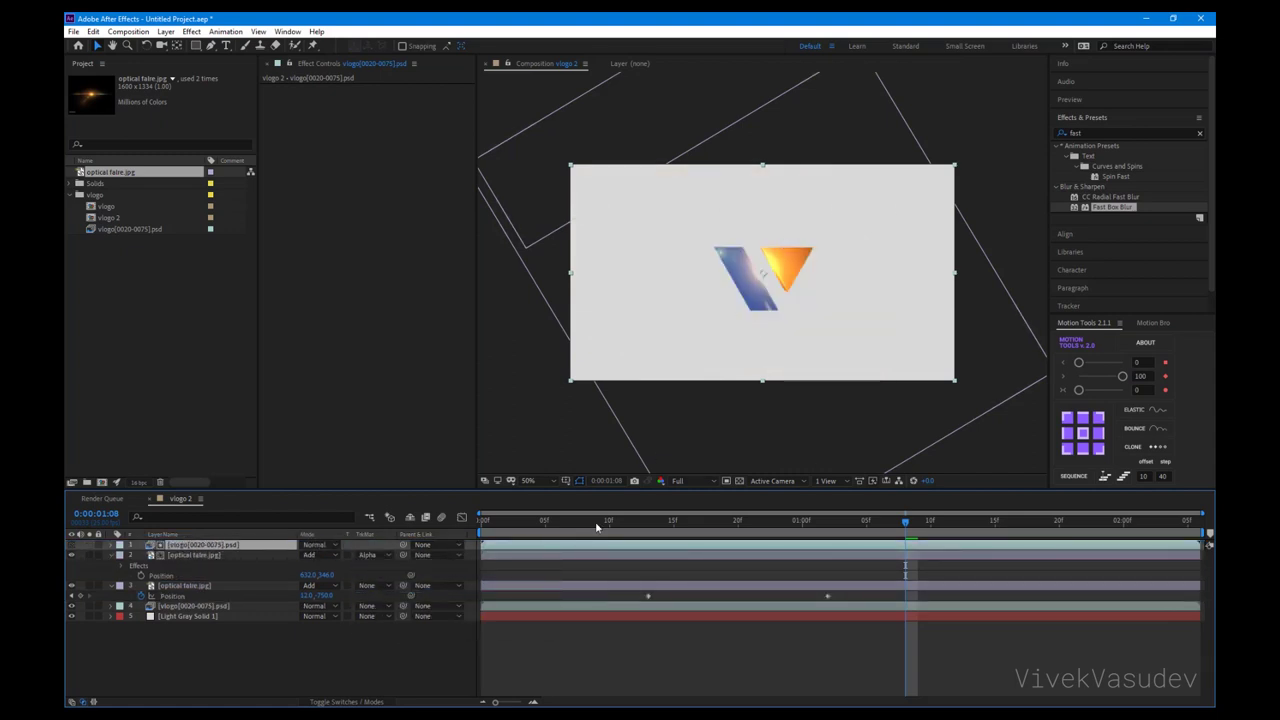
{"action": "left_click", "coordinate": [558, 524]}
{"action": "key", "text": "space"}
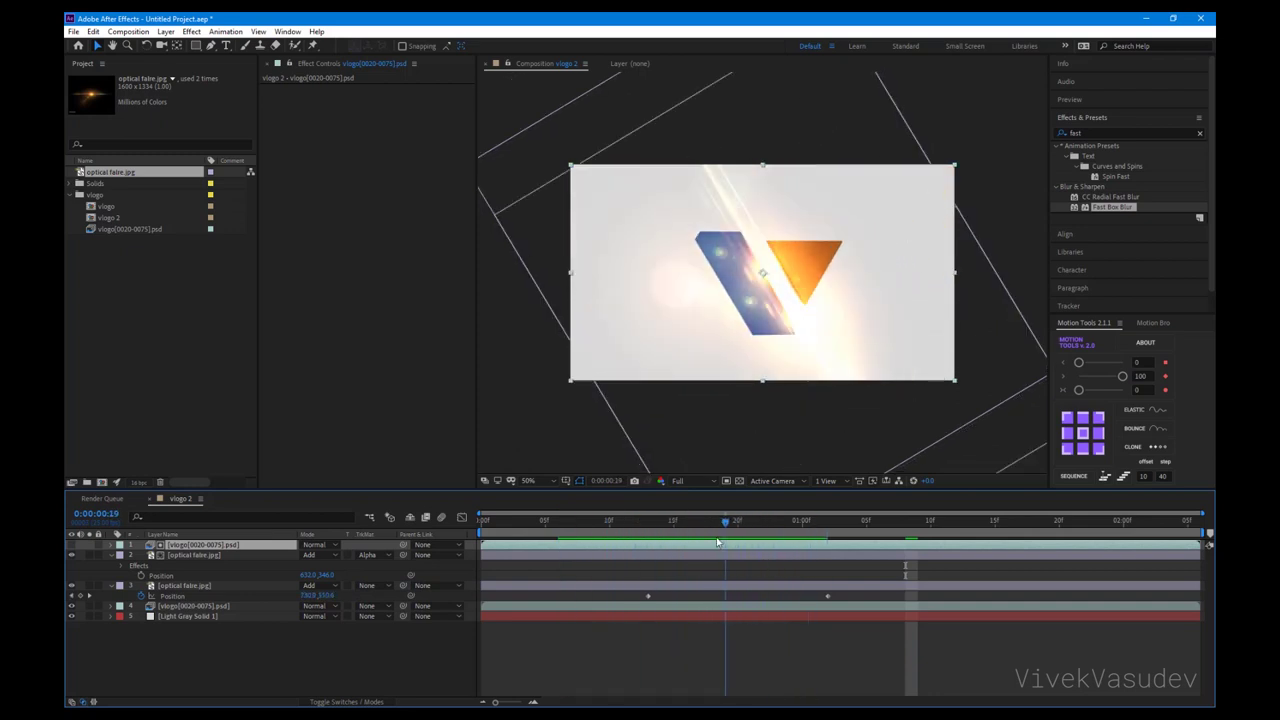
Step: Raise the matted flare copy's Fast Box Blur radius and preview it around frame 15
{"action": "left_click", "coordinate": [648, 522]}
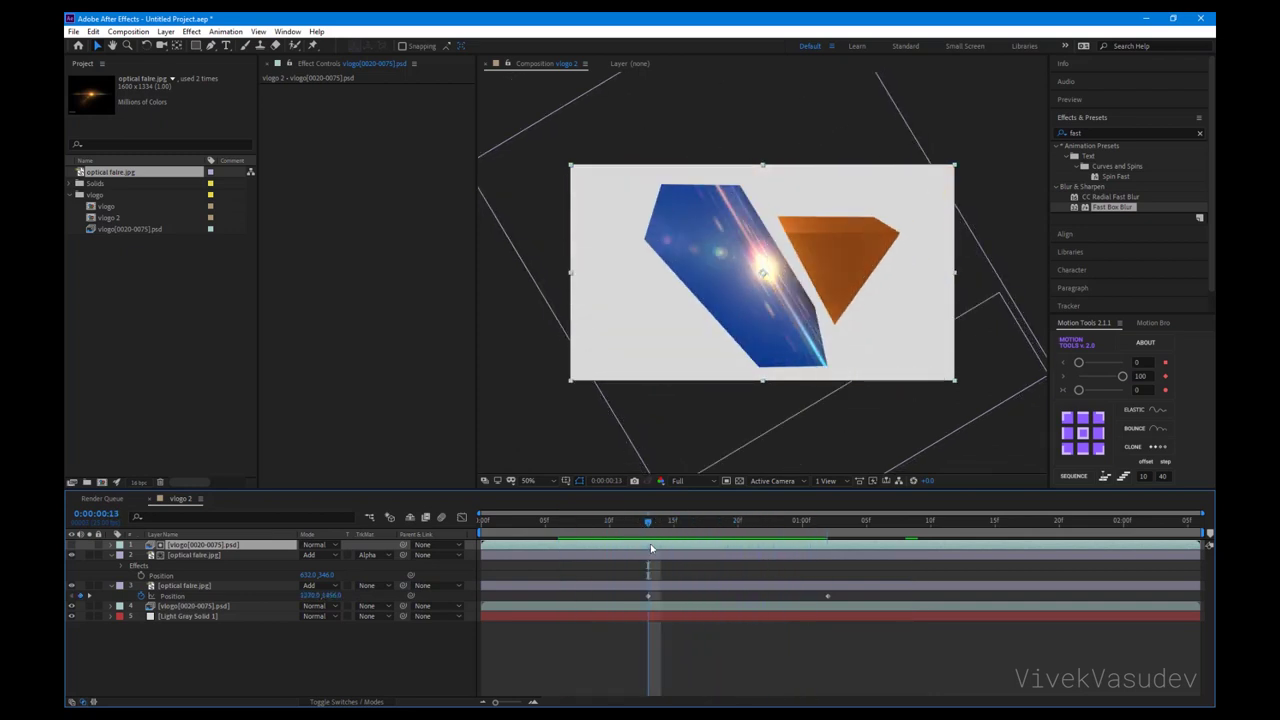
{"action": "left_click_drag", "start_coordinate": [648, 522], "coordinate": [673, 521]}
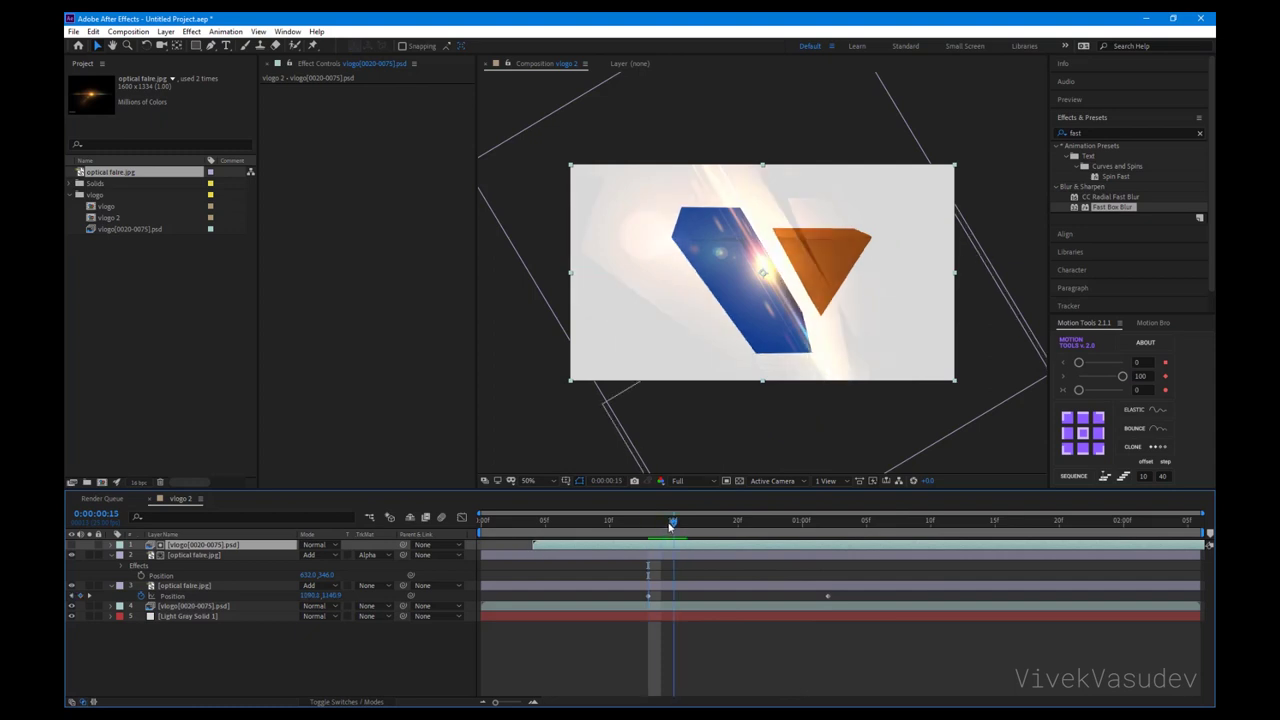
{"action": "left_click", "coordinate": [191, 556]}
{"action": "left_click", "coordinate": [192, 587]}
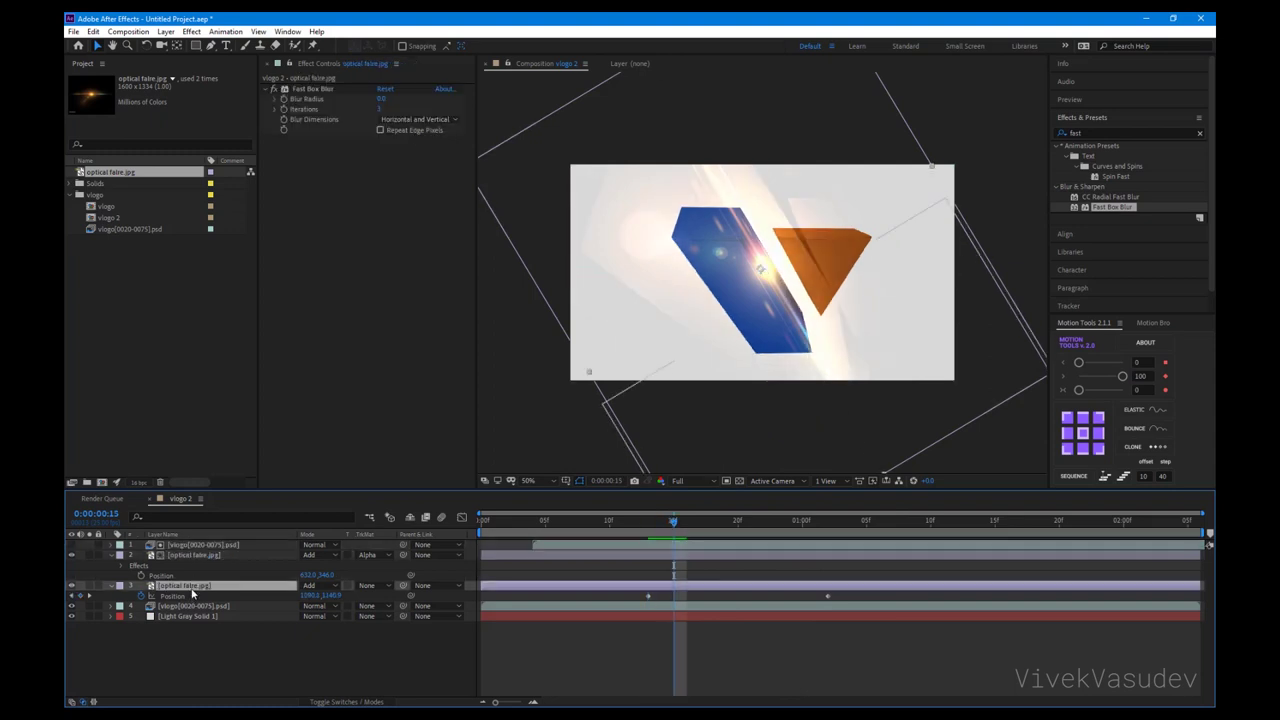
{"action": "left_click", "coordinate": [208, 557]}
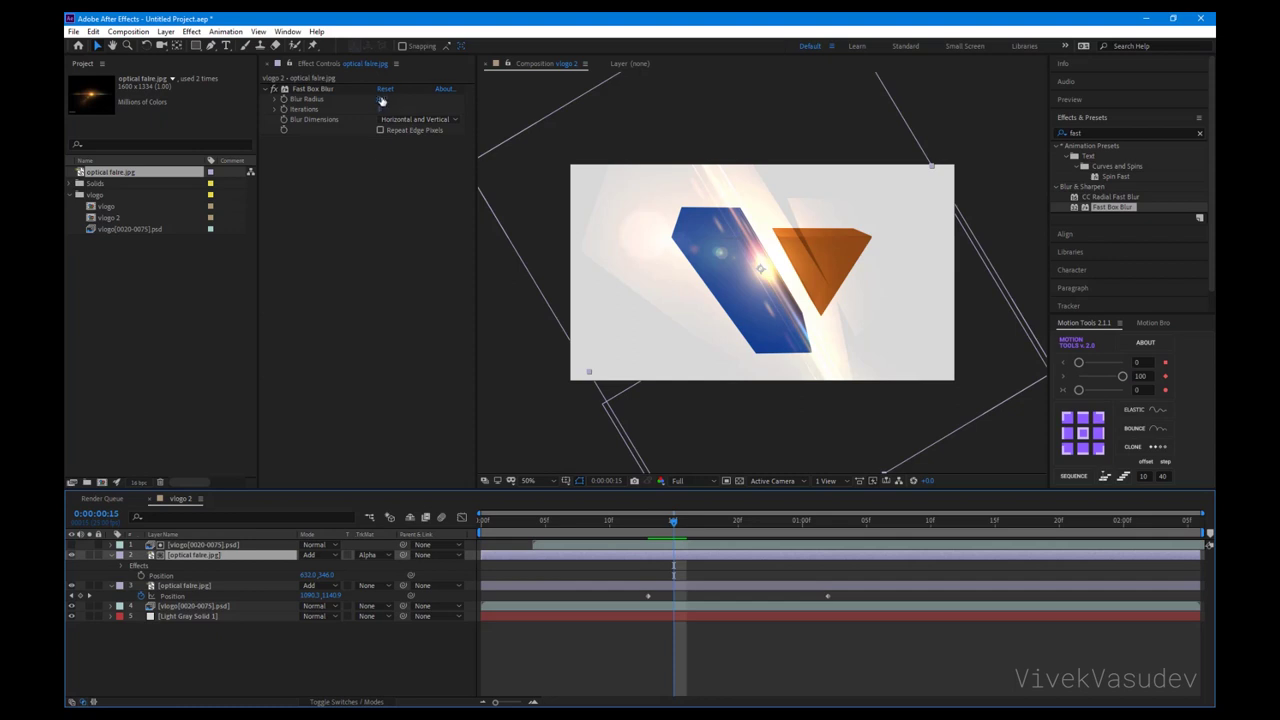
{"action": "left_click_drag", "start_coordinate": [381, 101], "coordinate": [370, 101]}
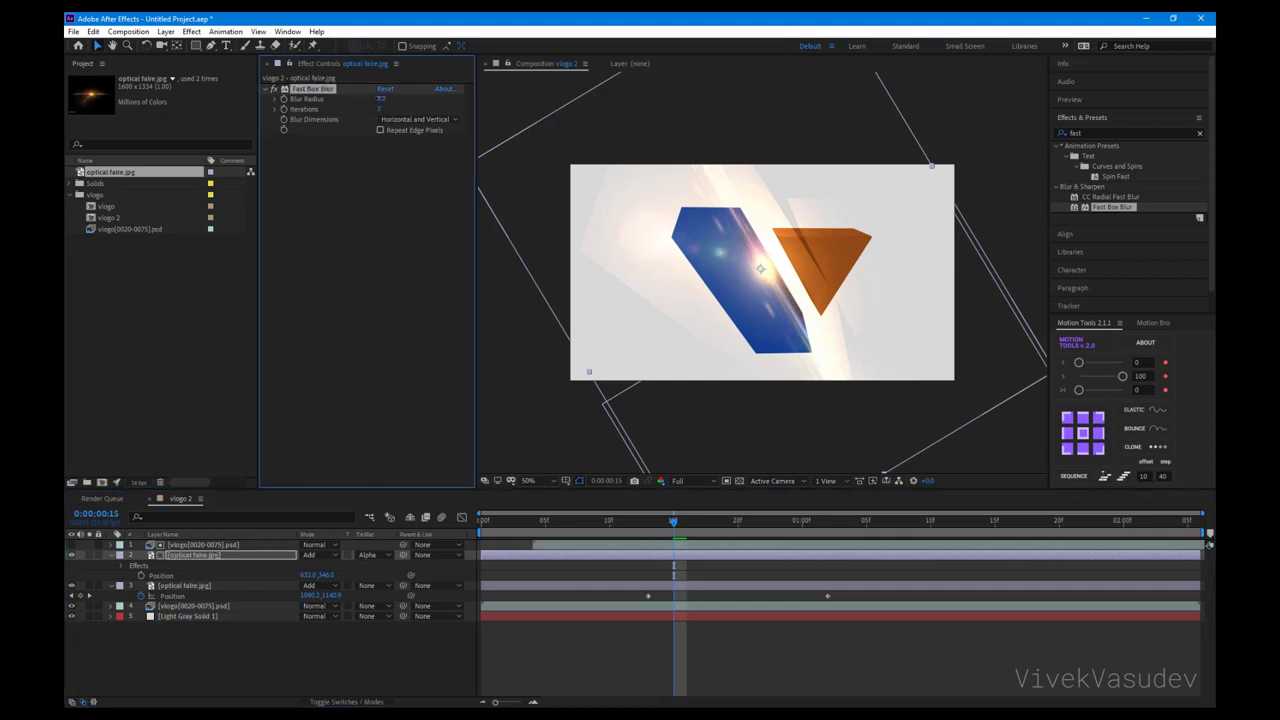
{"action": "left_click_drag", "start_coordinate": [381, 99], "coordinate": [386, 97]}
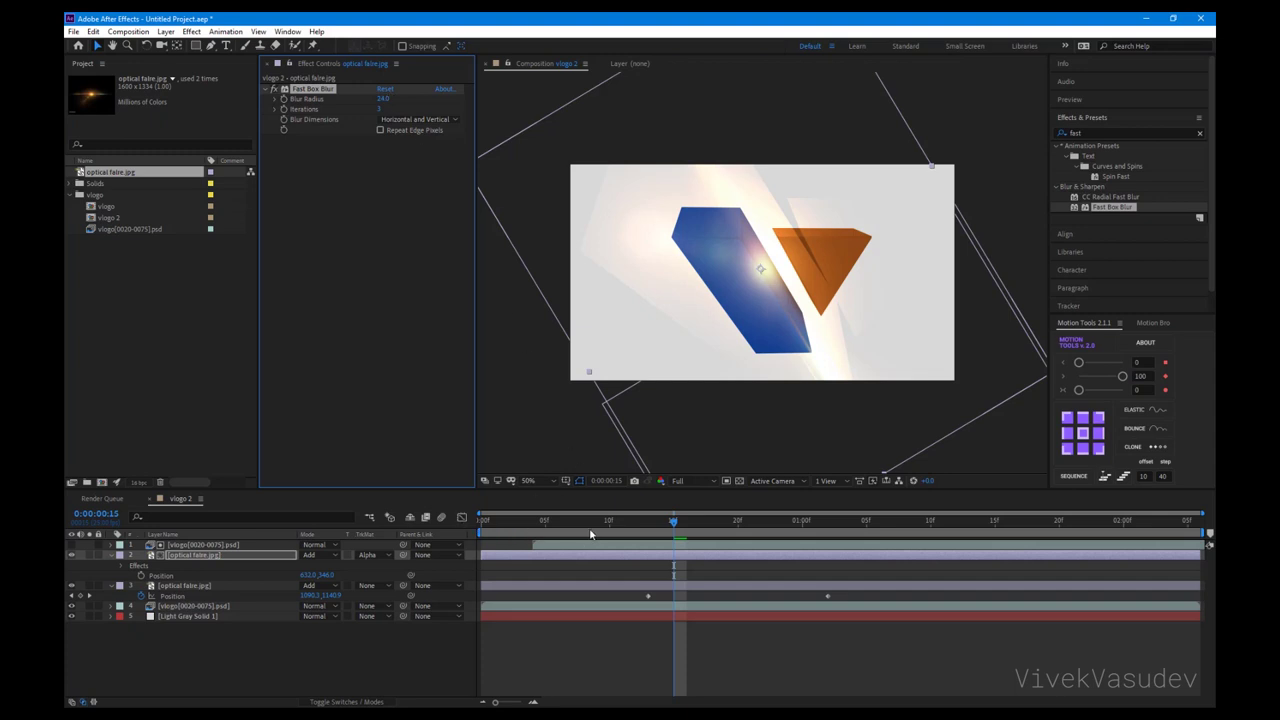
{"action": "mouse_move", "coordinate": [590, 535]}
{"action": "left_mouse_down"}
{"action": "mouse_move", "coordinate": [699, 535]}
{"action": "mouse_move", "coordinate": [756, 584]}
{"action": "left_mouse_up"}
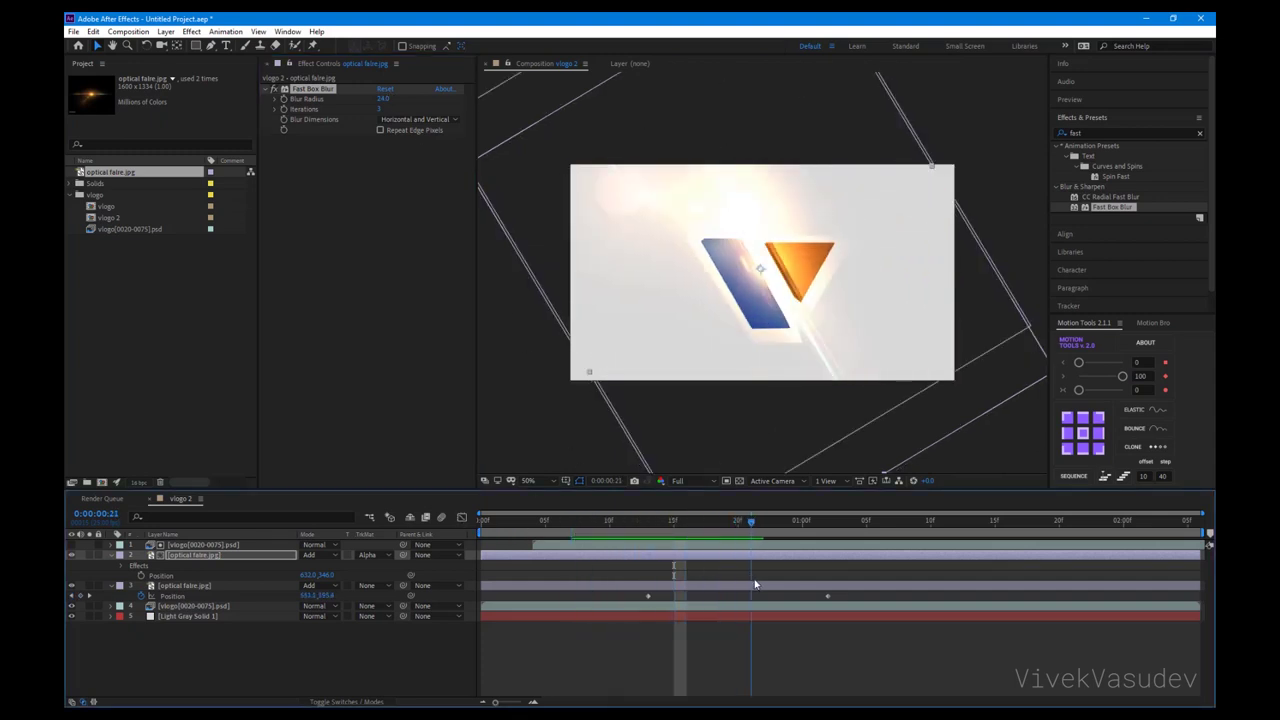
{"action": "key", "text": "j"}
Step: Trim the flare copy to start later and readjust its Blur Radius near frame 13
{"action": "left_click", "coordinate": [537, 548]}
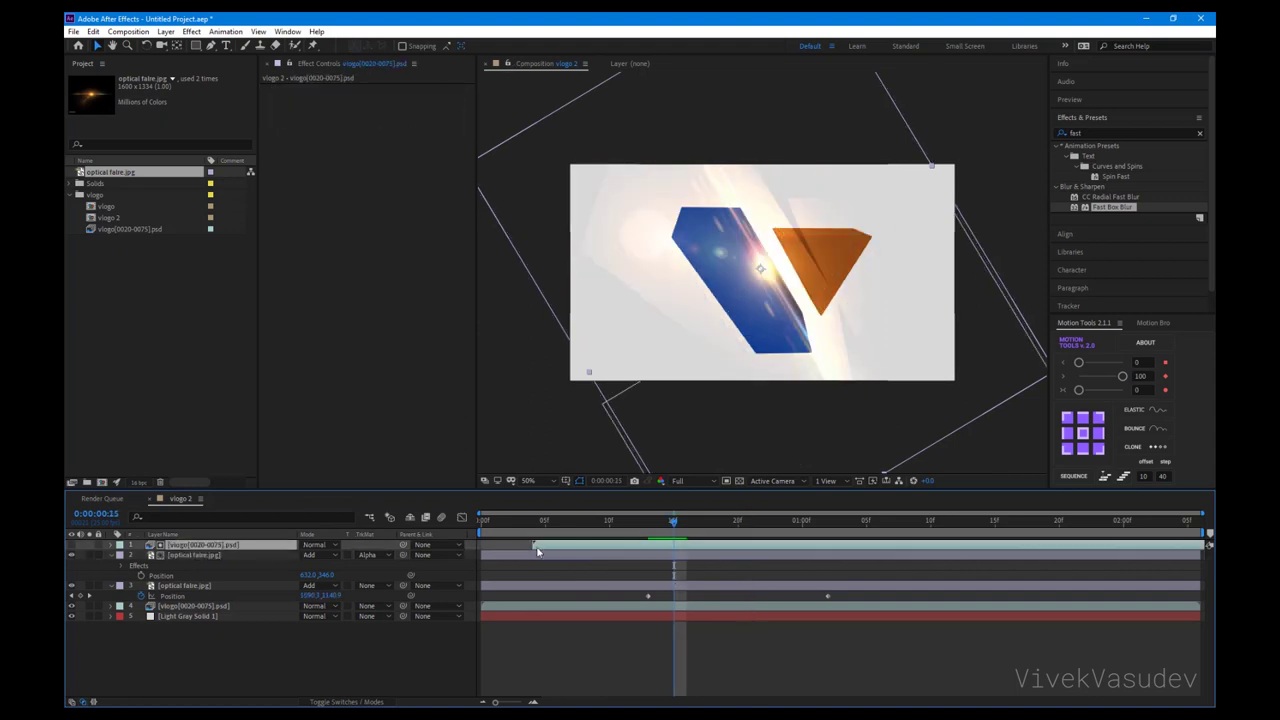
{"action": "left_click_drag", "start_coordinate": [506, 556], "coordinate": [569, 556]}
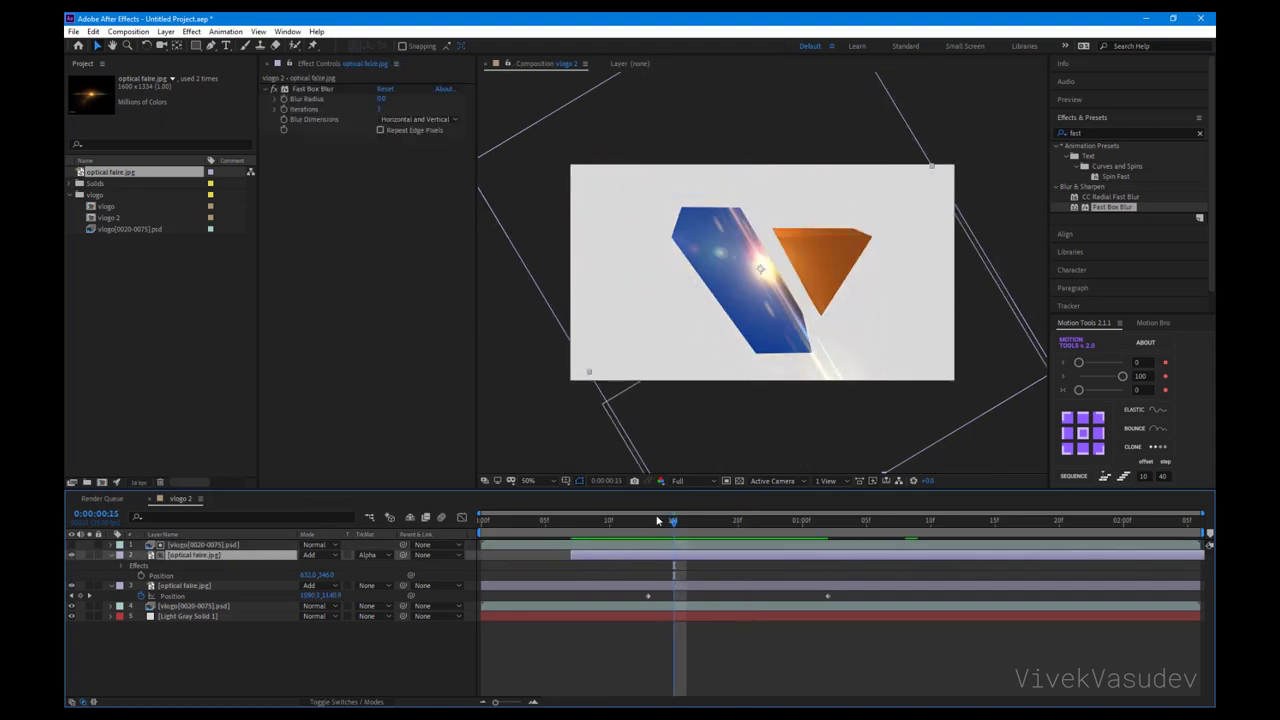
{"action": "mouse_move", "coordinate": [658, 521]}
{"action": "left_mouse_down"}
{"action": "mouse_move", "coordinate": [563, 521]}
{"action": "mouse_move", "coordinate": [648, 521]}
{"action": "mouse_move", "coordinate": [737, 566]}
{"action": "left_mouse_up"}
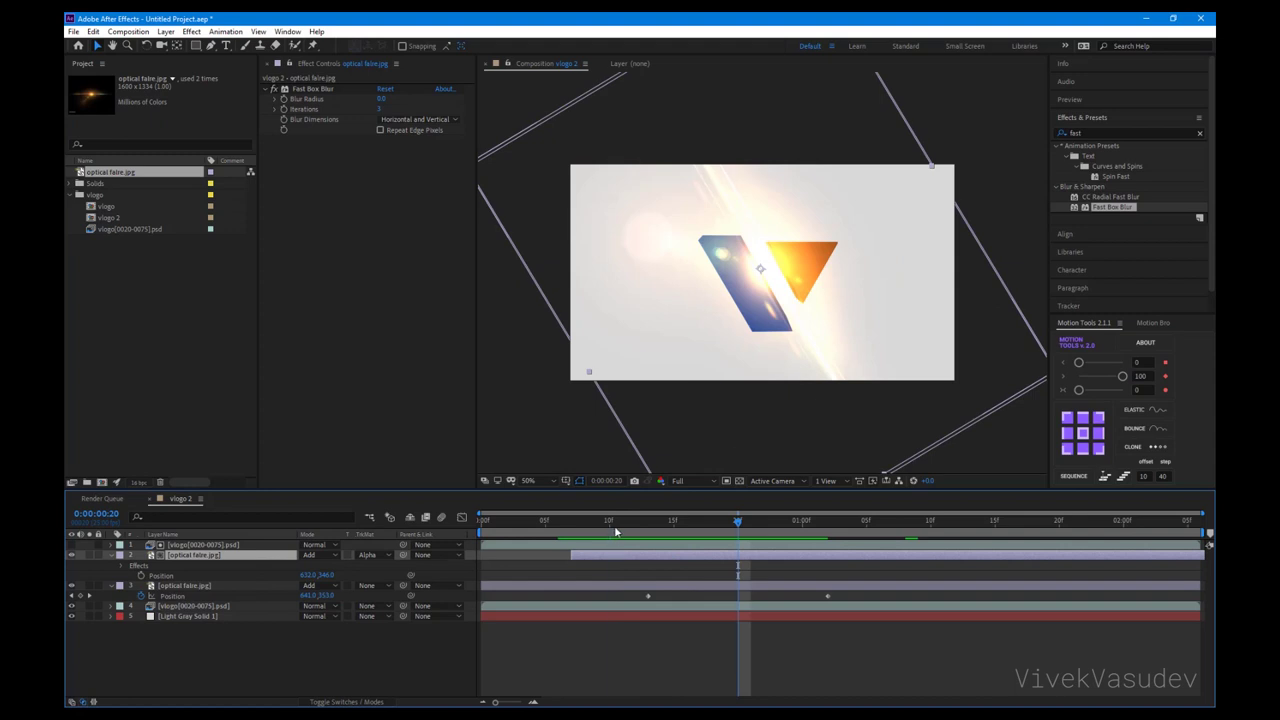
{"action": "left_click_drag", "start_coordinate": [616, 532], "coordinate": [648, 532]}
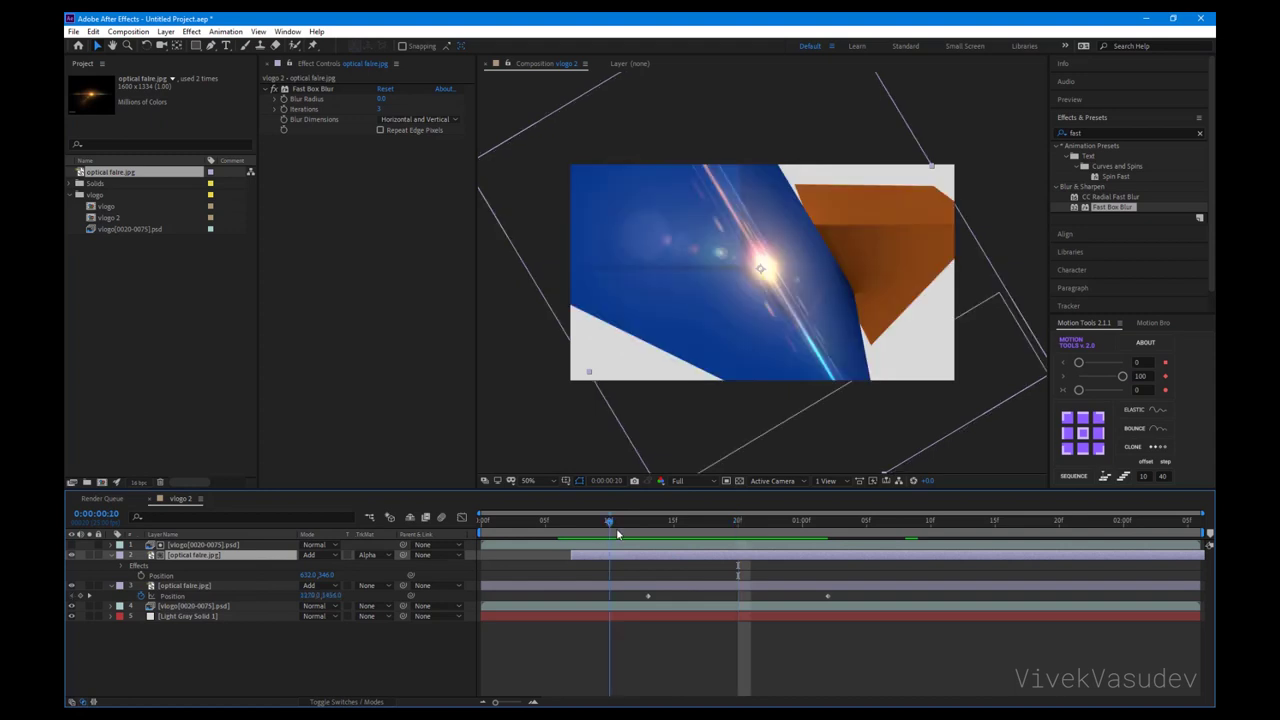
{"action": "left_click", "coordinate": [317, 91]}
{"action": "left_click_drag", "start_coordinate": [380, 100], "coordinate": [397, 100]}
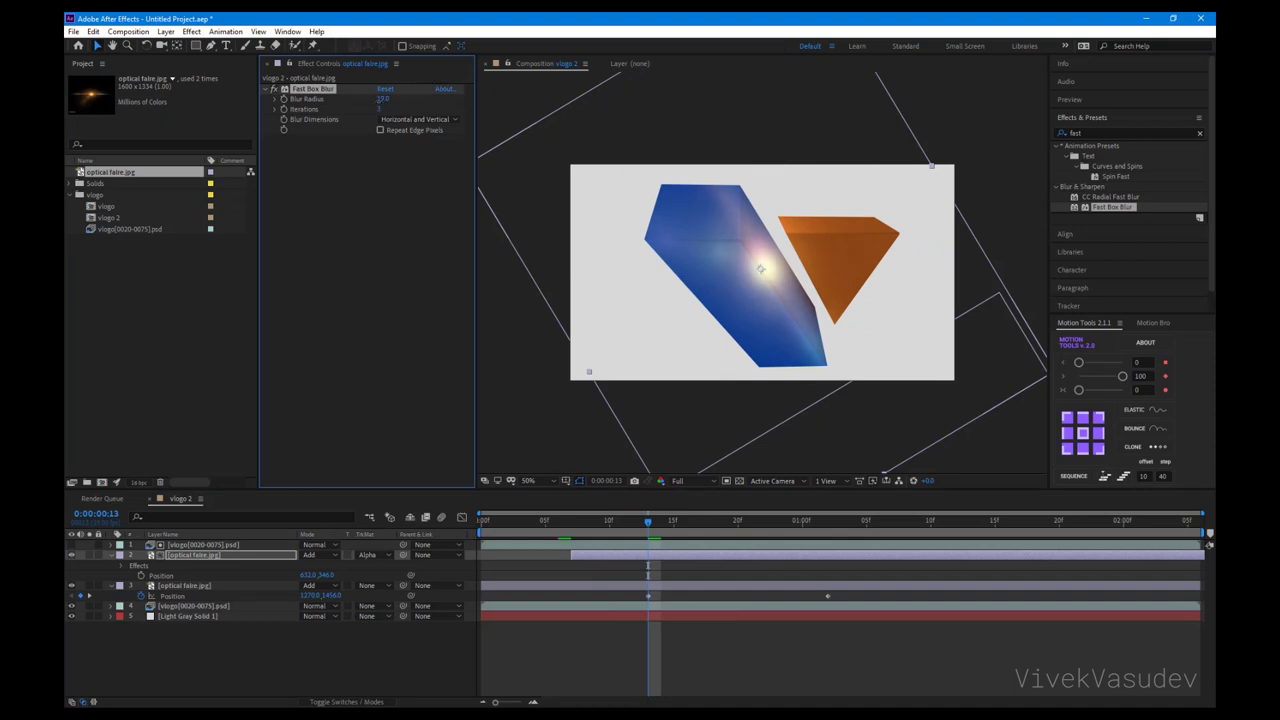
{"action": "mouse_move", "coordinate": [660, 540]}
{"action": "left_mouse_down"}
{"action": "mouse_move", "coordinate": [806, 545]}
{"action": "mouse_move", "coordinate": [660, 540]}
{"action": "mouse_move", "coordinate": [660, 565]}
{"action": "left_mouse_up"}
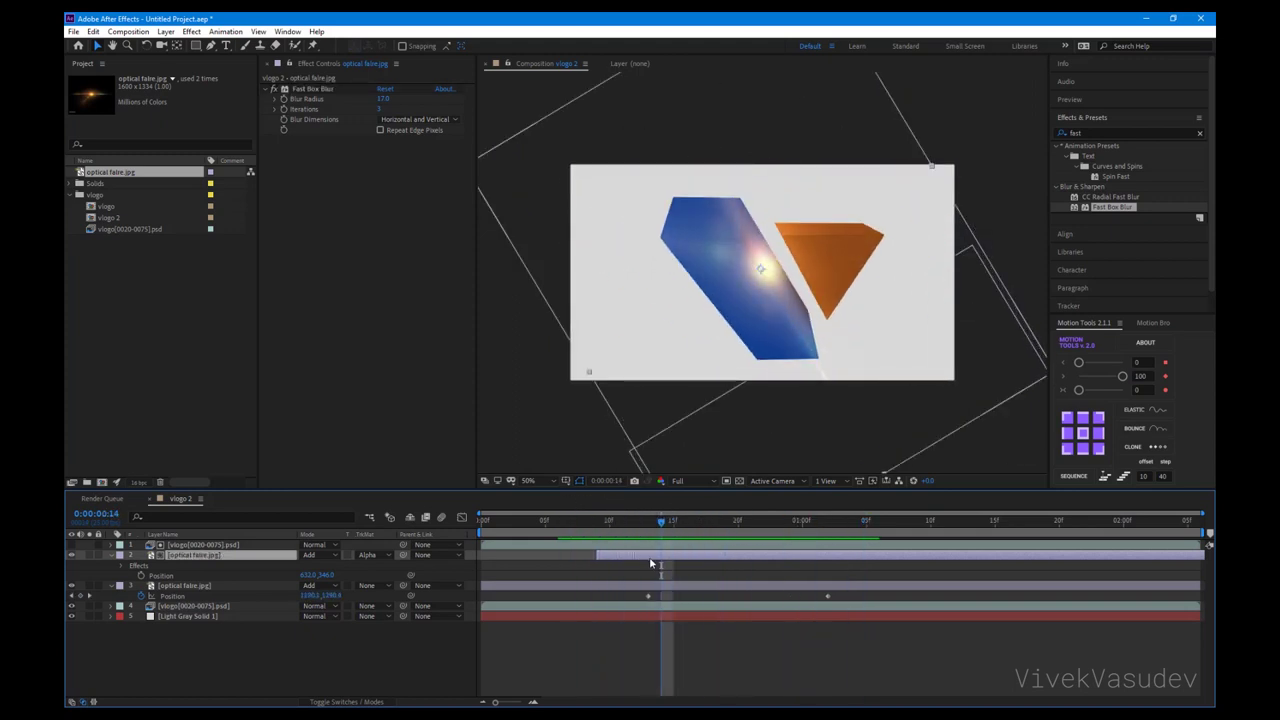
Step: Keyframe the flare copy's Opacity from 0% to 100%, moving the 0% key to frame 10
{"action": "key", "text": "t"}
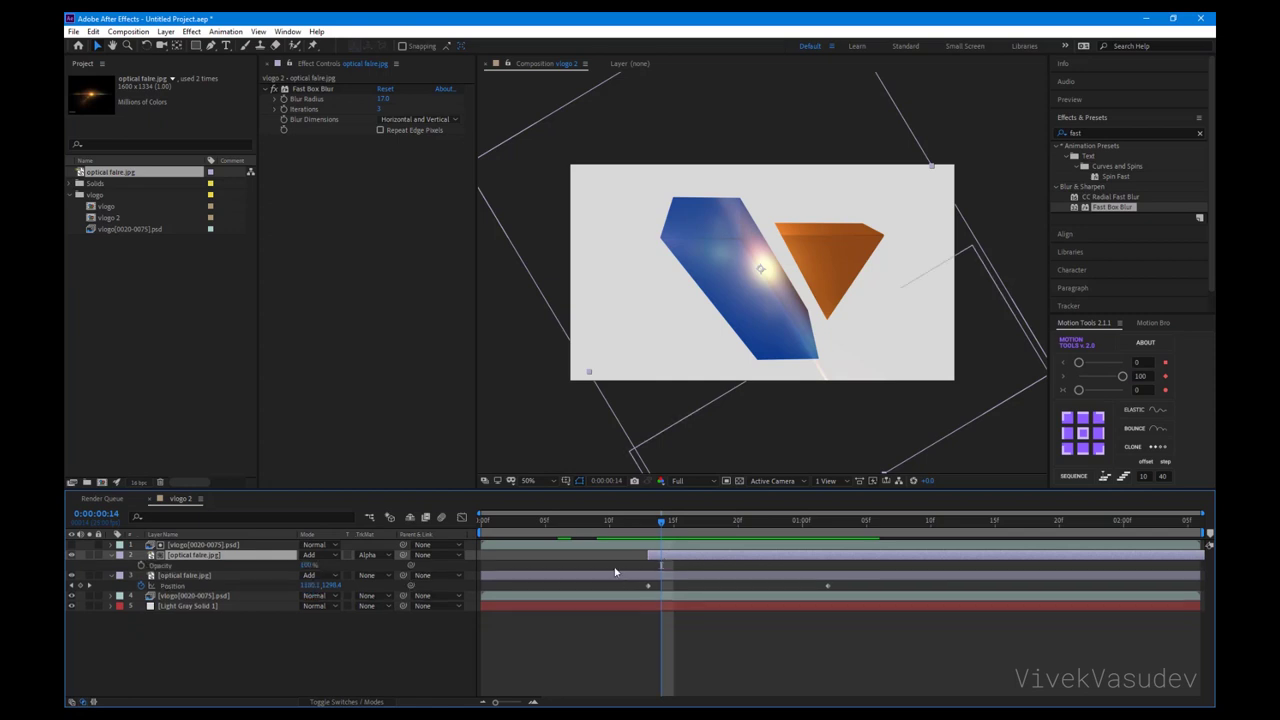
{"action": "left_click_drag", "start_coordinate": [660, 540], "coordinate": [725, 540]}
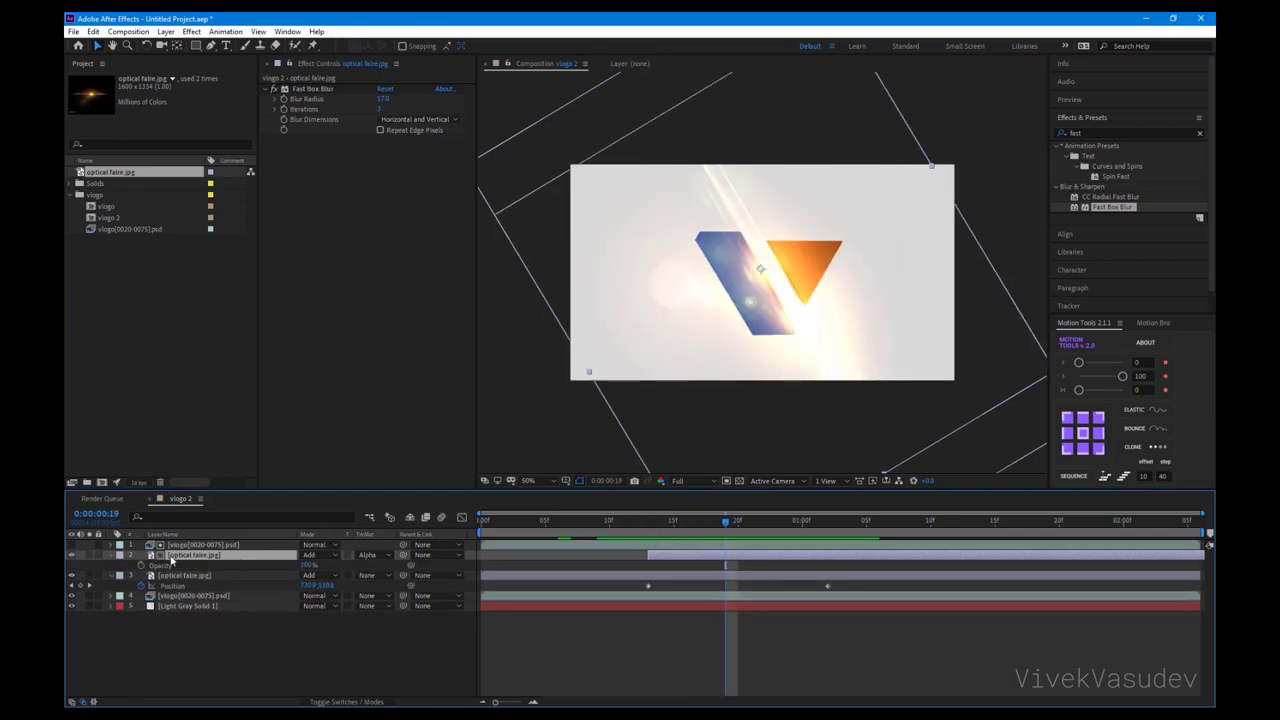
{"action": "type", "text": "j"}
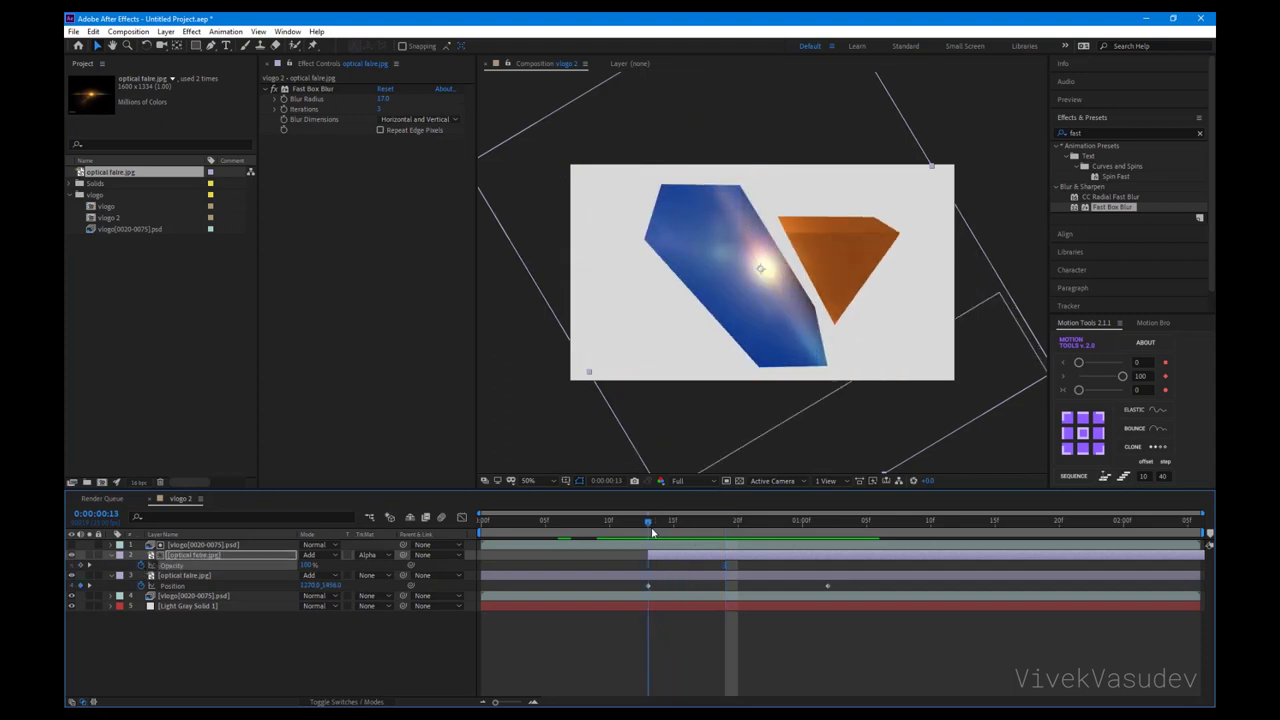
{"action": "type", "text": "0"}
{"action": "key", "text": "Return"}
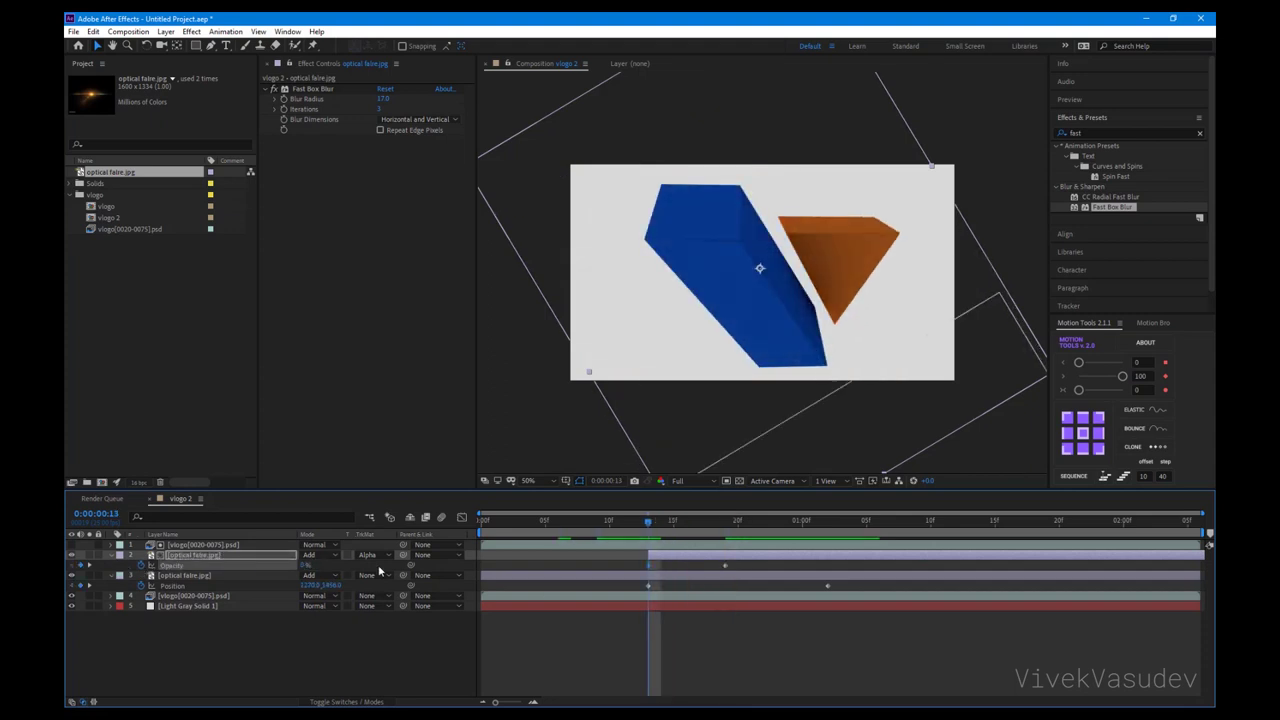
{"action": "left_click_drag", "start_coordinate": [648, 565], "coordinate": [536, 566]}
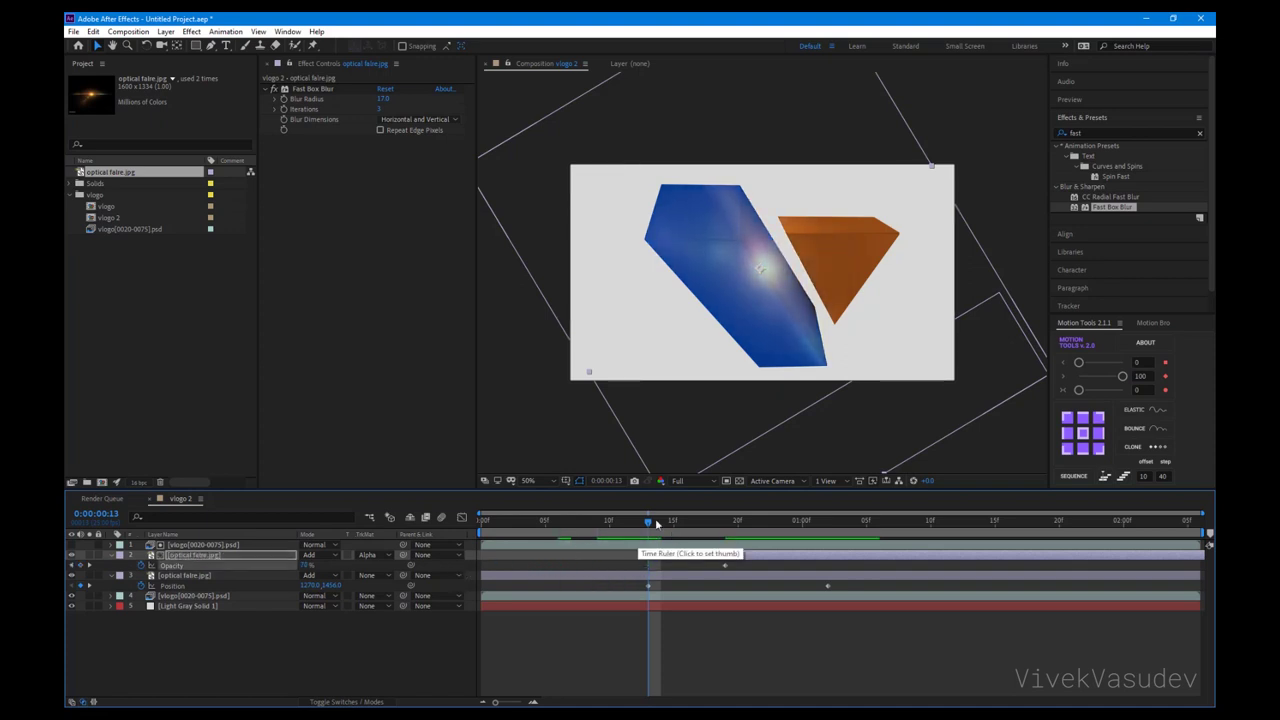
{"action": "left_click_drag", "start_coordinate": [654, 520], "coordinate": [673, 520]}
{"action": "left_click", "coordinate": [630, 538]}
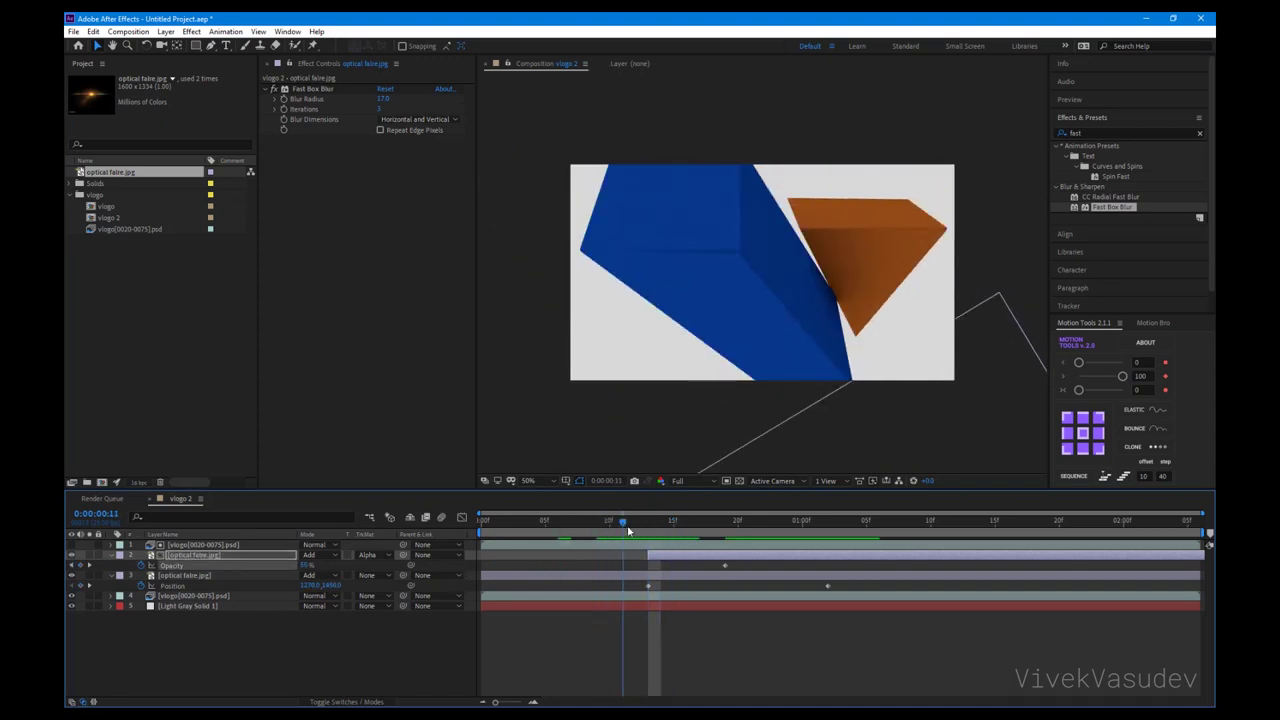
{"action": "key", "text": "Page_Down"}
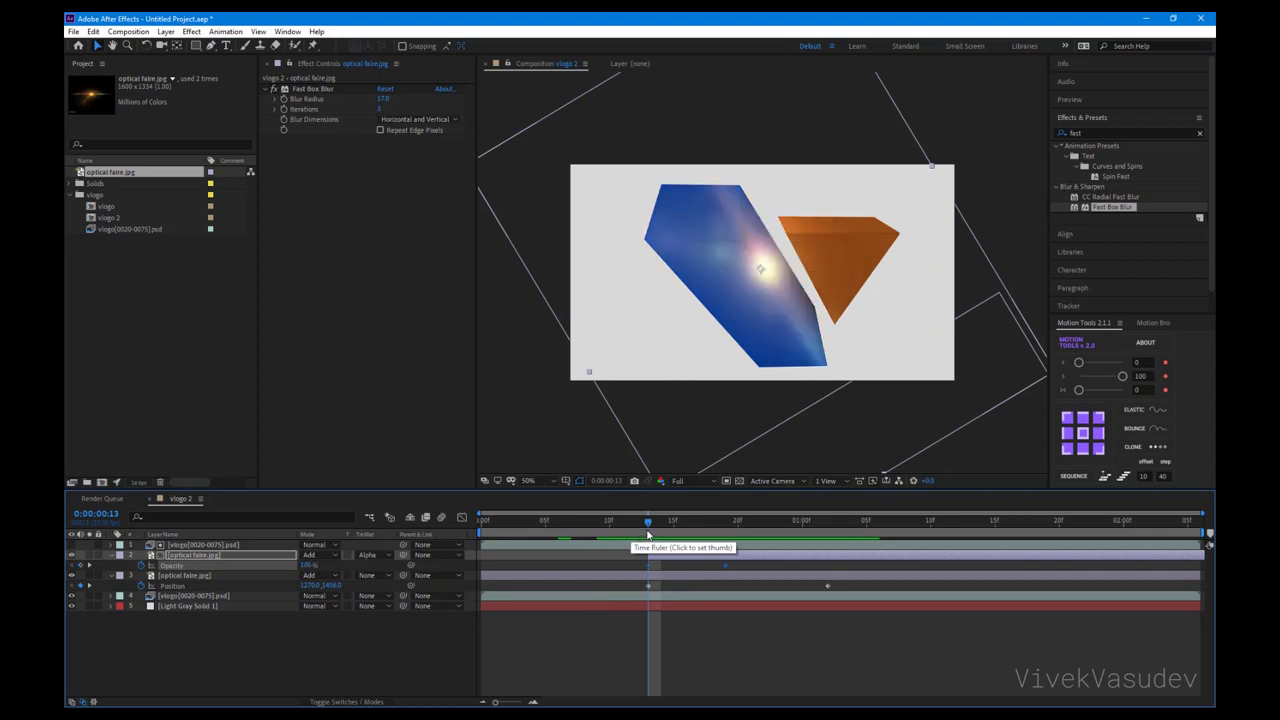
{"action": "key", "text": "Page_Down"}
{"action": "key", "text": "Page_Down"}
{"action": "key", "text": "Page_Down"}
{"action": "left_click_drag", "start_coordinate": [679, 529], "coordinate": [607, 525]}
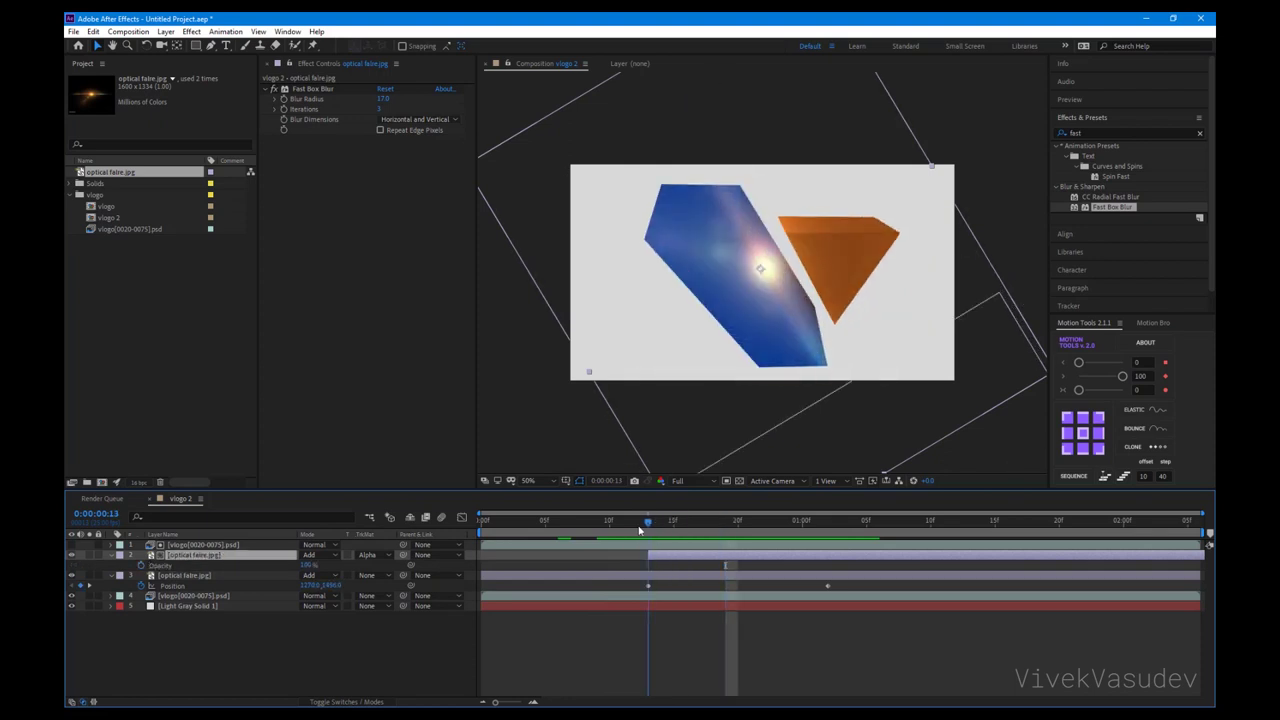
{"action": "key", "text": "alt+shift+Left"}
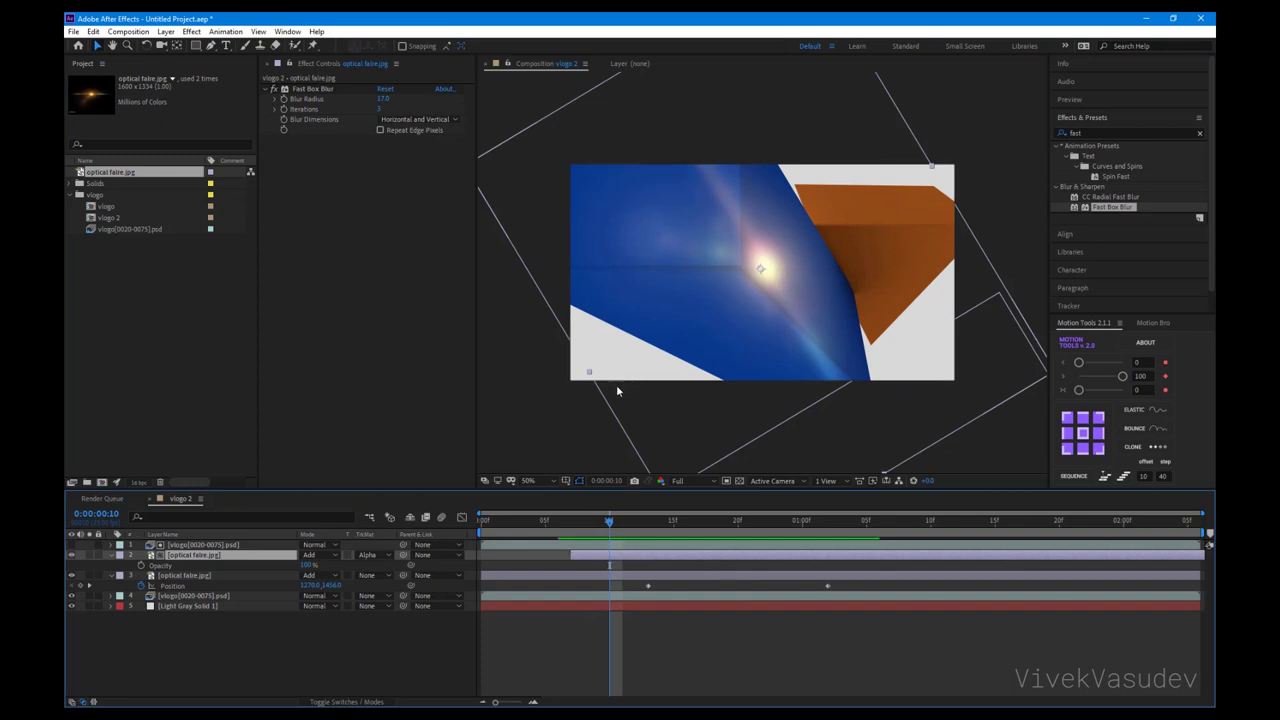
Step: Keyframe the blurred flare's scale from about 450% at frame 10 down to 100% at frame 18, then scrub to check
{"action": "left_click_drag", "start_coordinate": [334, 571], "coordinate": [420, 571]}
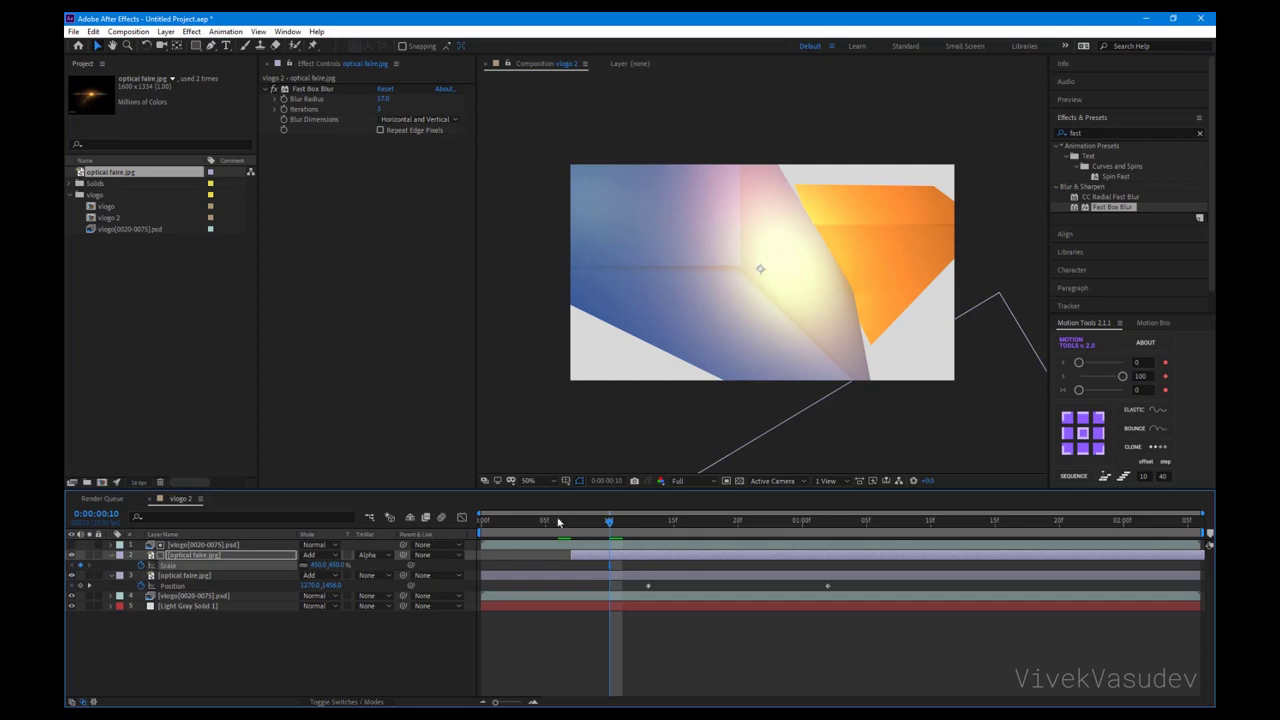
{"action": "left_click_drag", "start_coordinate": [612, 522], "coordinate": [712, 522]}
{"action": "type", "text": "100"}
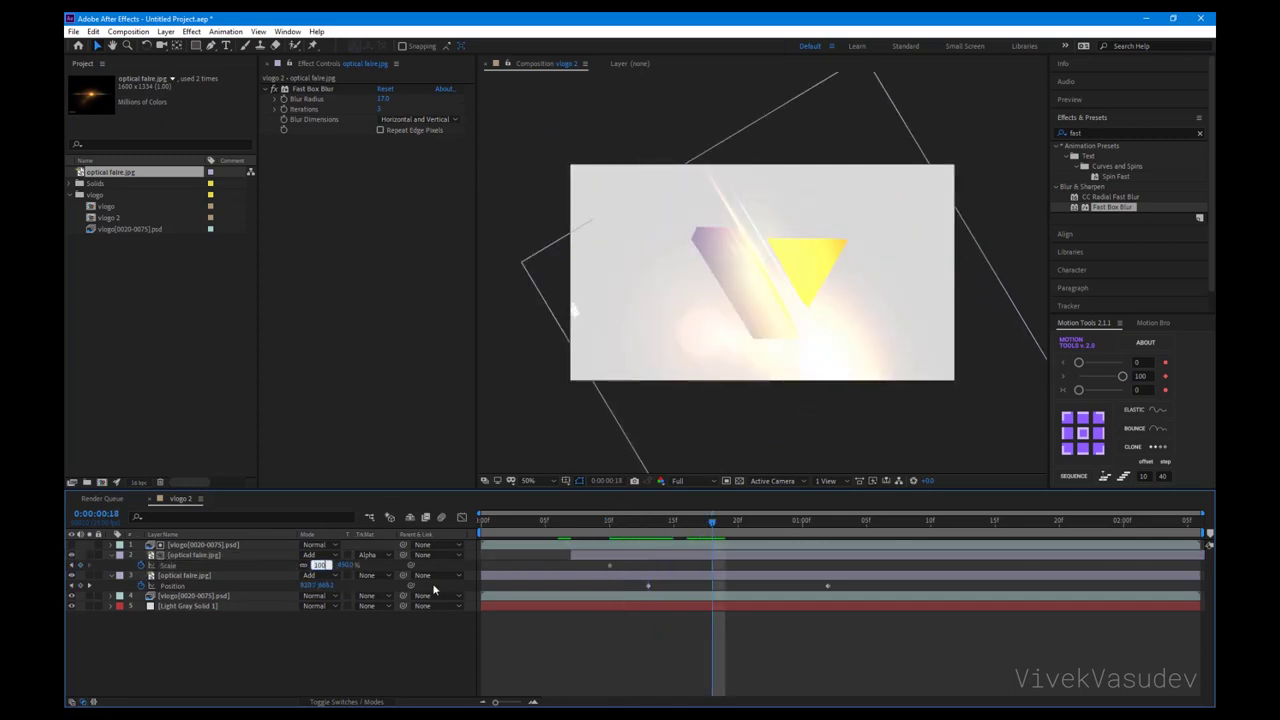
{"action": "key", "text": "Return"}
{"action": "left_click_drag", "start_coordinate": [696, 530], "coordinate": [586, 524]}
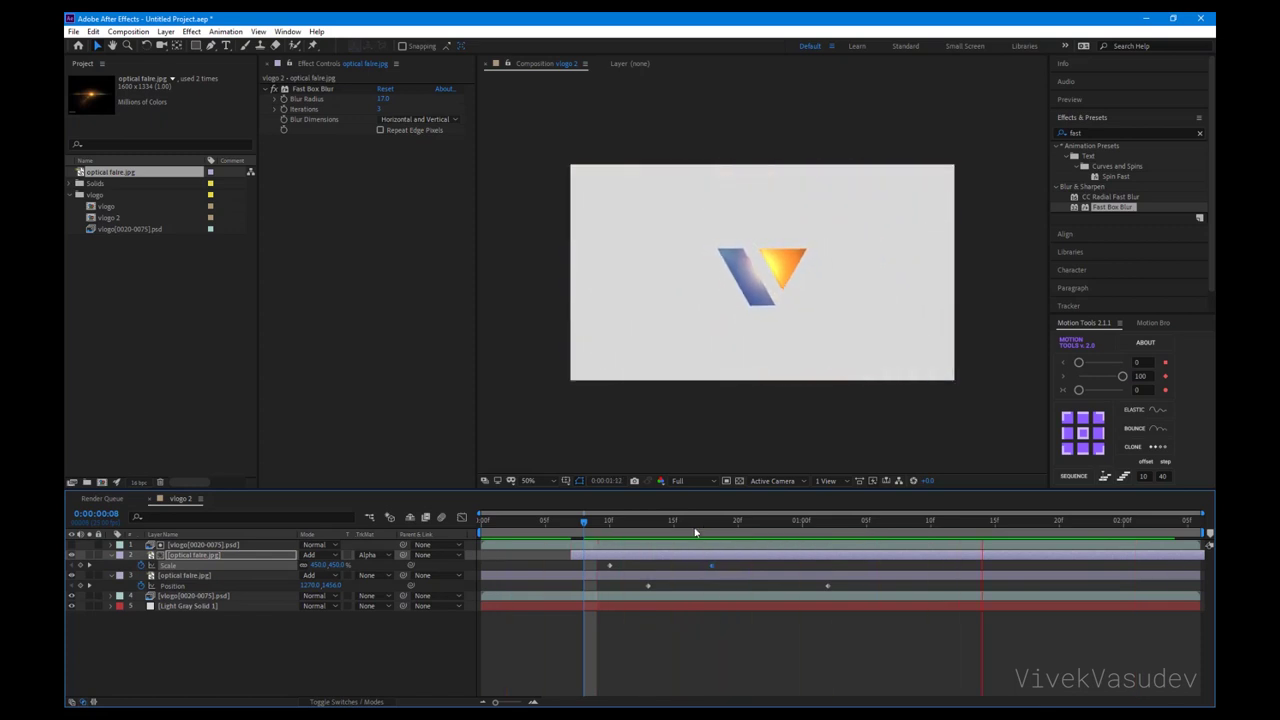
{"action": "left_click_drag", "start_coordinate": [695, 532], "coordinate": [829, 543]}
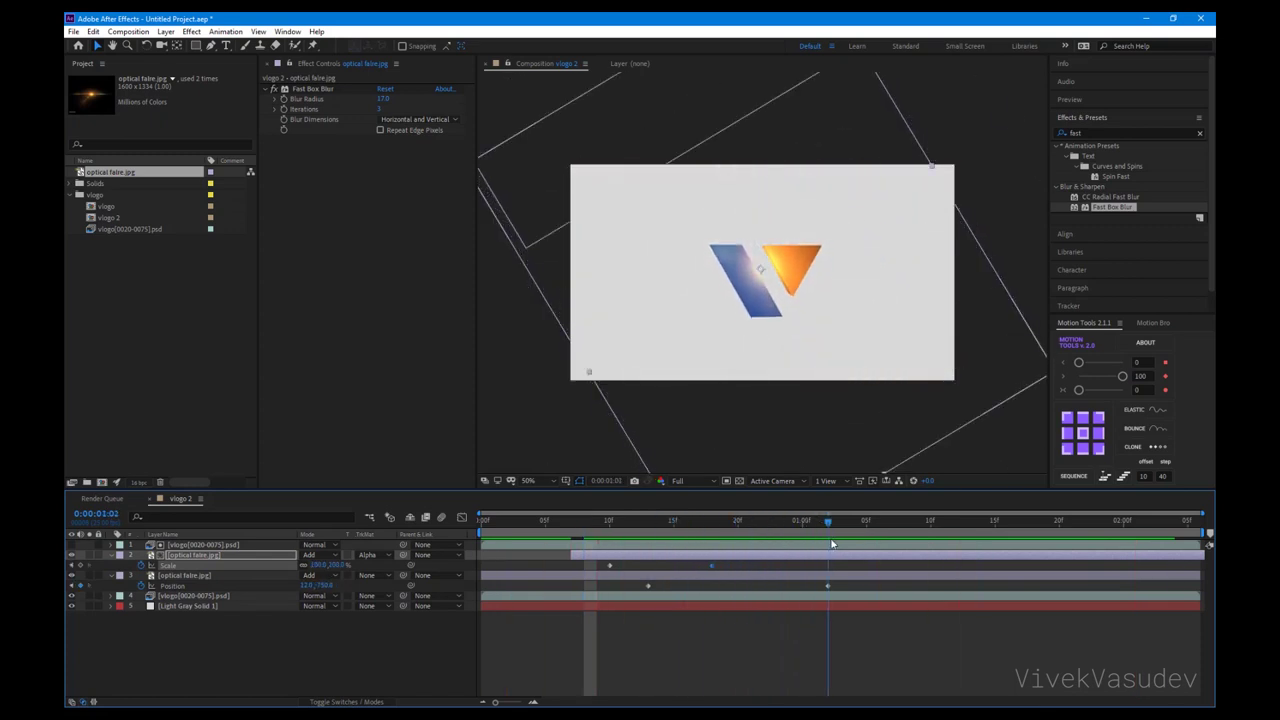
Step: Move the first flare's end Position keyframe later and preview its slower sweep across the logo
{"action": "left_click", "coordinate": [628, 138]}
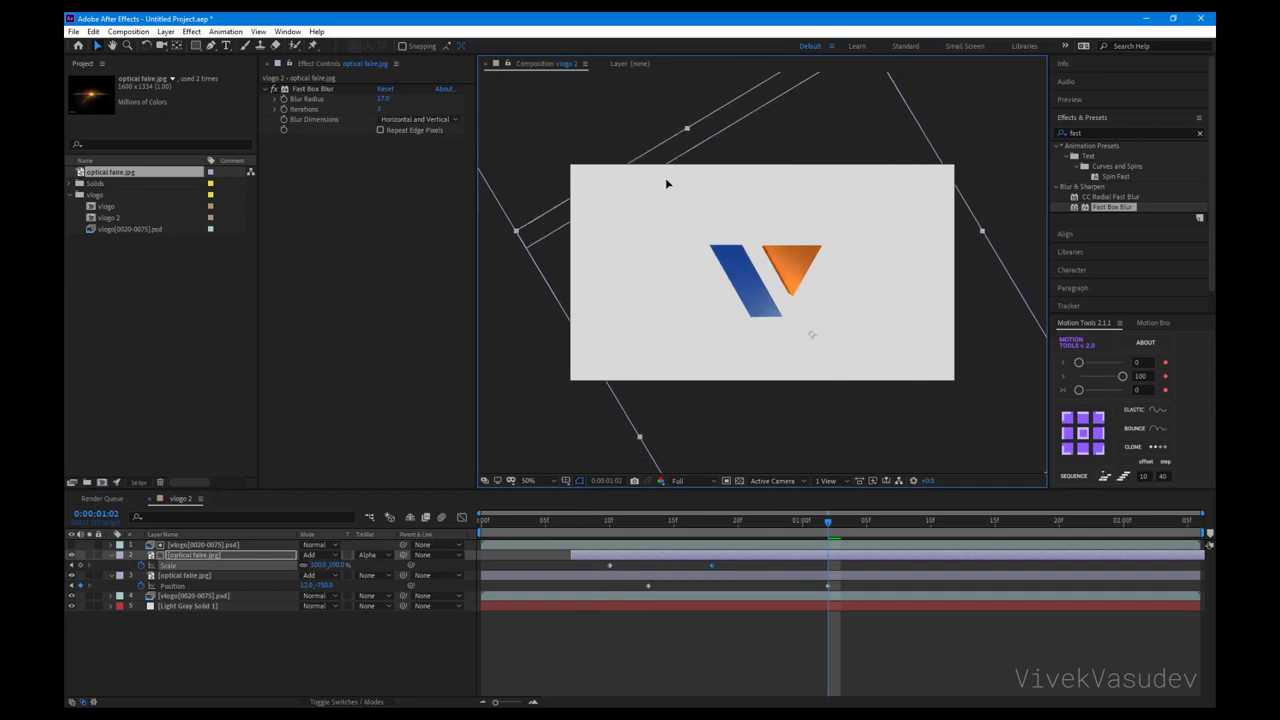
{"action": "left_click_drag", "start_coordinate": [826, 522], "coordinate": [789, 524]}
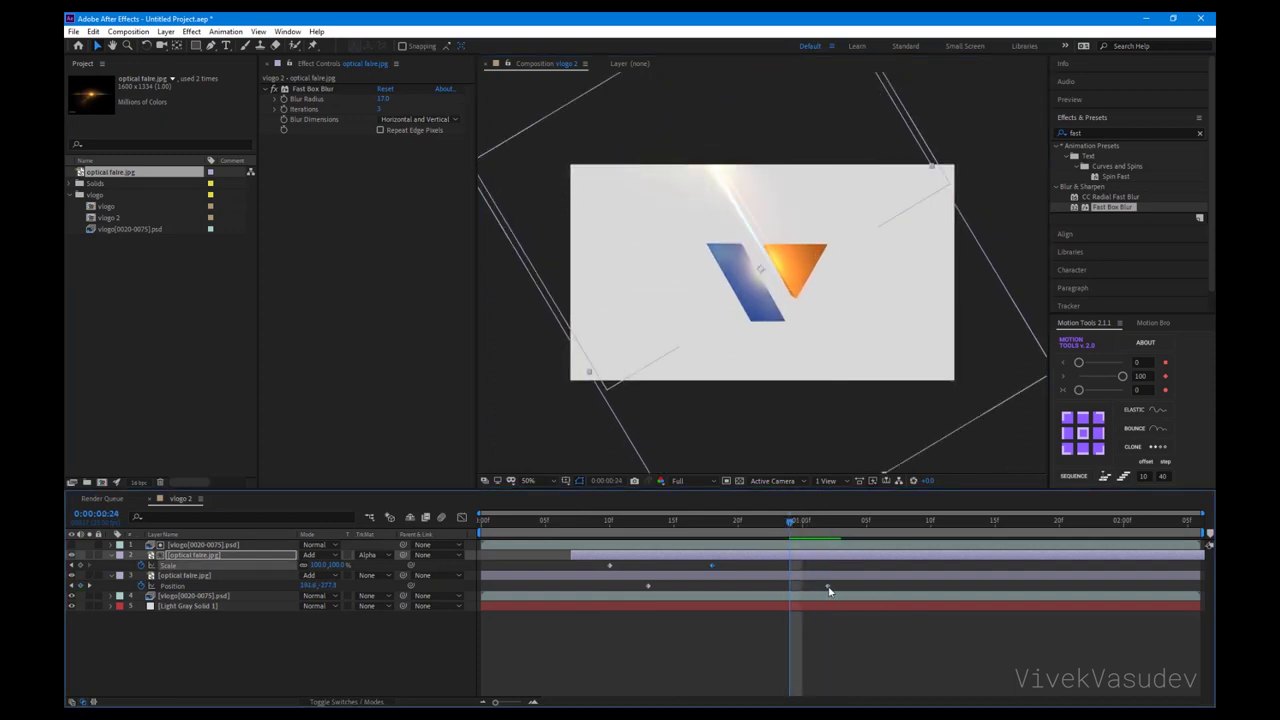
{"action": "left_click_drag", "start_coordinate": [829, 586], "coordinate": [1010, 599]}
{"action": "left_click_drag", "start_coordinate": [790, 520], "coordinate": [683, 516]}
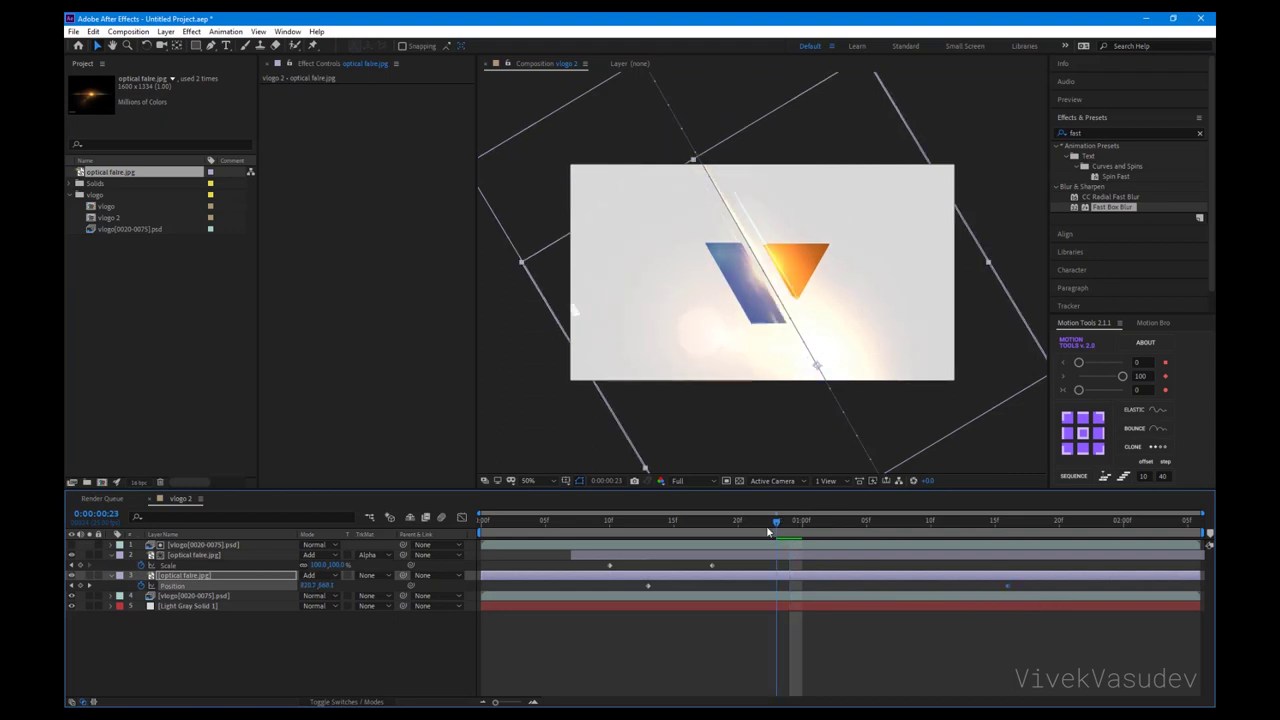
{"action": "key", "text": "space"}
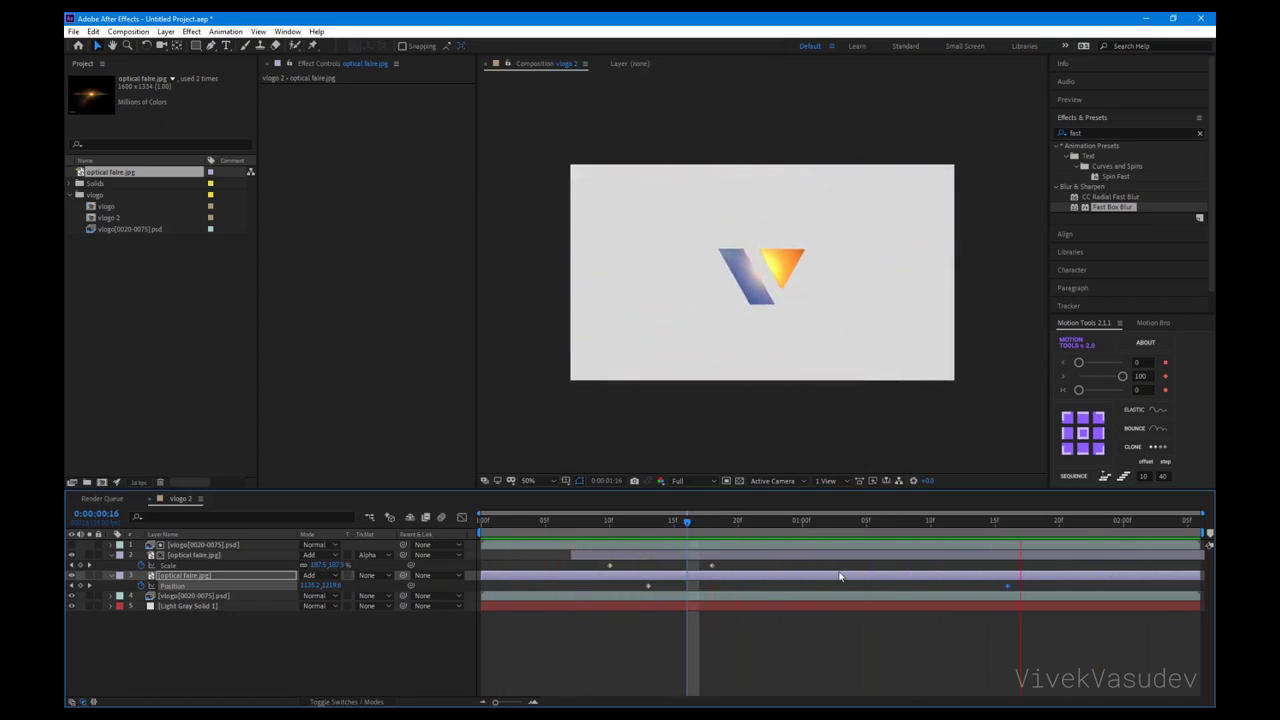
{"action": "left_click_drag", "start_coordinate": [609, 520], "coordinate": [836, 558]}
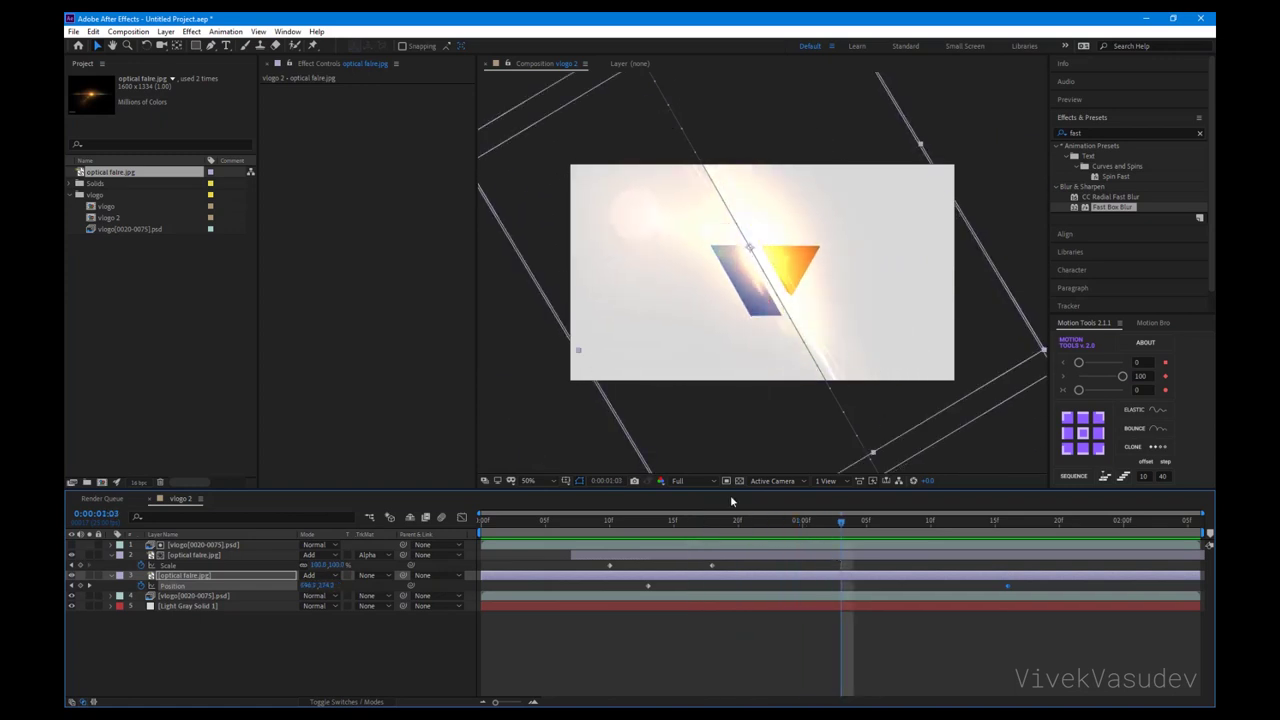
Step: Review the optical flare layer from frame 20 through 1 second 7 frames
{"action": "left_click_drag", "start_coordinate": [836, 521], "coordinate": [737, 521]}
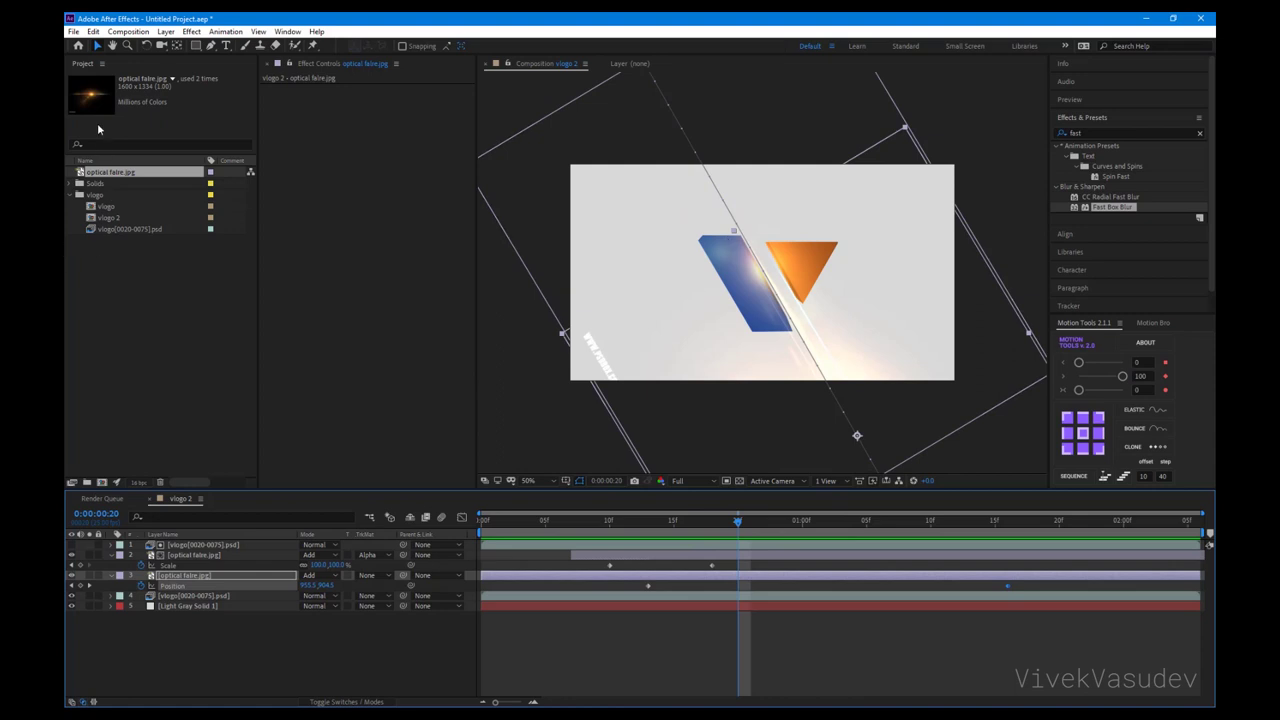
{"action": "left_click", "coordinate": [120, 178]}
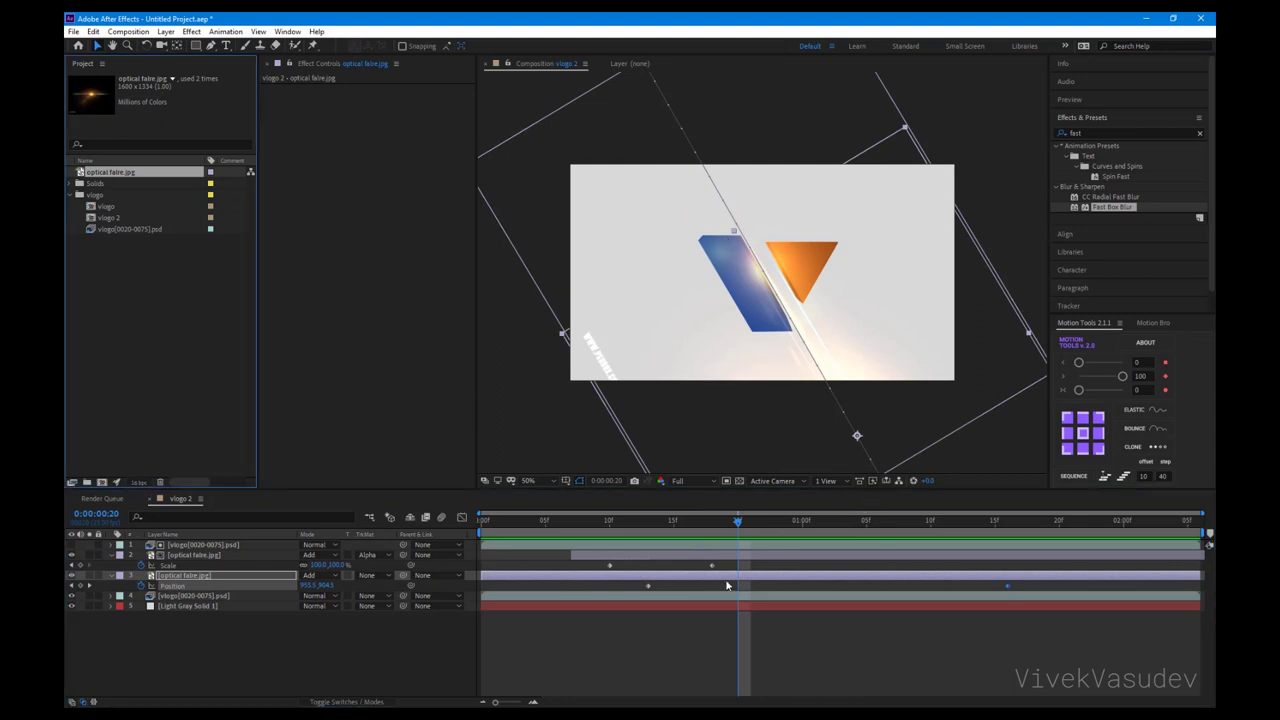
{"action": "left_click_drag", "start_coordinate": [737, 585], "coordinate": [894, 566]}
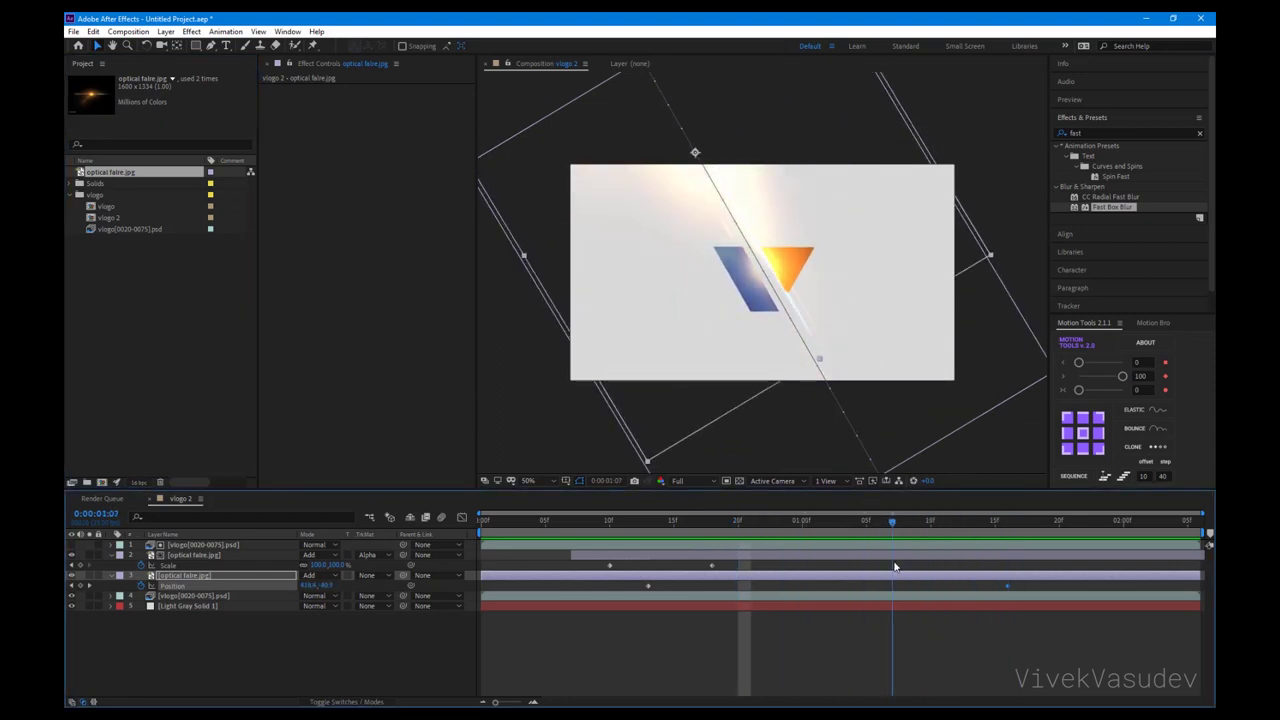
{"action": "key", "text": "Return"}
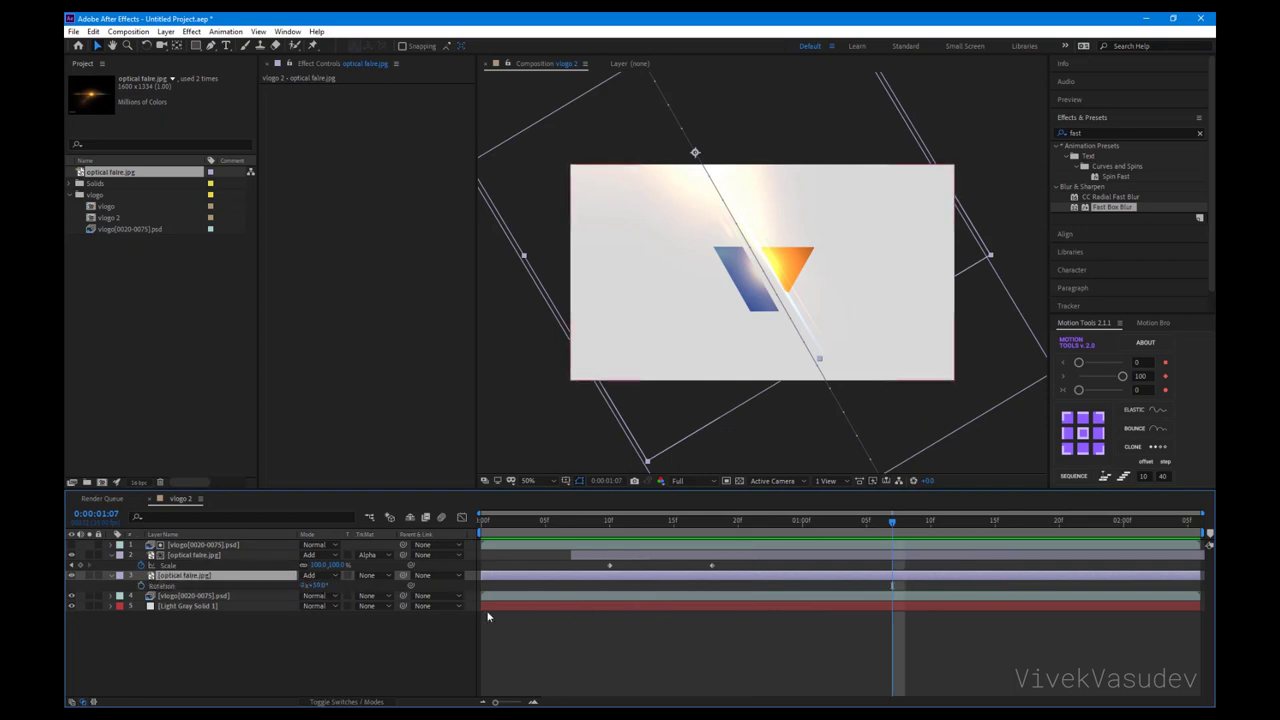
Step: Set the sweeping flare's Rotation to 80° and preview the tilted streak across the V
{"action": "type", "text": "80"}
{"action": "key", "text": "Return"}
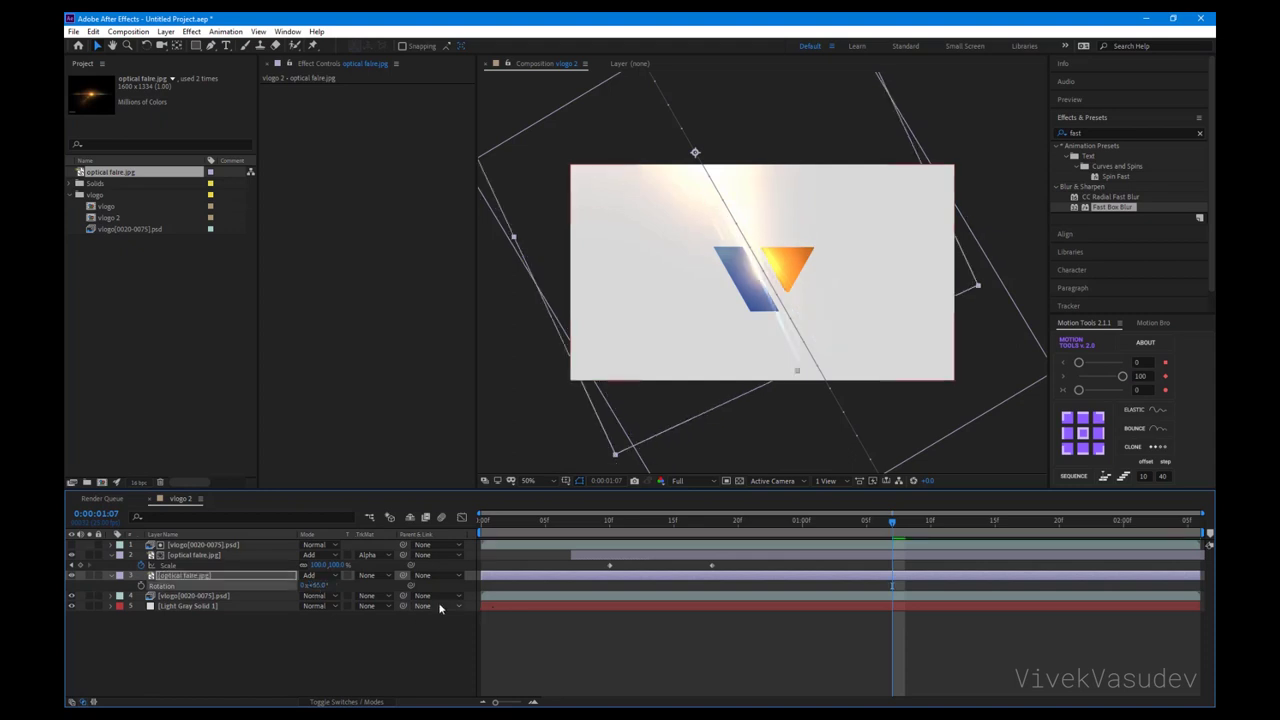
{"action": "left_click", "coordinate": [318, 585]}
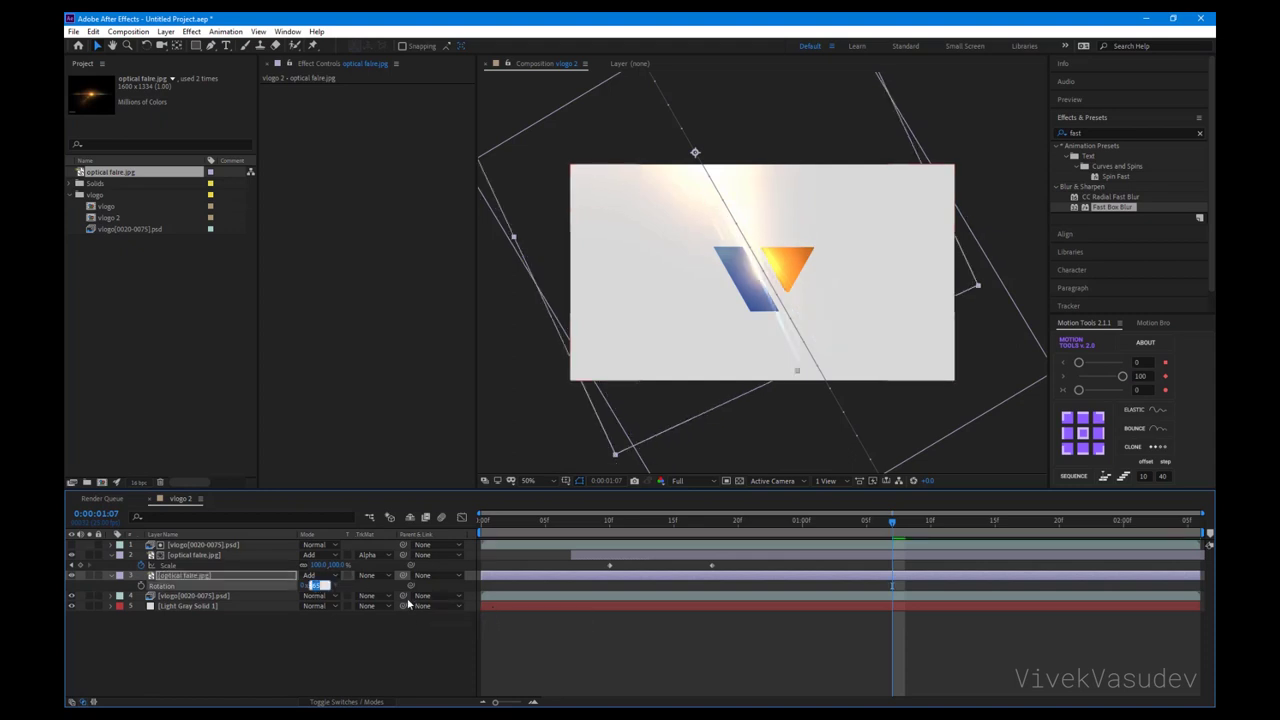
{"action": "key", "text": "Return"}
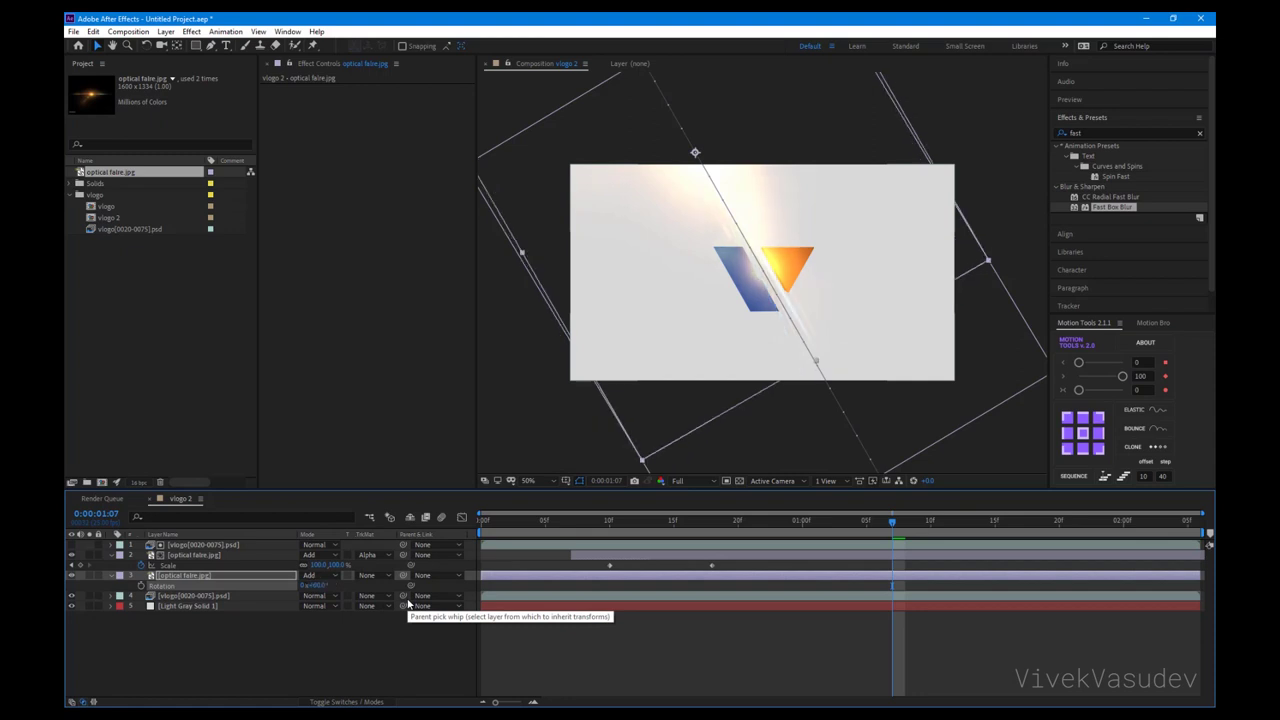
{"action": "key", "text": "space"}
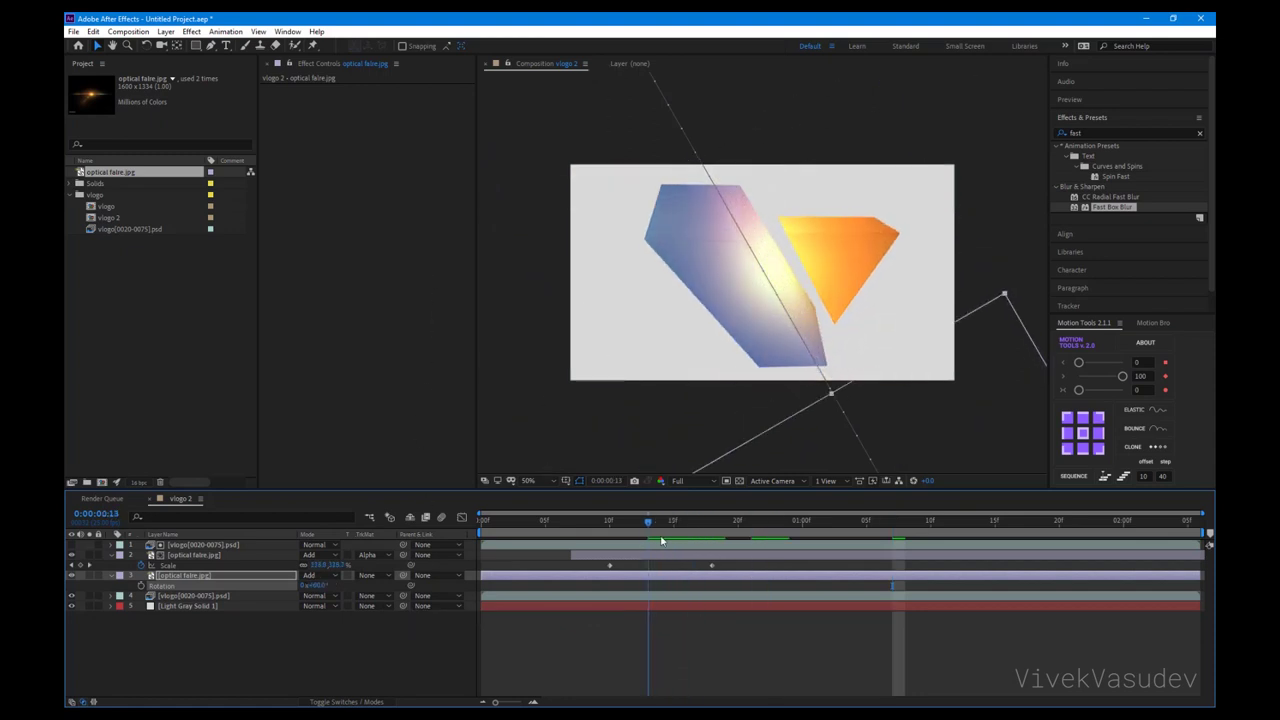